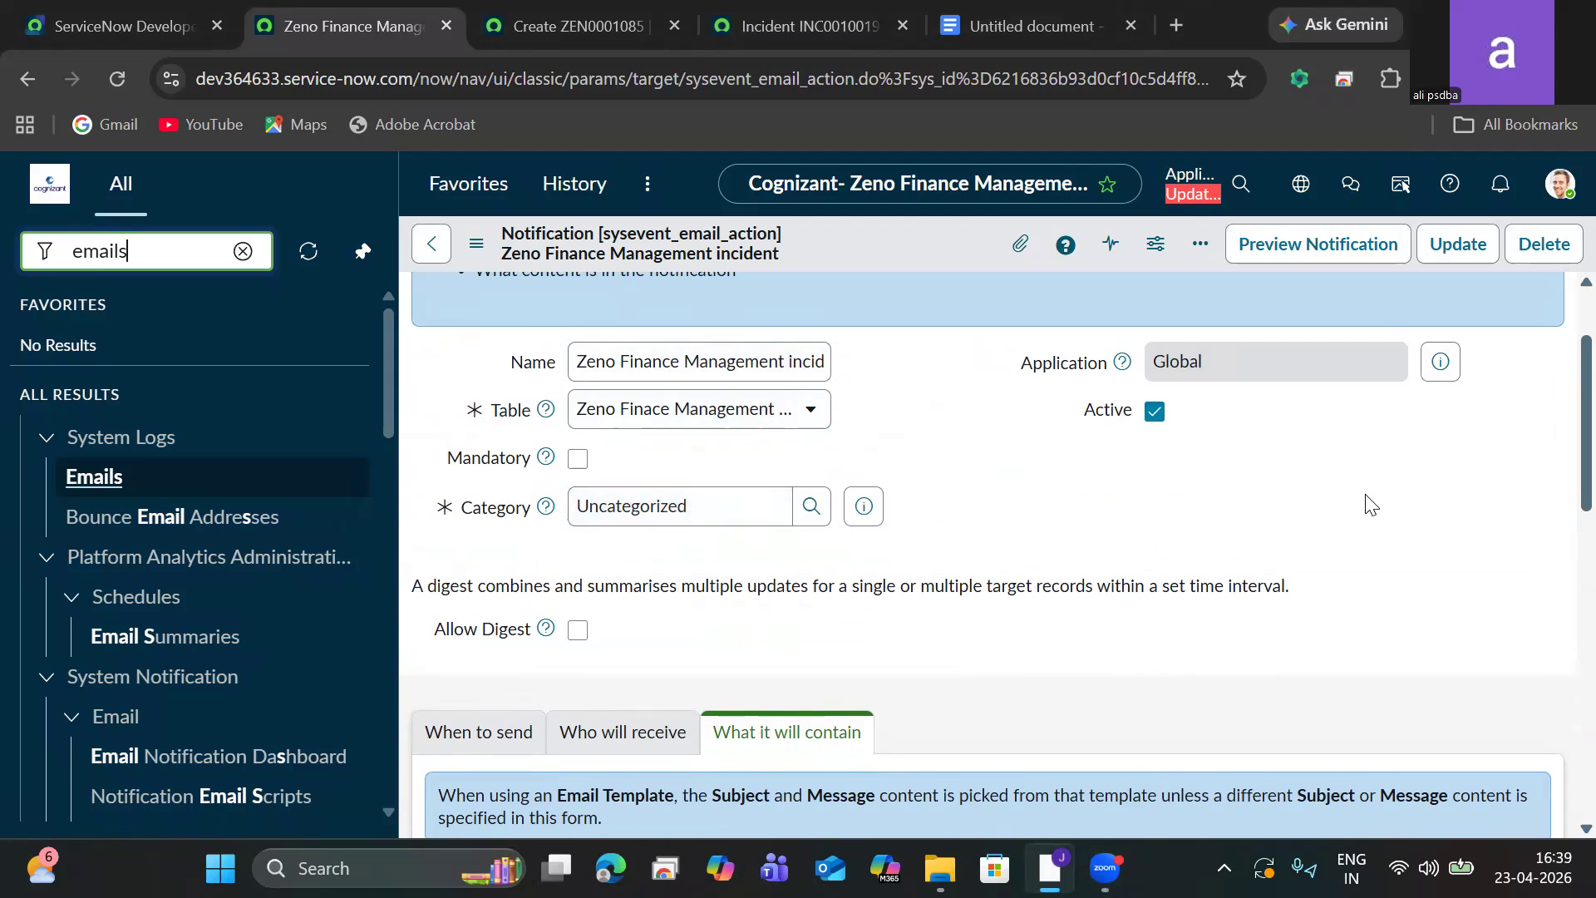
Add an Active is true filter condition to the notification's When to send conditions.
{"action": "scroll", "coordinate": [1562, 476], "scroll_direction": "down", "scroll_amount": 2}
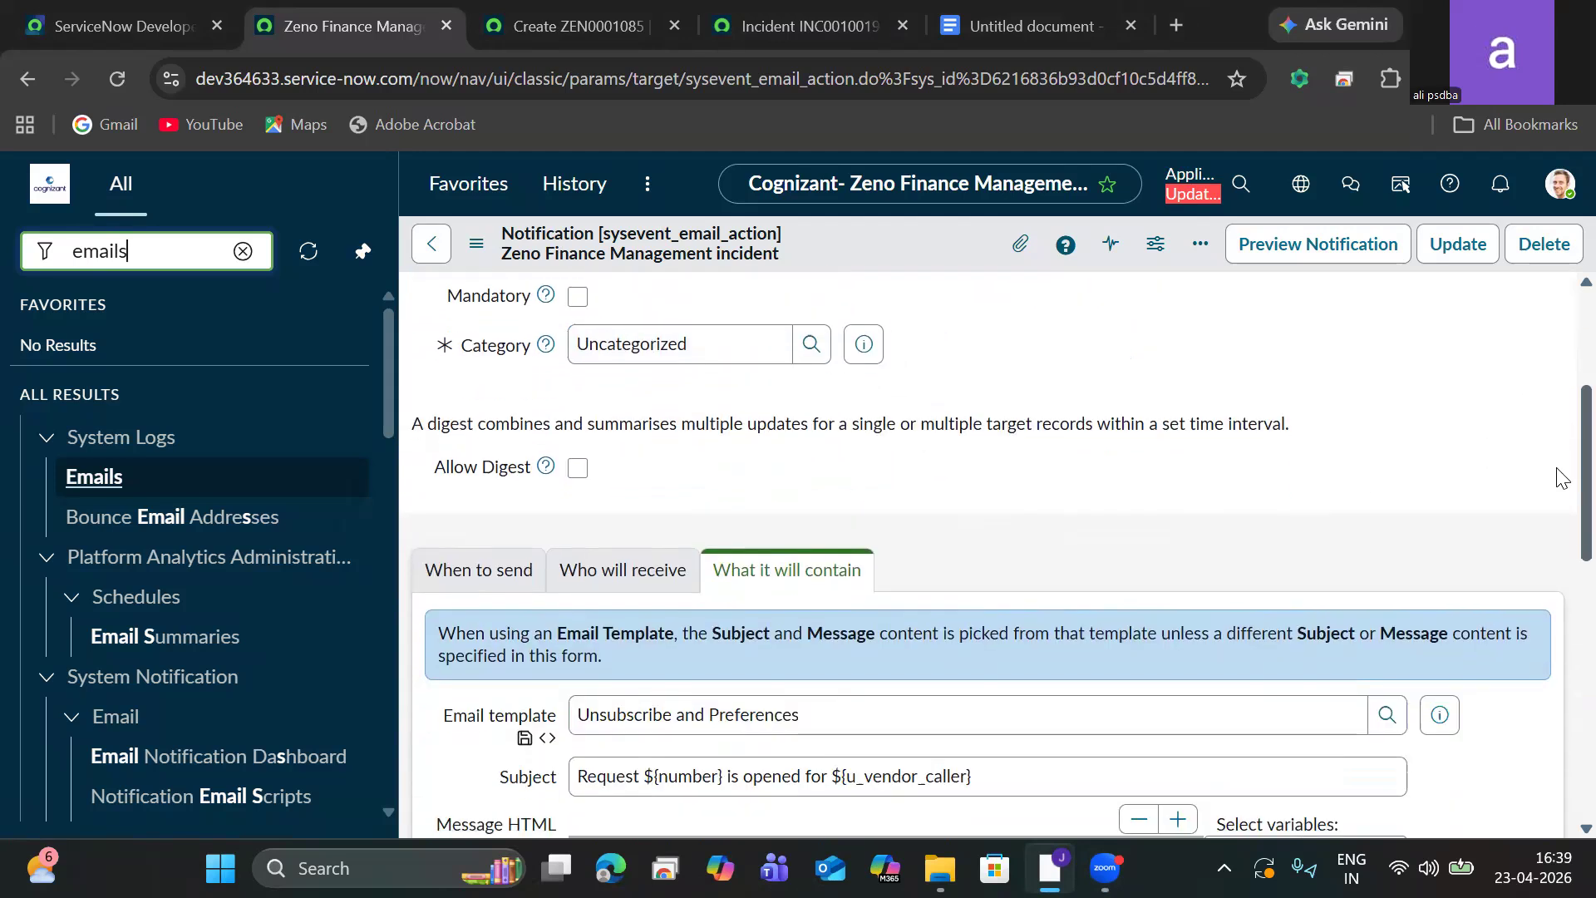
{"action": "scroll", "coordinate": [1562, 477], "scroll_direction": "down", "scroll_amount": 2}
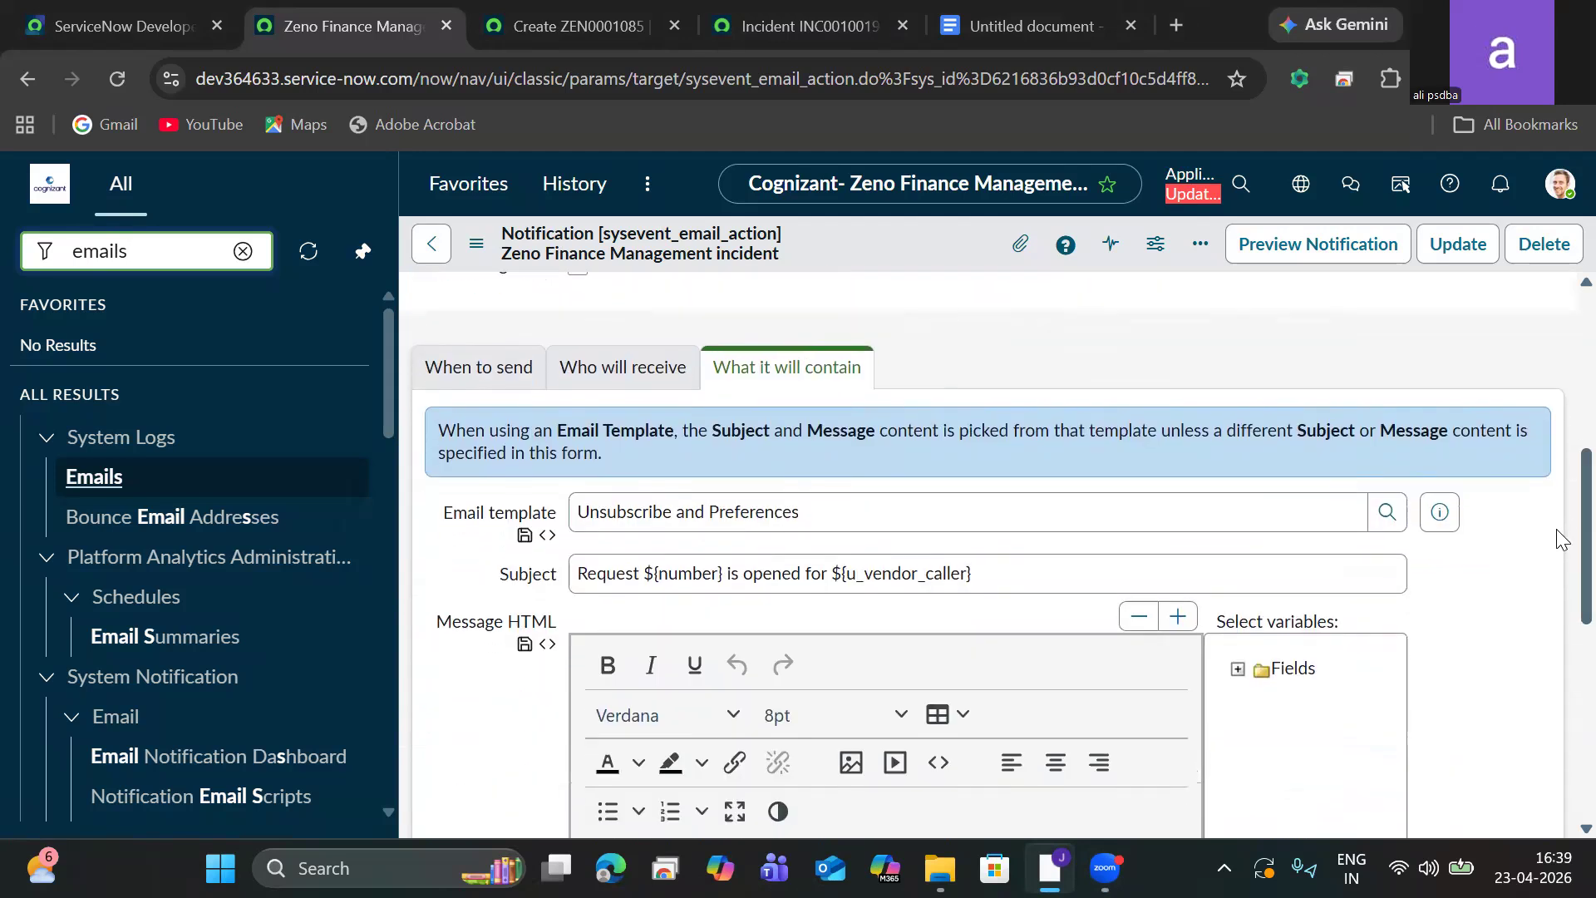
{"action": "left_click", "coordinate": [461, 366]}
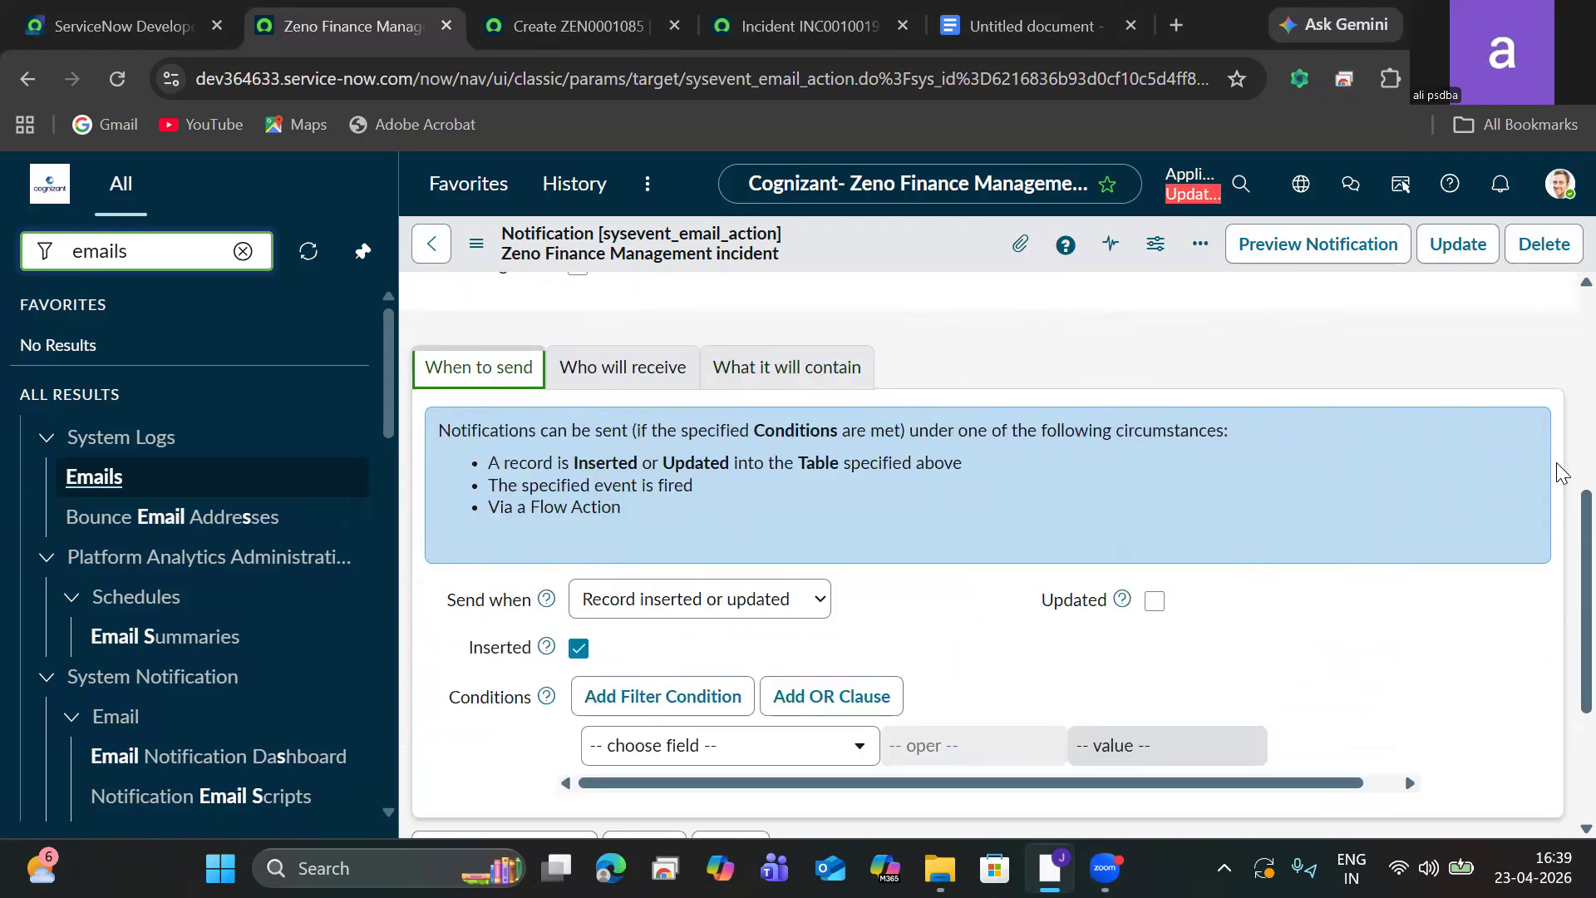
{"action": "scroll", "coordinate": [1556, 513], "scroll_direction": "down", "scroll_amount": 2}
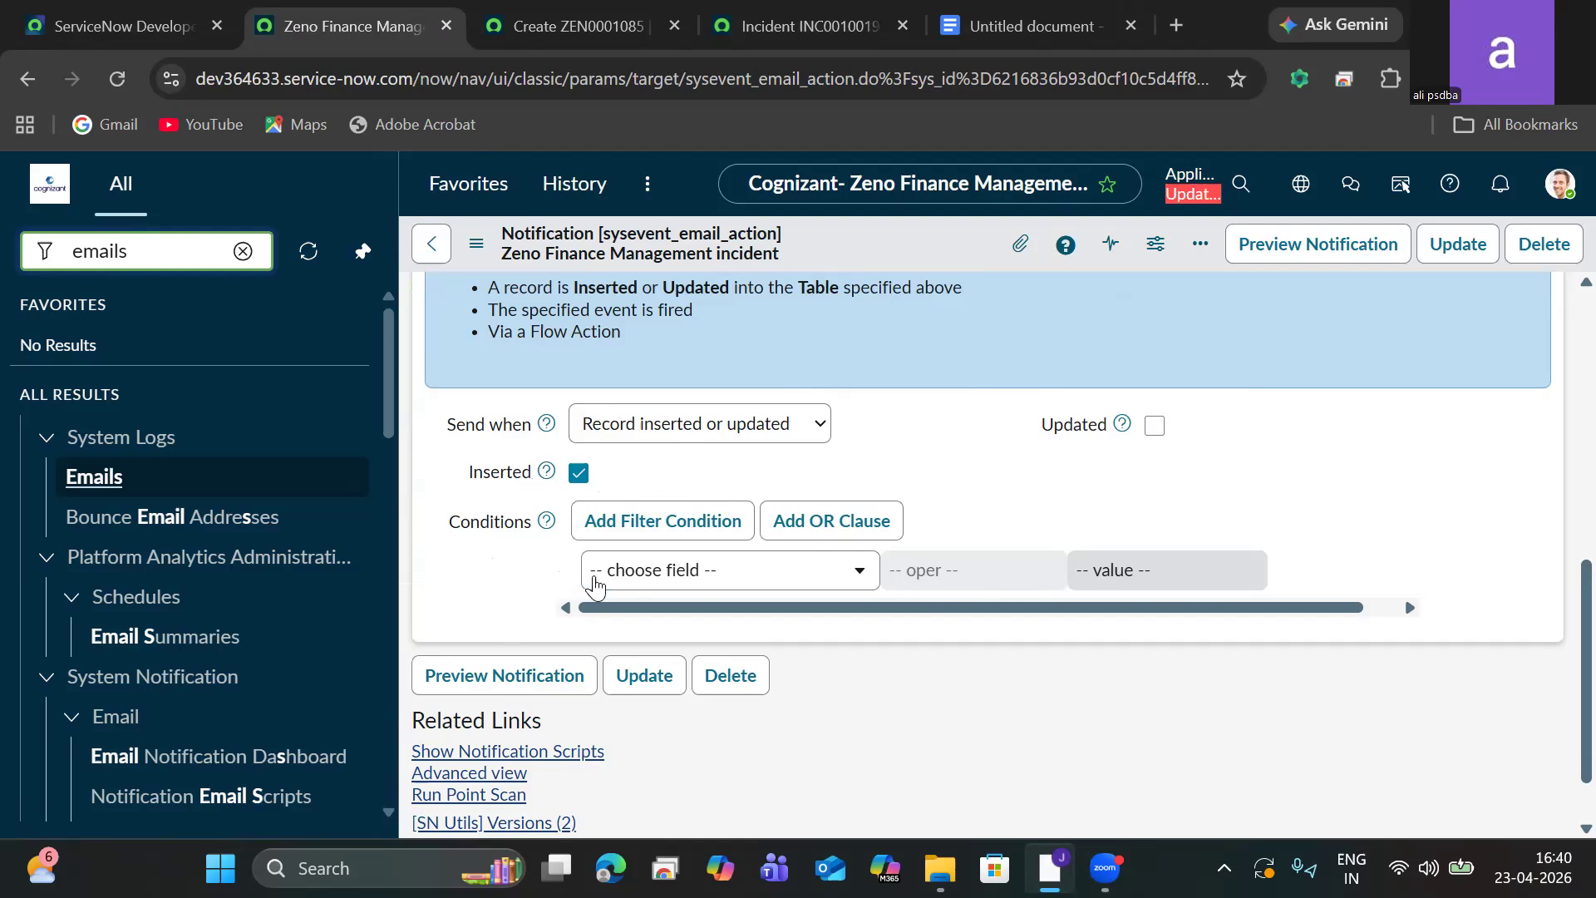
{"action": "left_click", "coordinate": [608, 581]}
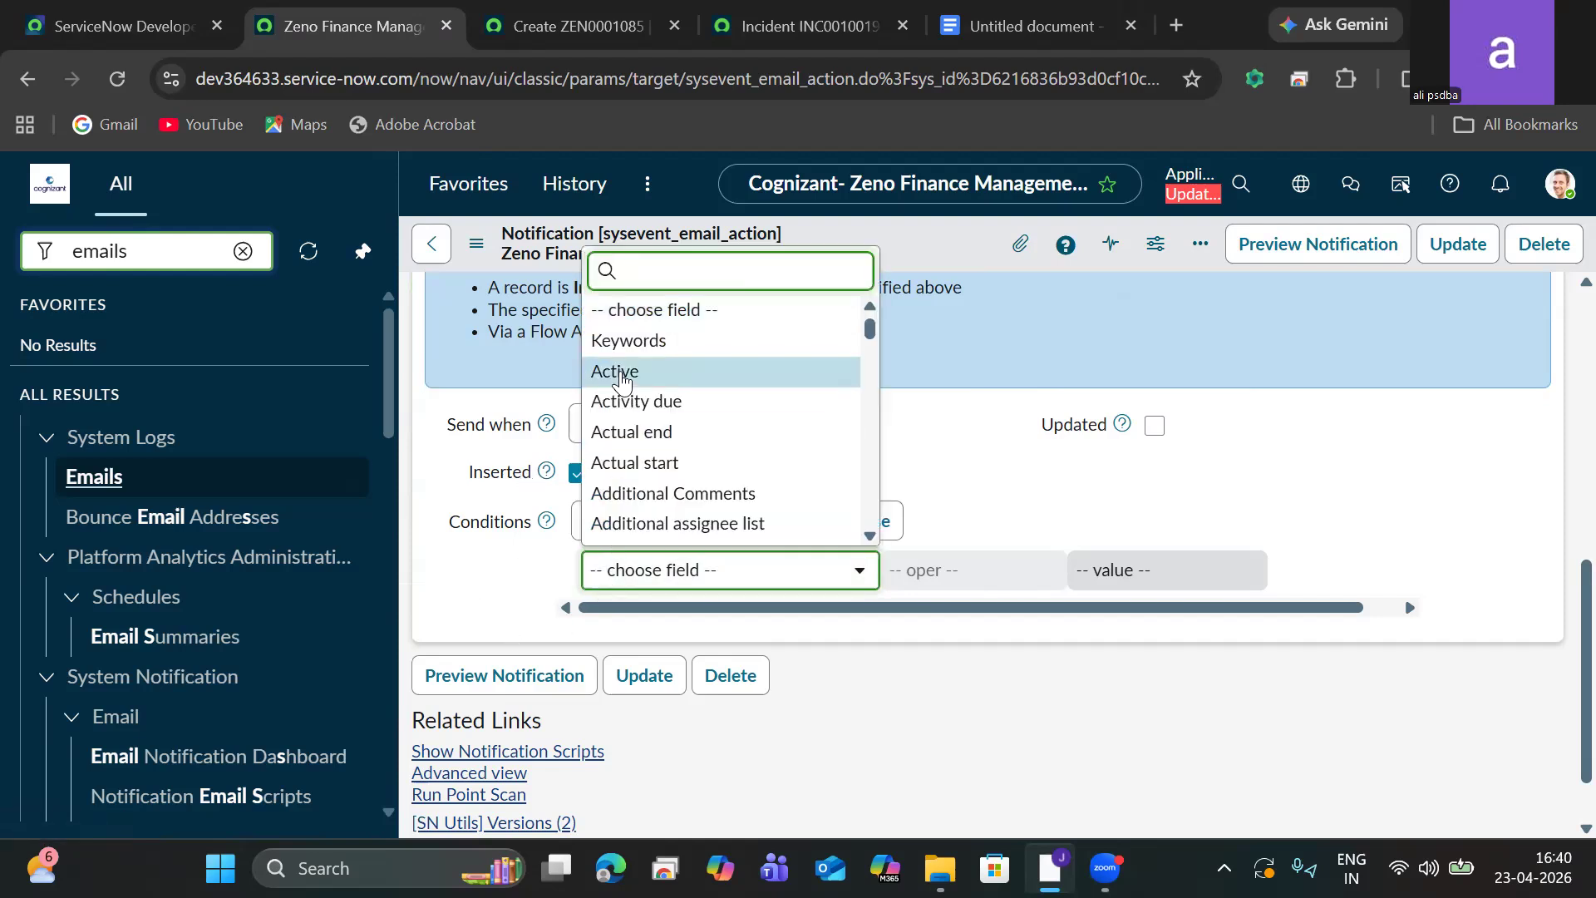
{"action": "left_click", "coordinate": [622, 371]}
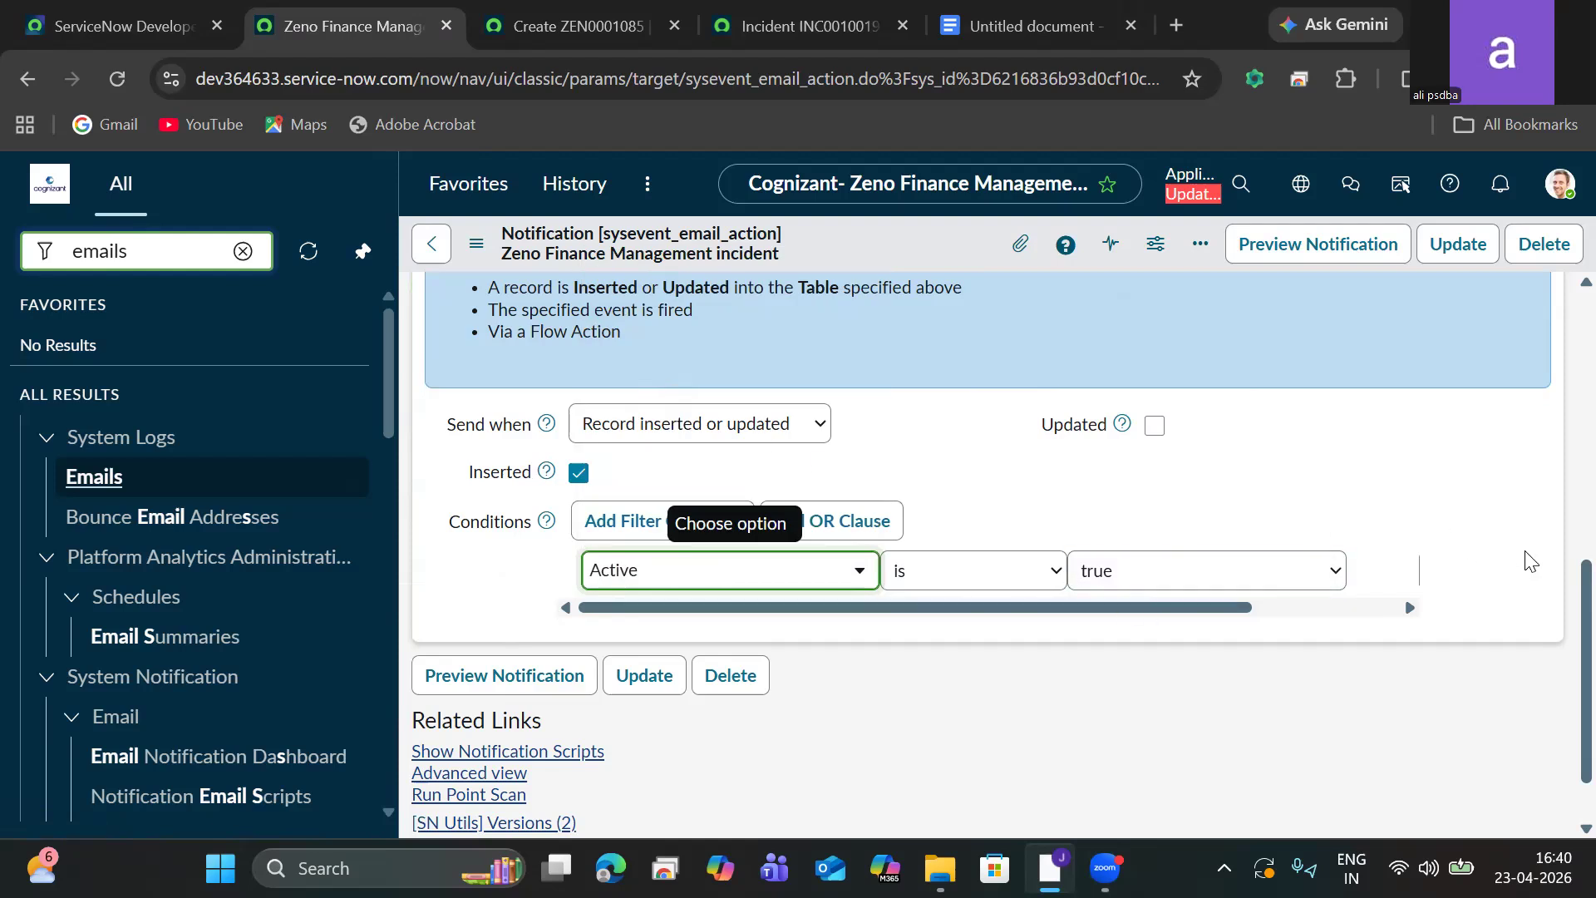
{"action": "scroll", "coordinate": [1561, 615], "scroll_direction": "down", "scroll_amount": 1}
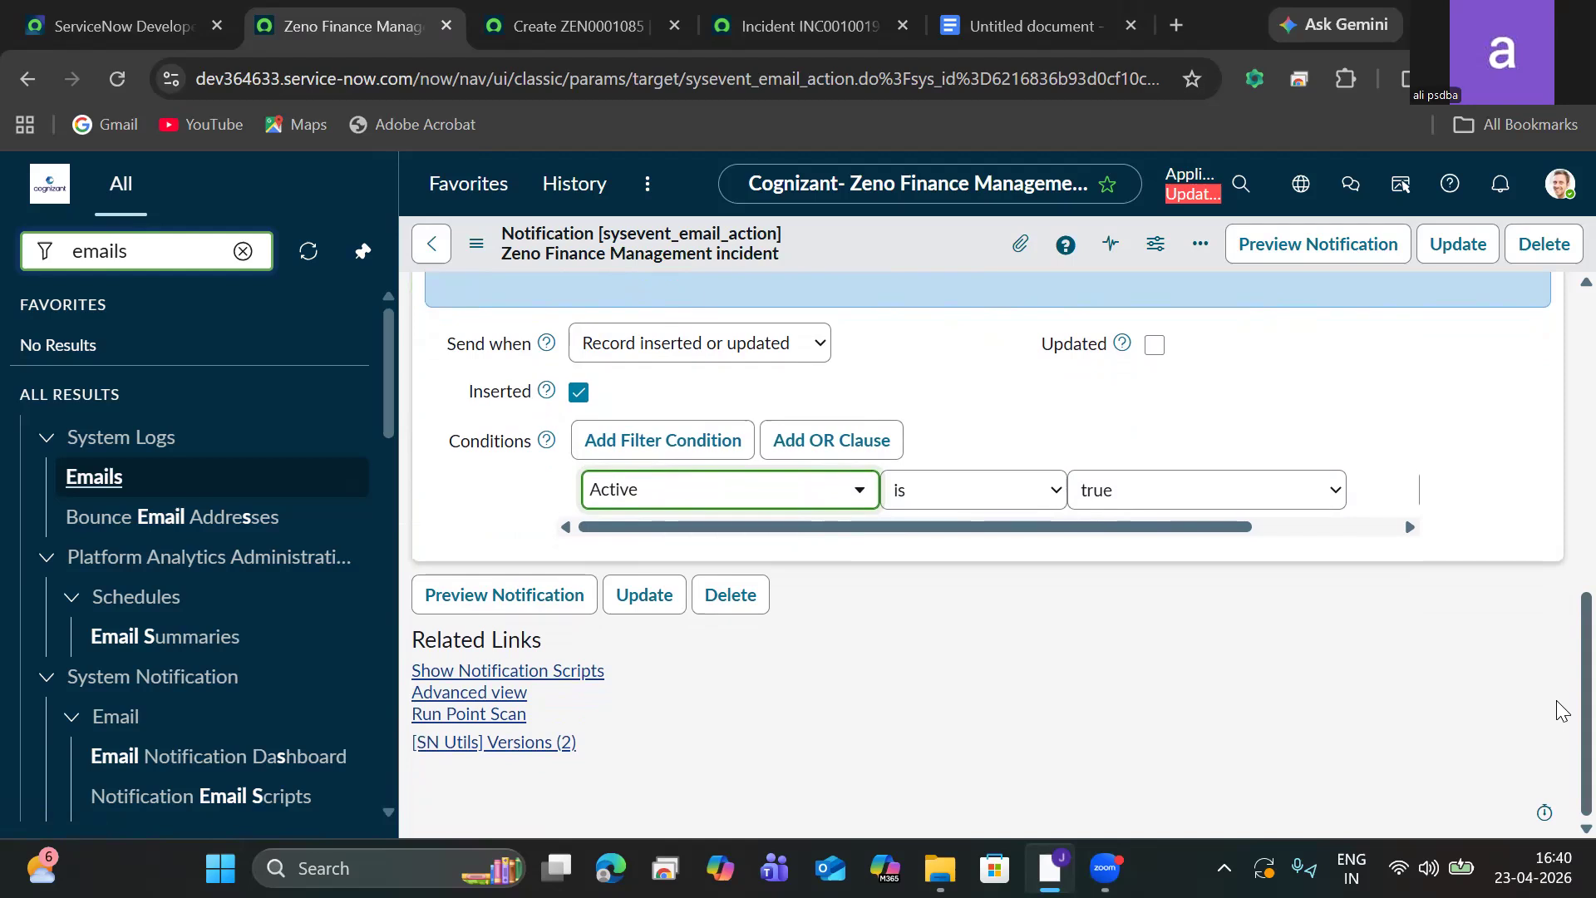
{"action": "scroll", "coordinate": [1528, 542], "scroll_direction": "up", "scroll_amount": 5}
{"action": "left_click", "coordinate": [591, 542]}
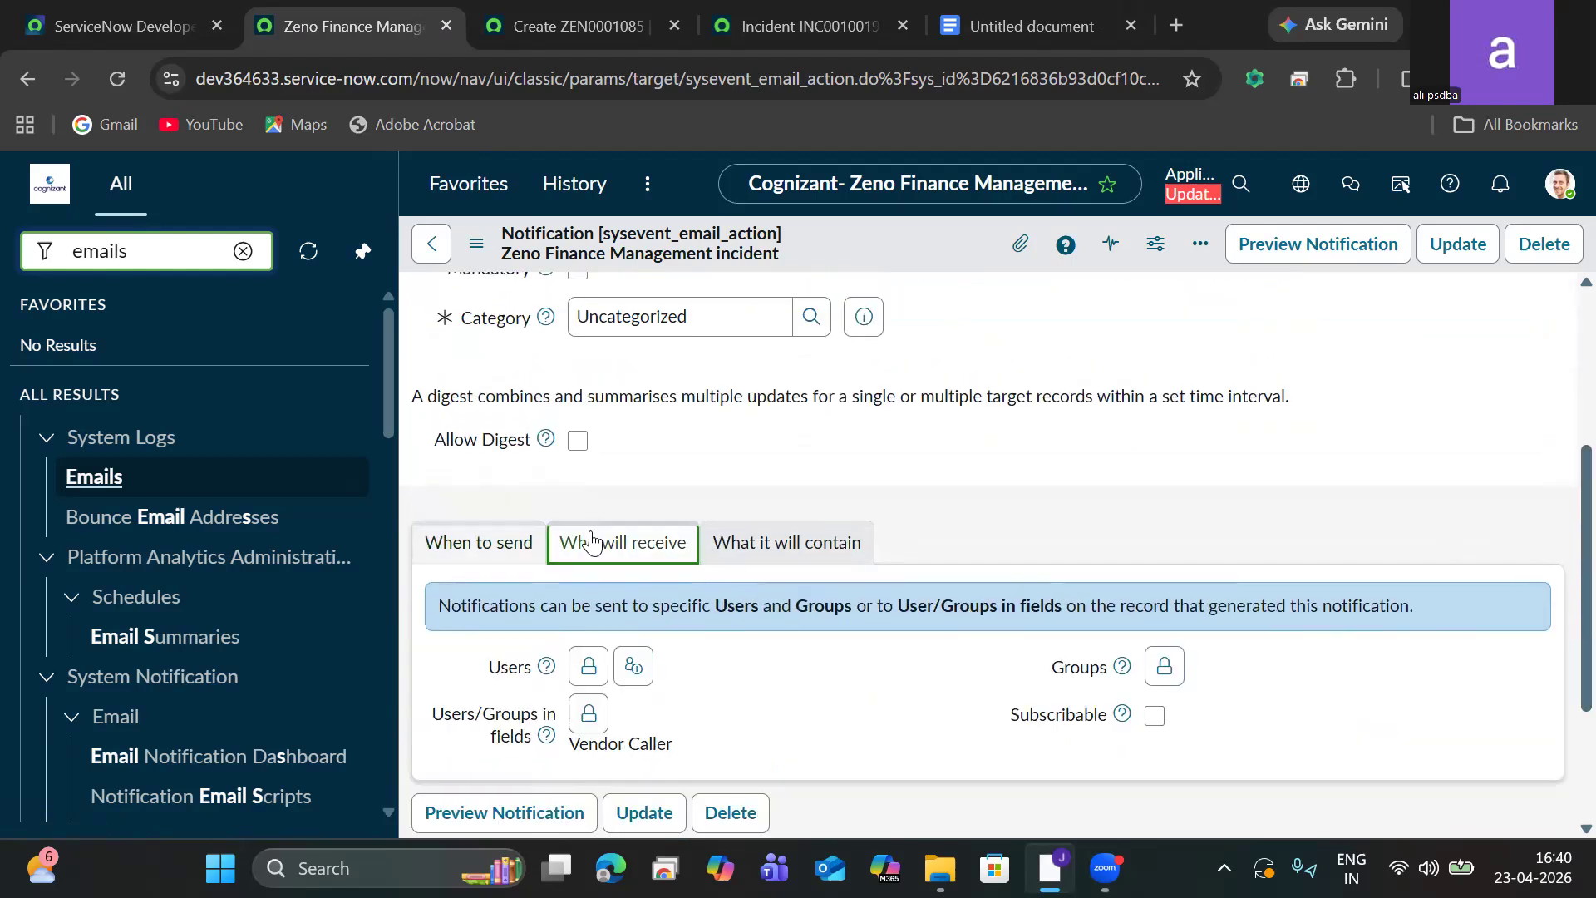
{"action": "left_click", "coordinate": [588, 668]}
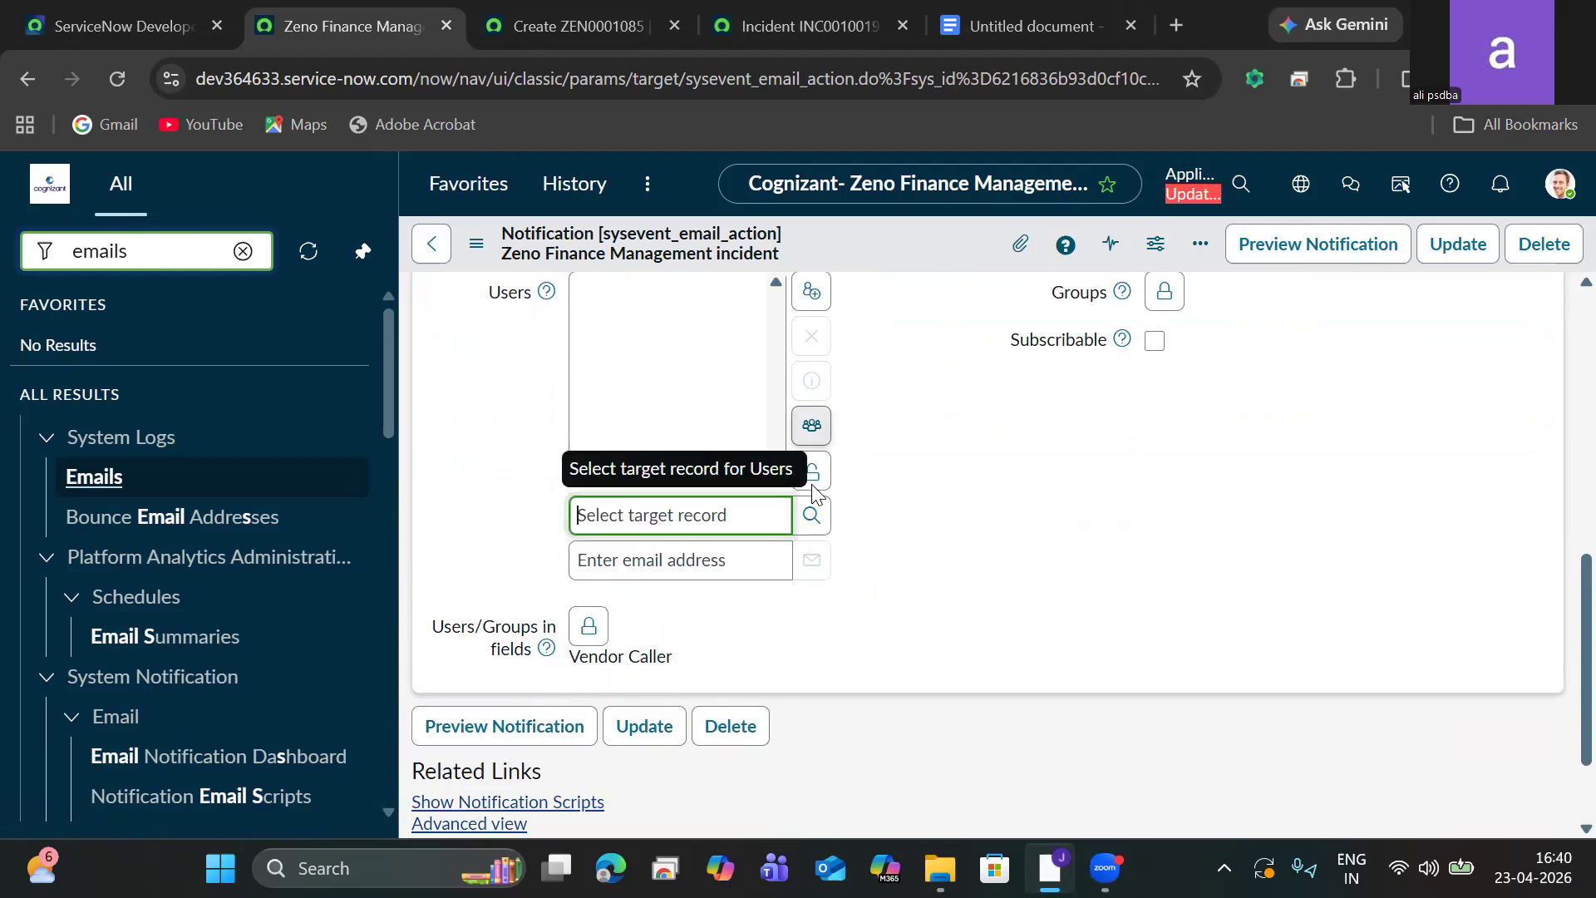
{"action": "left_click", "coordinate": [811, 293]}
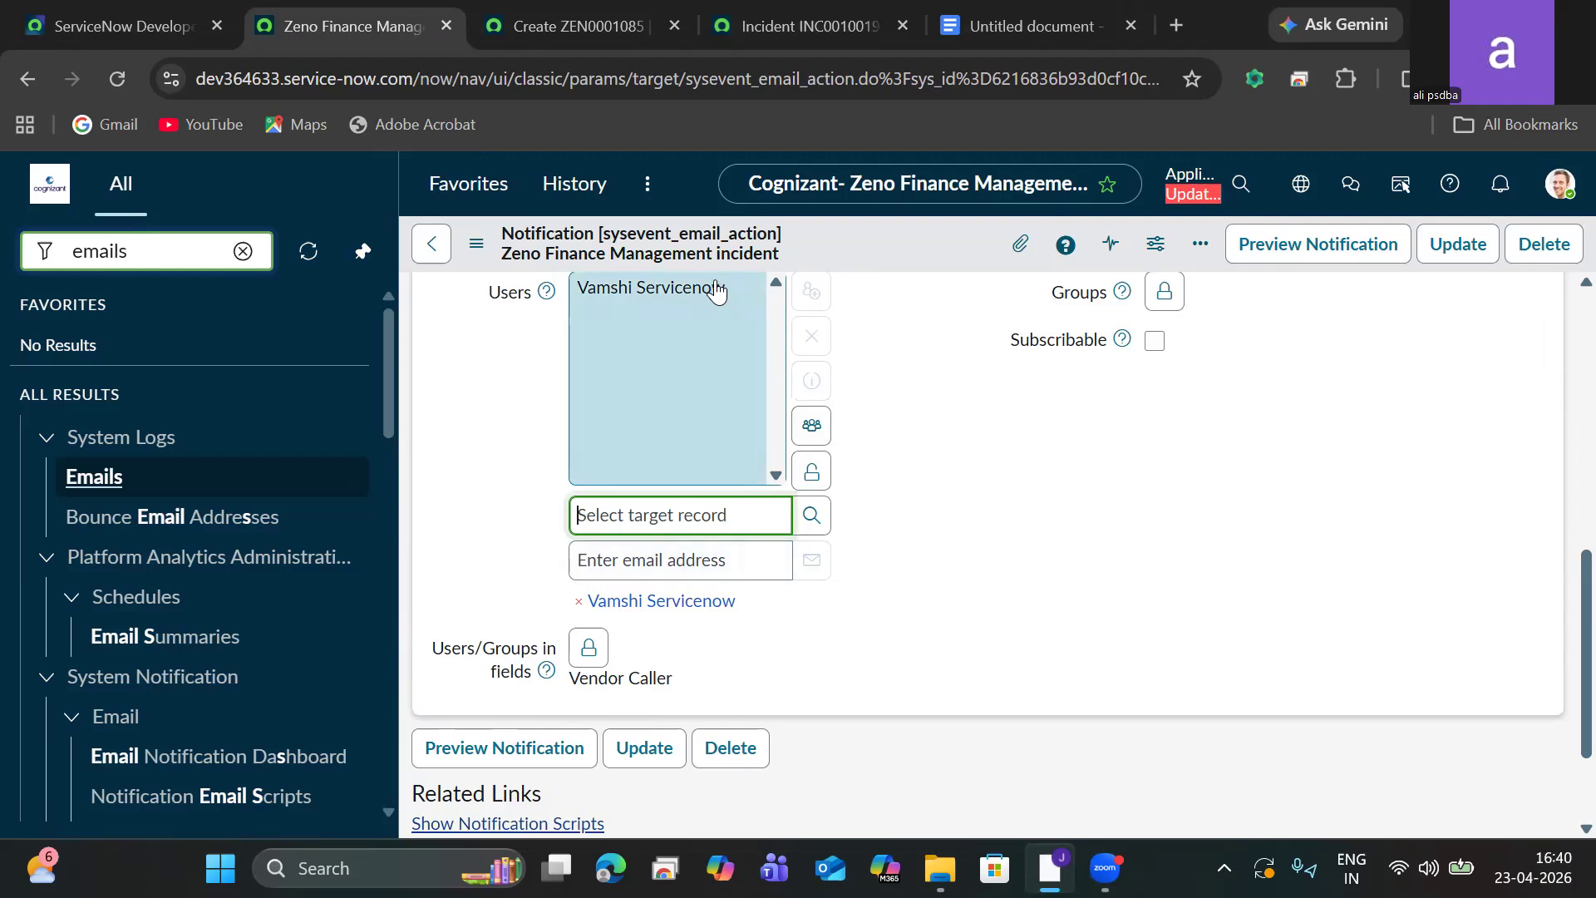
{"action": "left_click", "coordinate": [582, 600]}
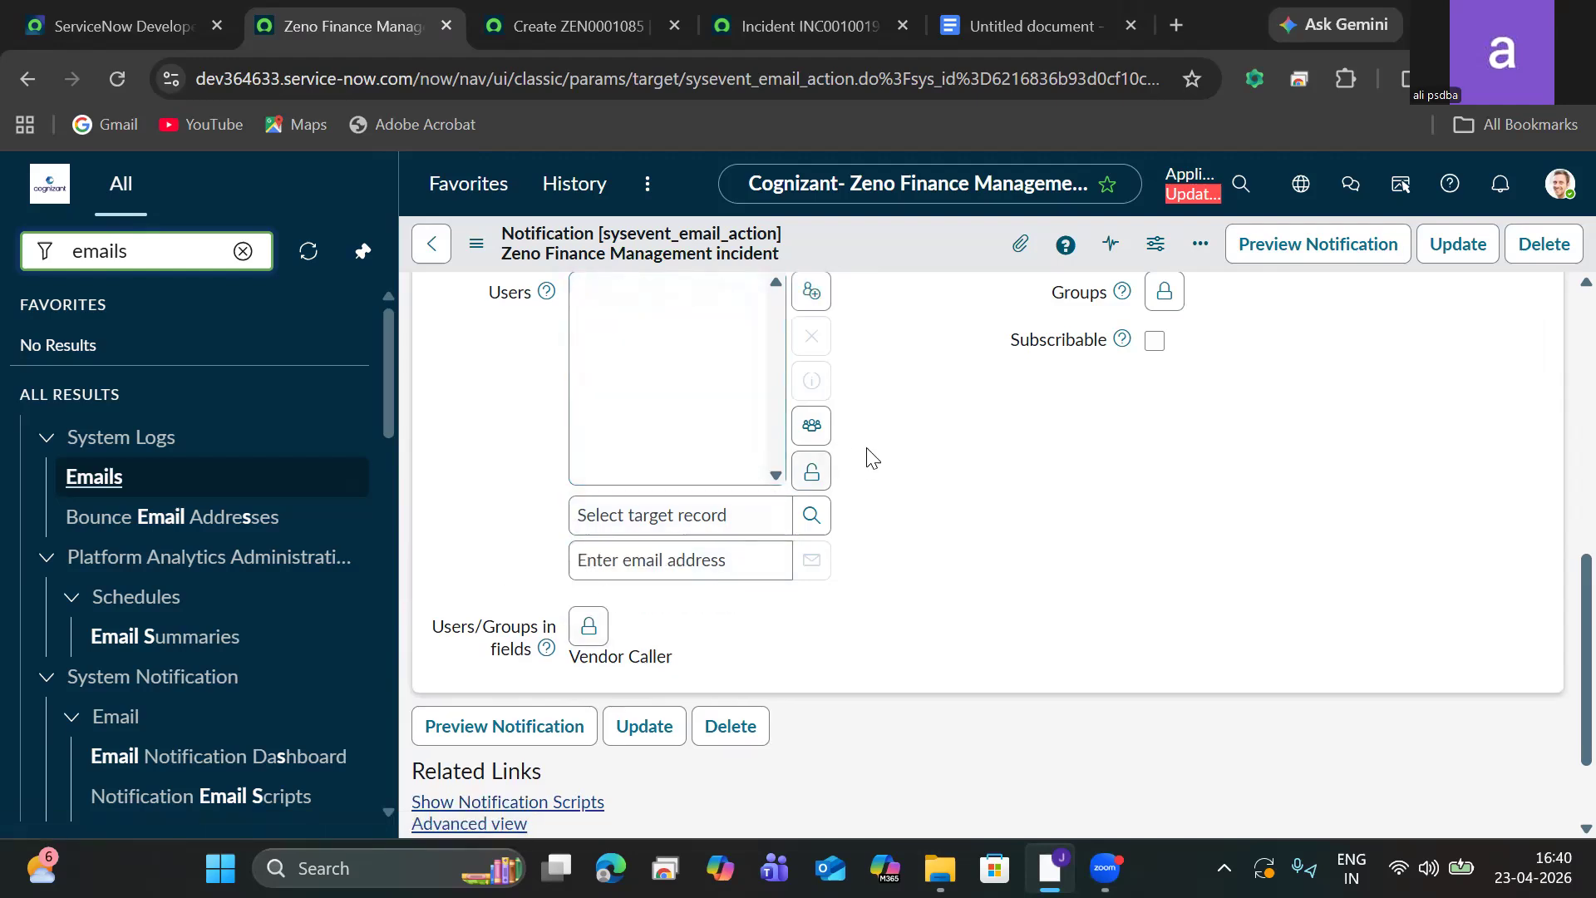
{"action": "left_click", "coordinate": [811, 472]}
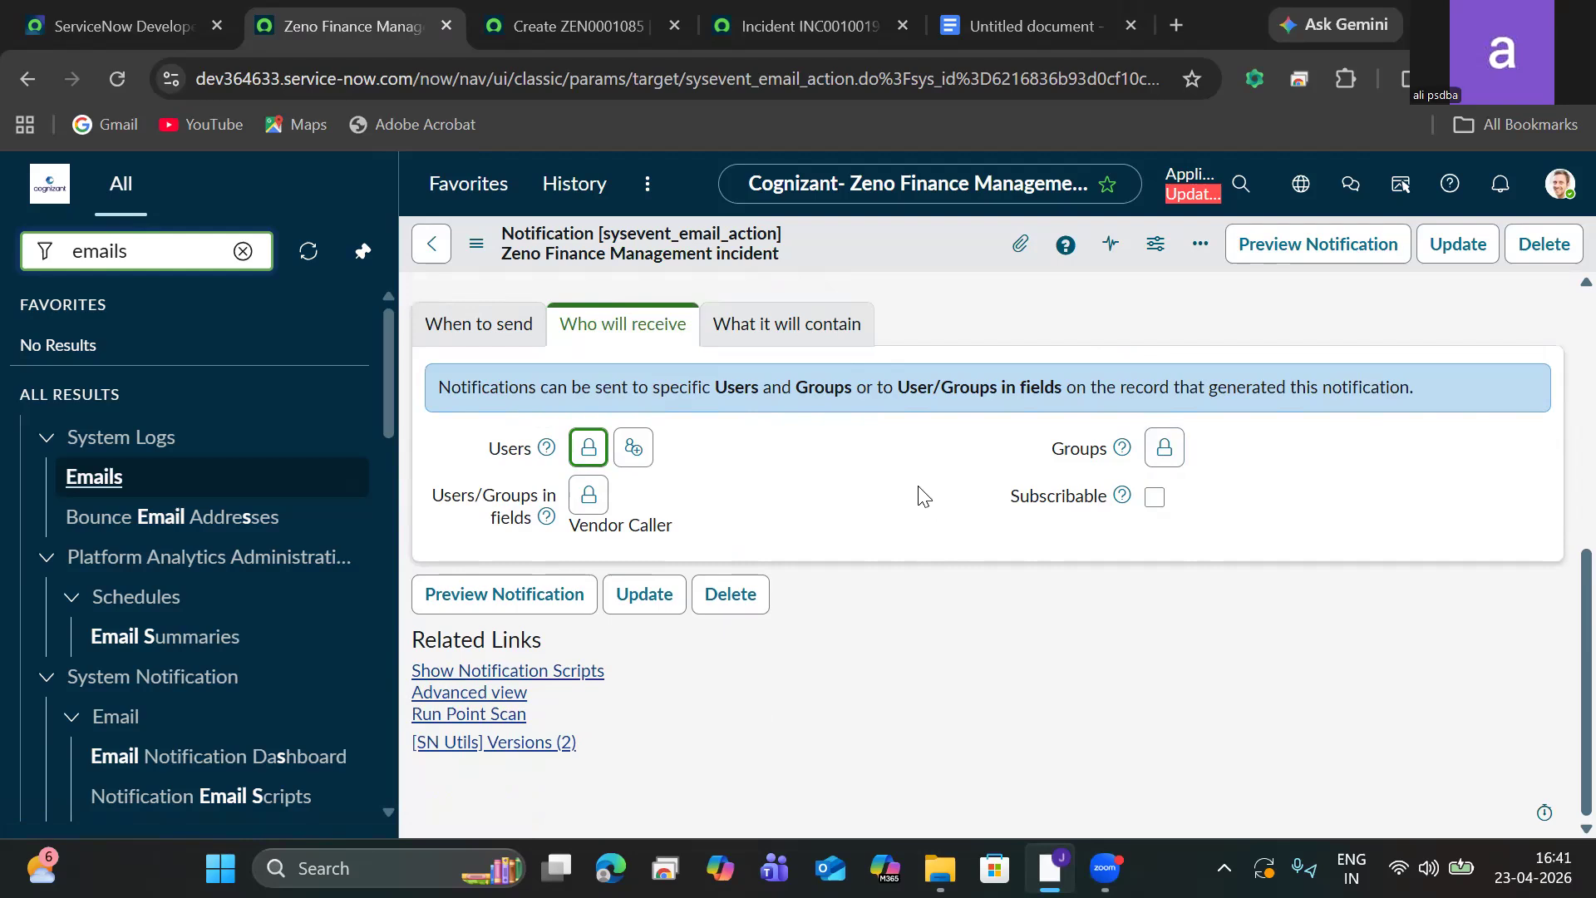
Review the notification's email template, subject and message HTML content.
{"action": "left_click", "coordinate": [777, 323]}
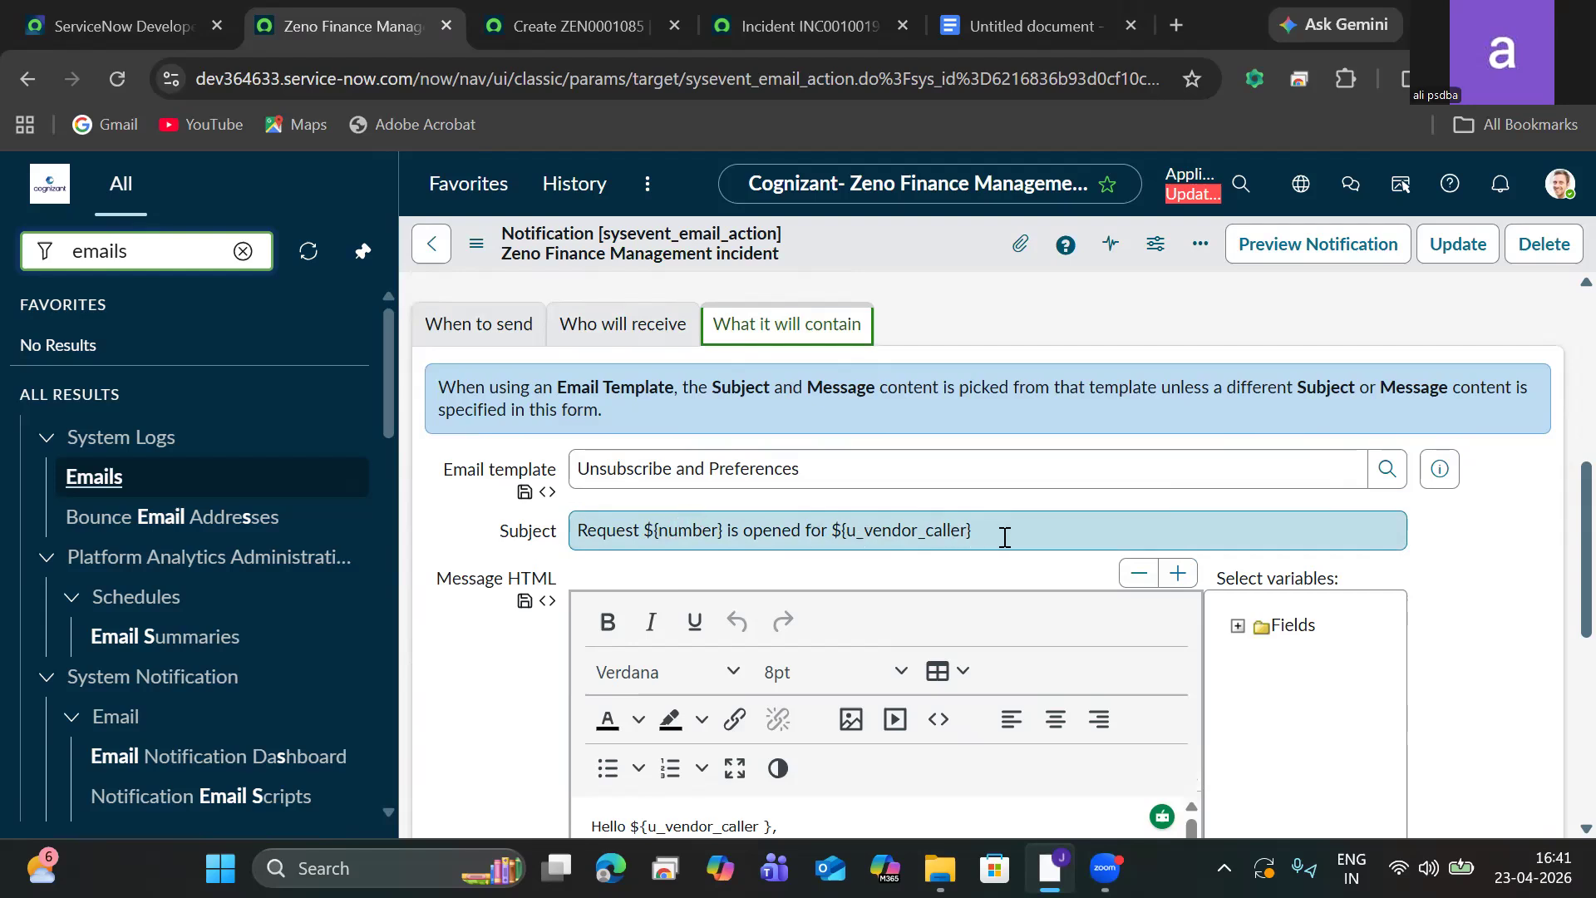
{"action": "left_click_drag", "start_coordinate": [1006, 532], "coordinate": [640, 509]}
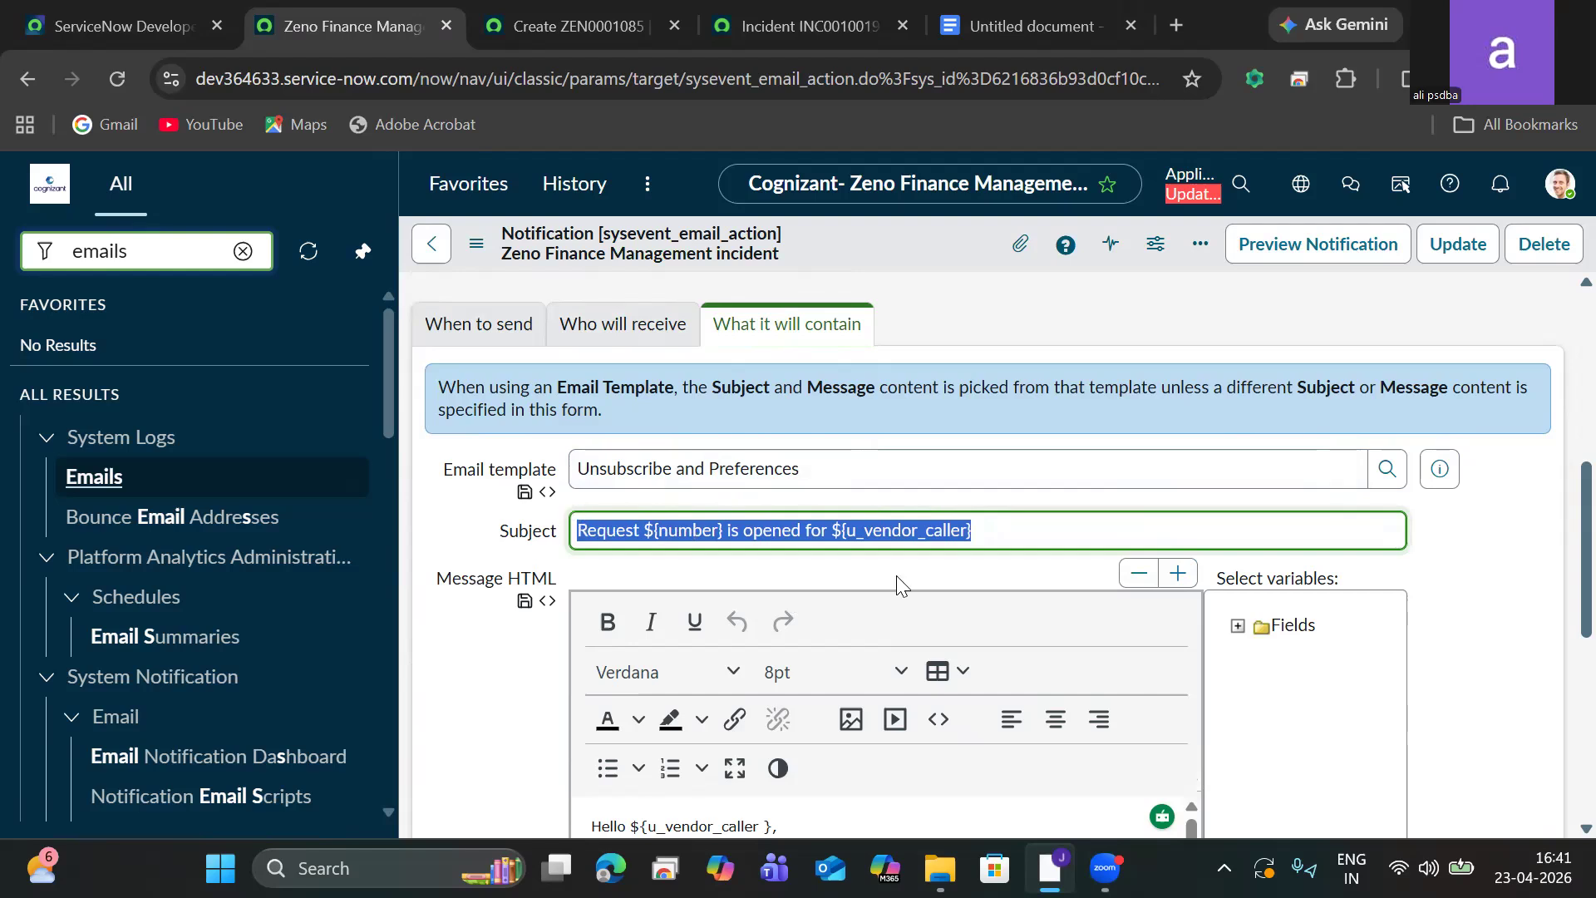
{"action": "left_click", "coordinate": [989, 544]}
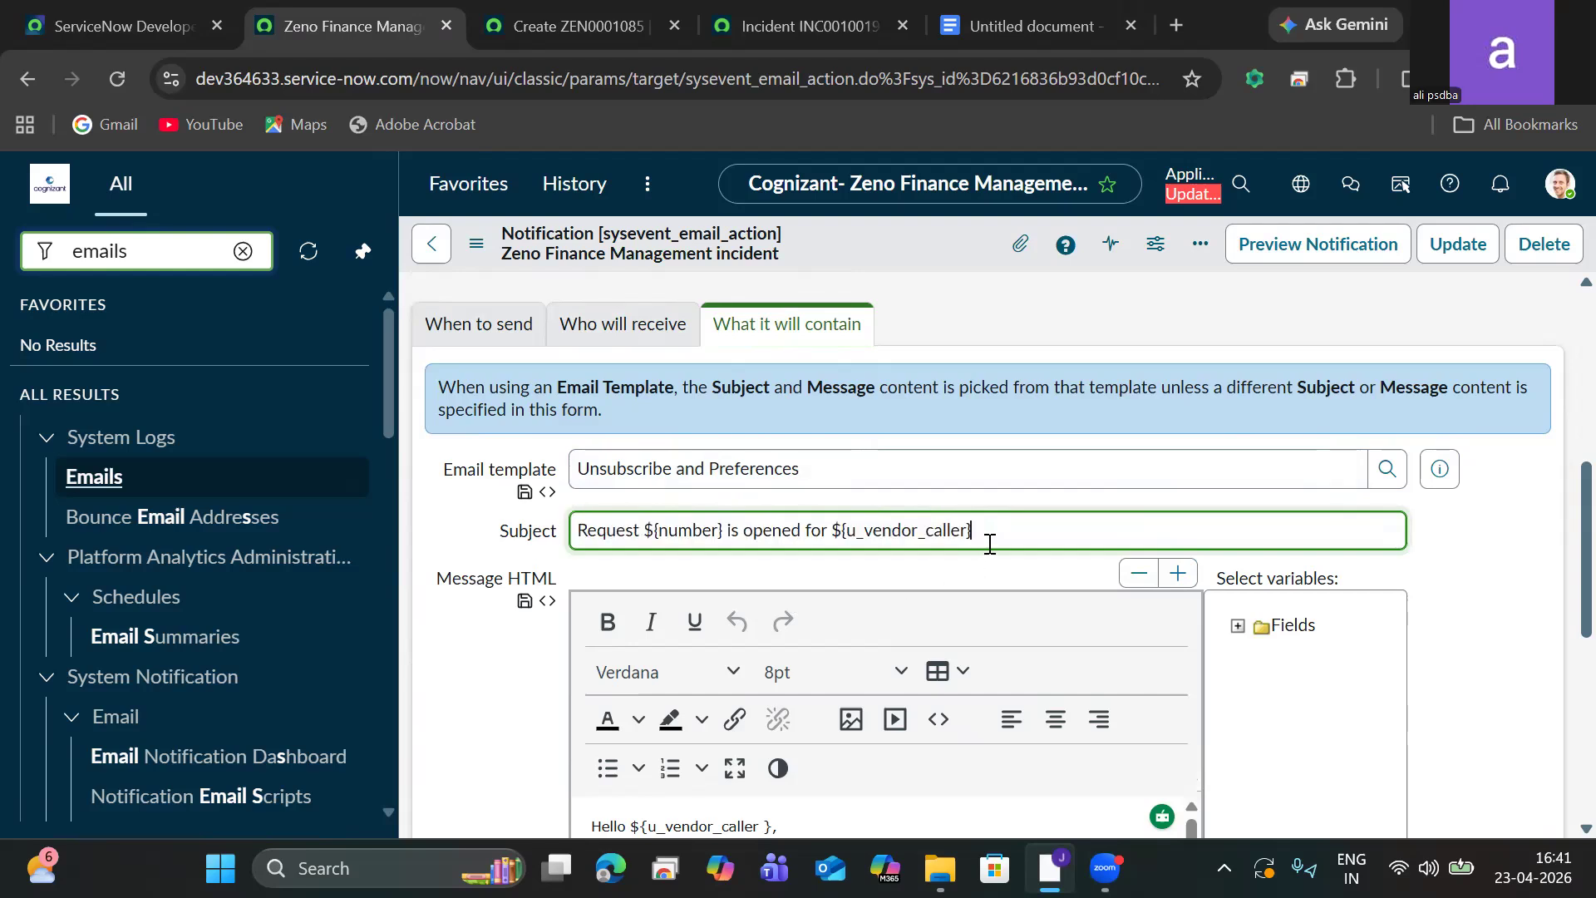
{"action": "scroll", "coordinate": [1560, 556], "scroll_direction": "down", "scroll_amount": 7}
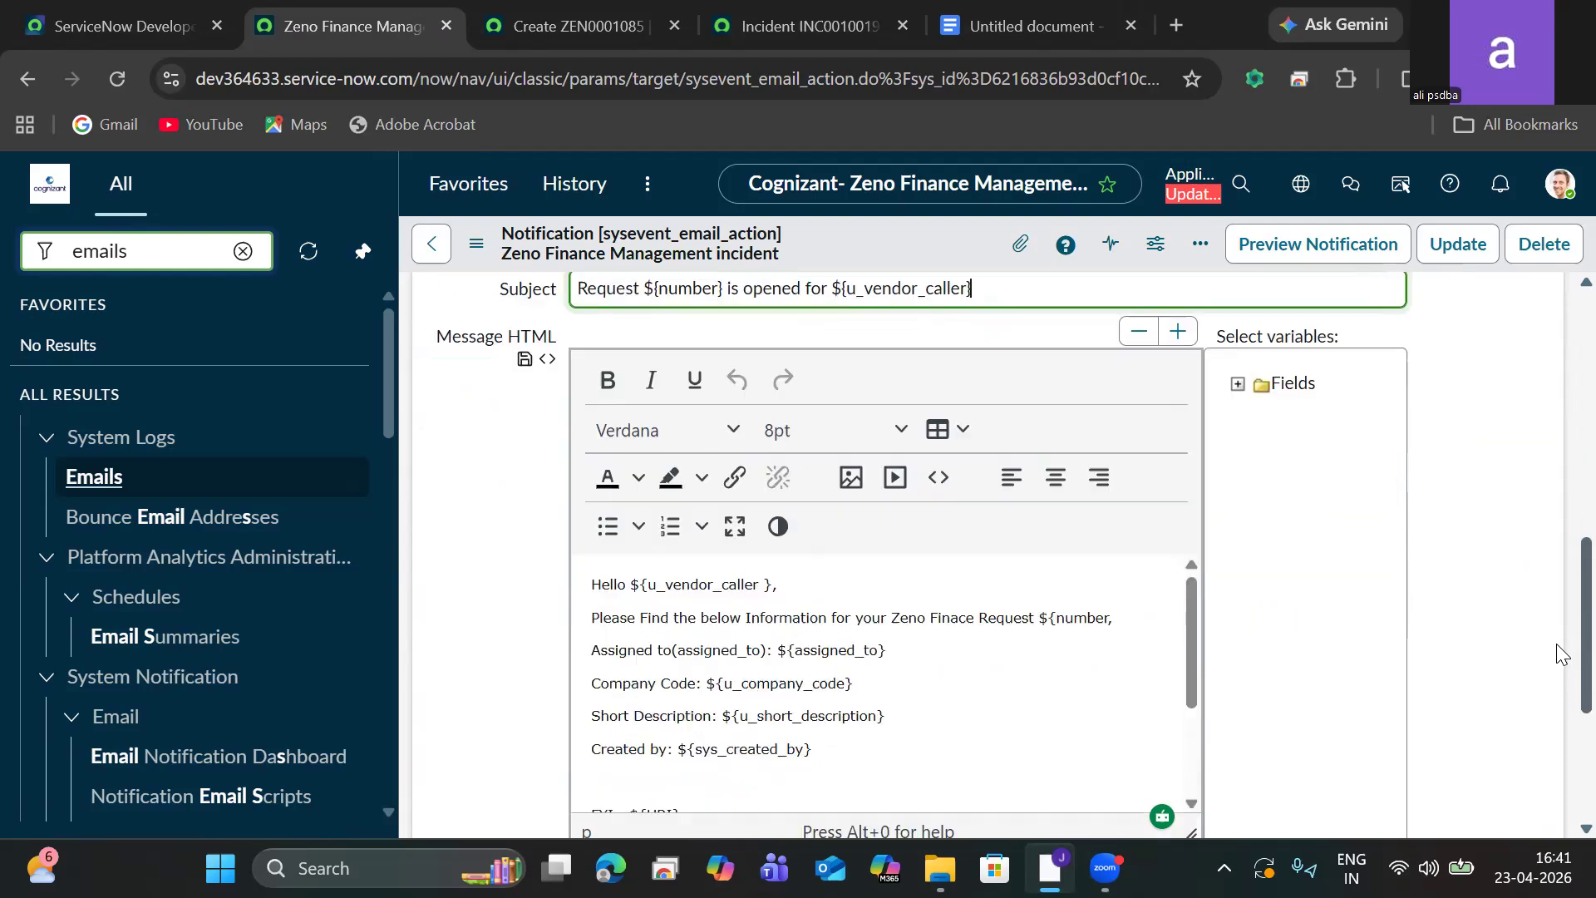
{"action": "left_click", "coordinate": [476, 244]}
{"action": "left_click", "coordinate": [524, 267]}
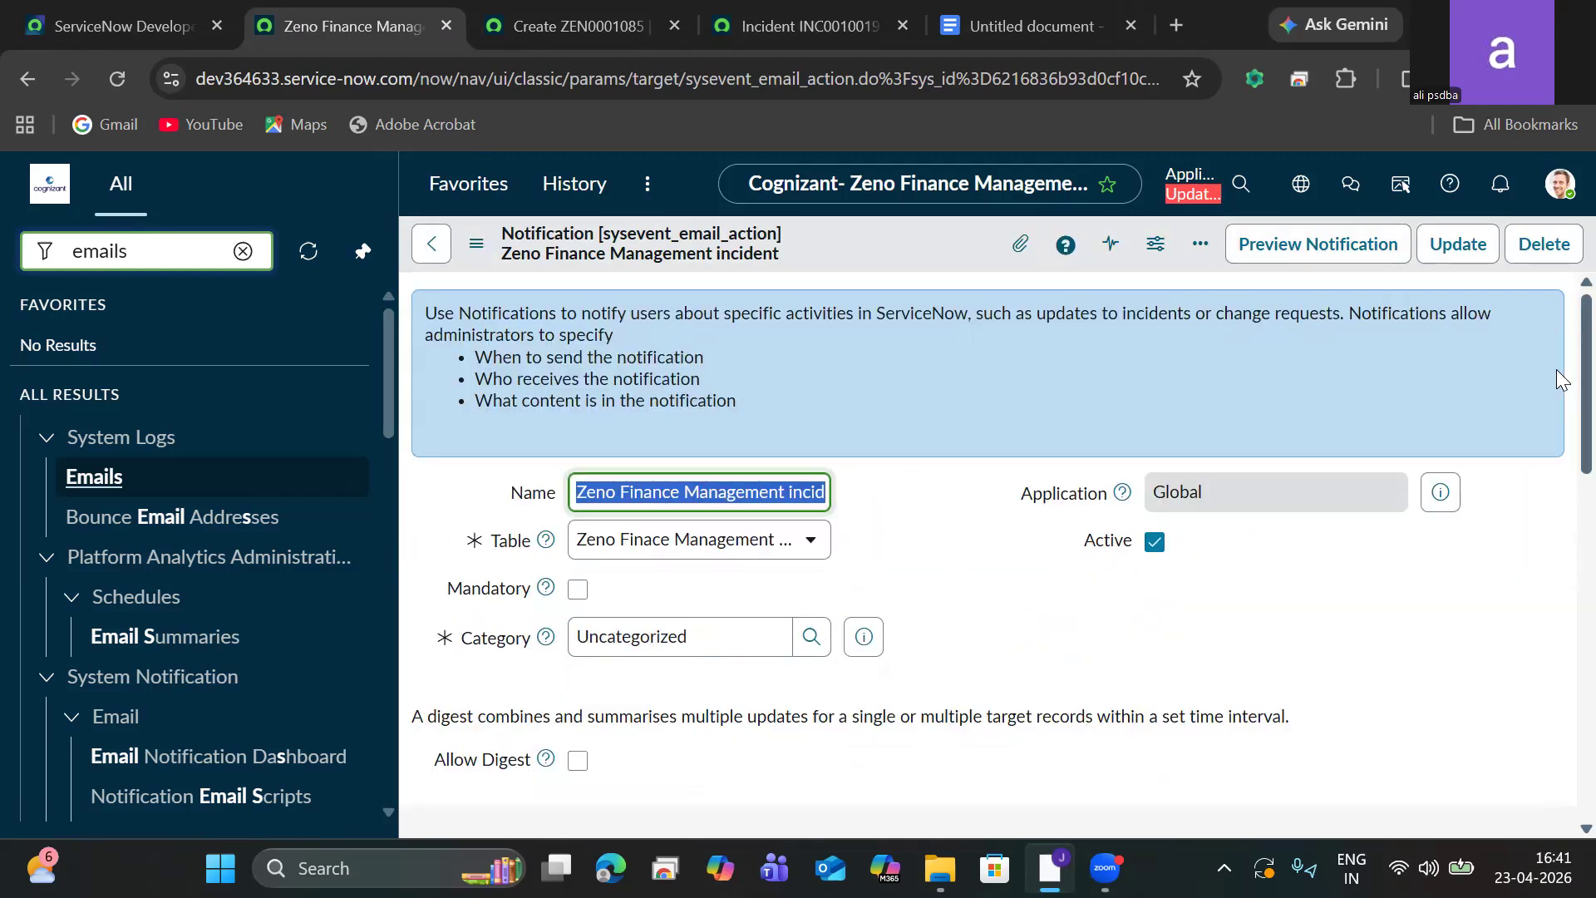
{"action": "scroll", "coordinate": [1556, 346], "scroll_direction": "down", "scroll_amount": 6}
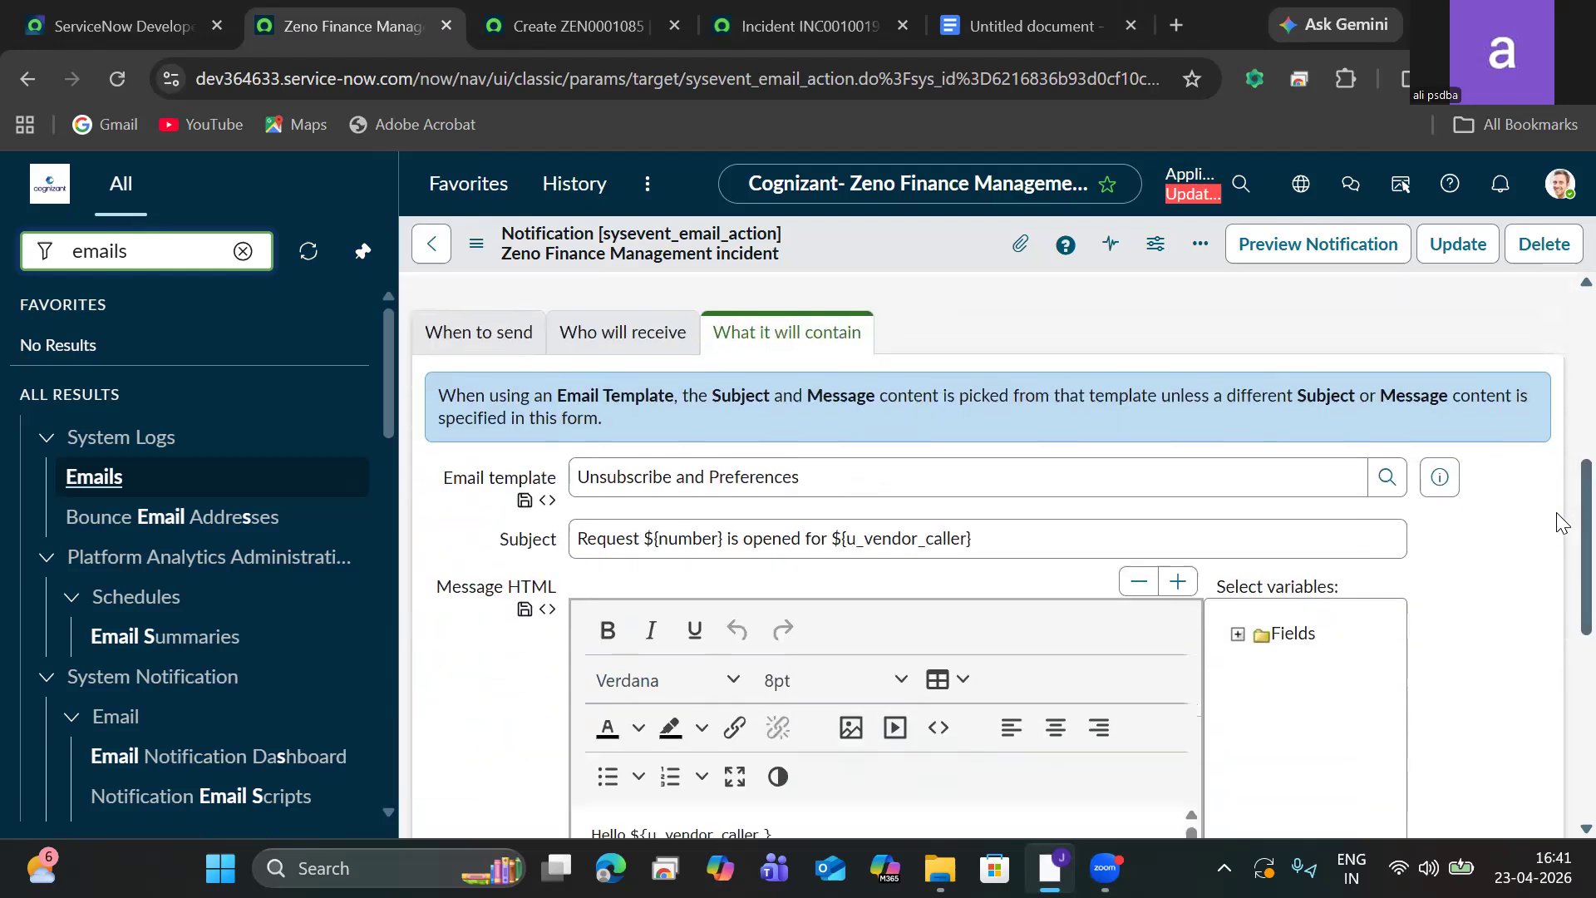
{"action": "scroll", "coordinate": [1556, 529], "scroll_direction": "down", "scroll_amount": 6}
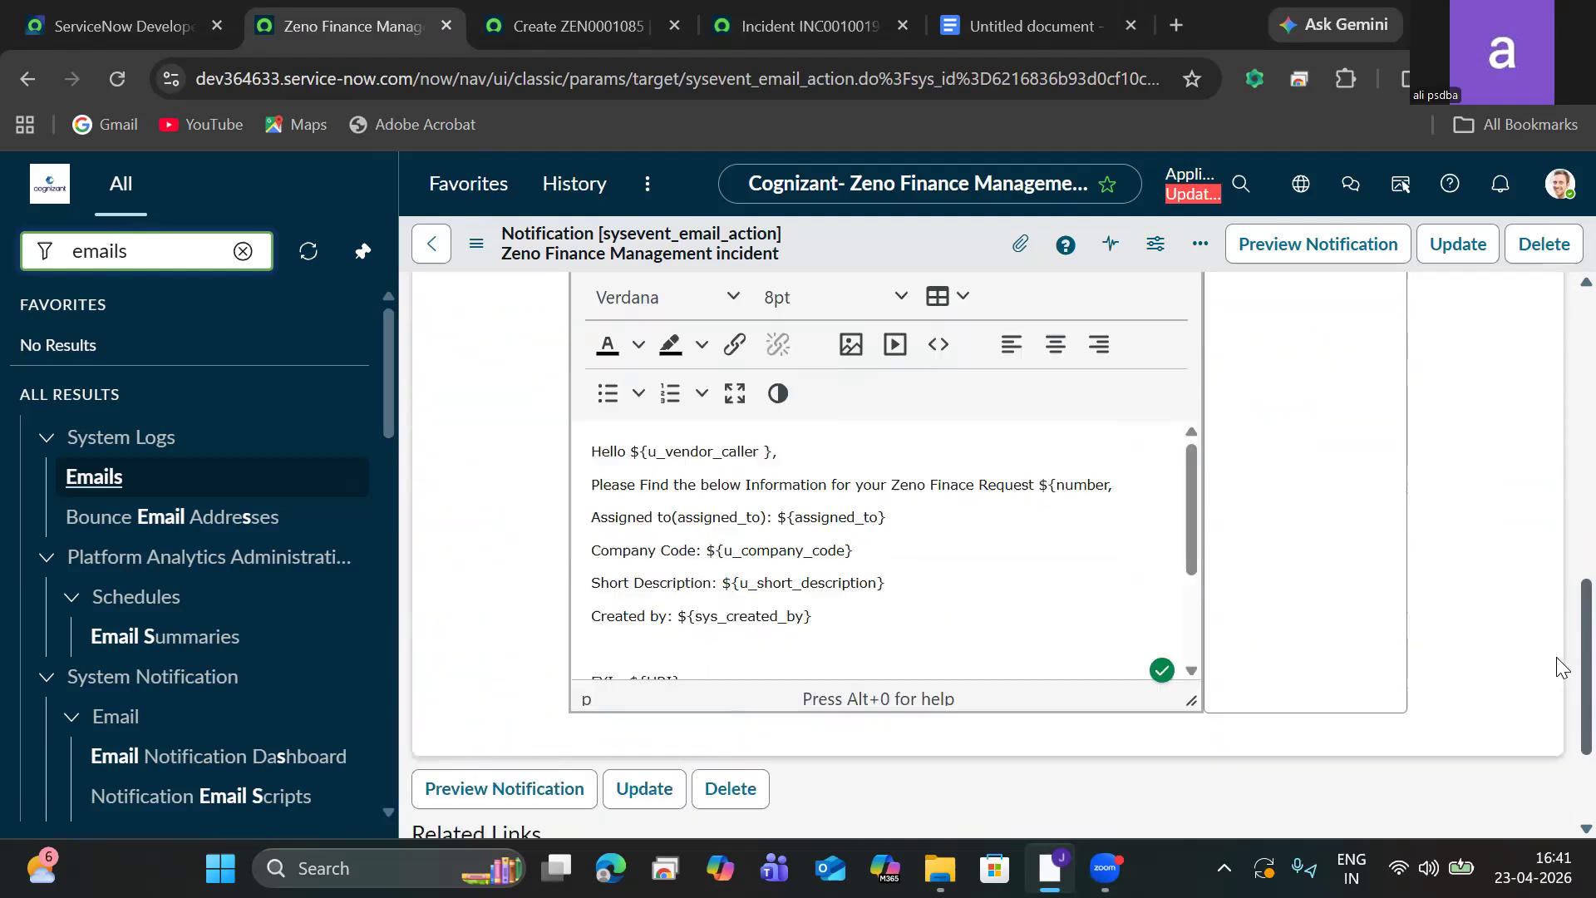
Open the notification preview and examine the rendered subject and body, then close it.
{"action": "left_click", "coordinate": [514, 606]}
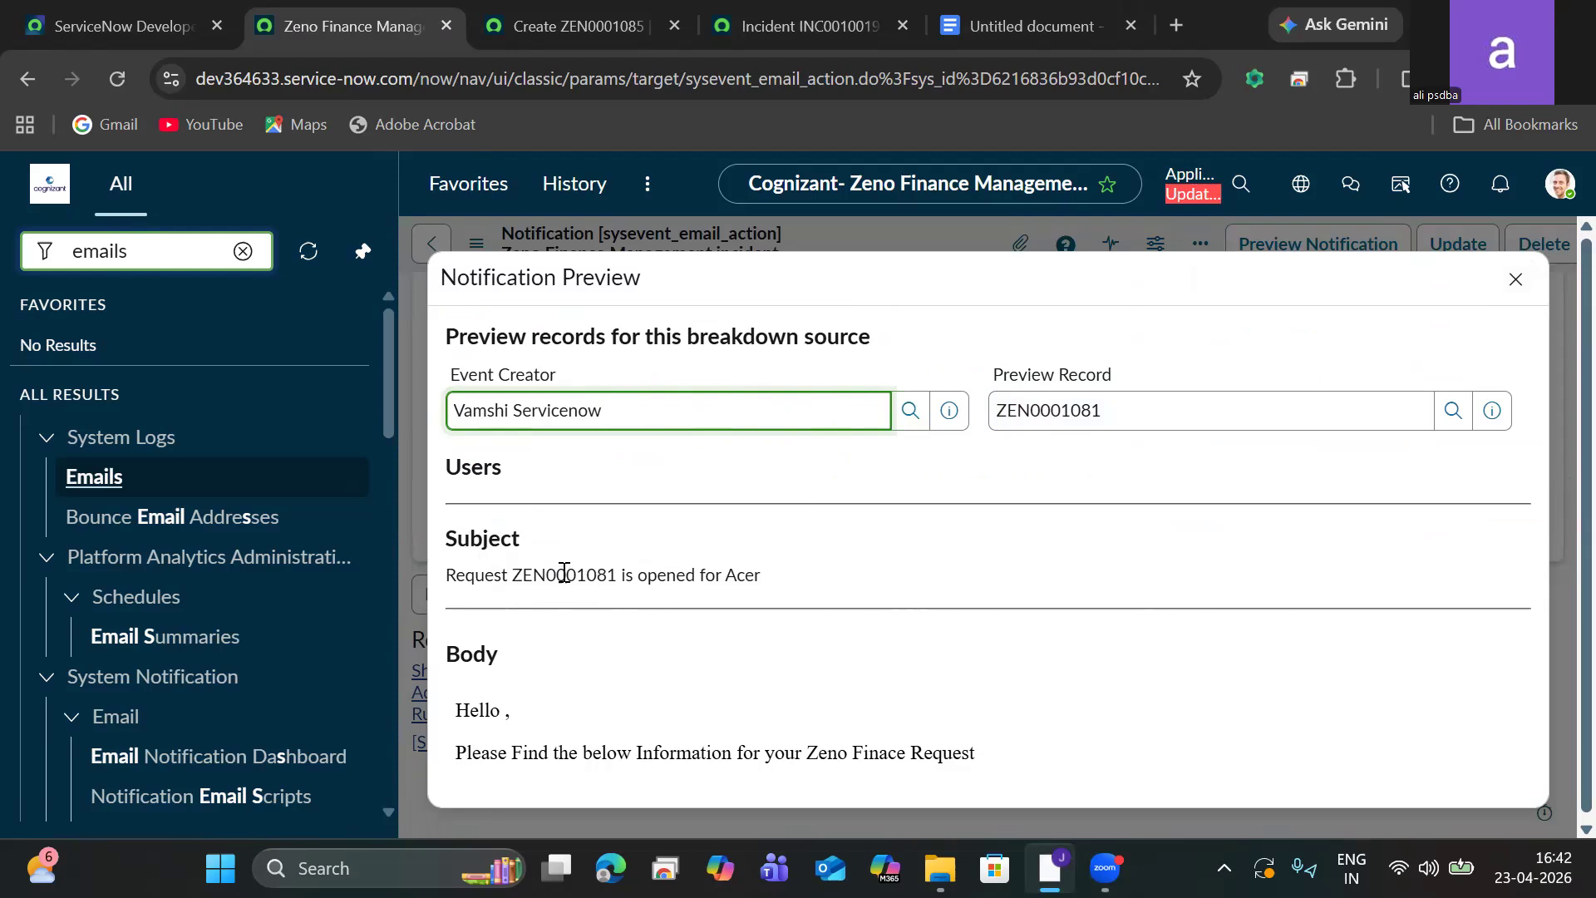
{"action": "left_click_drag", "start_coordinate": [507, 574], "coordinate": [617, 573]}
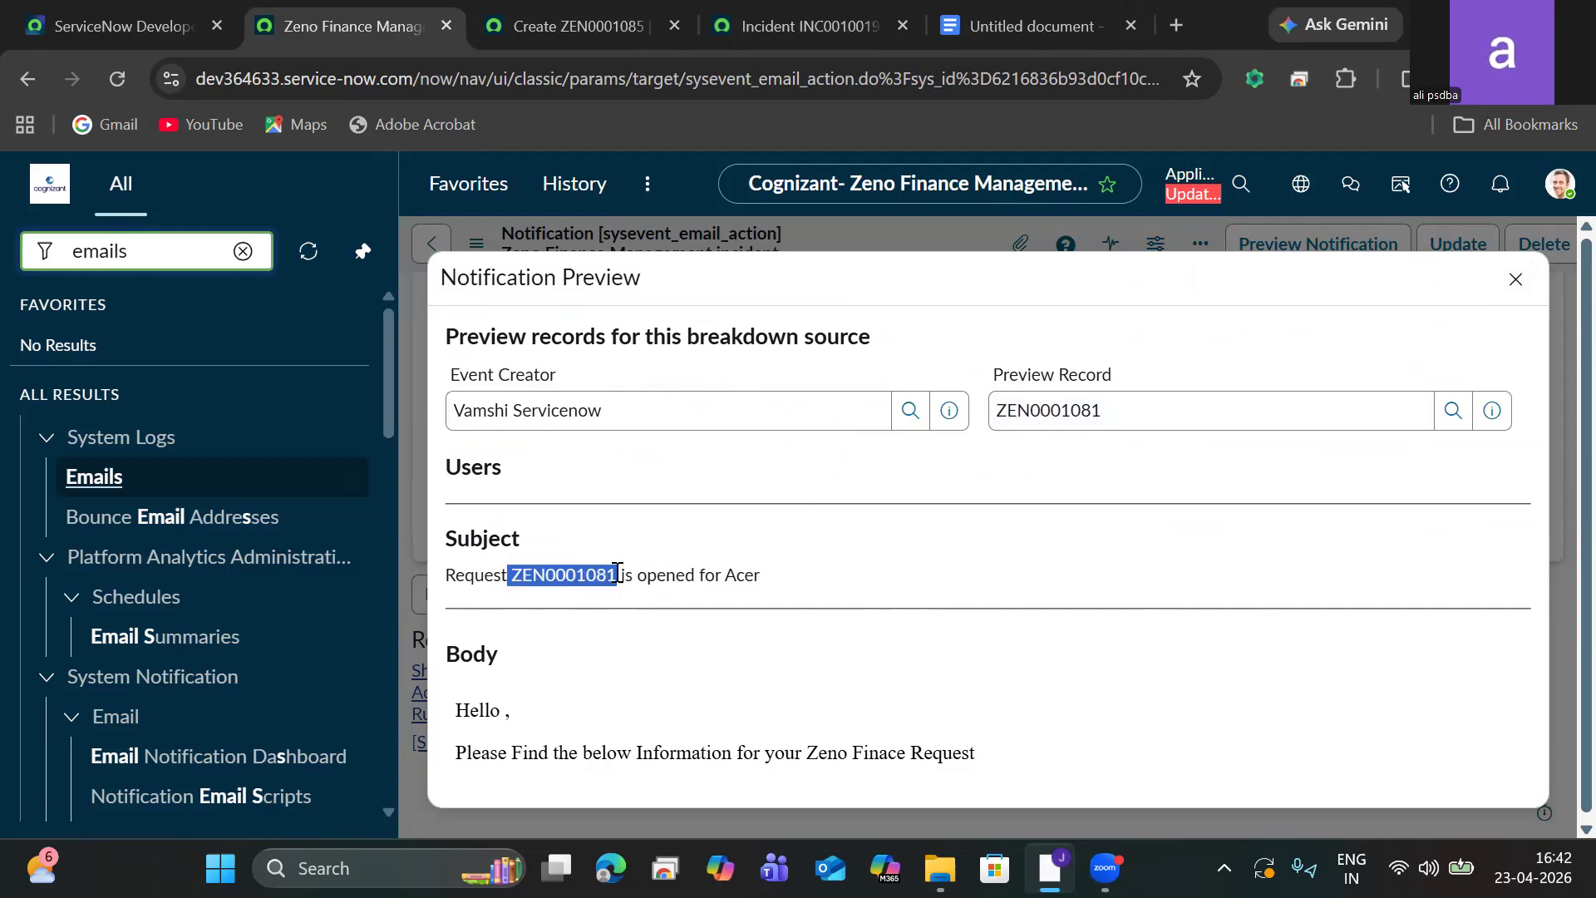
{"action": "left_click_drag", "start_coordinate": [774, 581], "coordinate": [677, 556]}
{"action": "triple_click", "coordinate": [677, 556]}
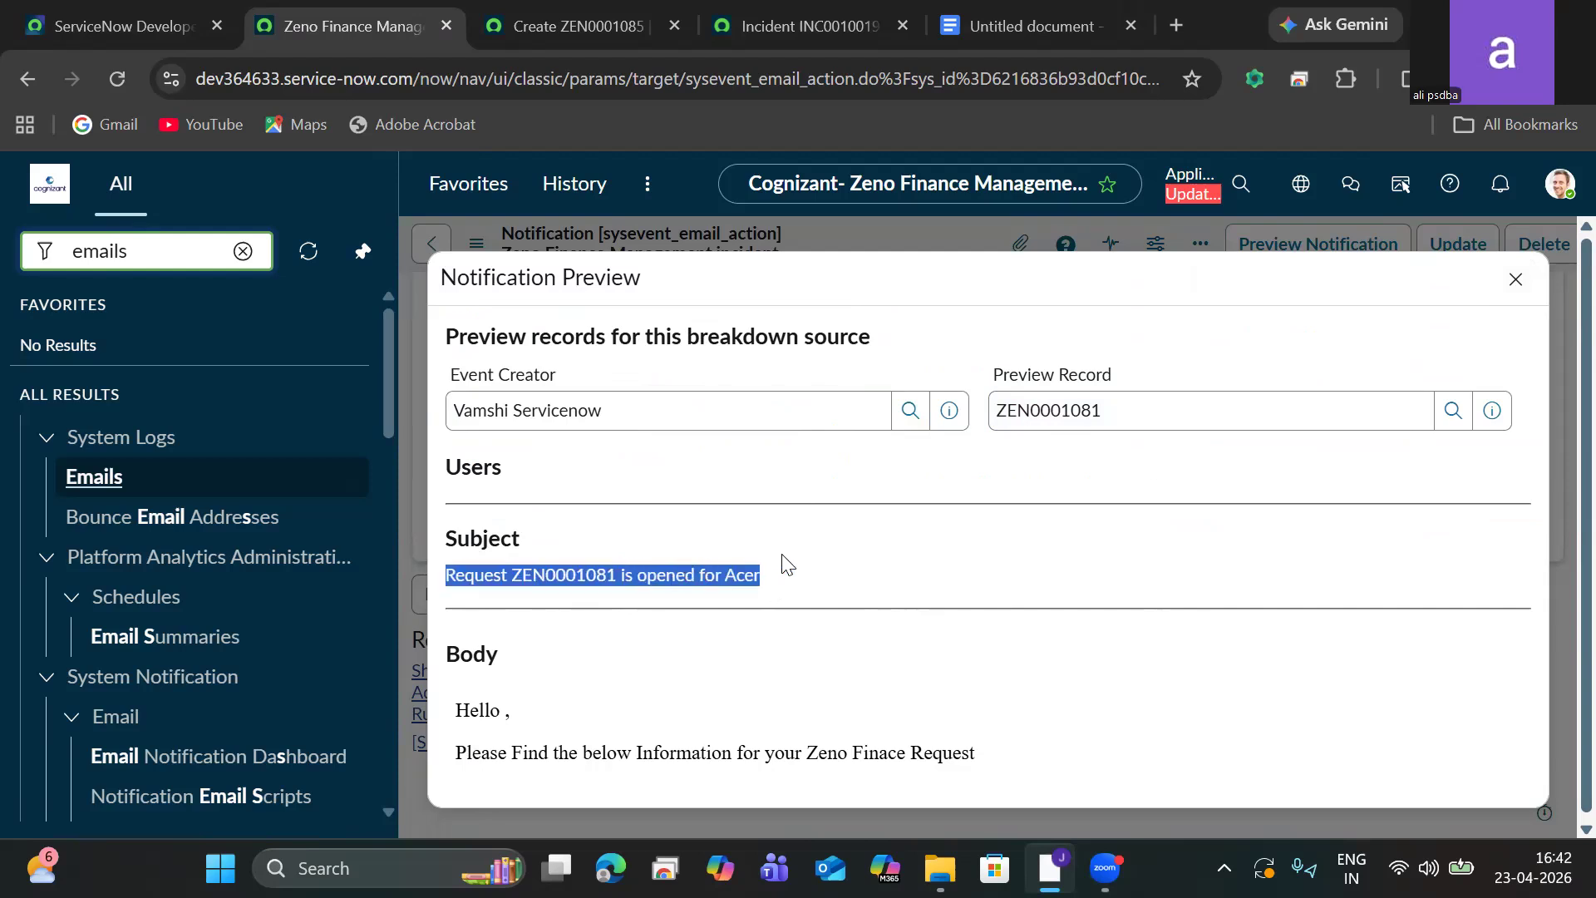
{"action": "left_click", "coordinate": [782, 557]}
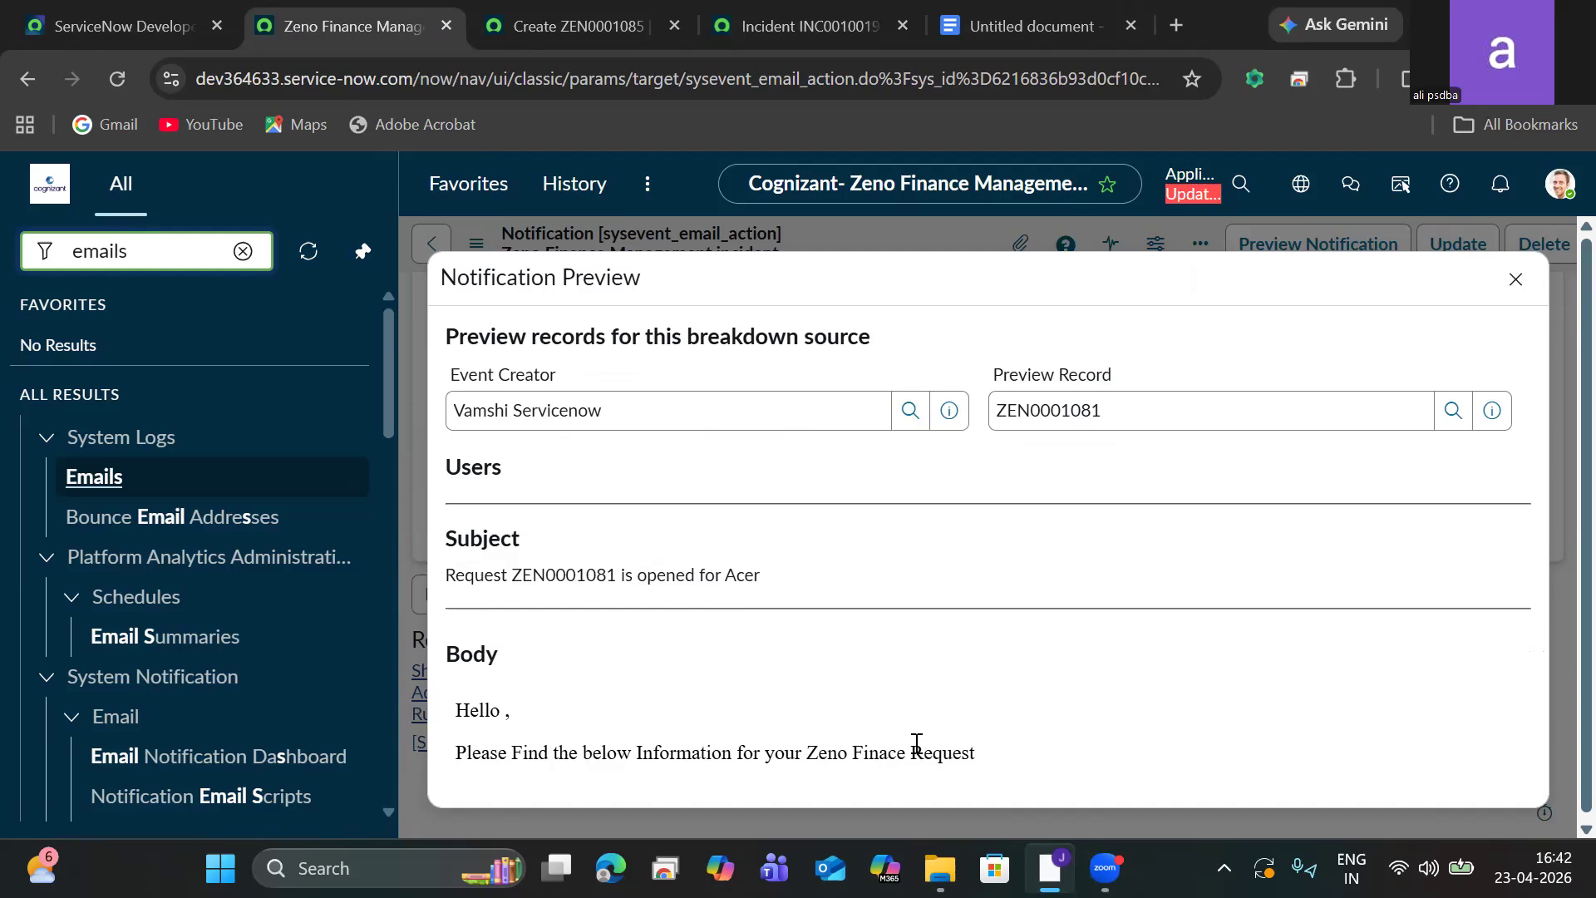
{"action": "left_click", "coordinate": [1515, 281]}
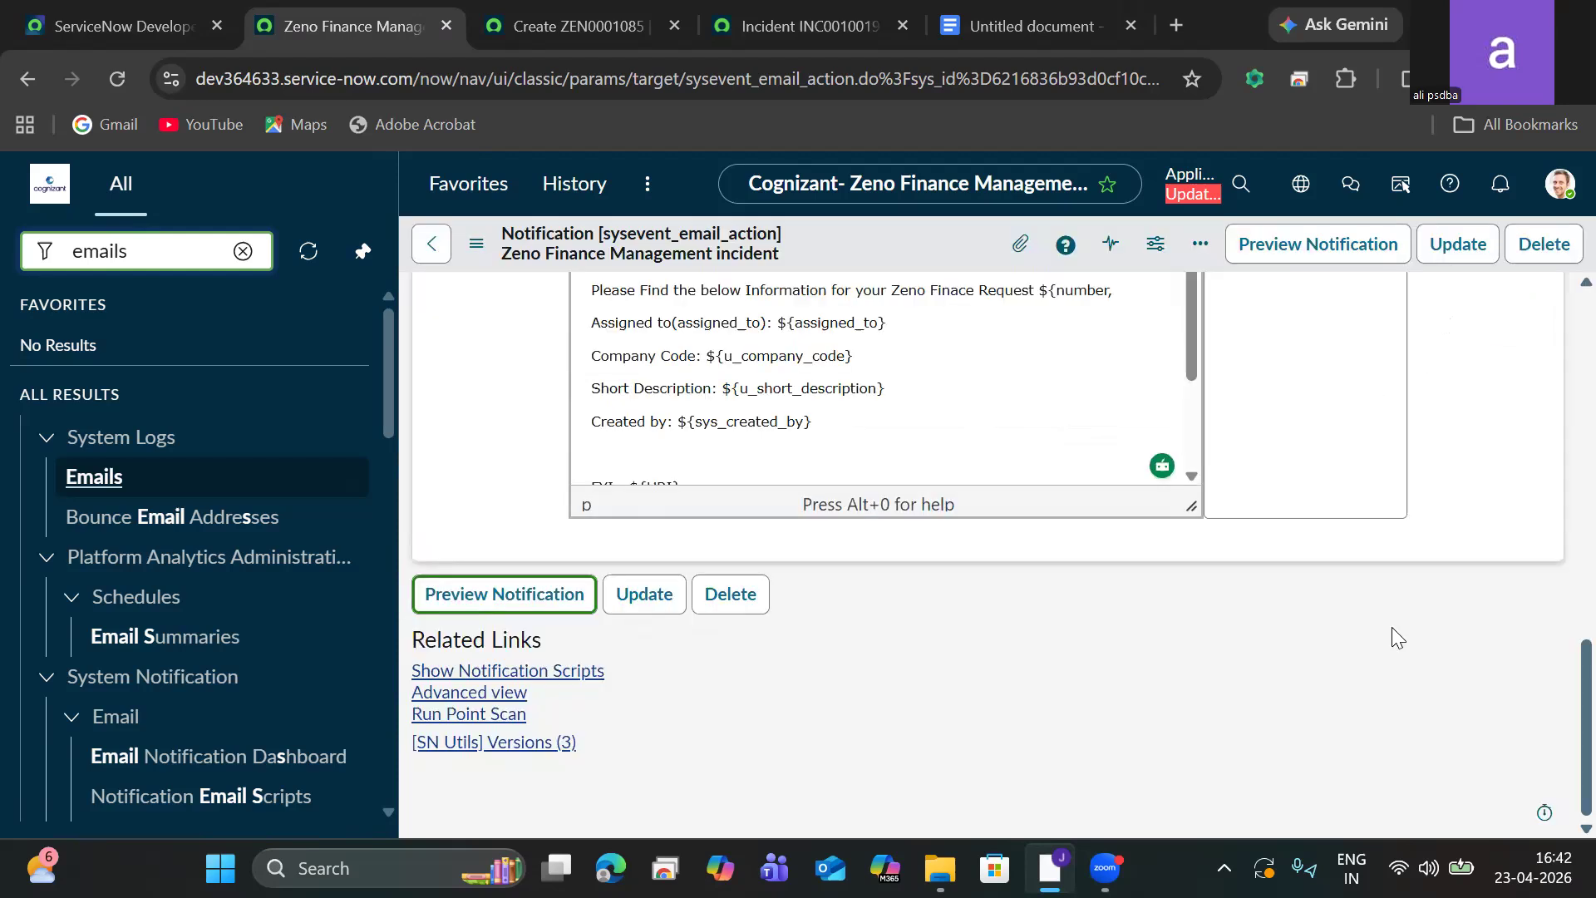
Add the missing closing brace to the ${number} variable in the message body's request line, keeping the comma after it.
{"action": "left_click_drag", "start_coordinate": [1192, 507], "coordinate": [1193, 550]}
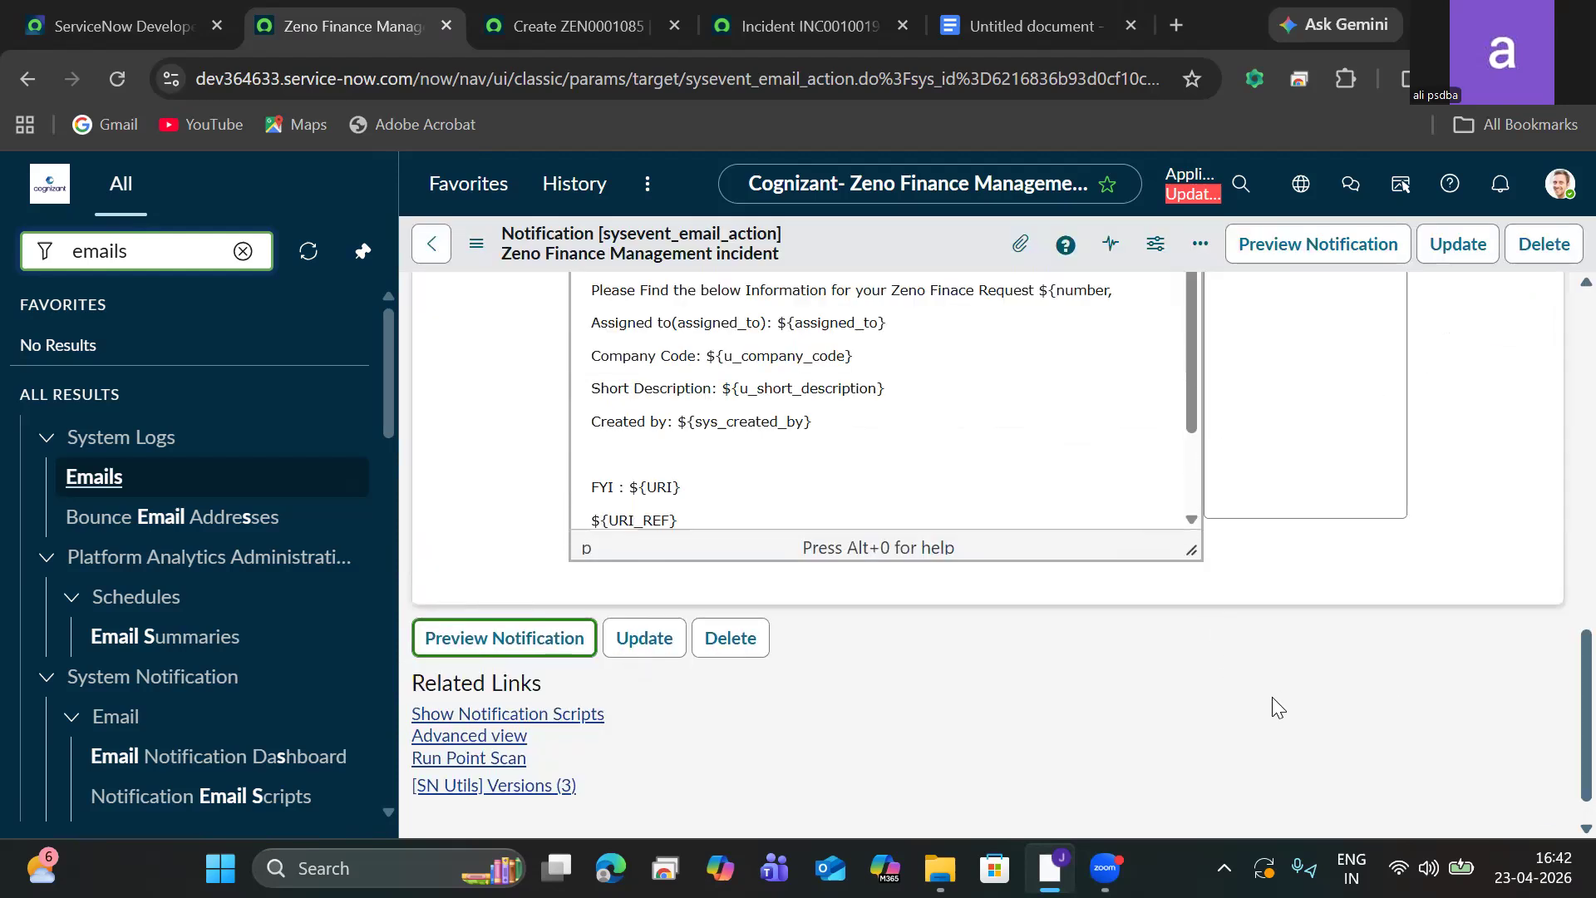
{"action": "left_click", "coordinate": [1190, 550]}
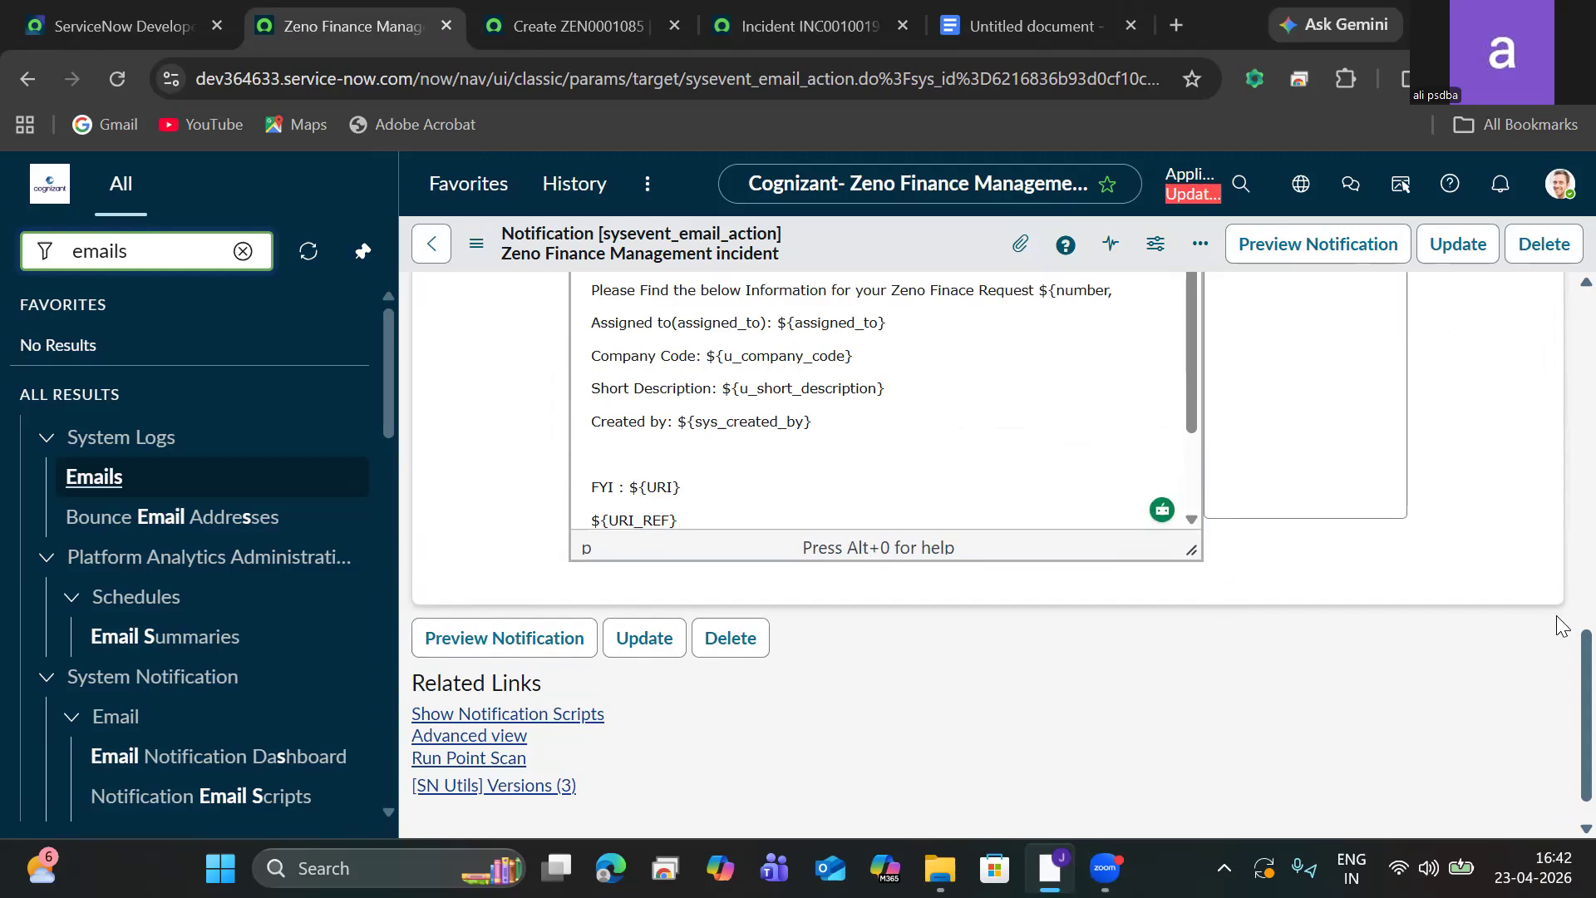
{"action": "scroll", "coordinate": [1561, 661], "scroll_direction": "up", "scroll_amount": 3}
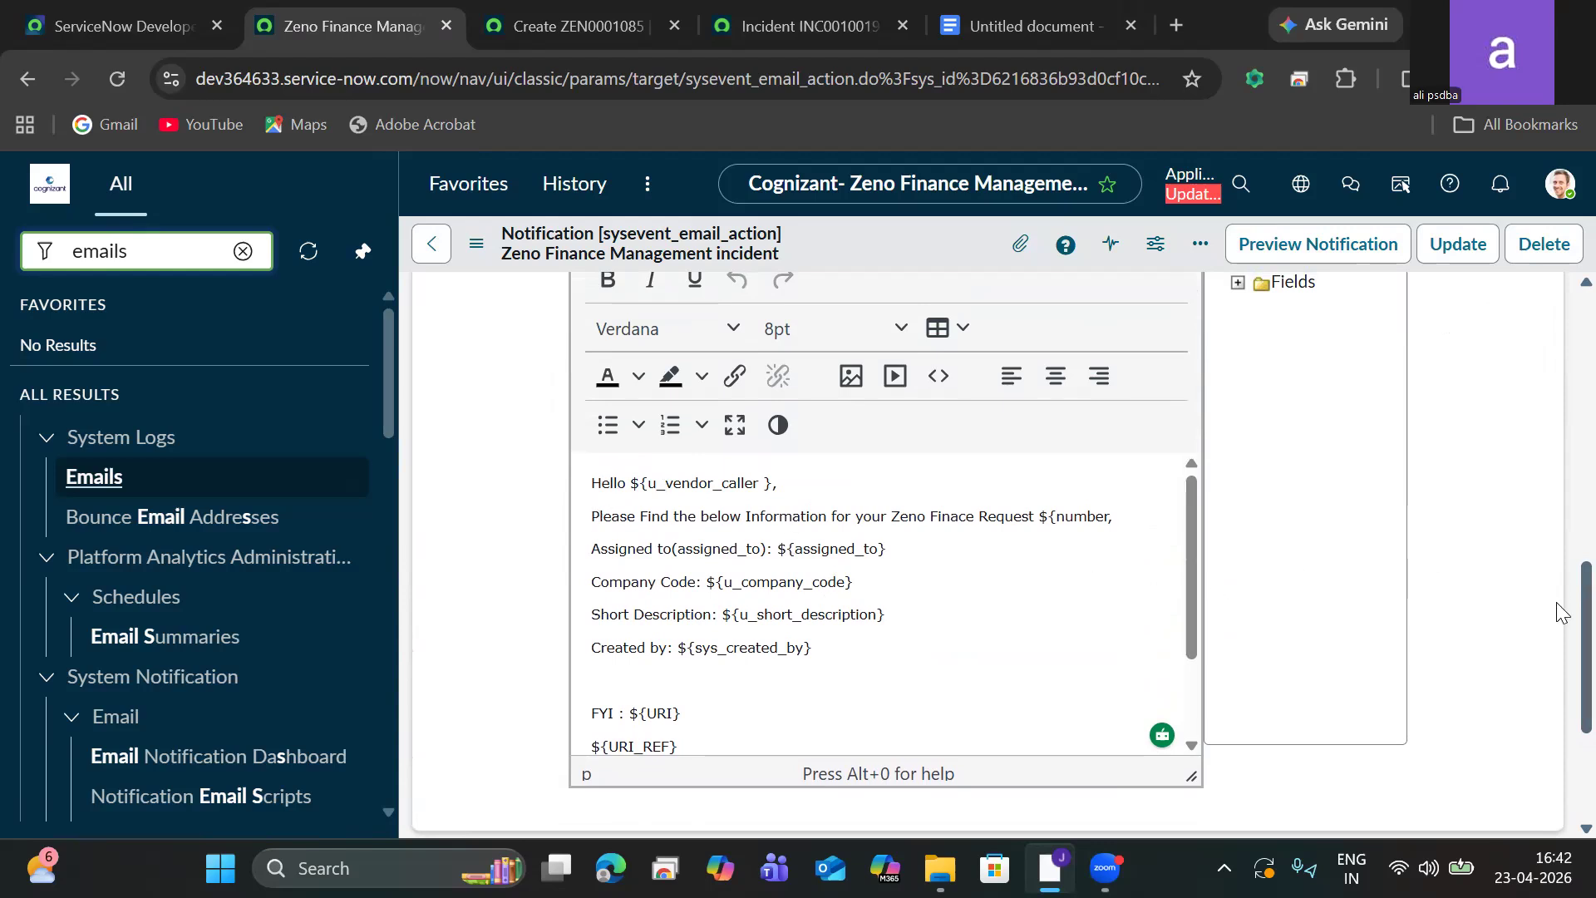
{"action": "scroll", "coordinate": [1562, 582], "scroll_direction": "up", "scroll_amount": 1}
{"action": "scroll", "coordinate": [1562, 573], "scroll_direction": "up", "scroll_amount": 1}
{"action": "scroll", "coordinate": [1562, 574], "scroll_direction": "down", "scroll_amount": 1}
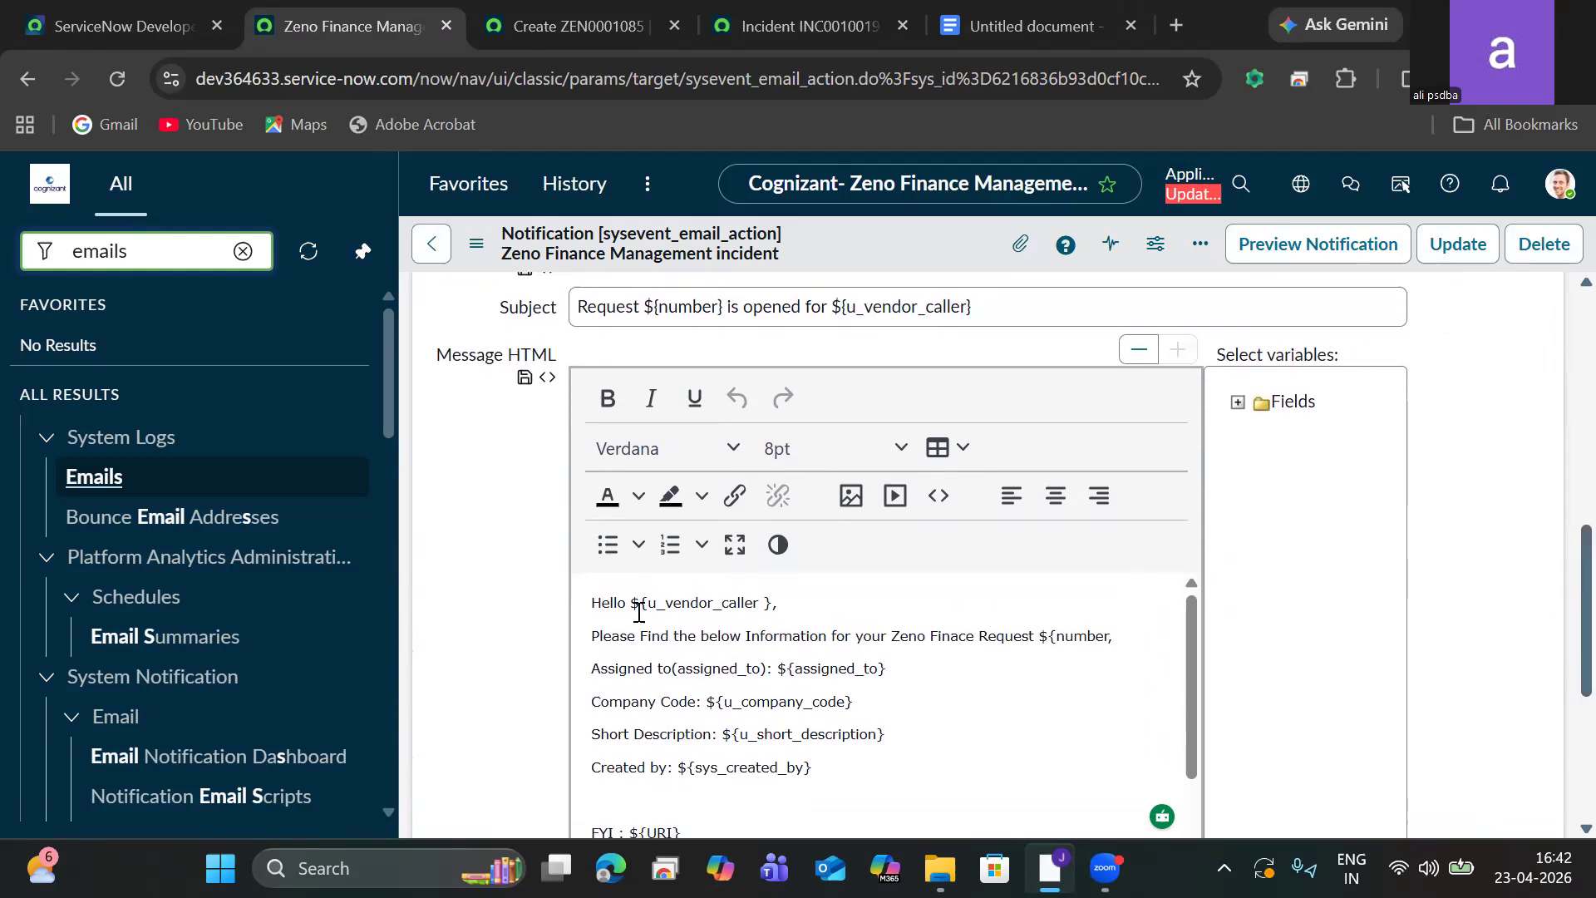
{"action": "left_click", "coordinate": [1110, 636]}
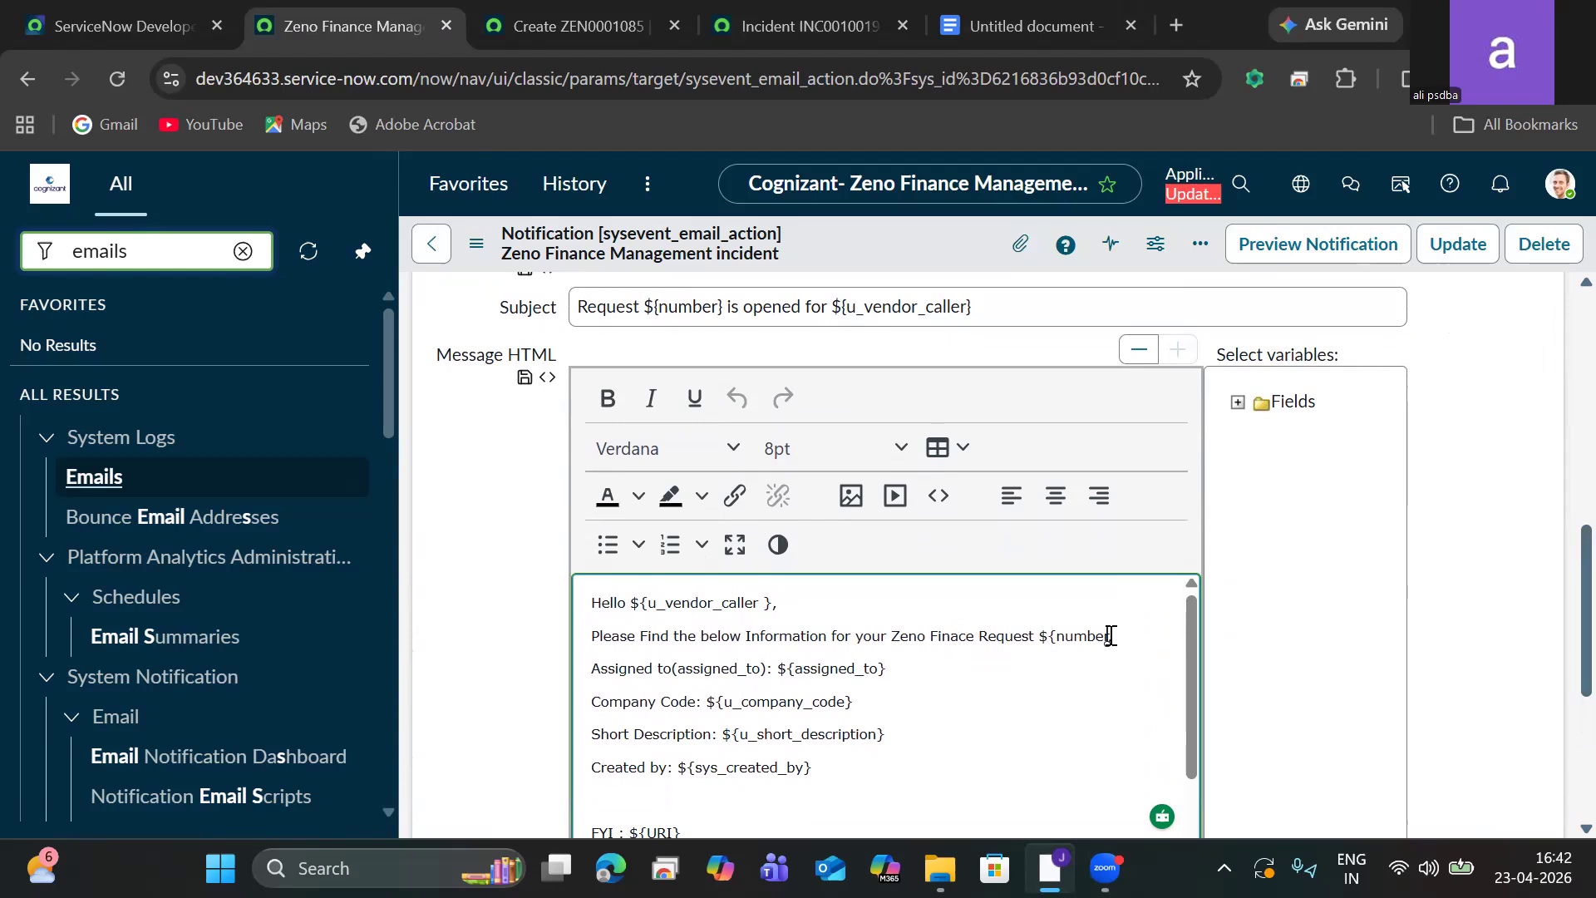
{"action": "type", "text": "}"}
{"action": "key", "text": "BackSpace"}
{"action": "type", "text": "}"}
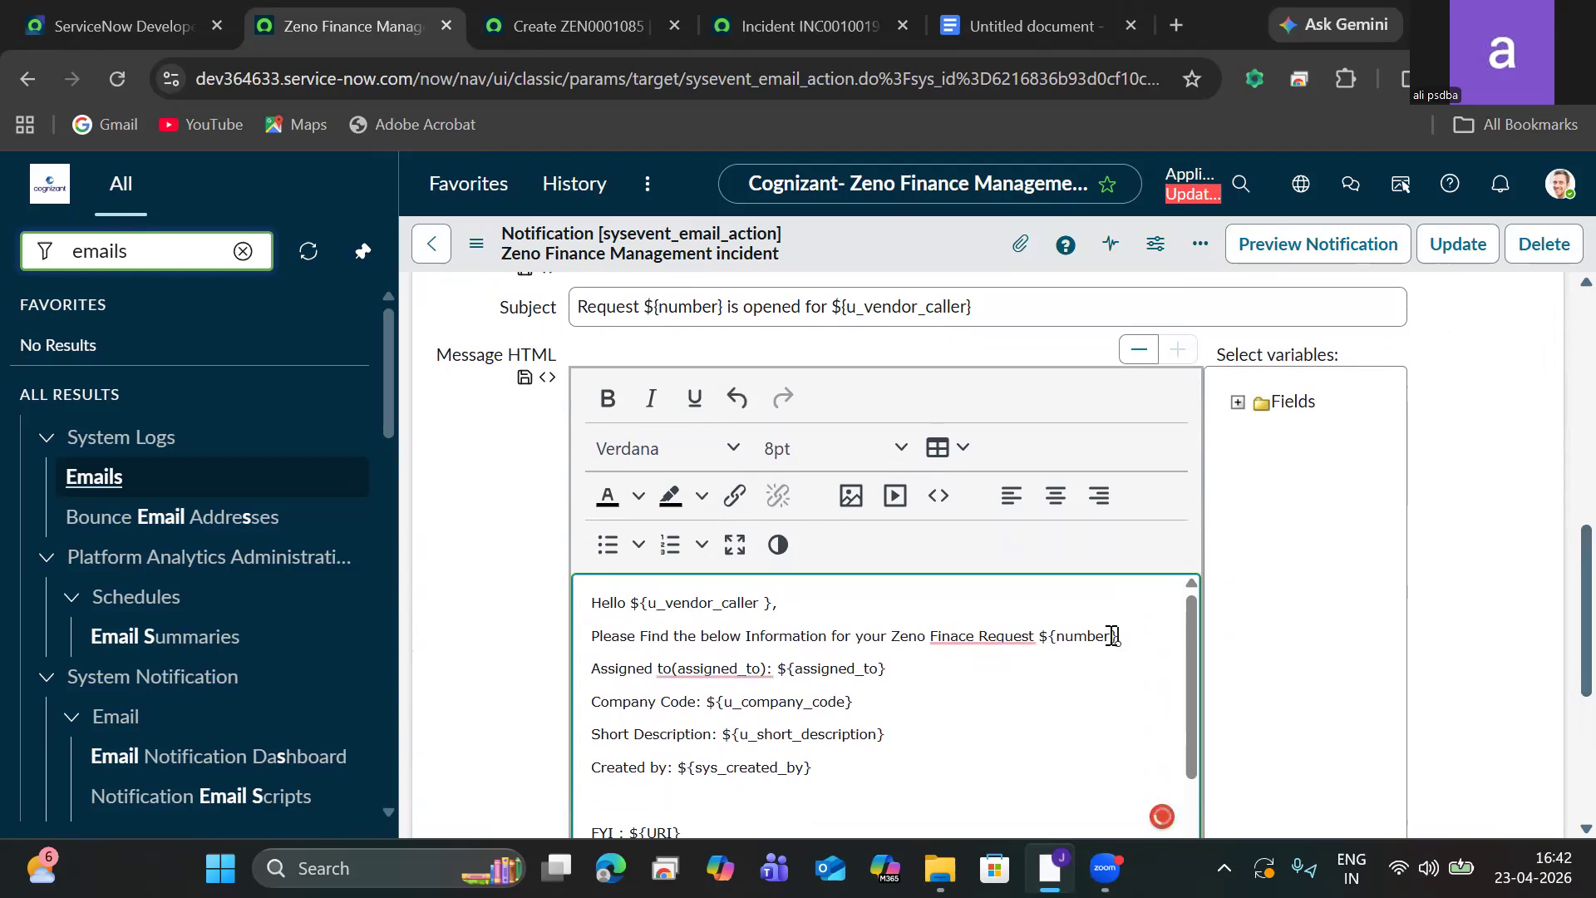
{"action": "type", "text": ","}
Preview the notification again and examine the request number rendered in the body.
{"action": "left_click", "coordinate": [475, 258]}
{"action": "left_click", "coordinate": [504, 264]}
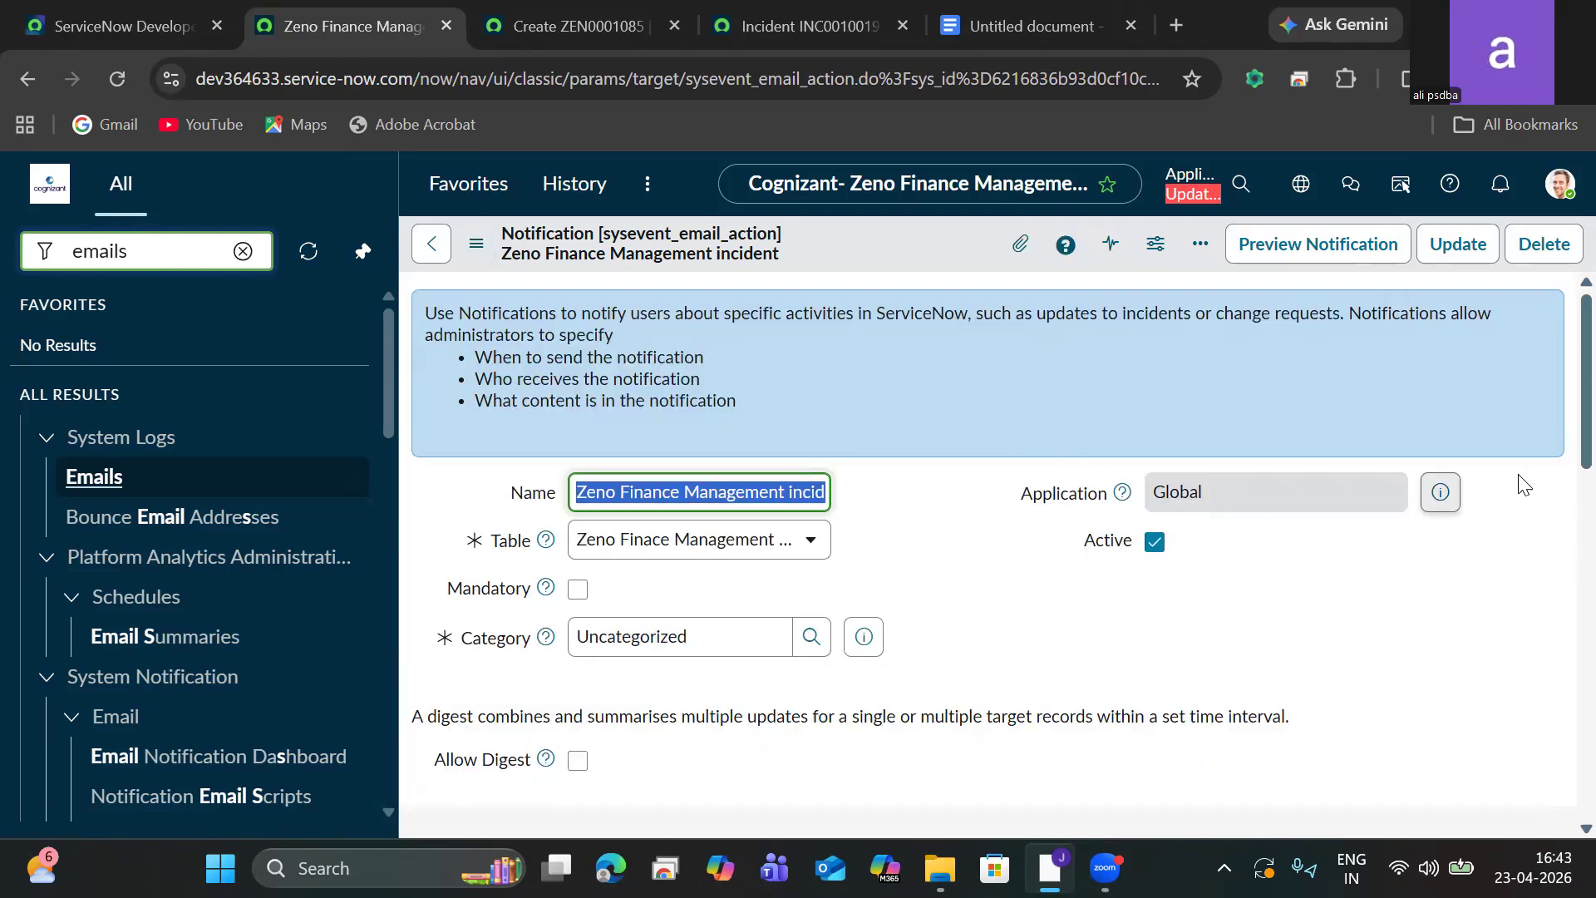
{"action": "left_click", "coordinate": [1281, 261]}
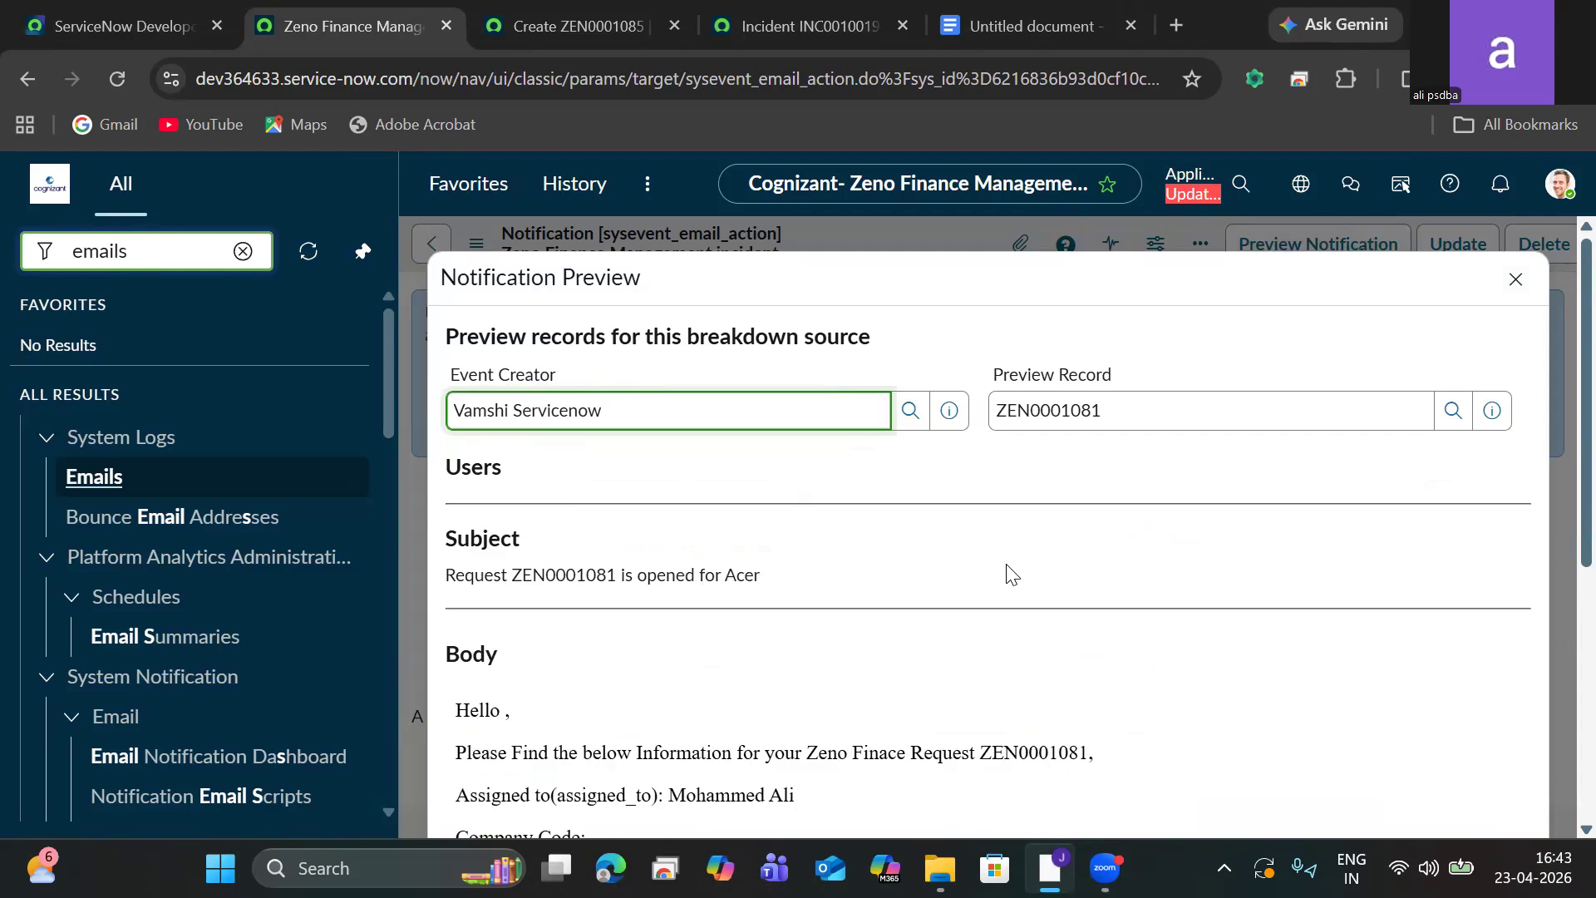
{"action": "left_click", "coordinate": [1557, 453]}
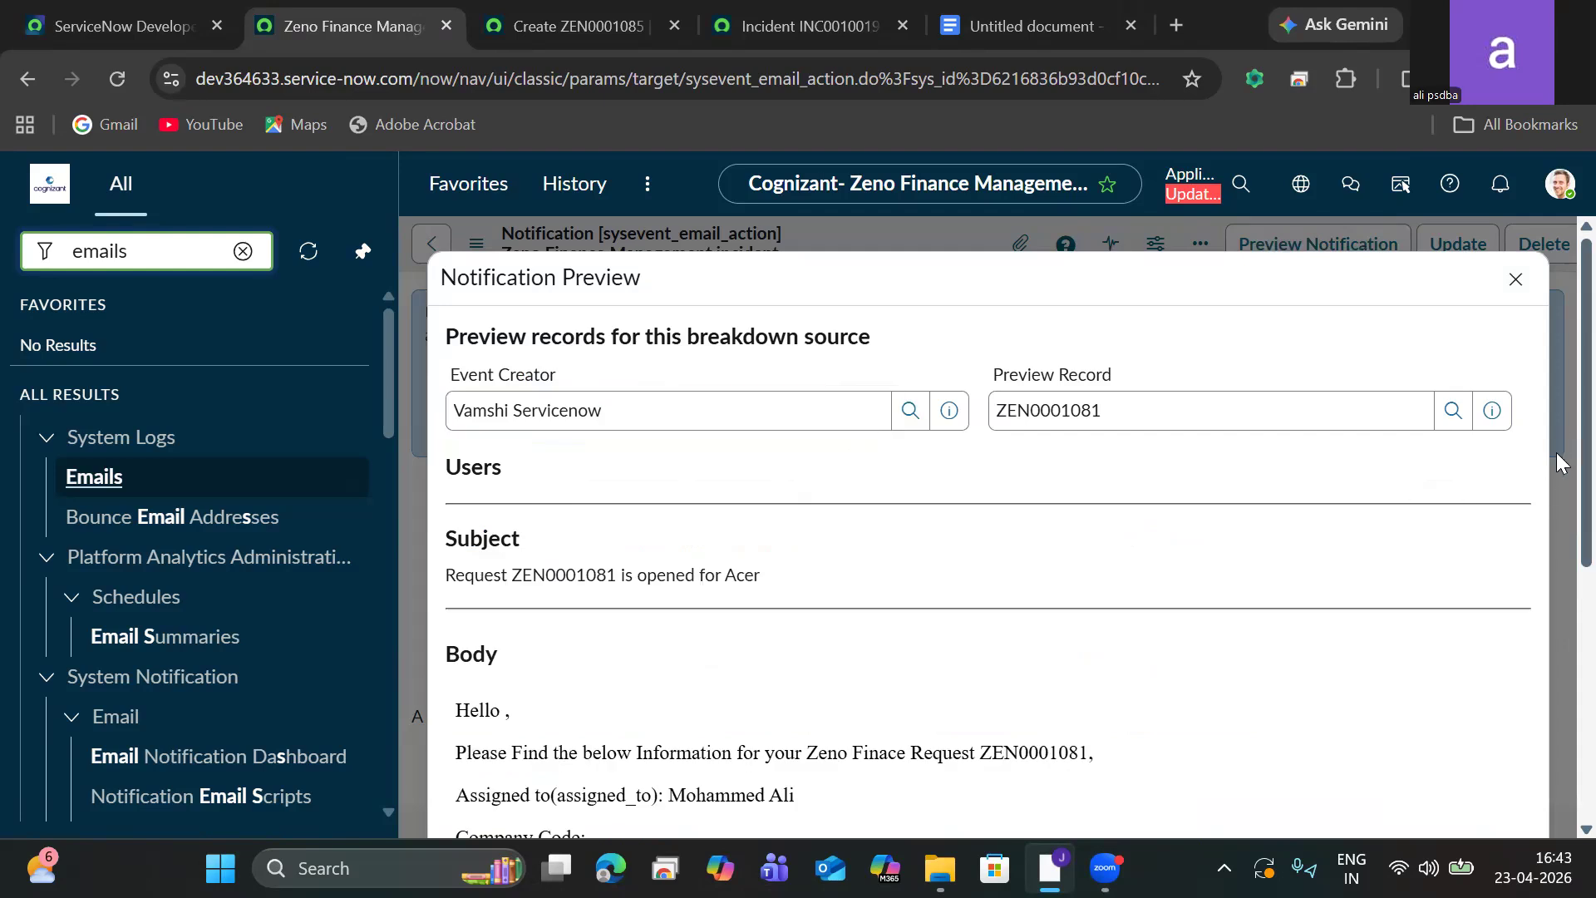
{"action": "scroll", "coordinate": [1559, 462], "scroll_direction": "down", "scroll_amount": 5}
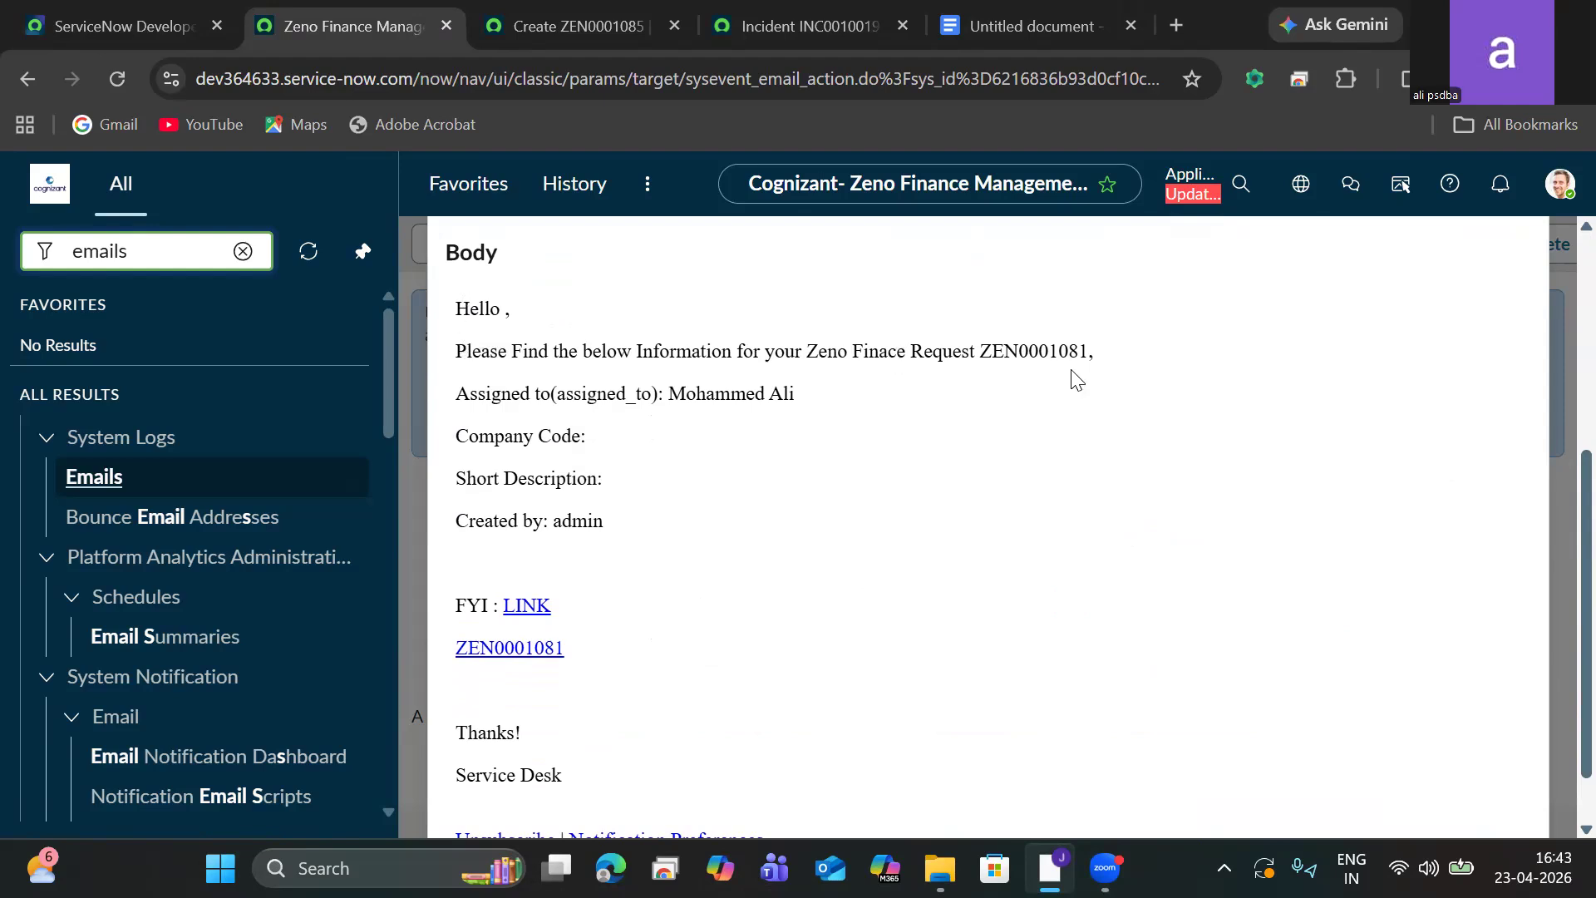
{"action": "left_click_drag", "start_coordinate": [1096, 356], "coordinate": [992, 352]}
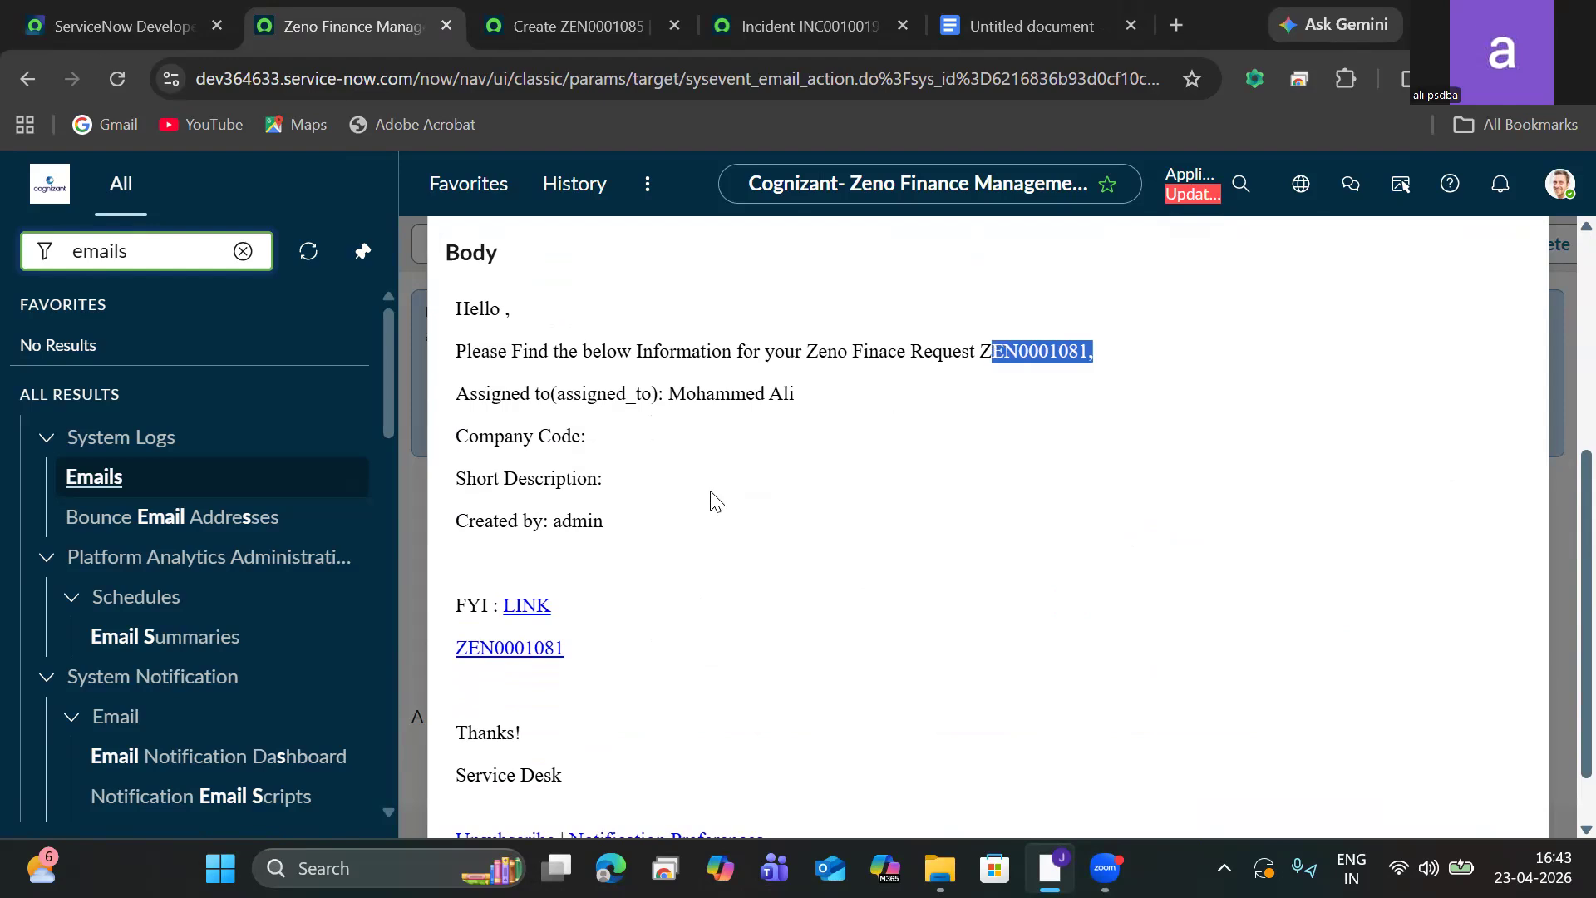
Examine the rendered body lines in the notification preview, then close the preview.
{"action": "left_click_drag", "start_coordinate": [470, 395], "coordinate": [820, 400]}
{"action": "left_click", "coordinate": [819, 399]}
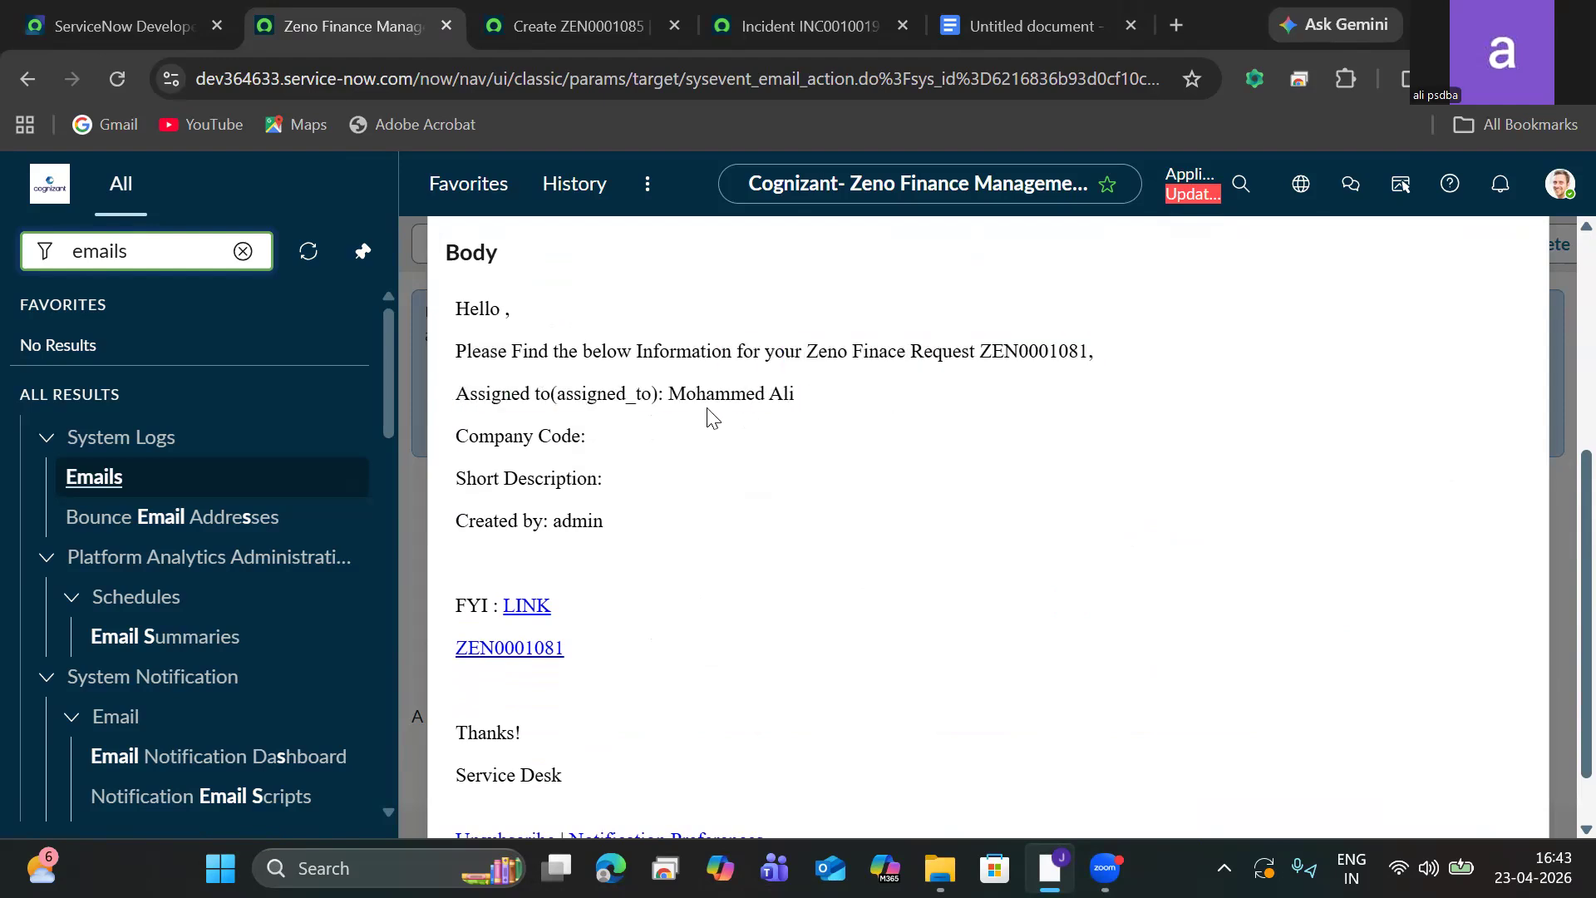
{"action": "left_click_drag", "start_coordinate": [586, 432], "coordinate": [412, 441]}
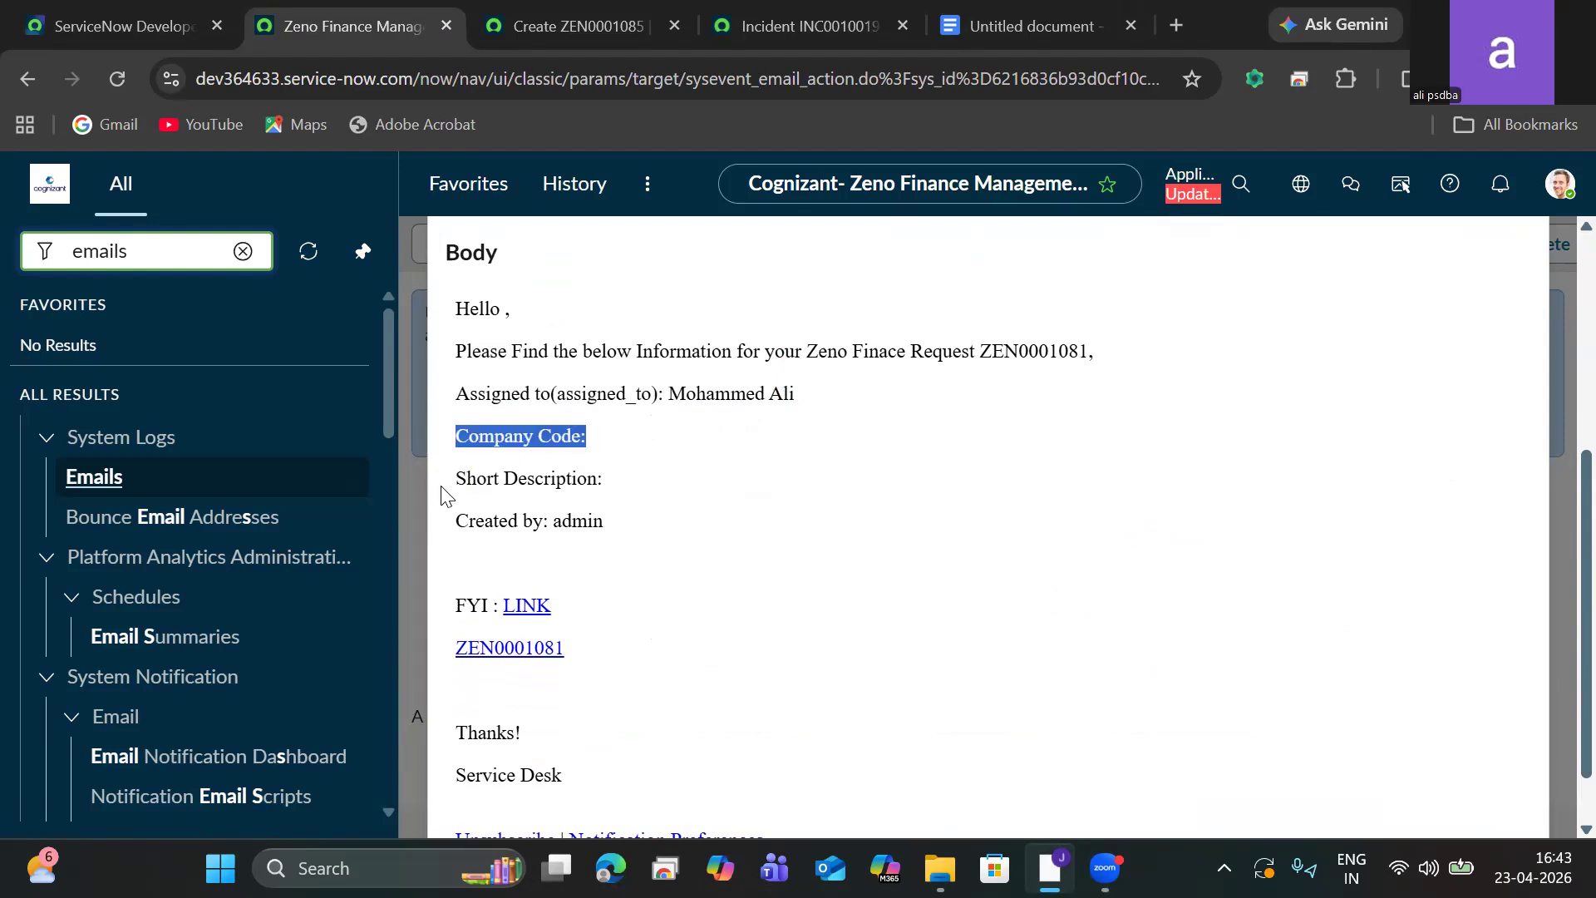
{"action": "left_click_drag", "start_coordinate": [449, 491], "coordinate": [670, 468]}
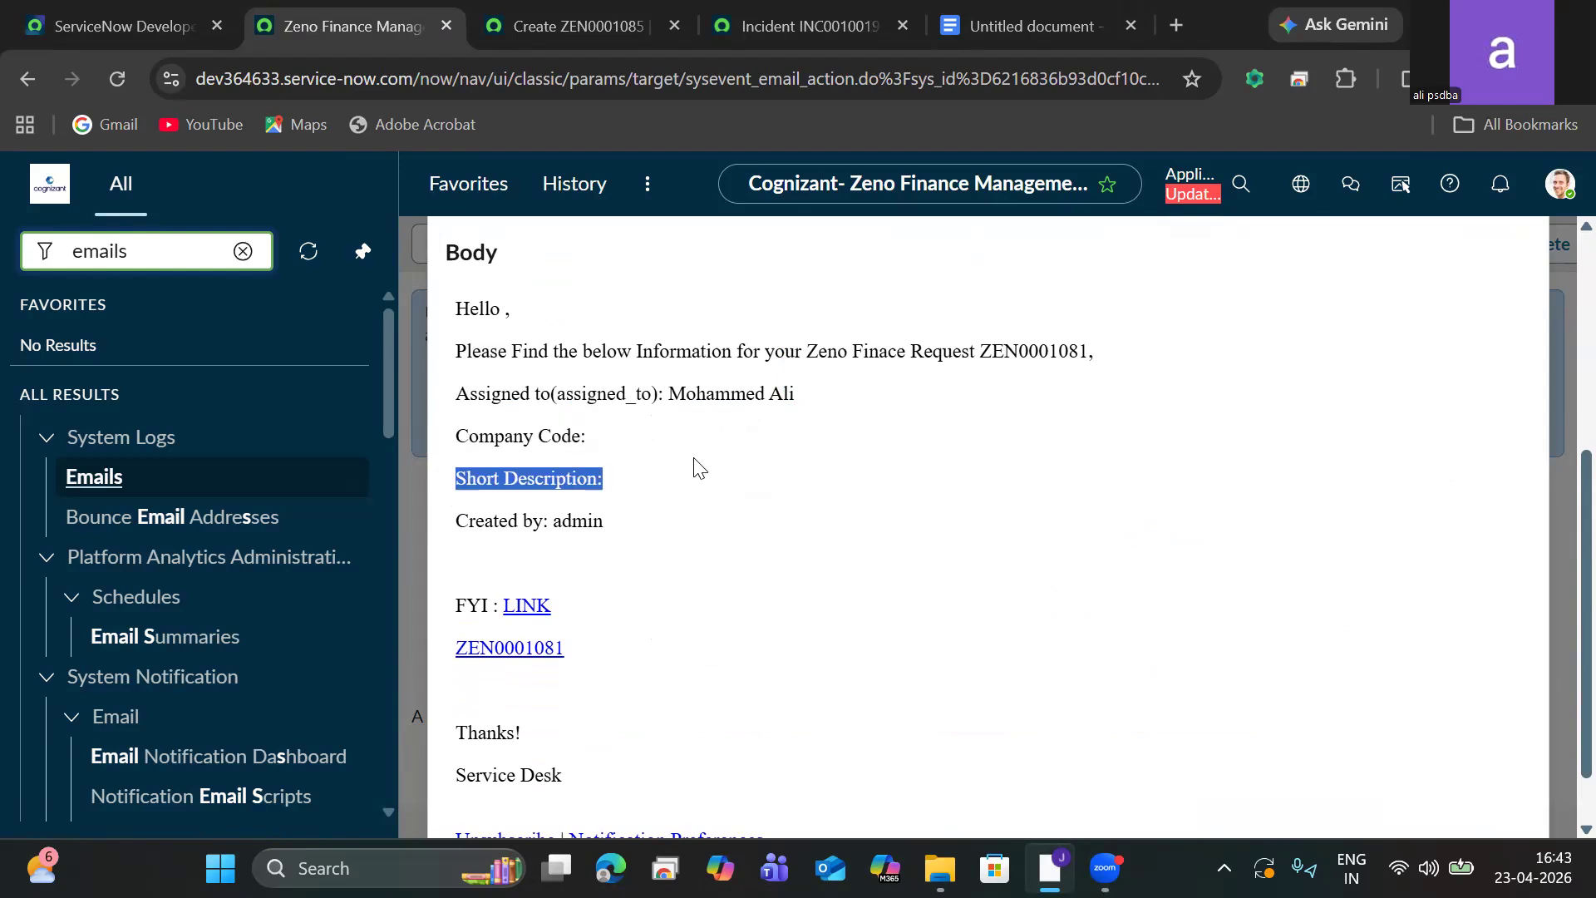
{"action": "left_click", "coordinate": [695, 468]}
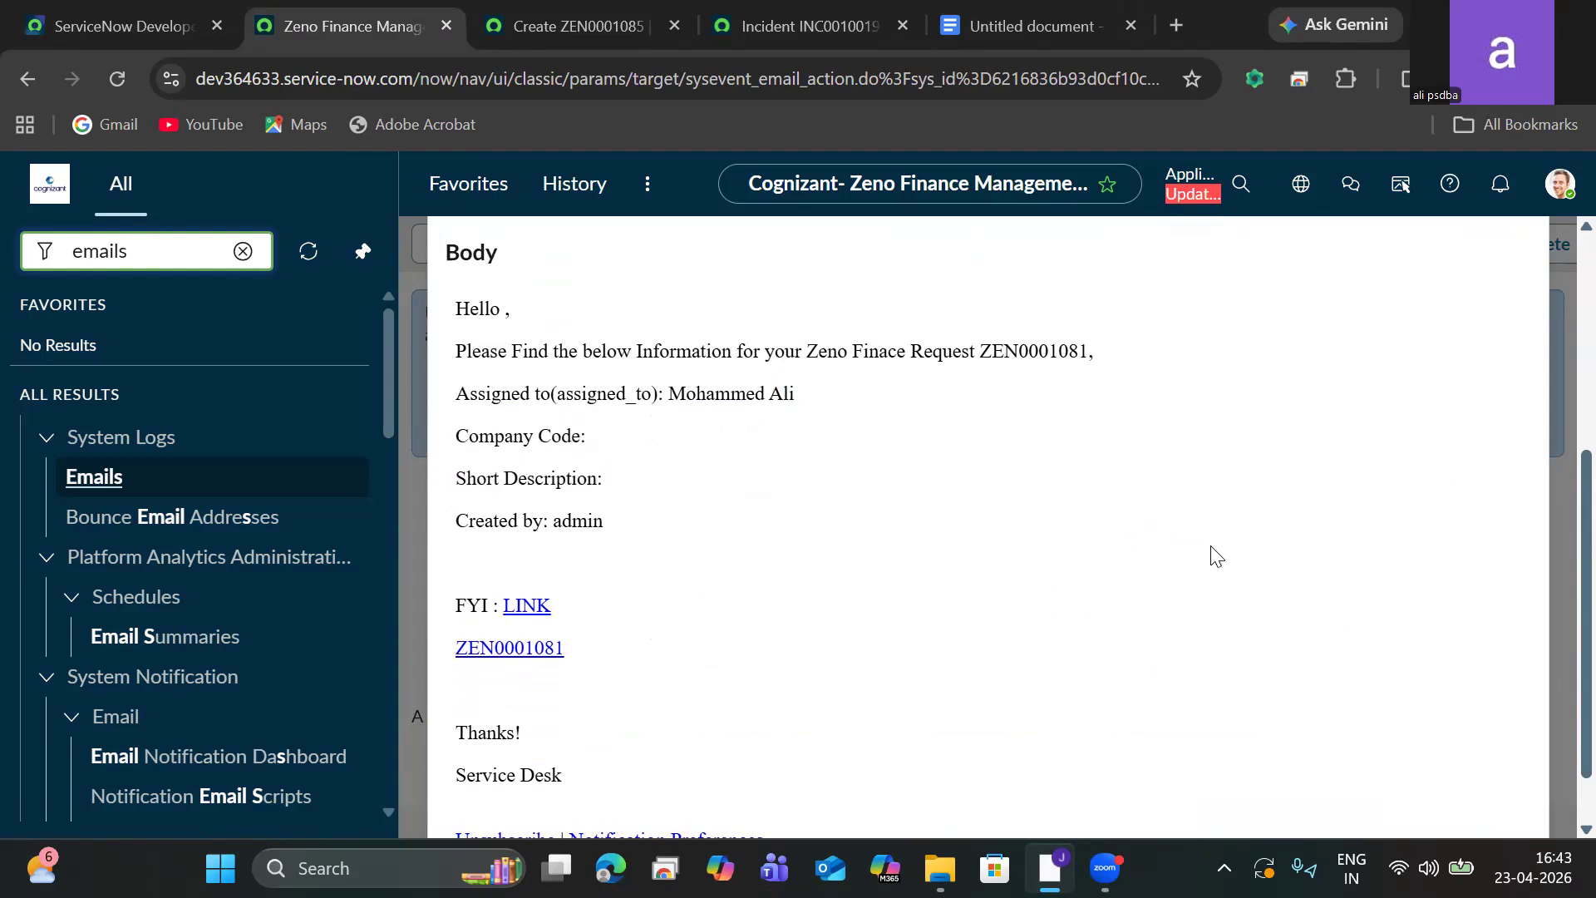
{"action": "scroll", "coordinate": [1557, 582], "scroll_direction": "down", "scroll_amount": 1}
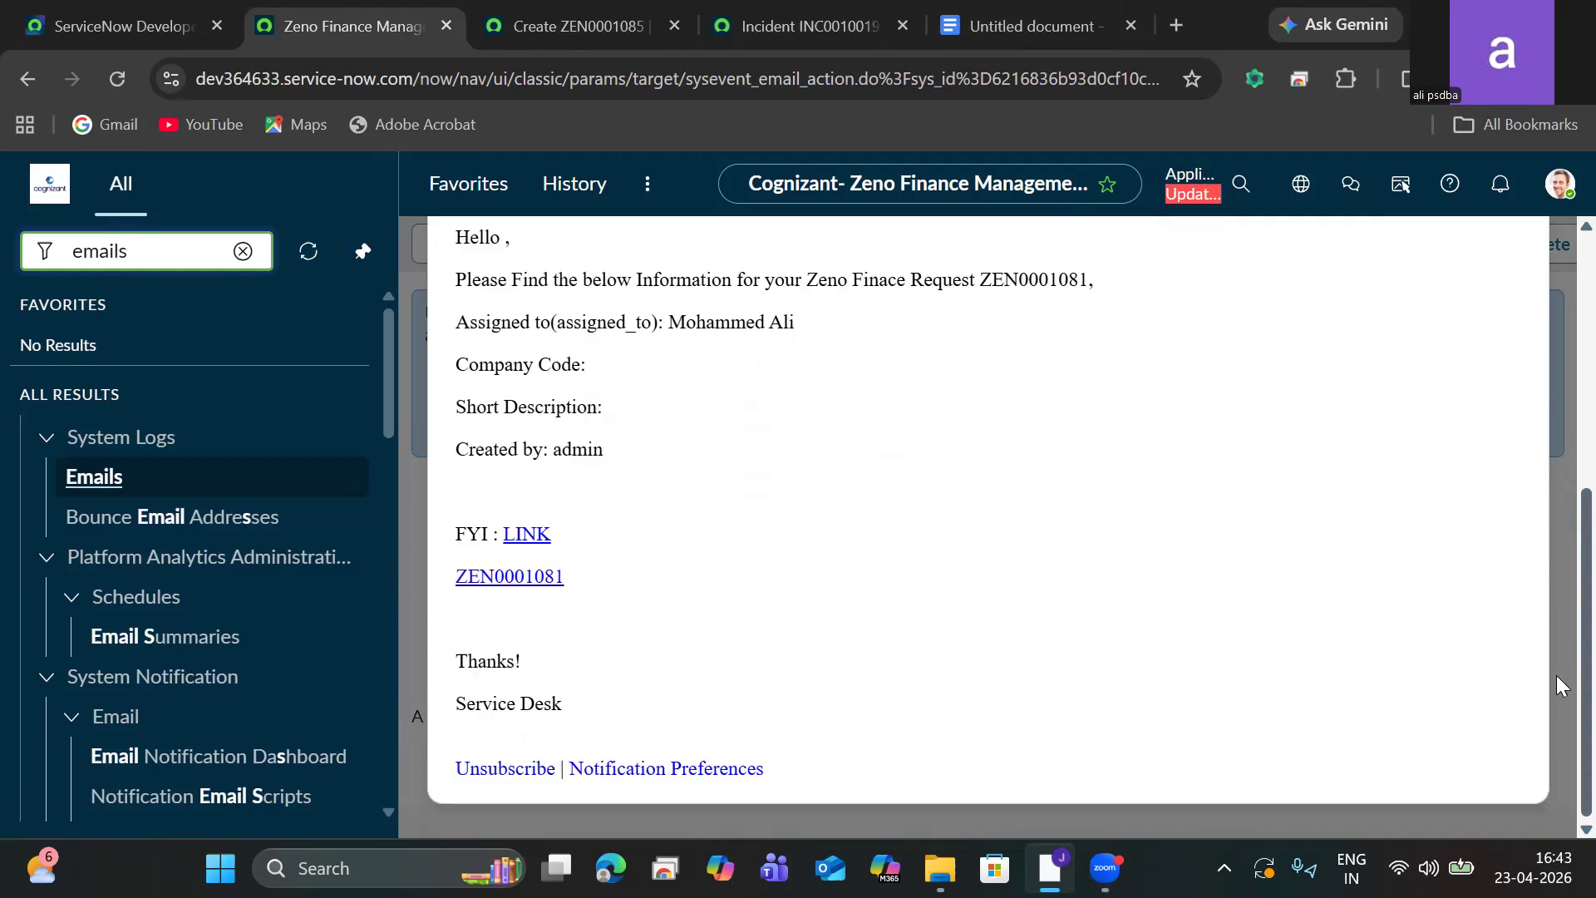
{"action": "scroll", "coordinate": [1556, 675], "scroll_direction": "up", "scroll_amount": 6}
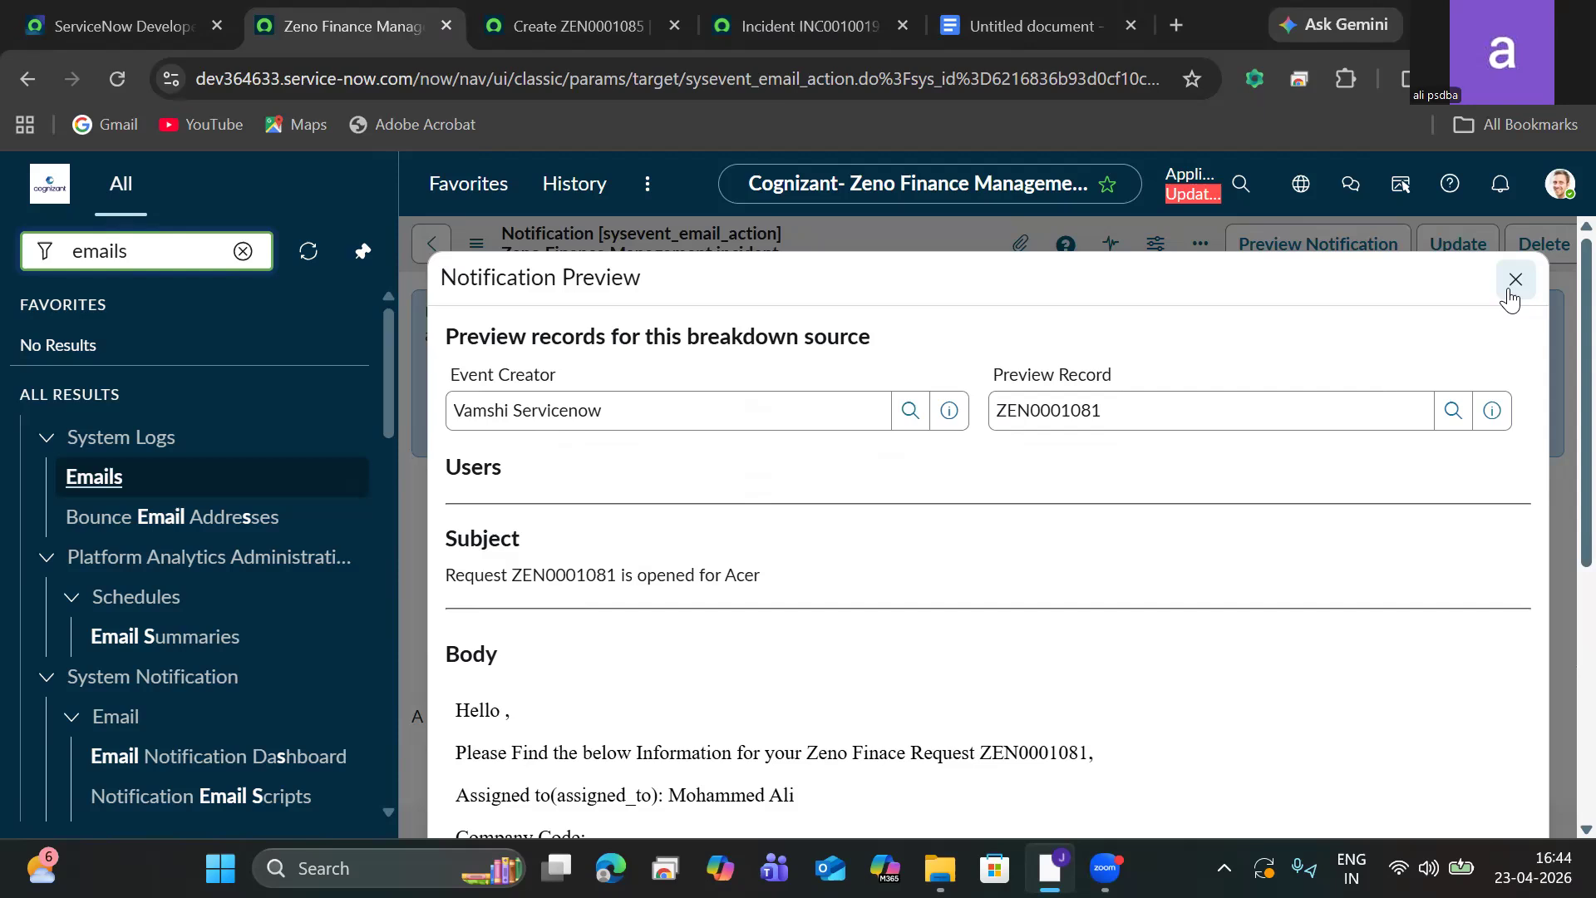
{"action": "left_click", "coordinate": [1515, 280]}
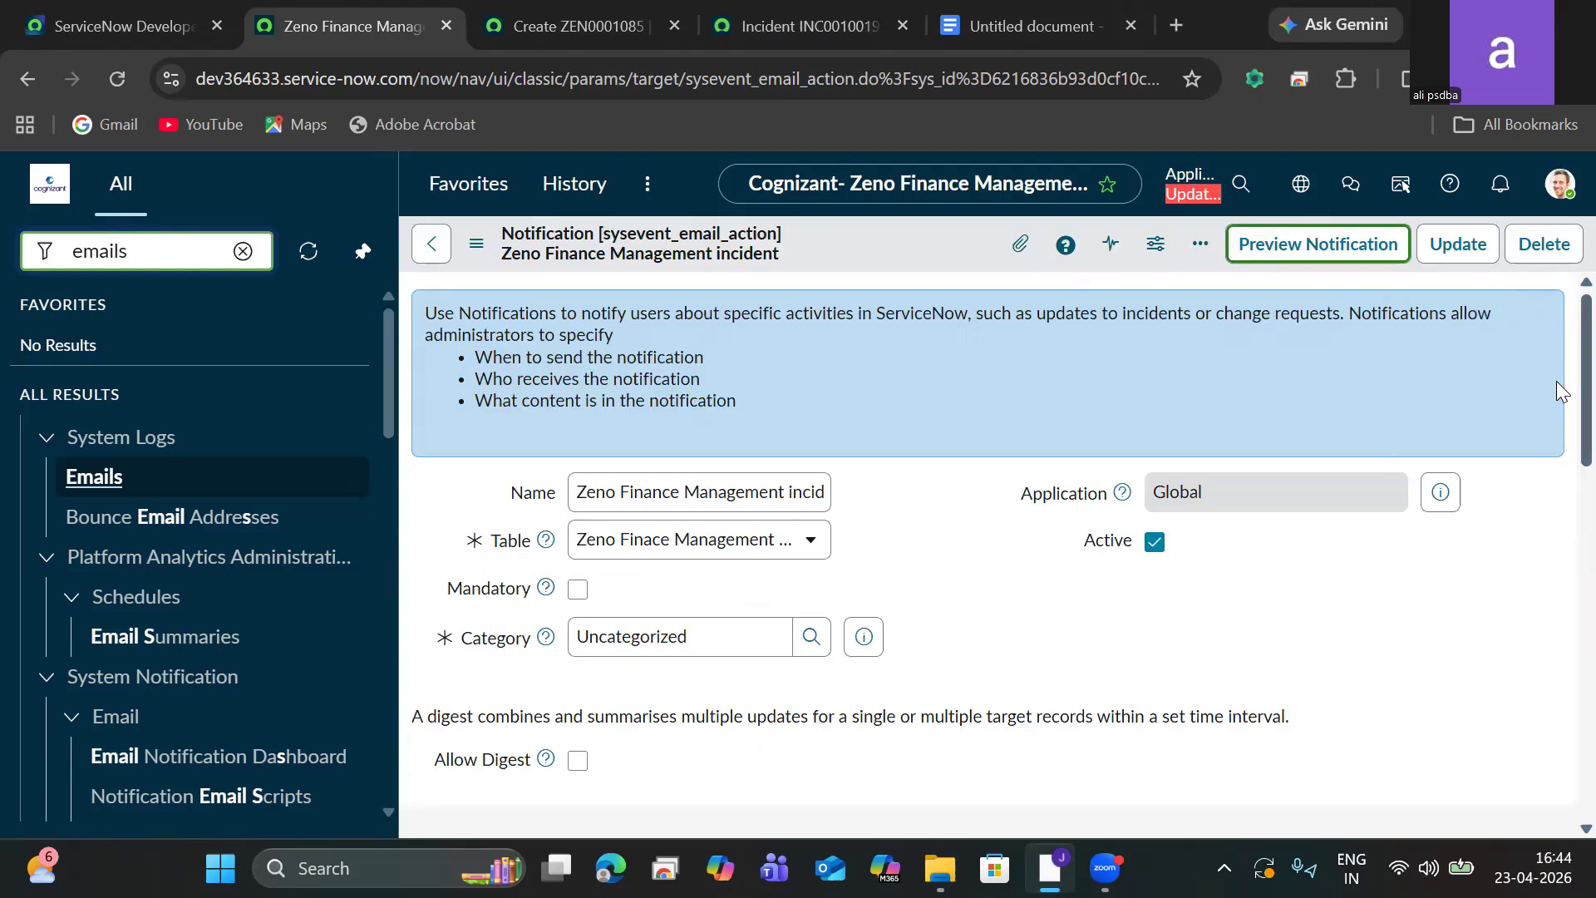
Open the System Logs Emails list in the record-creation tab and refresh the list.
{"action": "scroll", "coordinate": [1558, 483], "scroll_direction": "down", "scroll_amount": 12}
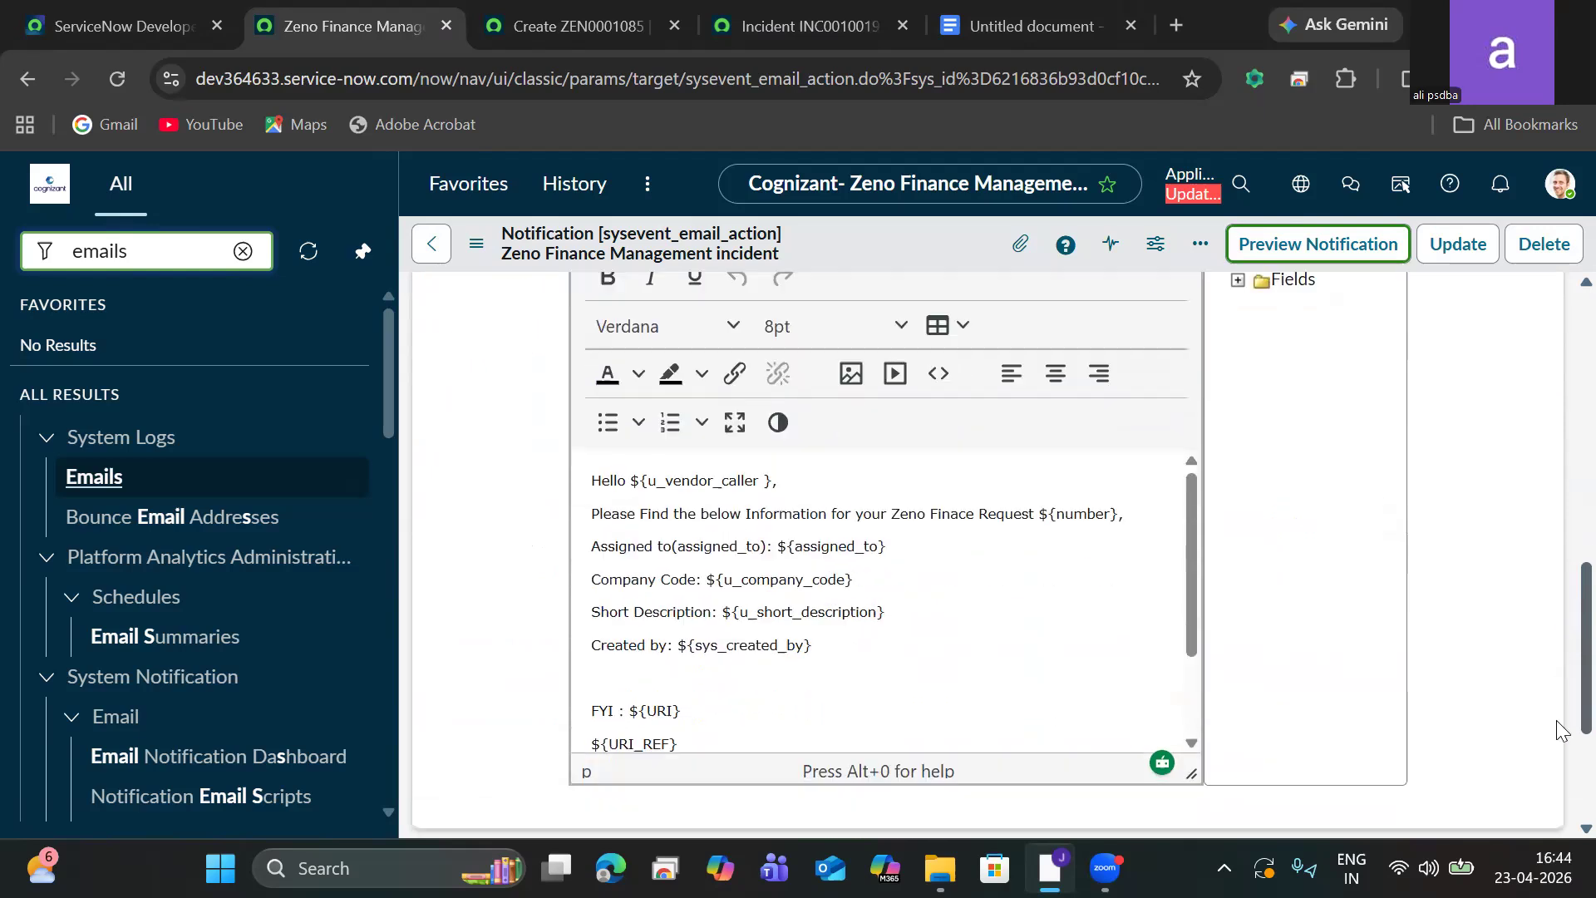
{"action": "left_click", "coordinate": [243, 251]}
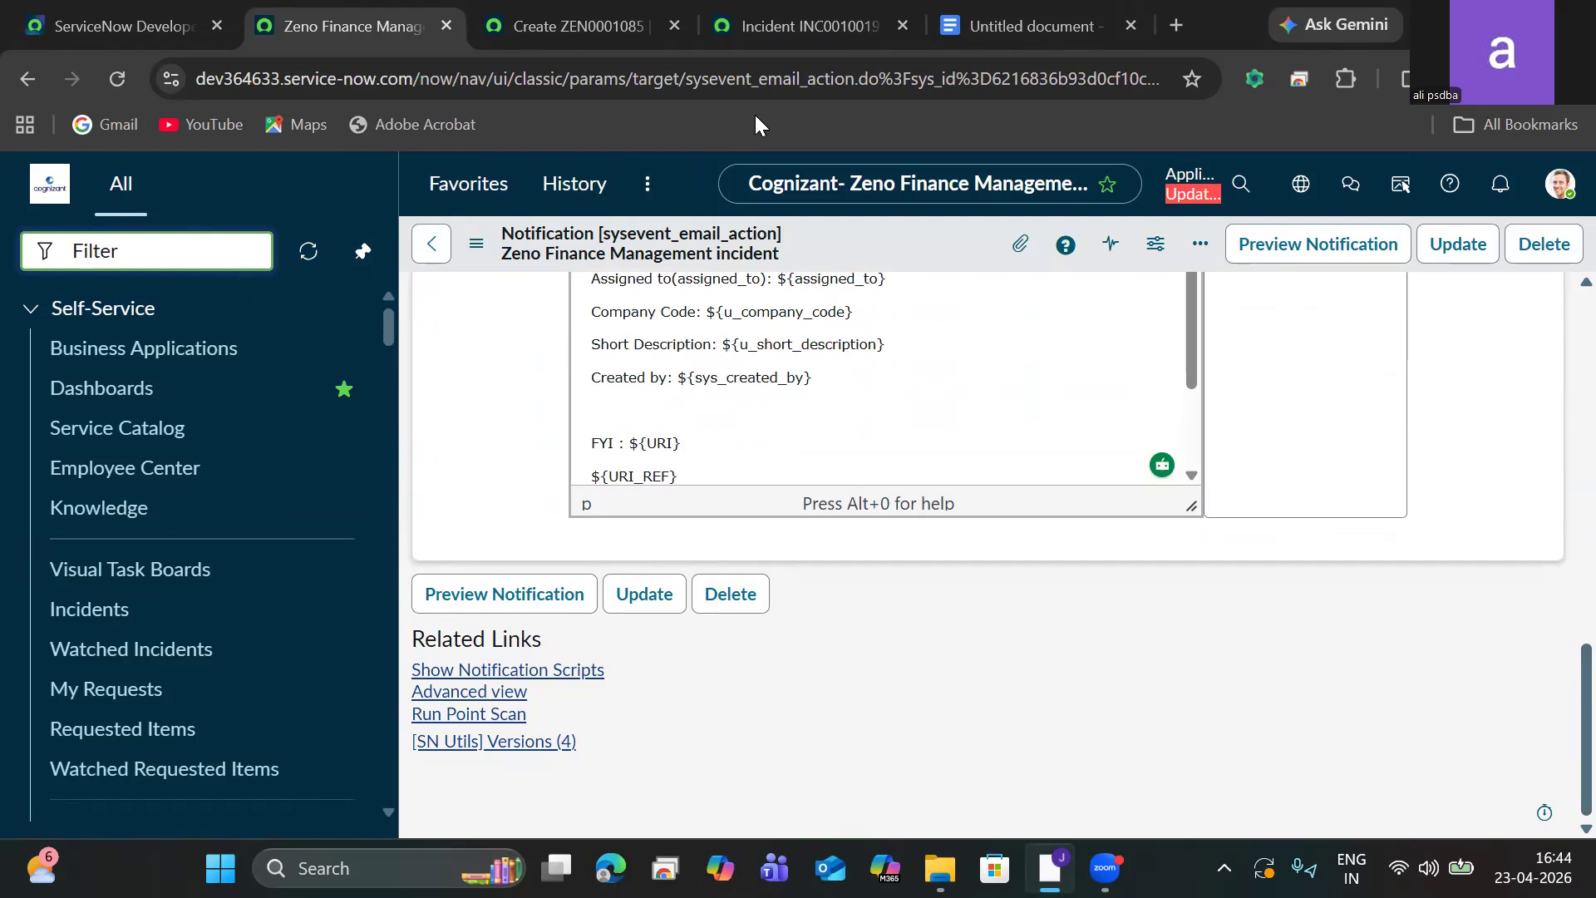
{"action": "left_click", "coordinate": [494, 34]}
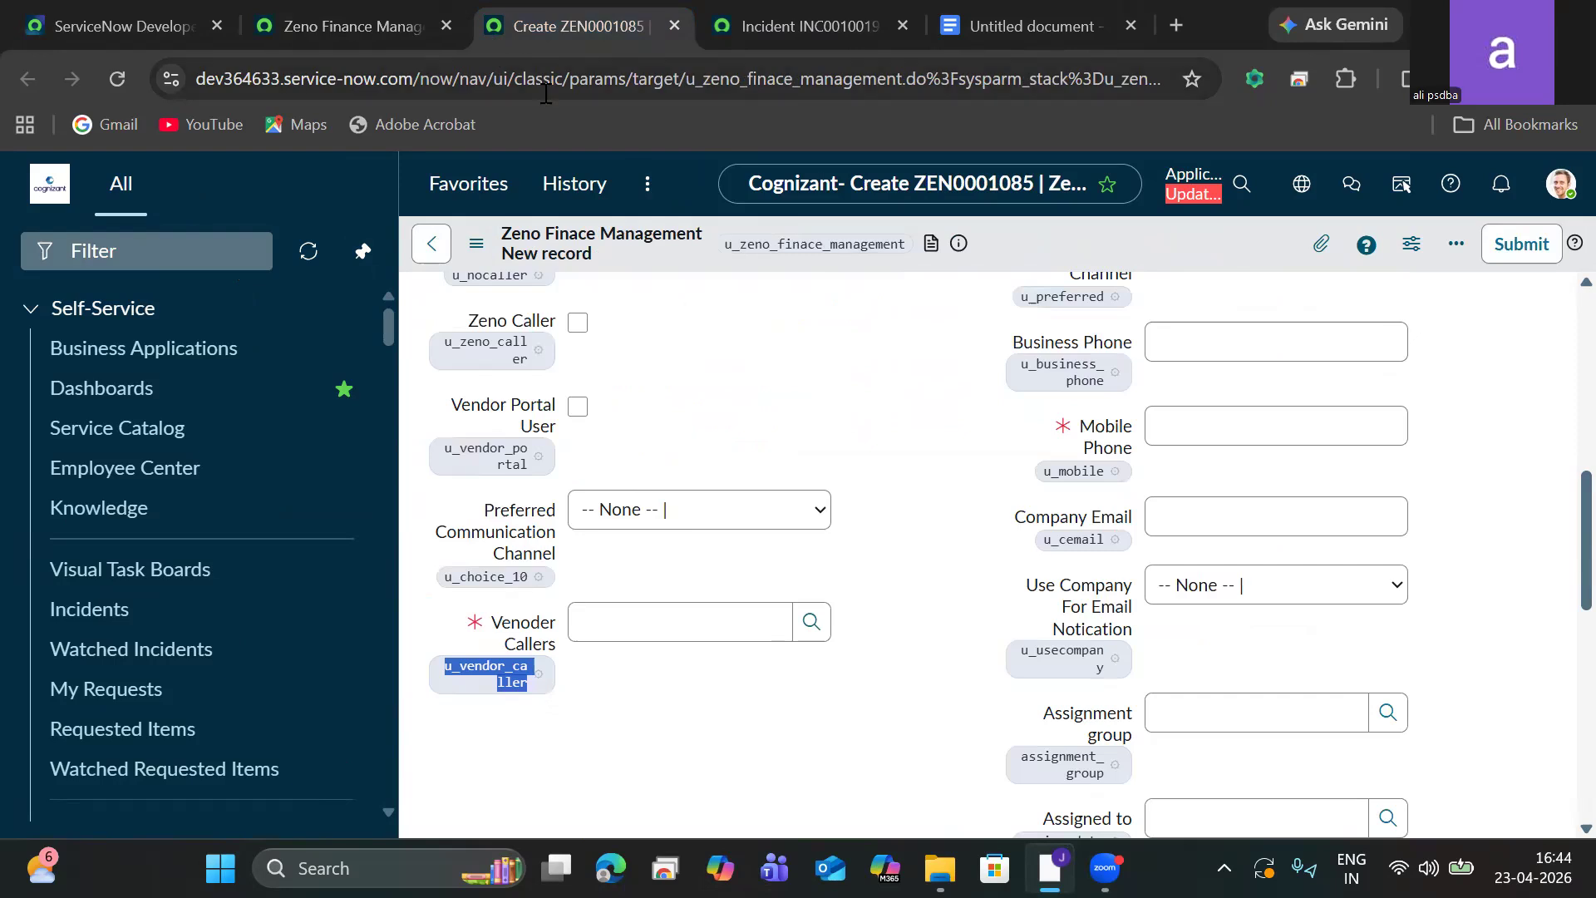
{"action": "left_click", "coordinate": [220, 251]}
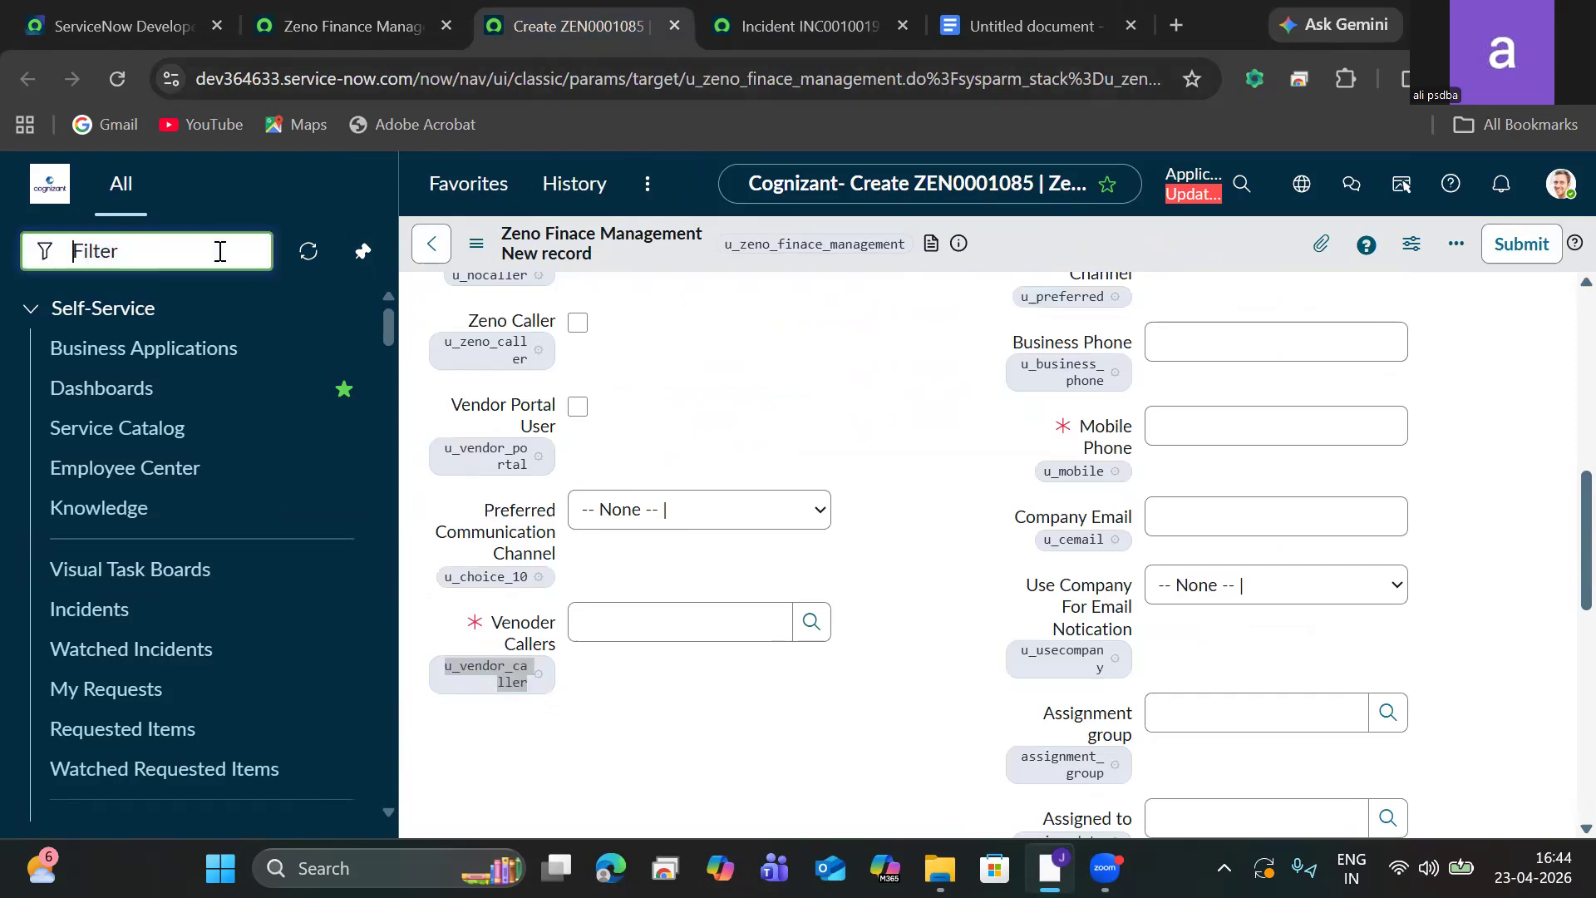
{"action": "type", "text": "email"}
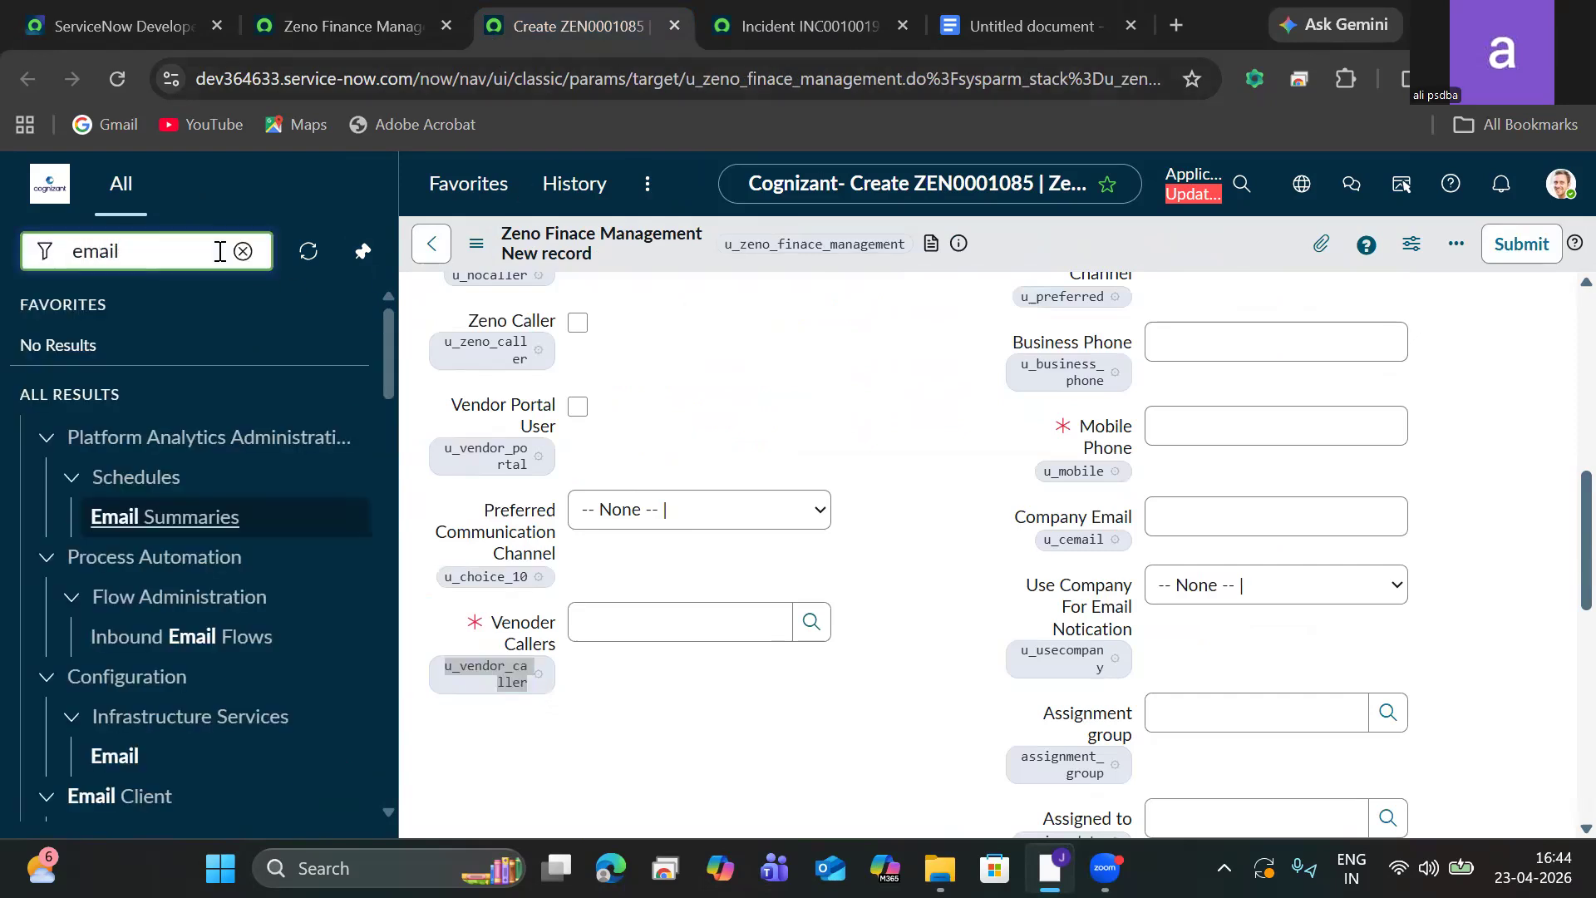
{"action": "type", "text": "s"}
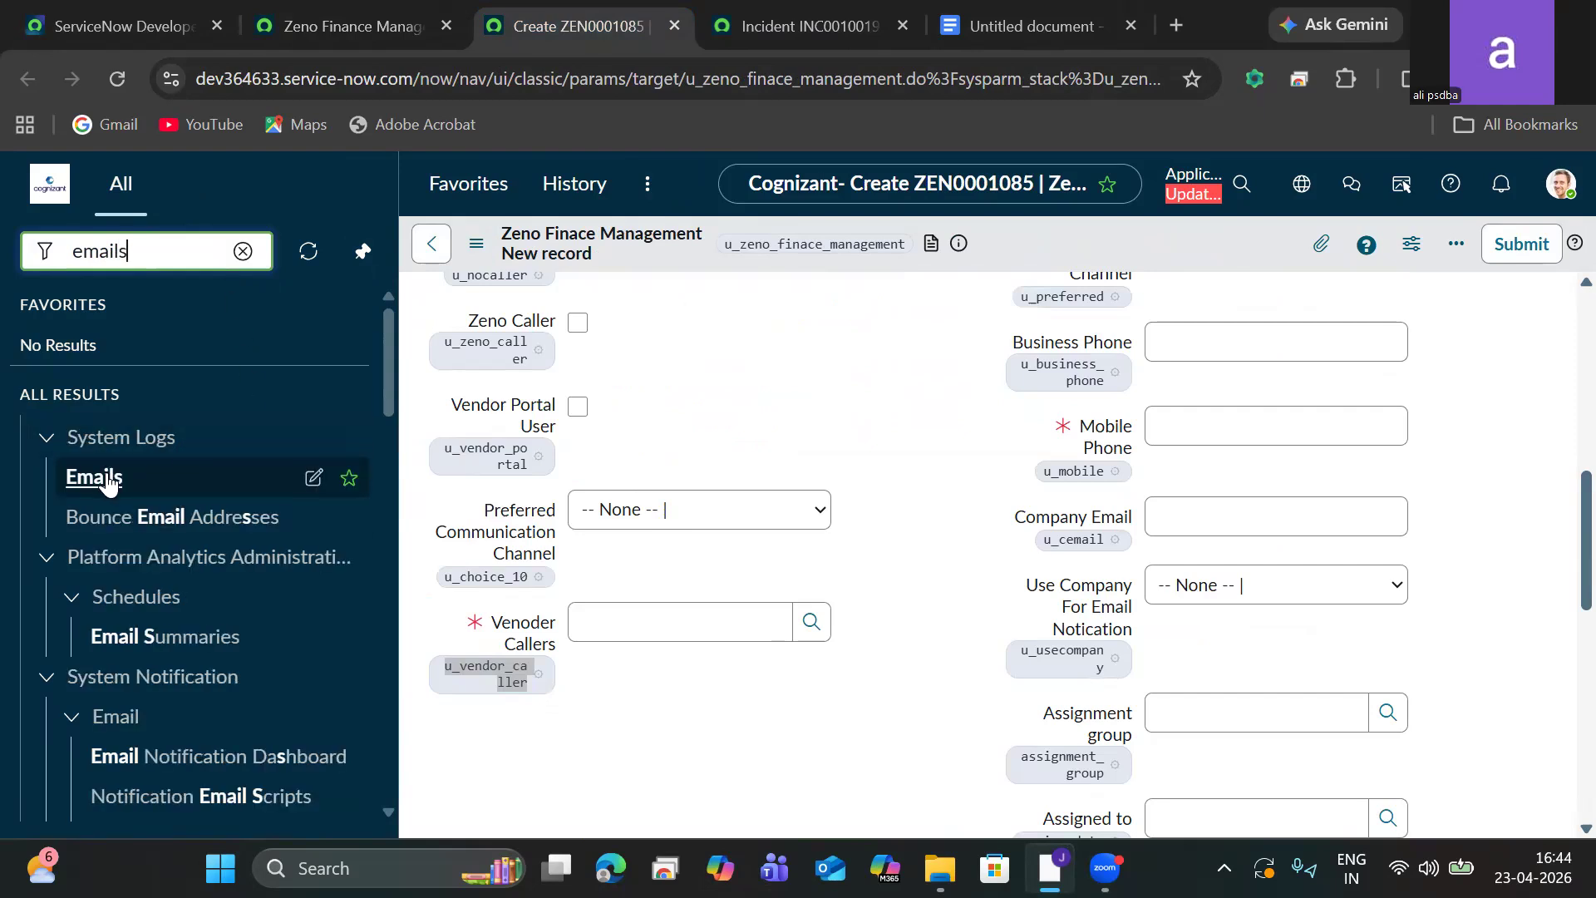
{"action": "left_click", "coordinate": [107, 481]}
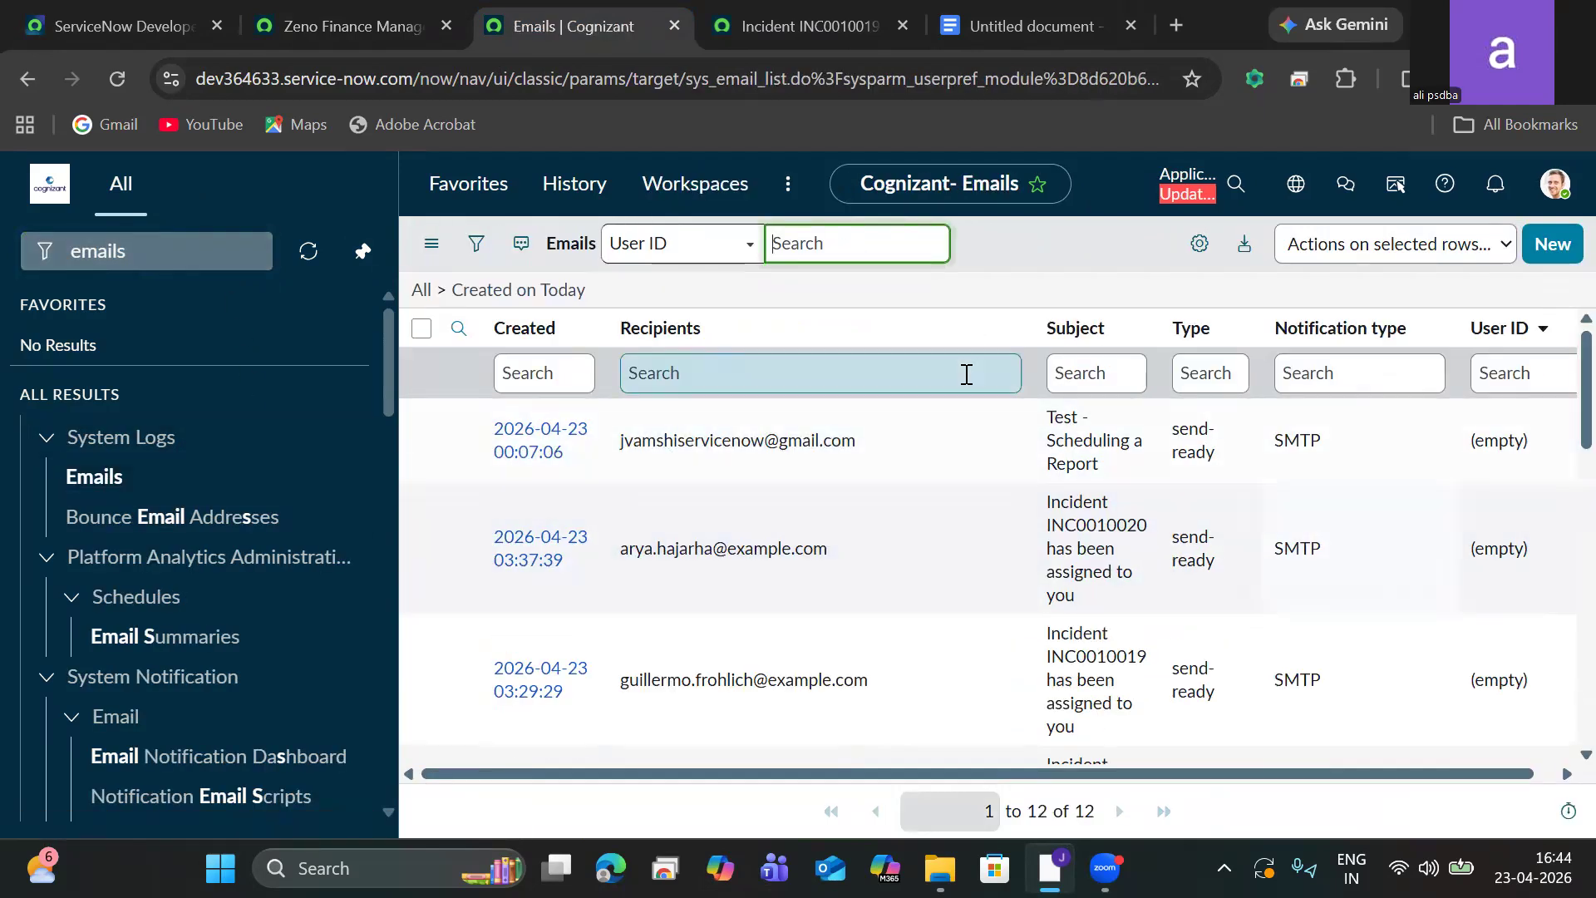
{"action": "left_click", "coordinate": [432, 242]}
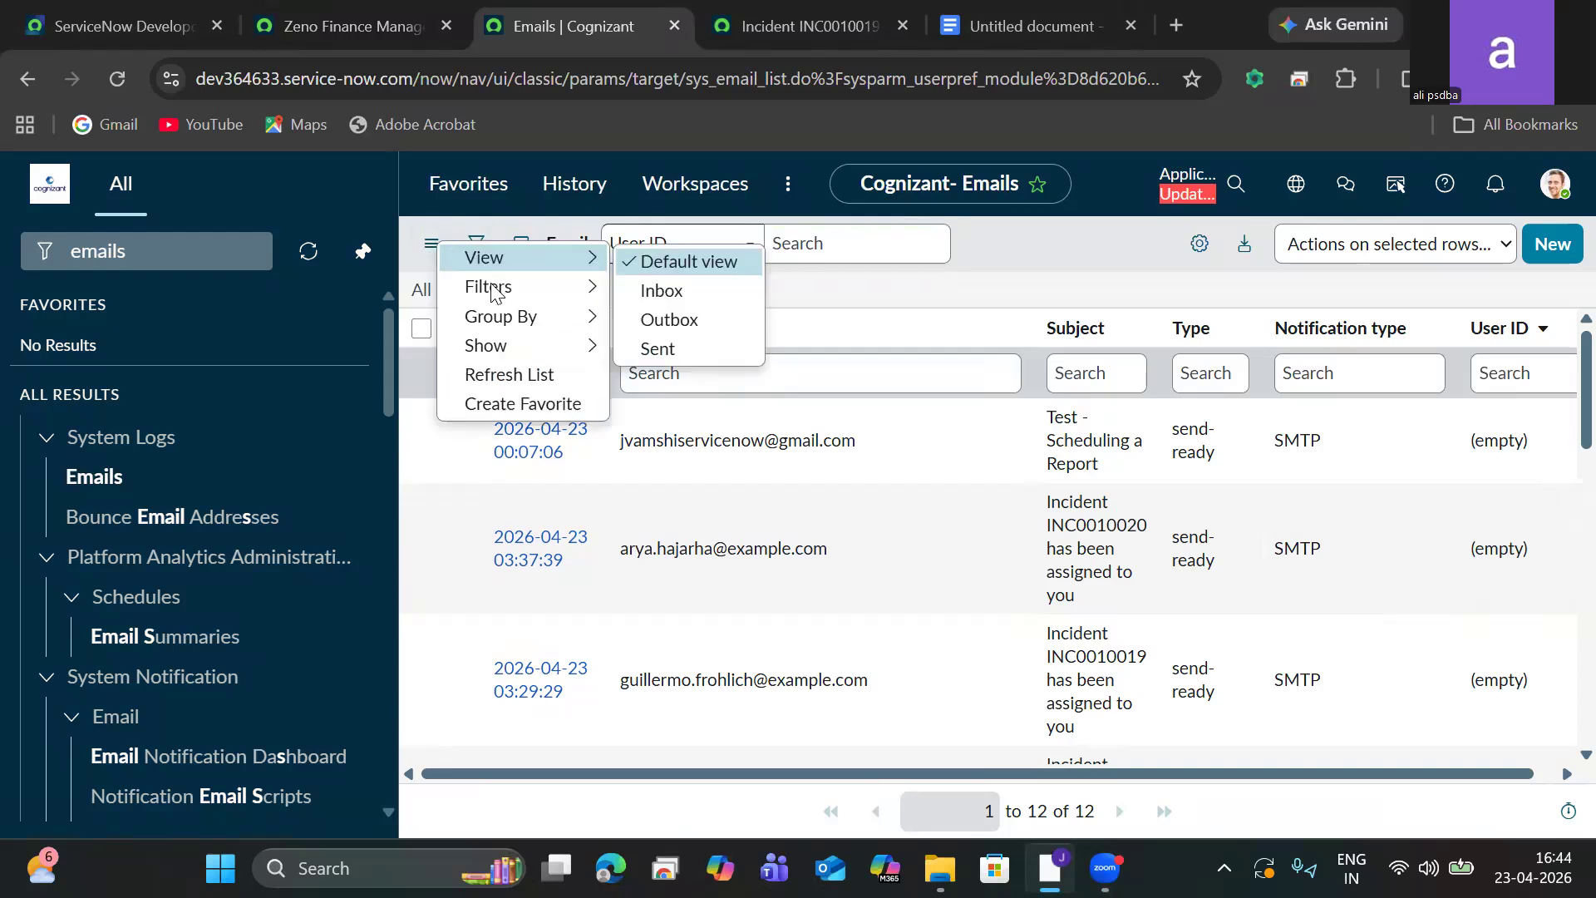
{"action": "left_click", "coordinate": [529, 376]}
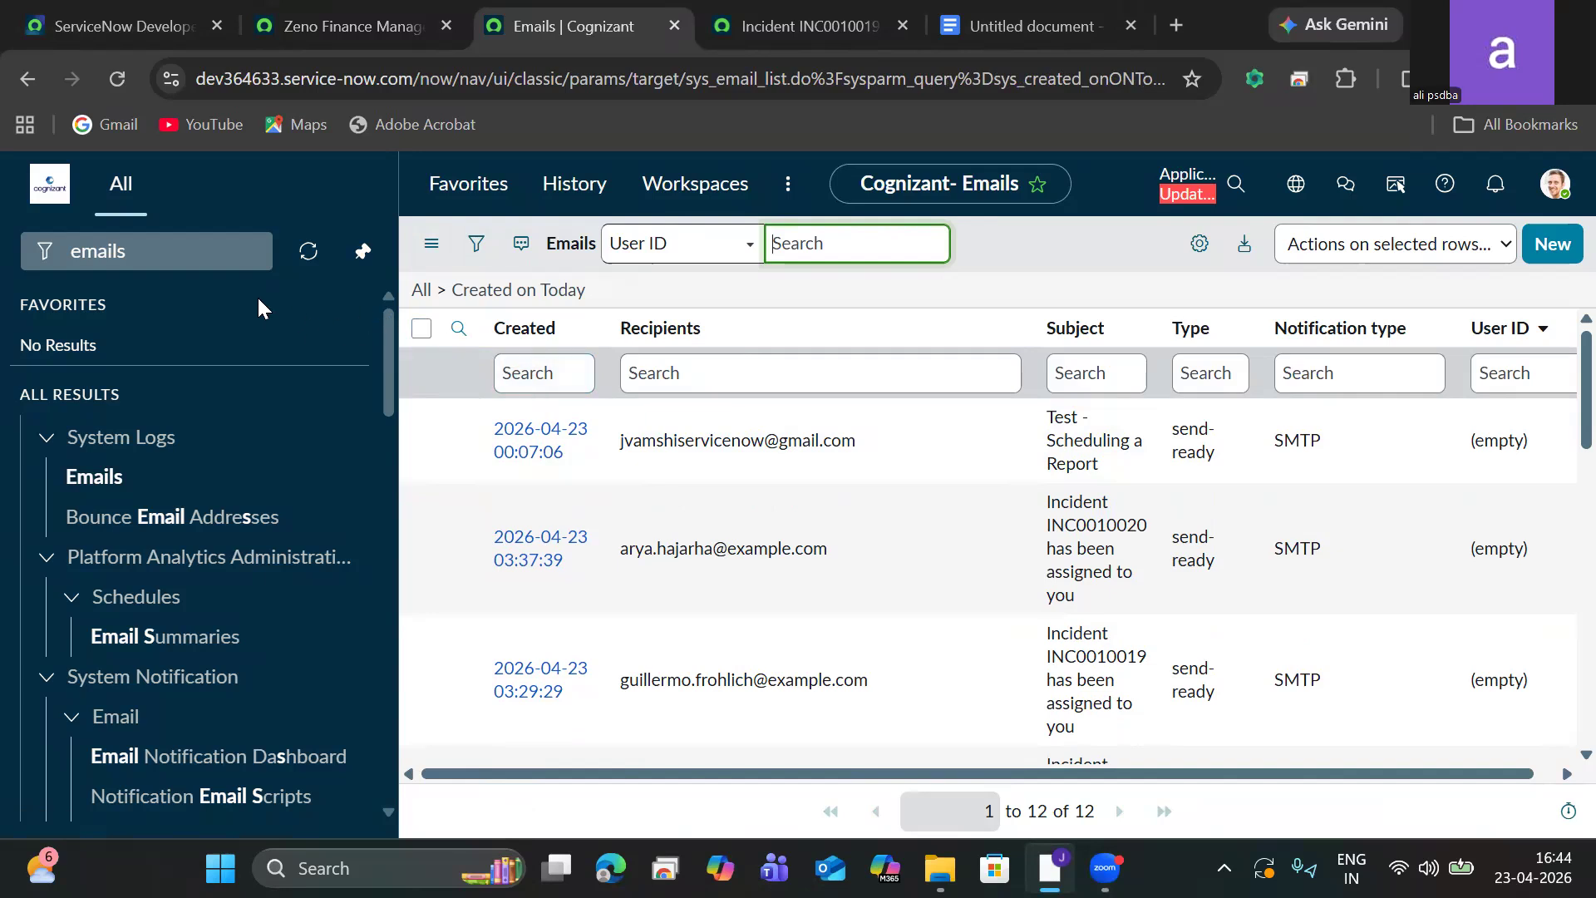
Create a new Zeno Finance Management record and set its State to New.
{"action": "left_click", "coordinate": [180, 247]}
{"action": "double_click", "coordinate": [179, 247]}
{"action": "type", "text": "z"}
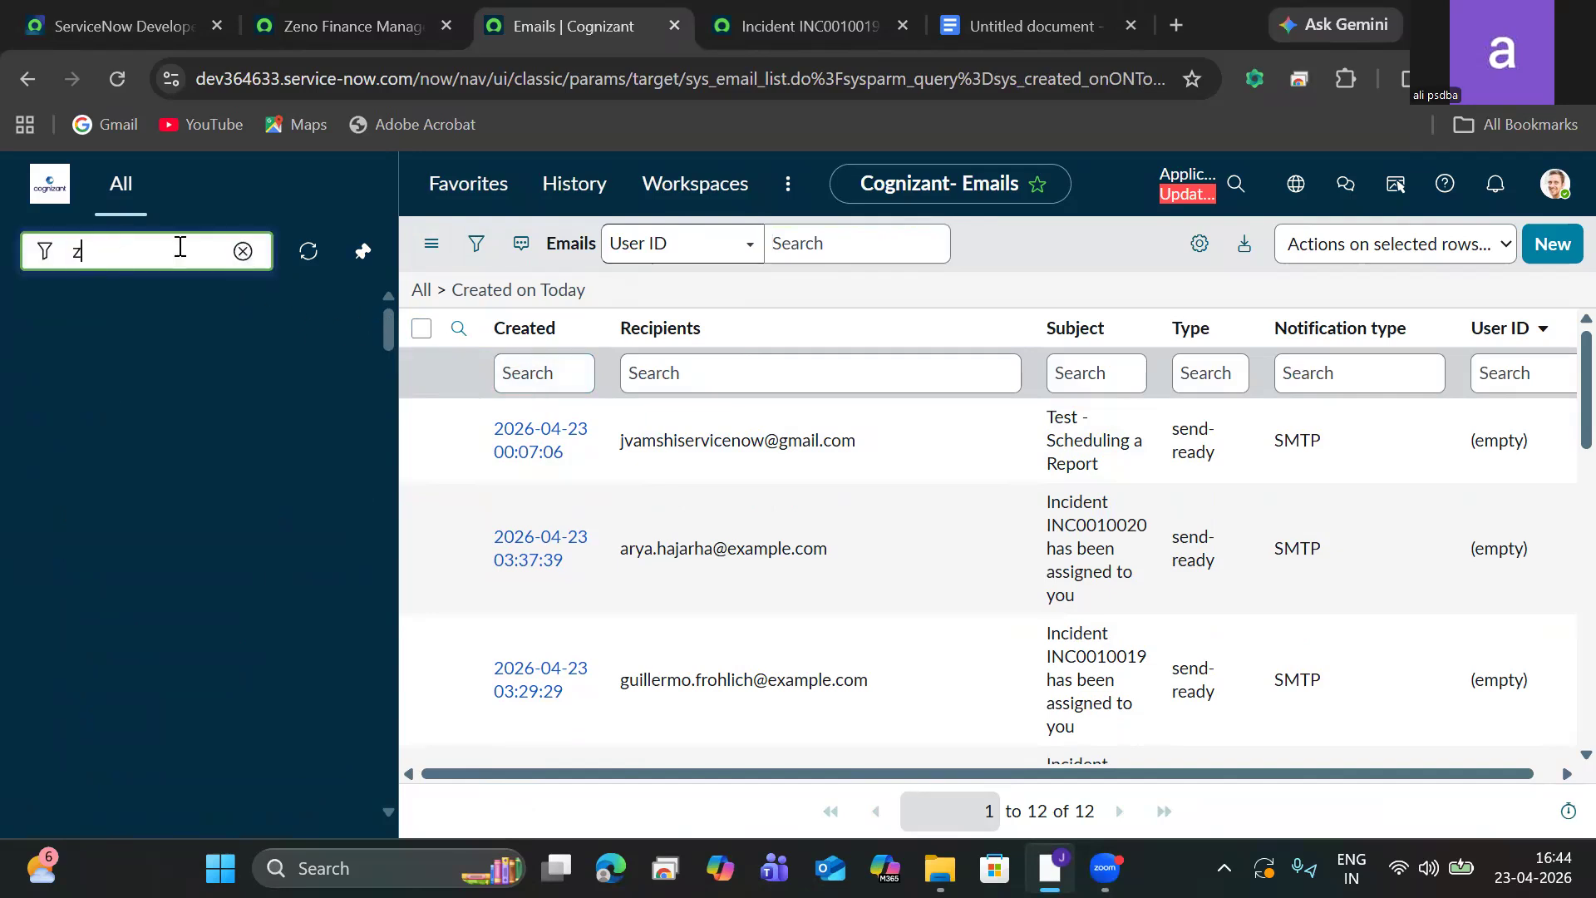
{"action": "type", "text": "eno"}
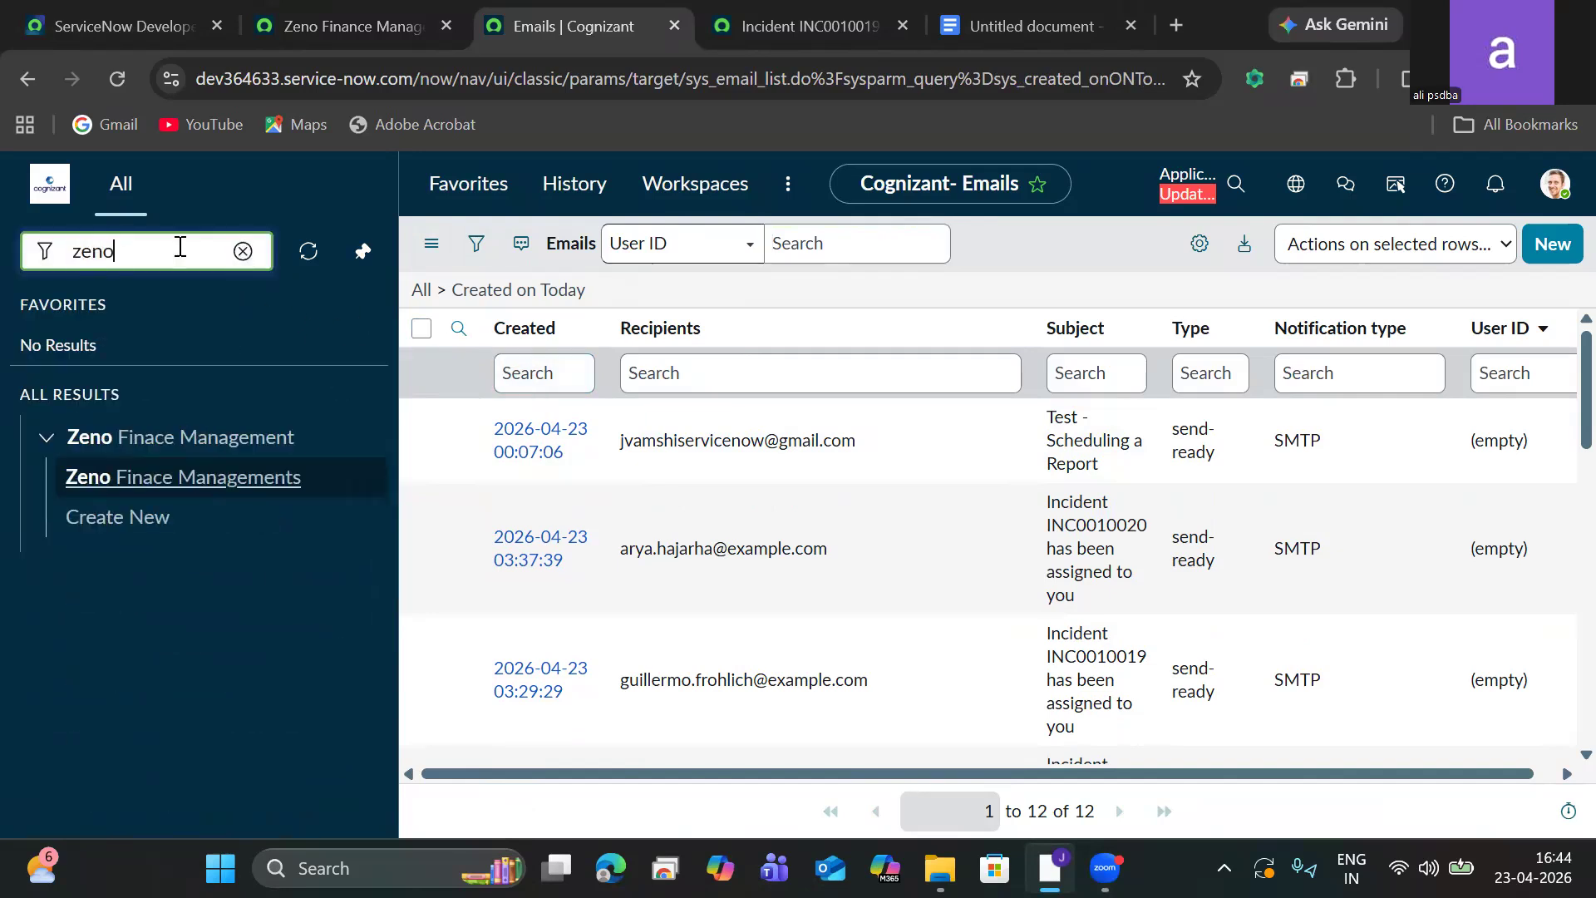
{"action": "left_click", "coordinate": [141, 516]}
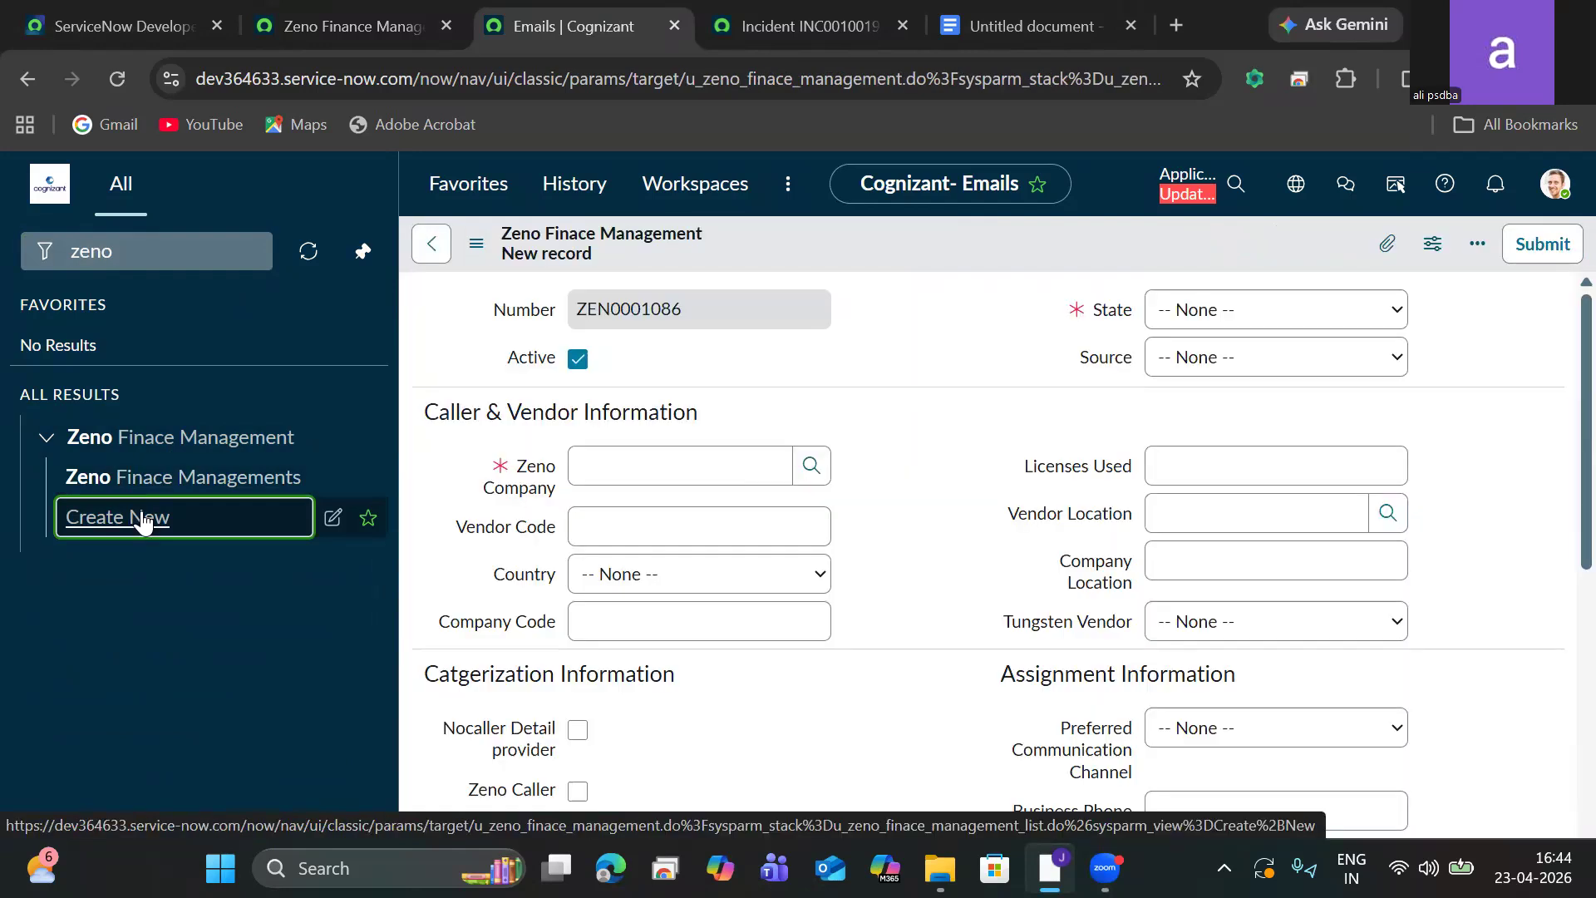
{"action": "left_click", "coordinate": [1280, 331]}
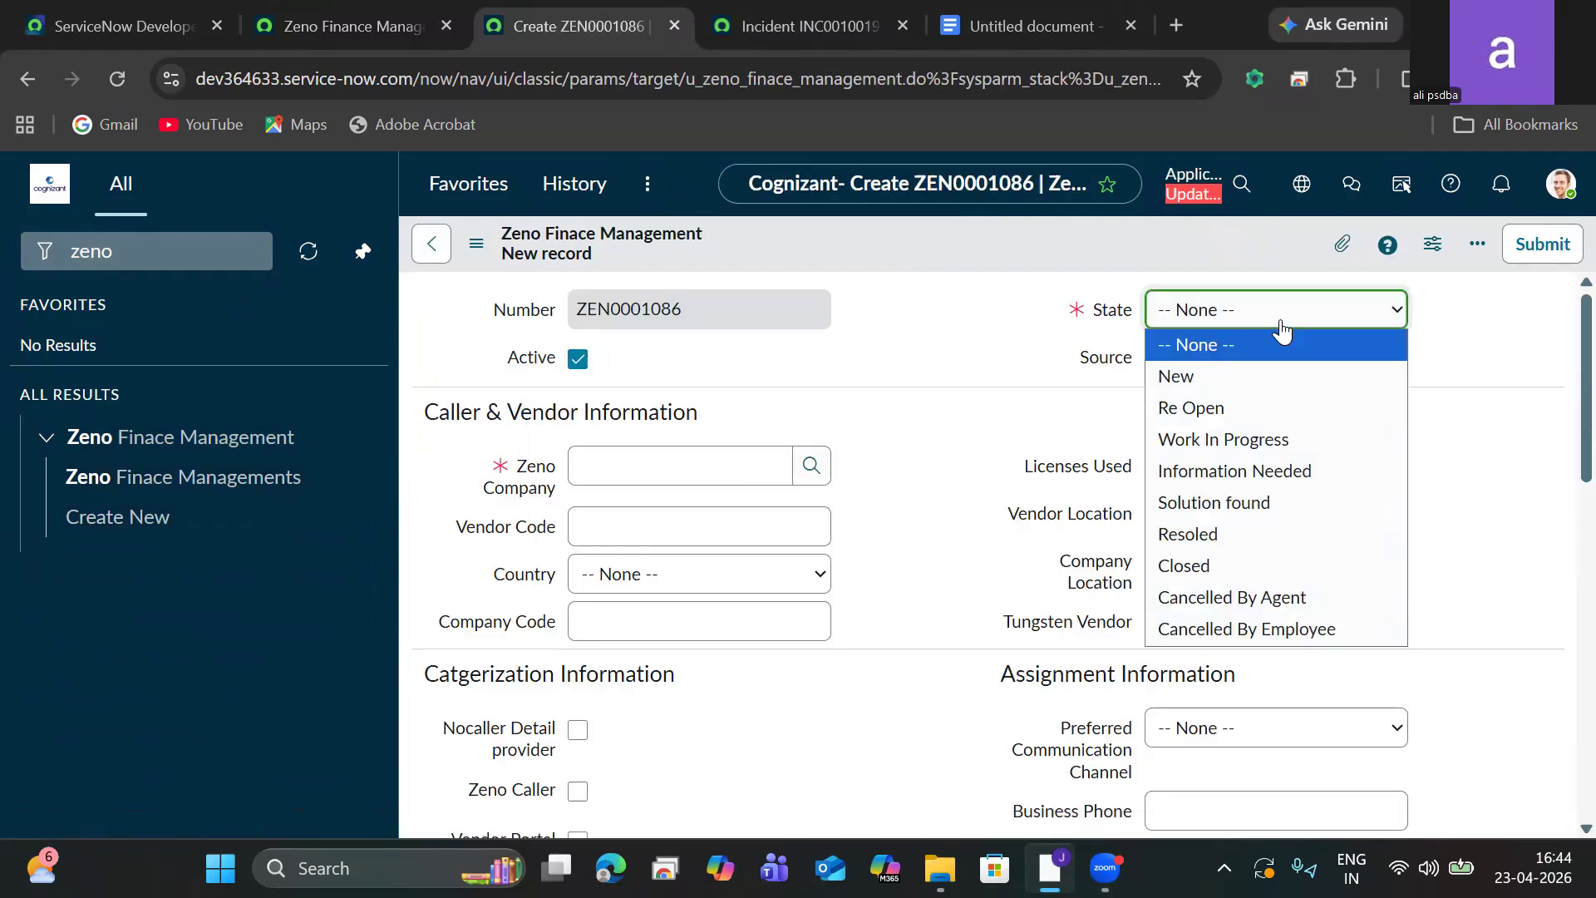
{"action": "left_click", "coordinate": [1231, 376]}
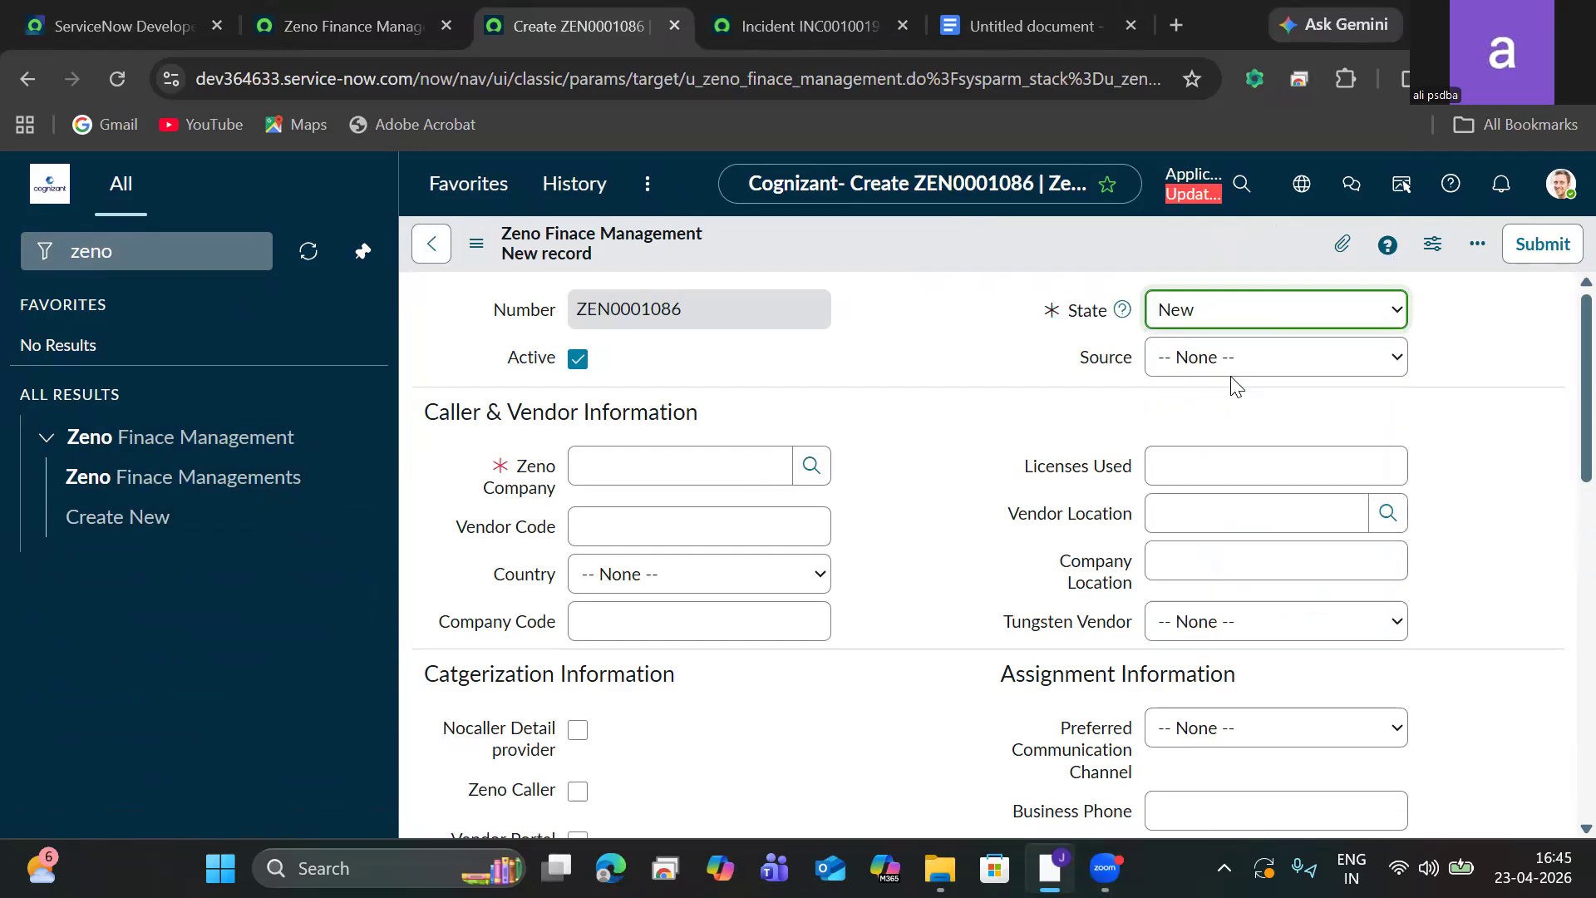
Set the record's Zeno Company to 3Com and its Company Code to 123.
{"action": "left_click", "coordinate": [810, 467]}
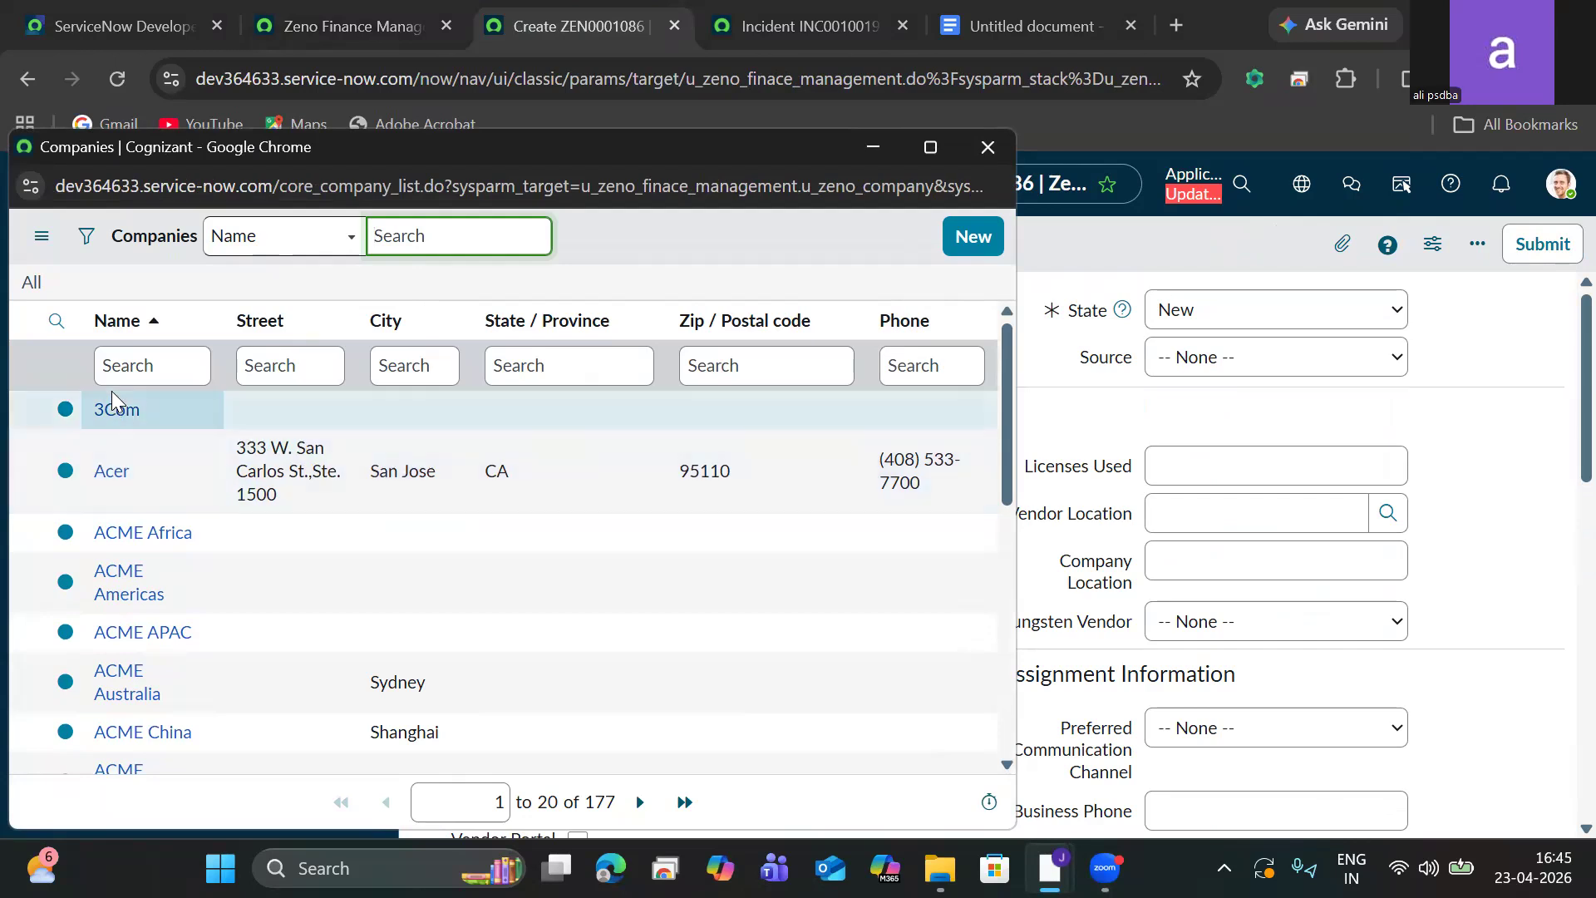
{"action": "left_click", "coordinate": [115, 418]}
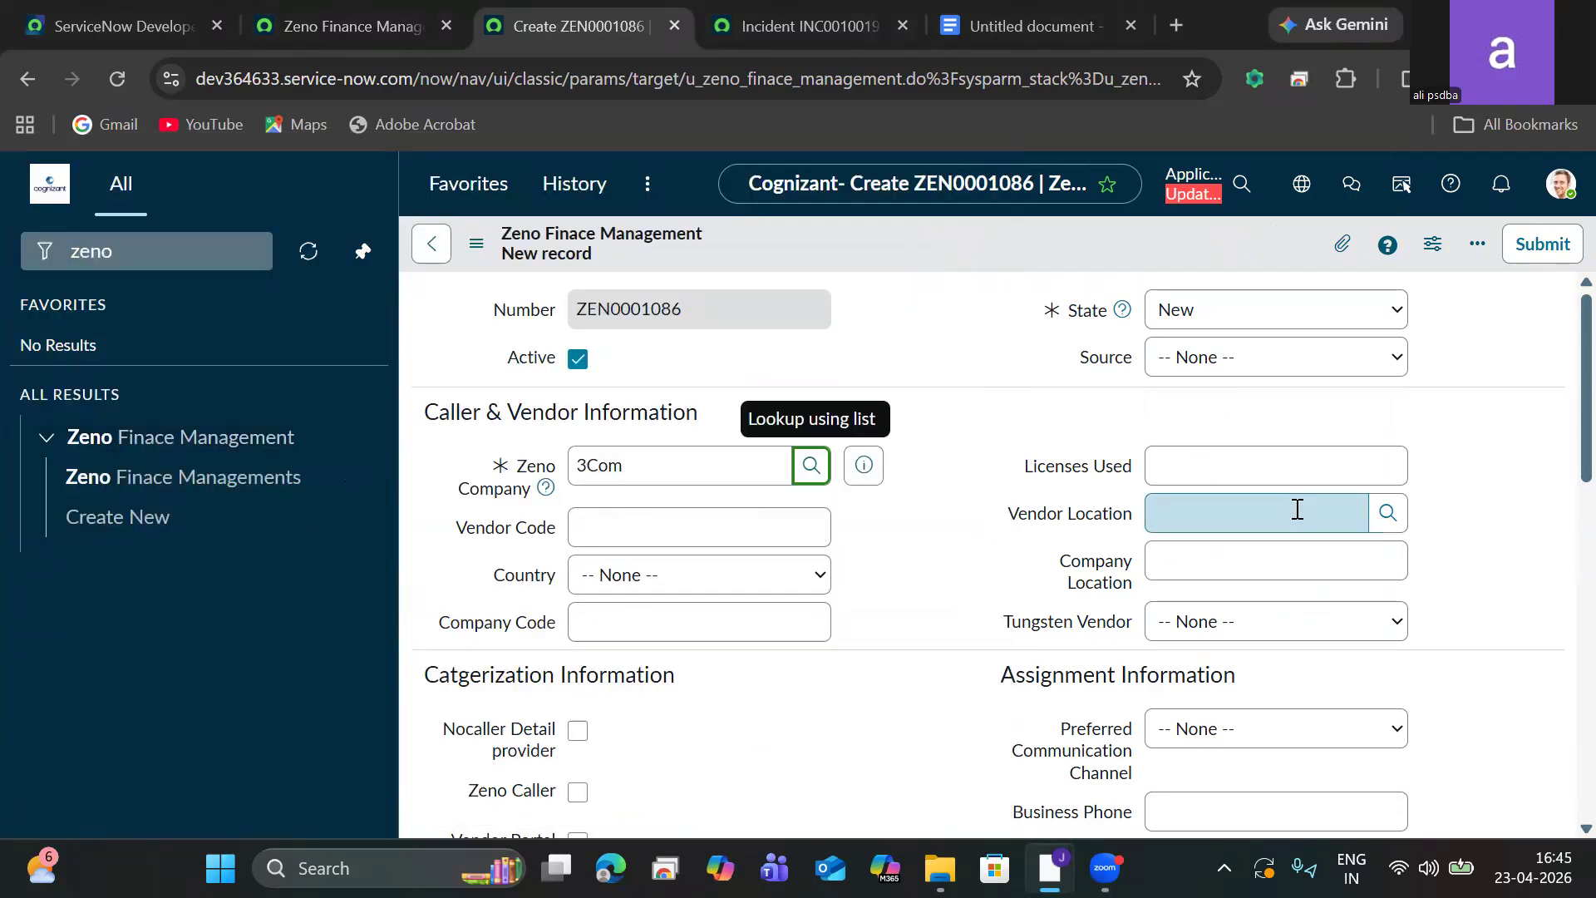
{"action": "scroll", "coordinate": [1562, 353], "scroll_direction": "down", "scroll_amount": 3}
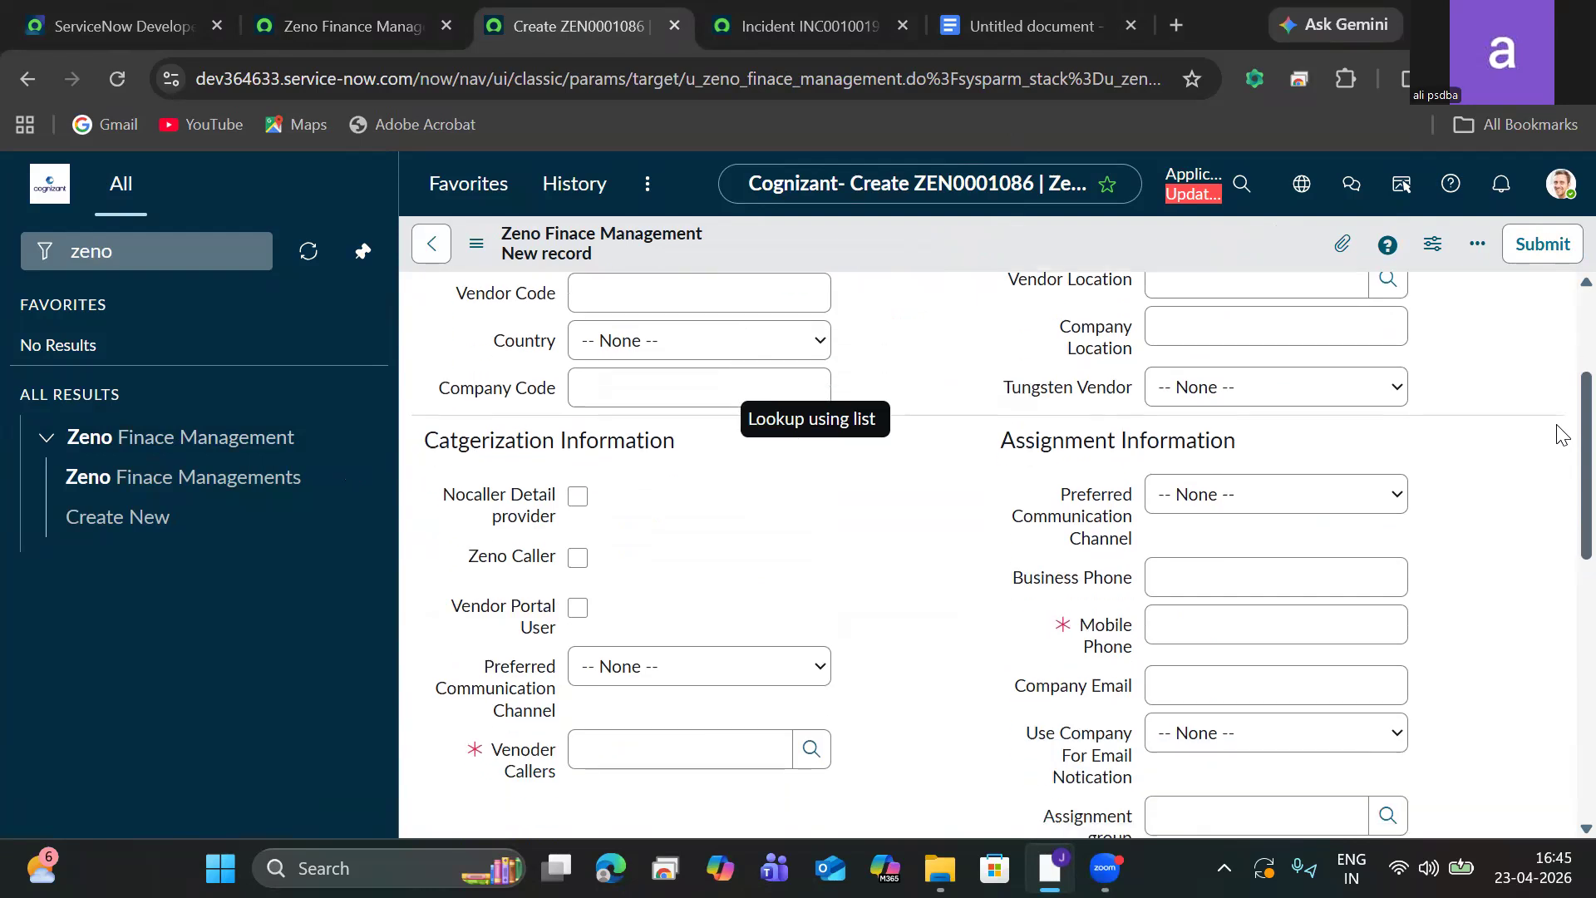
{"action": "left_click", "coordinate": [627, 382]}
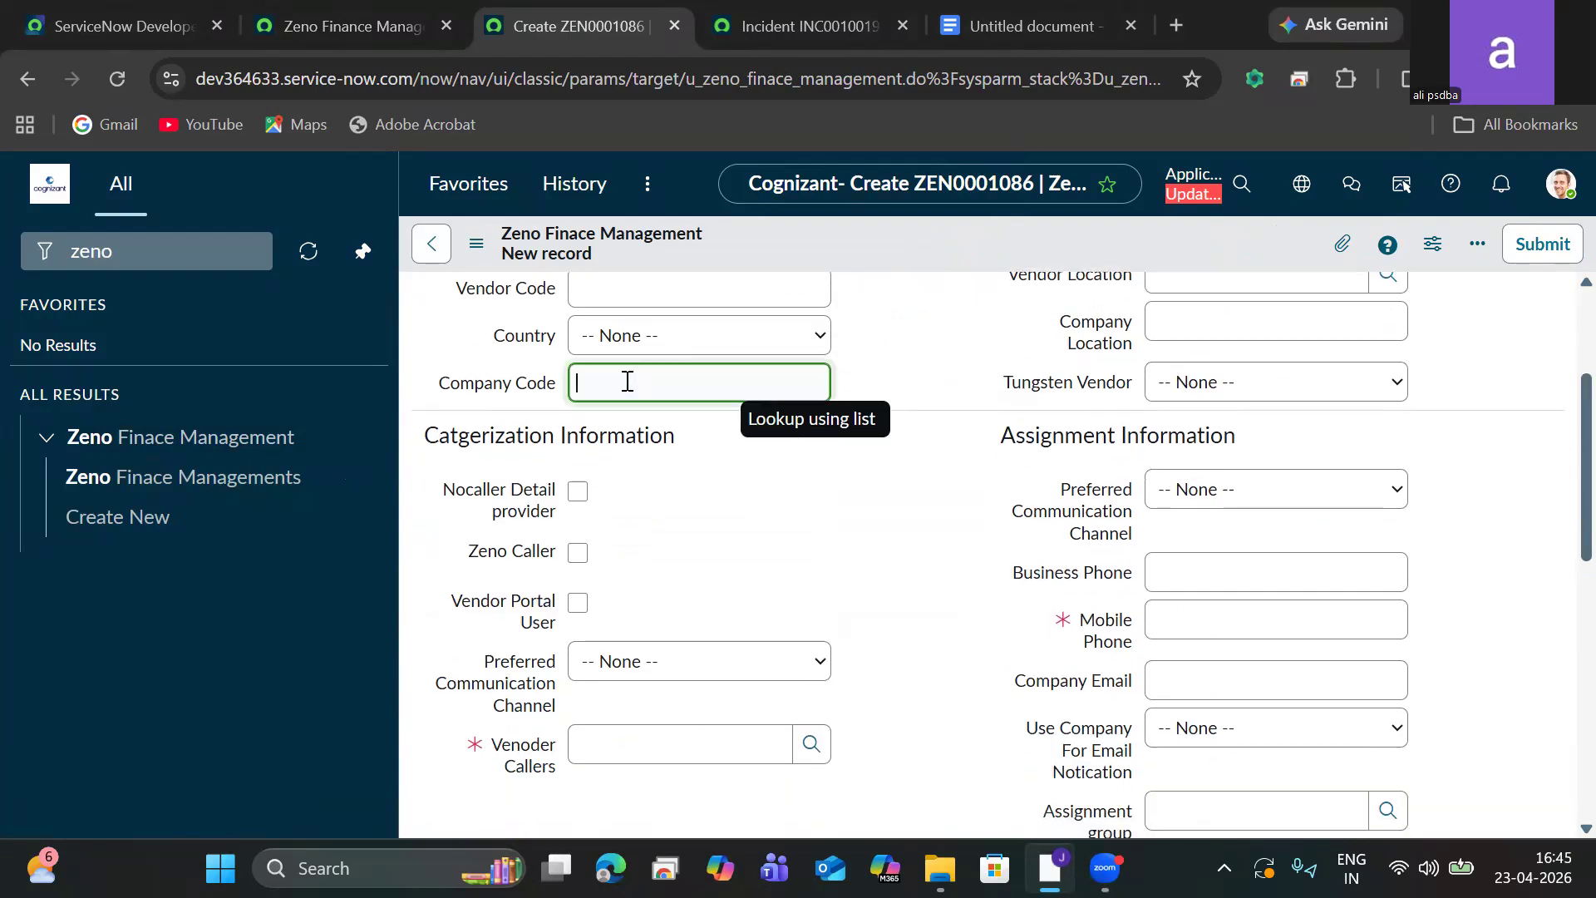
{"action": "type", "text": "123"}
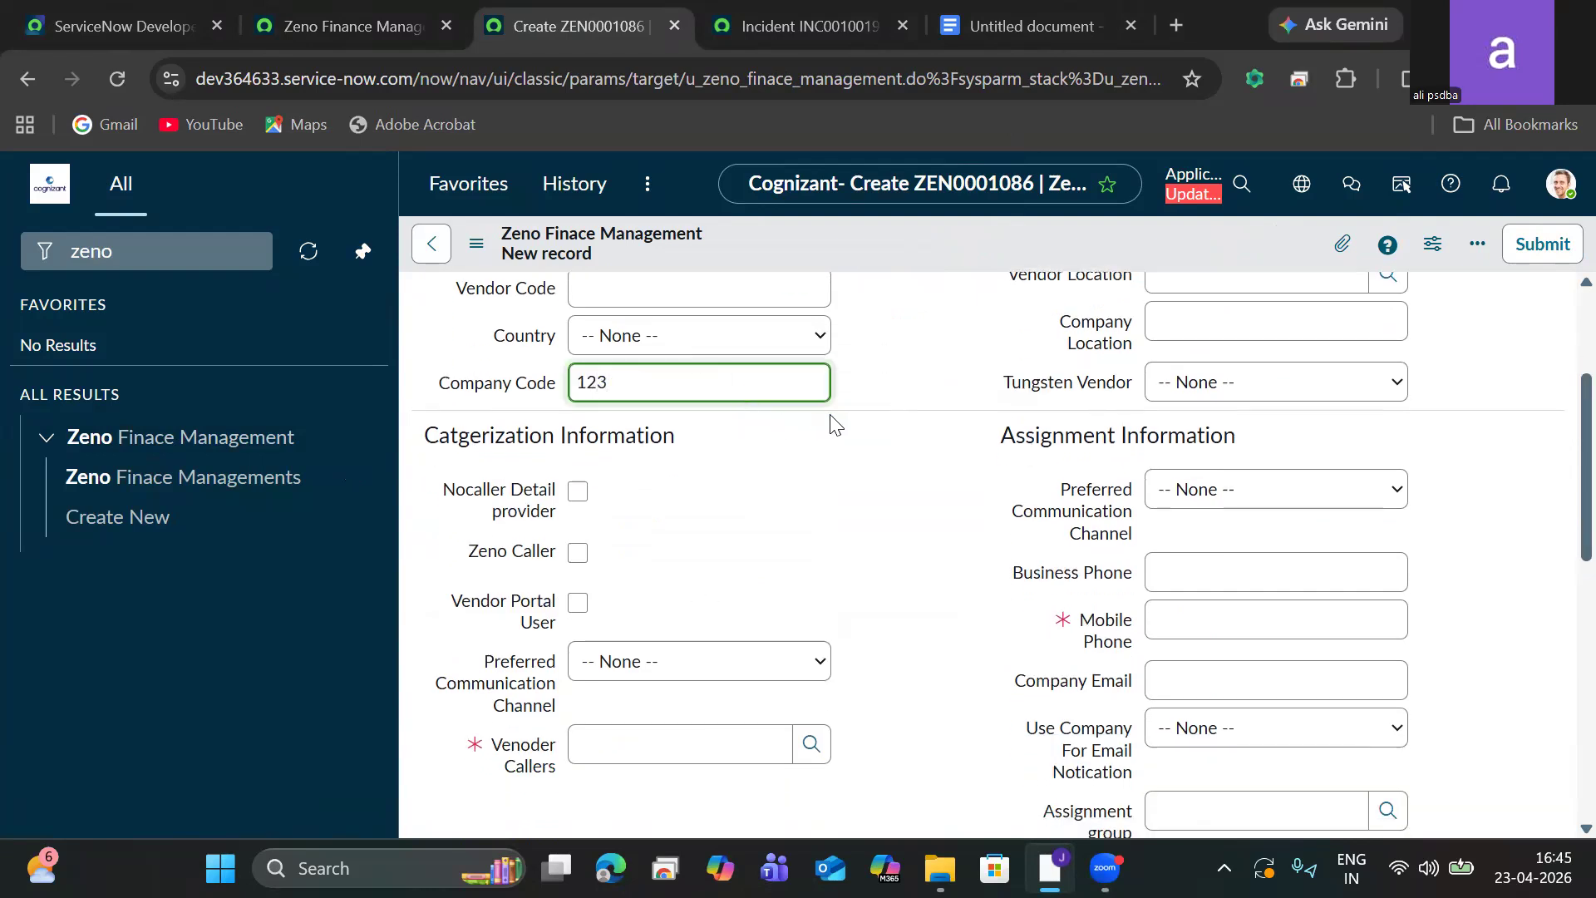
Set Vendor Callers to 3Com and enter a mobile phone number for the record.
{"action": "left_click", "coordinate": [811, 743]}
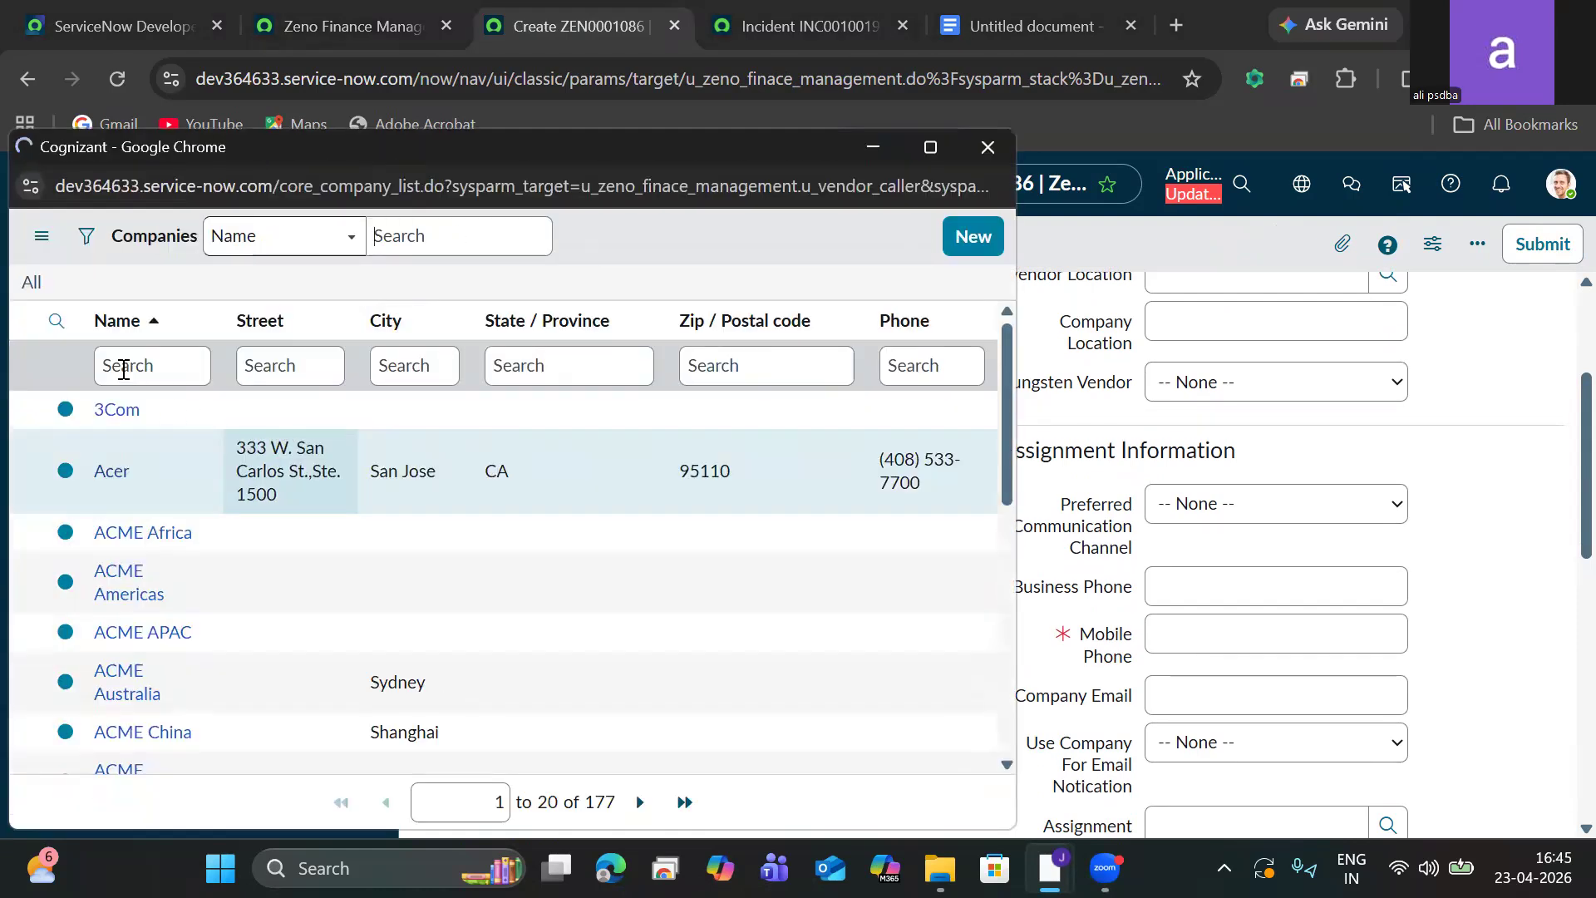
{"action": "left_click", "coordinate": [116, 411]}
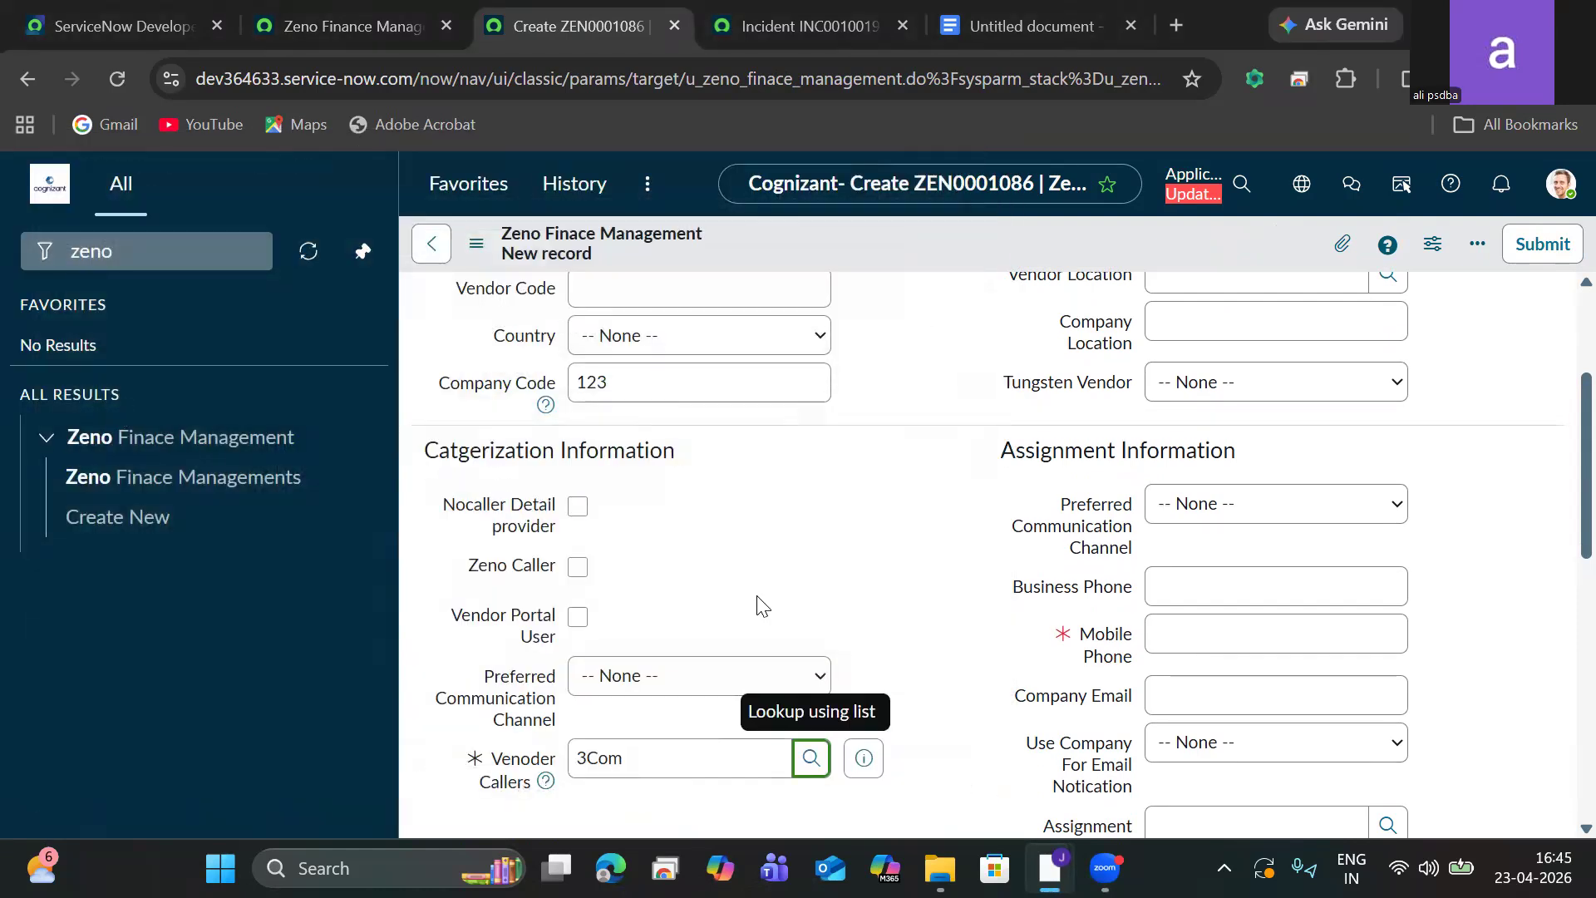
{"action": "left_click", "coordinate": [1235, 631]}
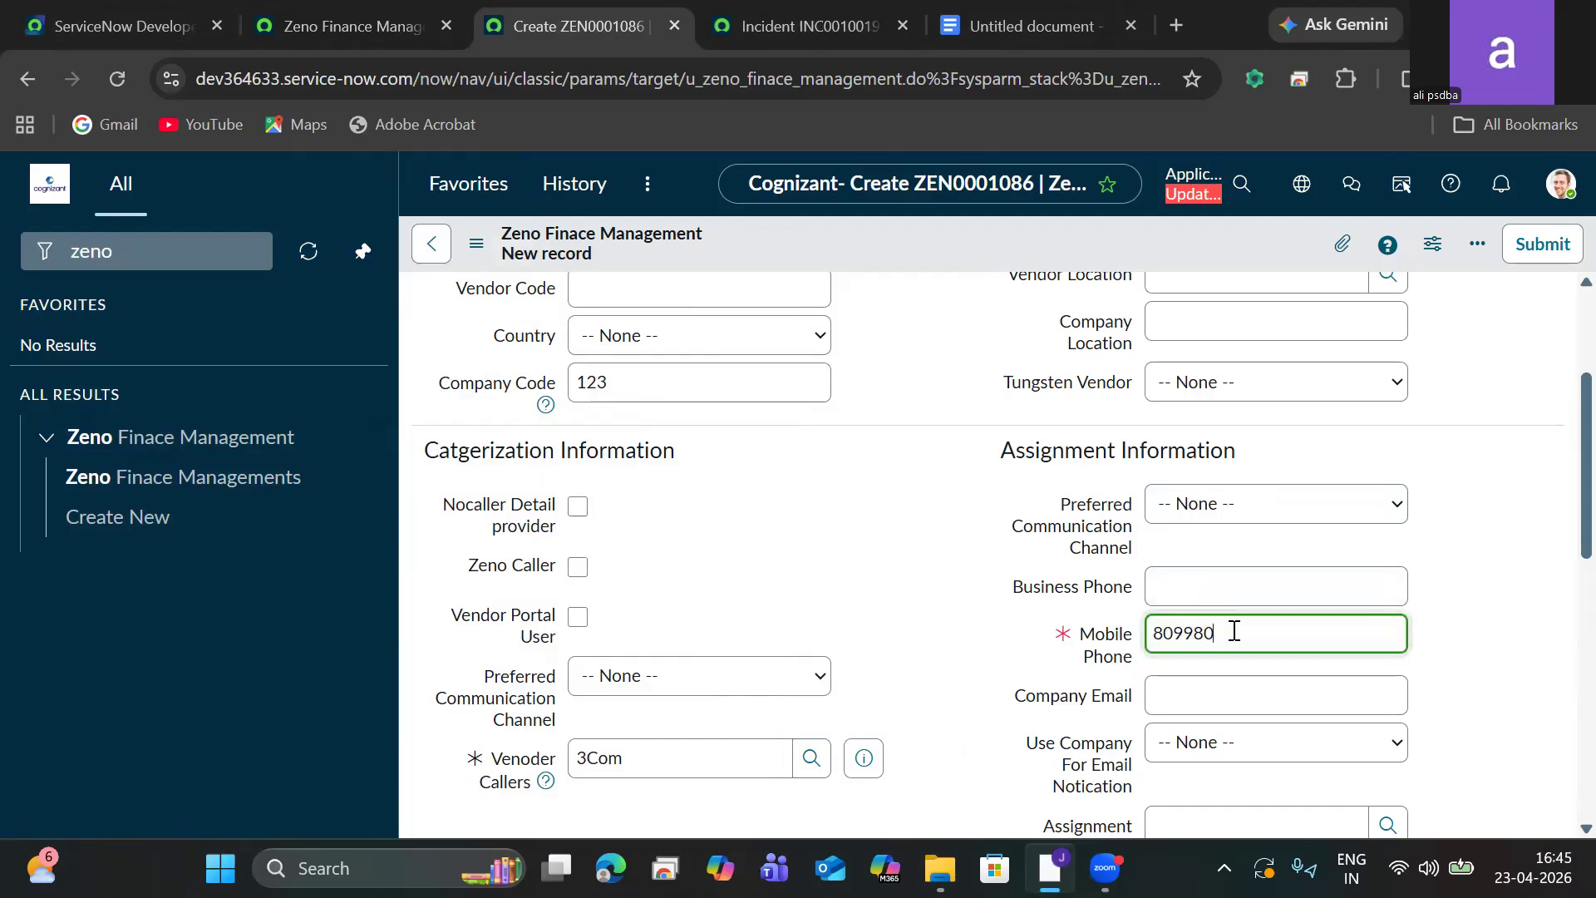
Pick the assigned-to user for the record from the user lookup list.
{"action": "scroll", "coordinate": [1560, 582], "scroll_direction": "down", "scroll_amount": 5}
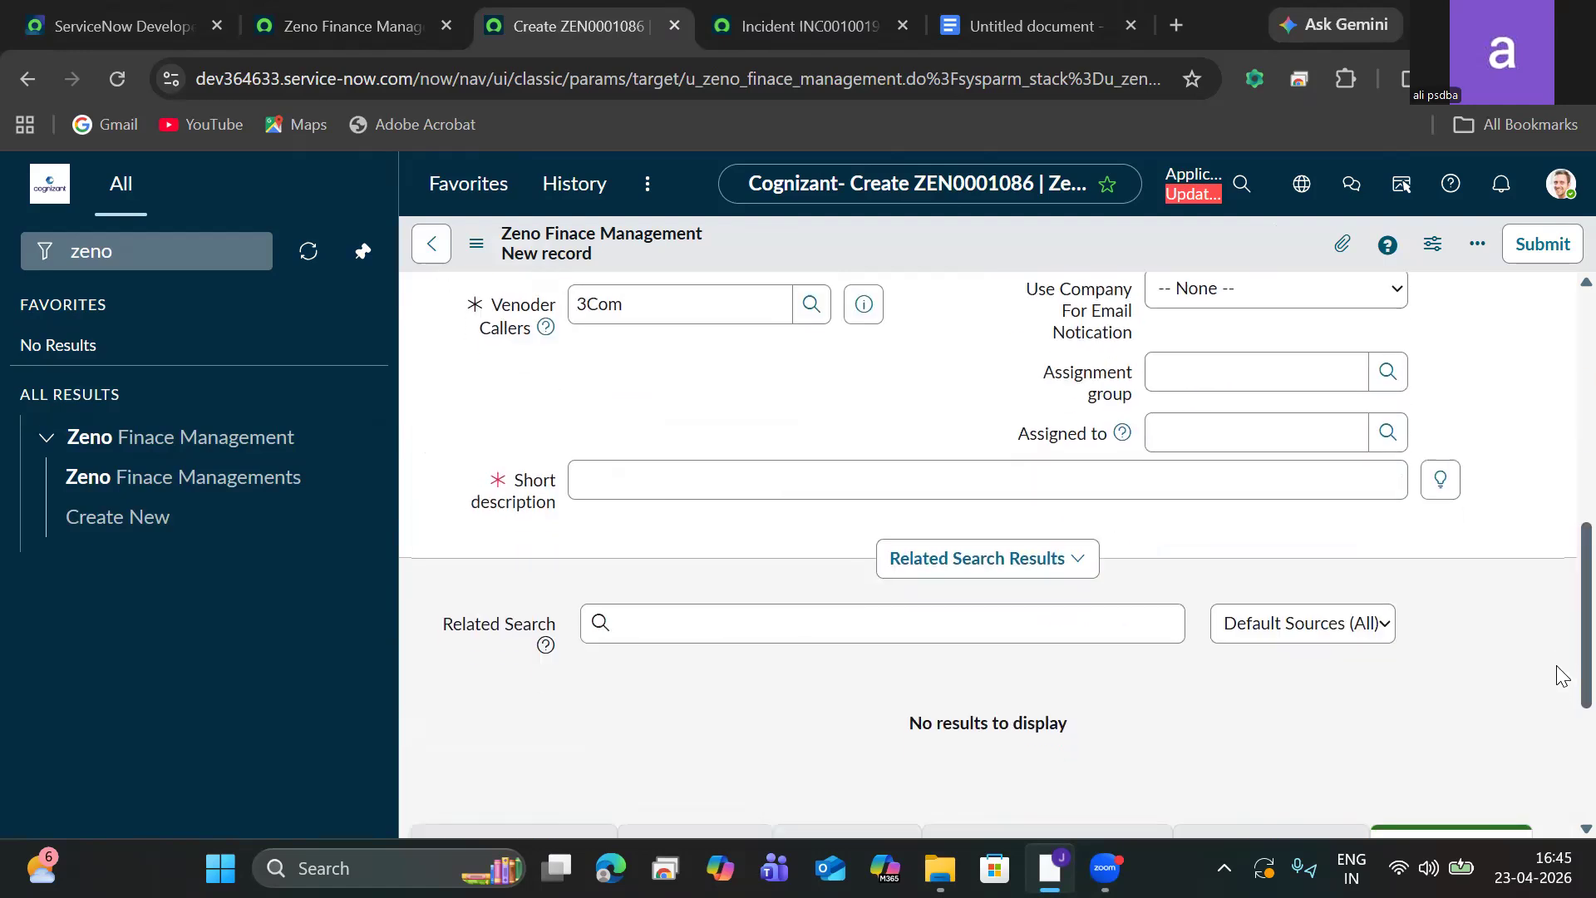
{"action": "left_click", "coordinate": [1384, 437]}
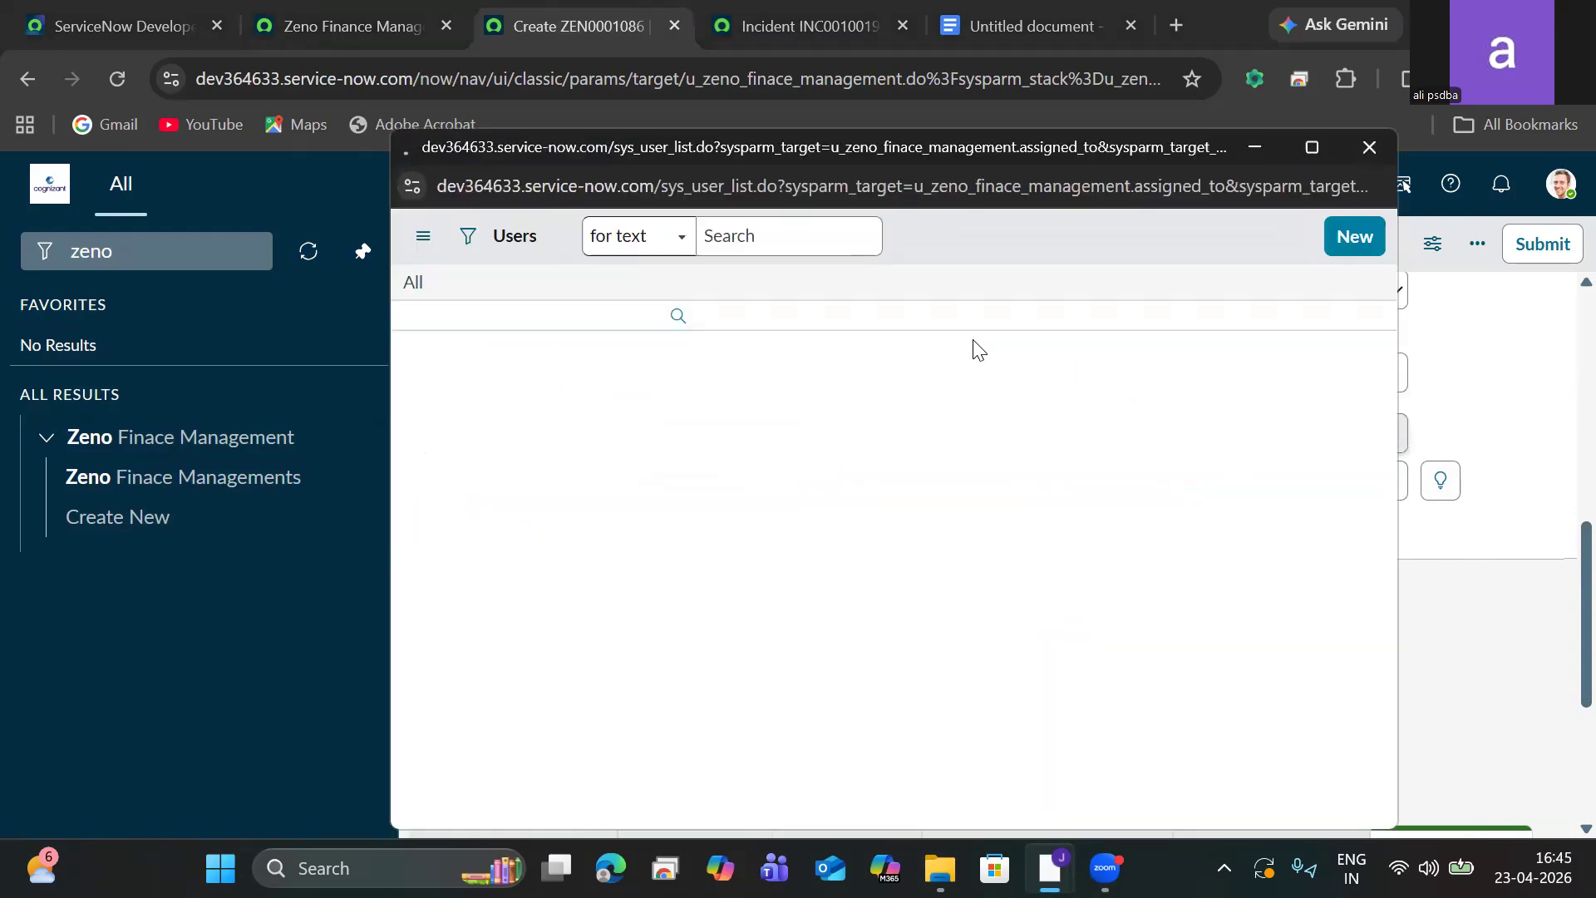
{"action": "left_click", "coordinate": [566, 412]}
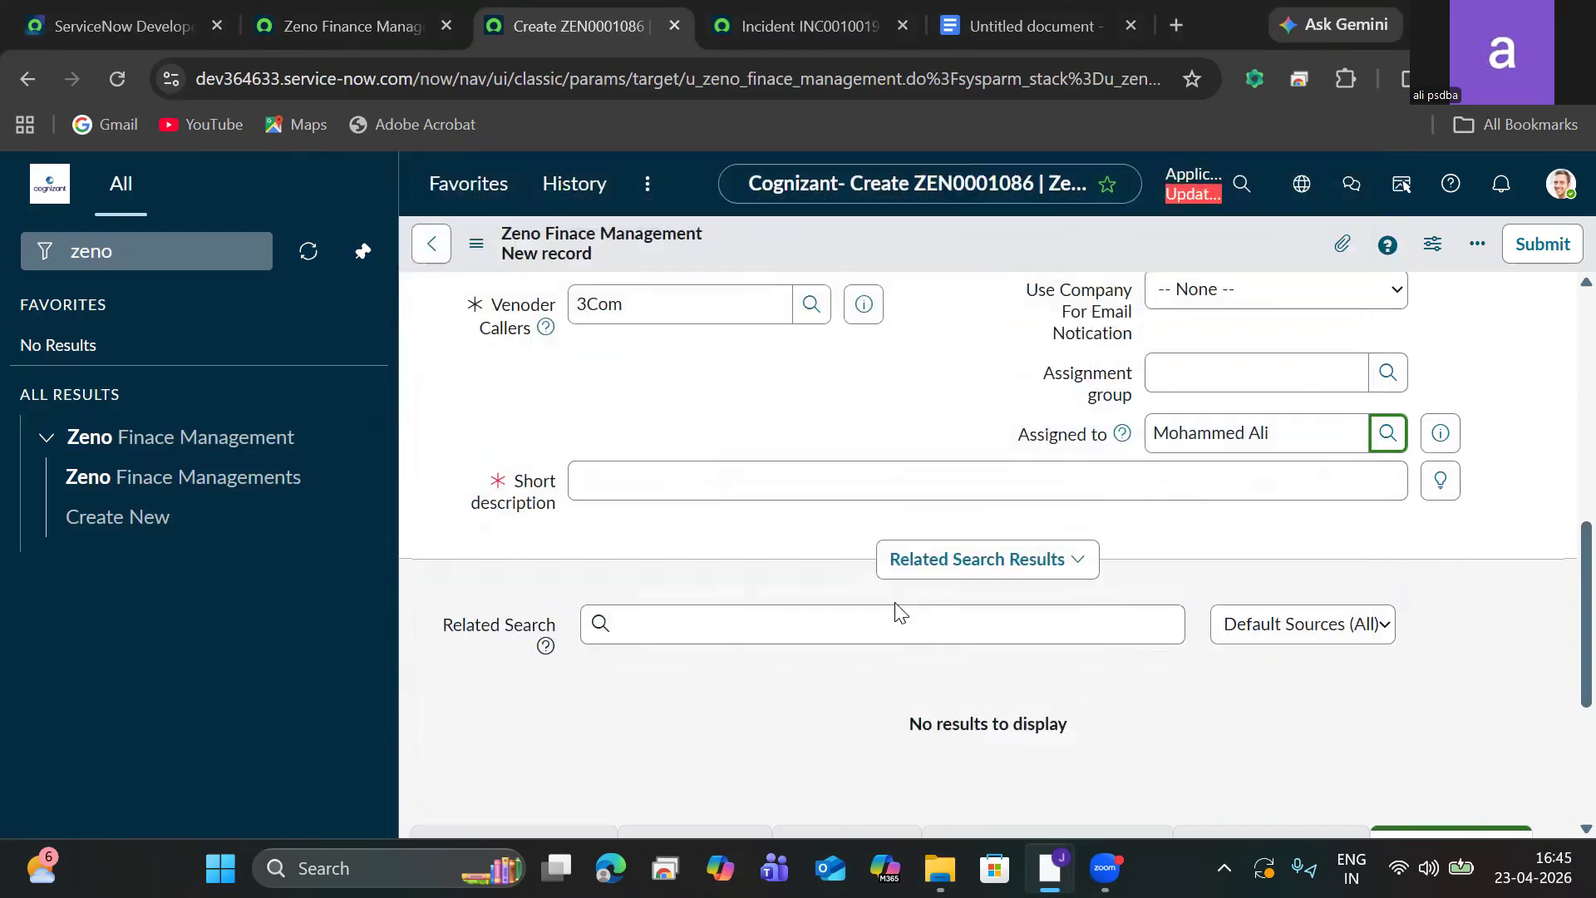
Enter the short description "Zeno finance management".
{"action": "left_click", "coordinate": [1004, 494]}
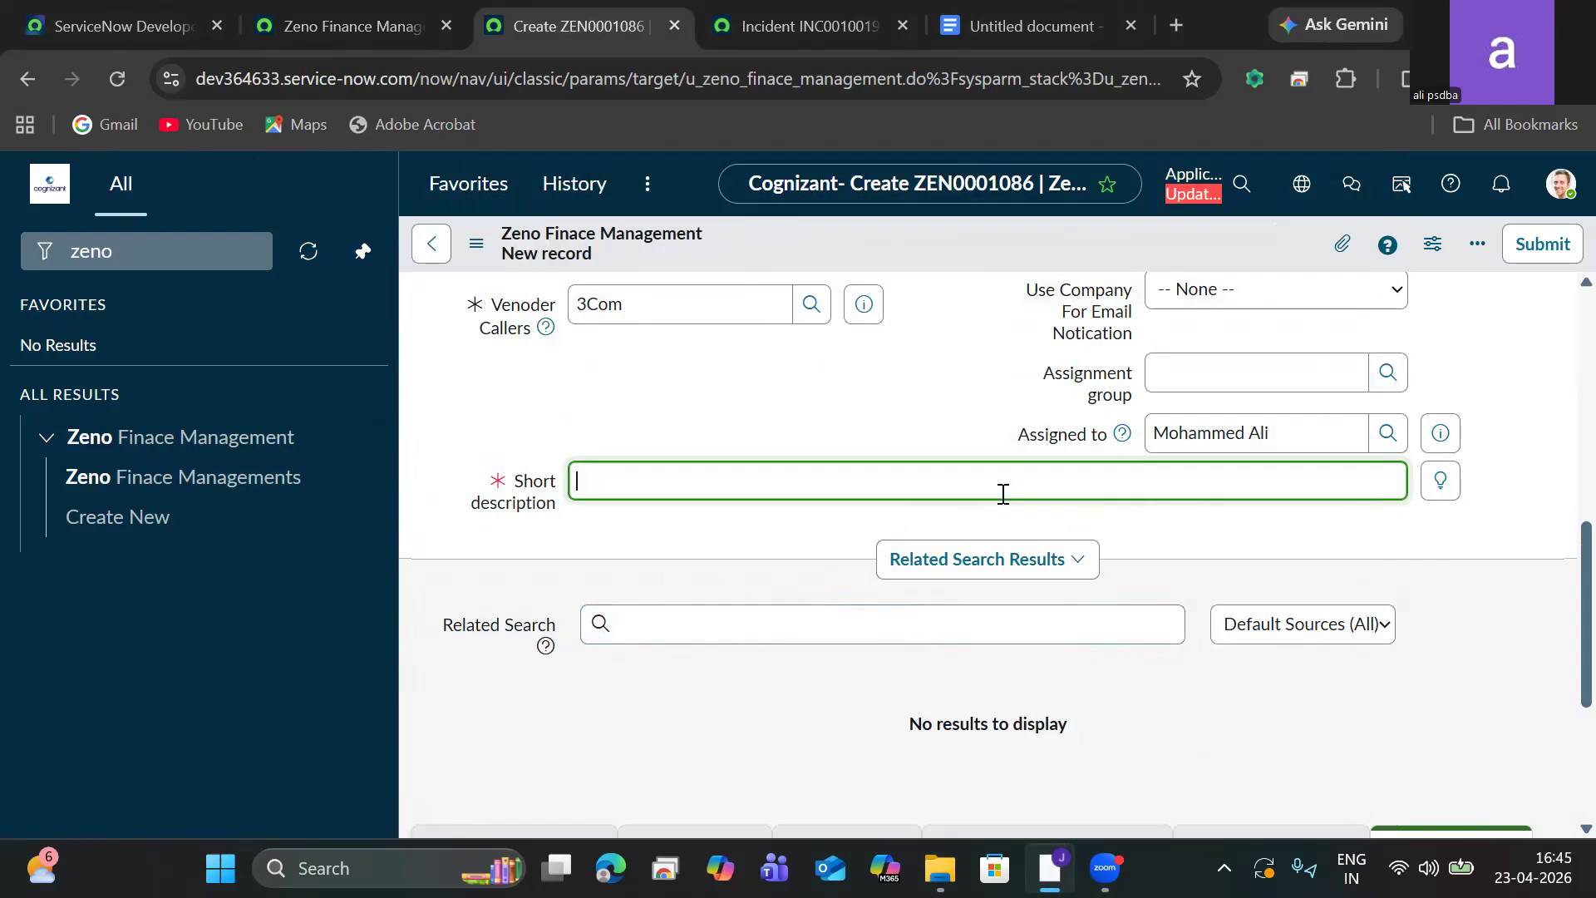
{"action": "type", "text": "Zeno finan"}
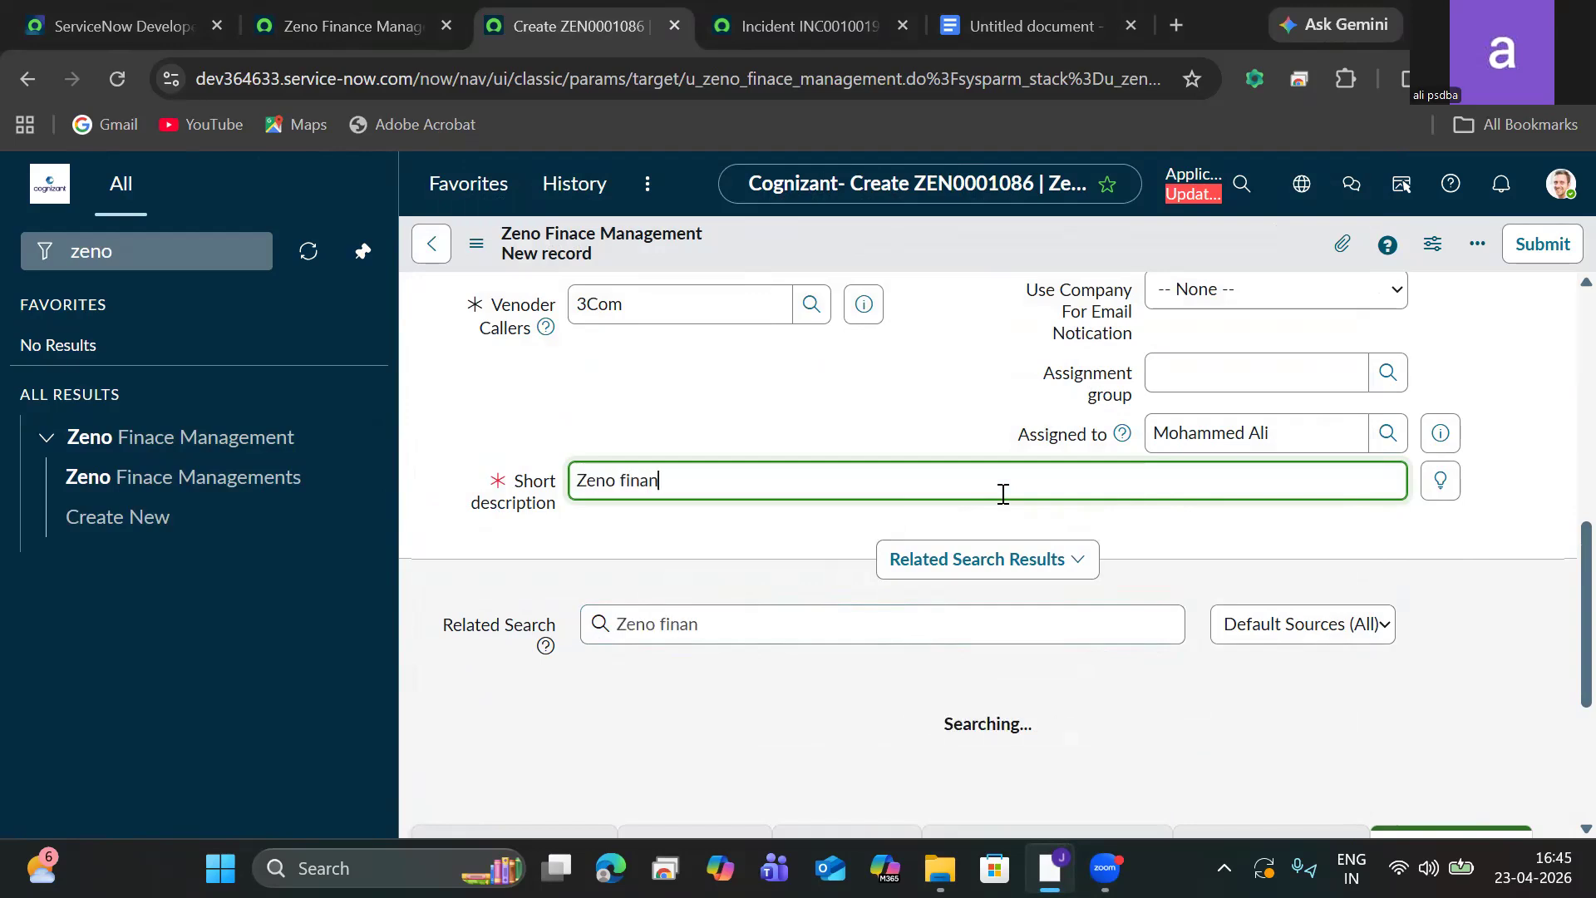
{"action": "type", "text": "ce managem"}
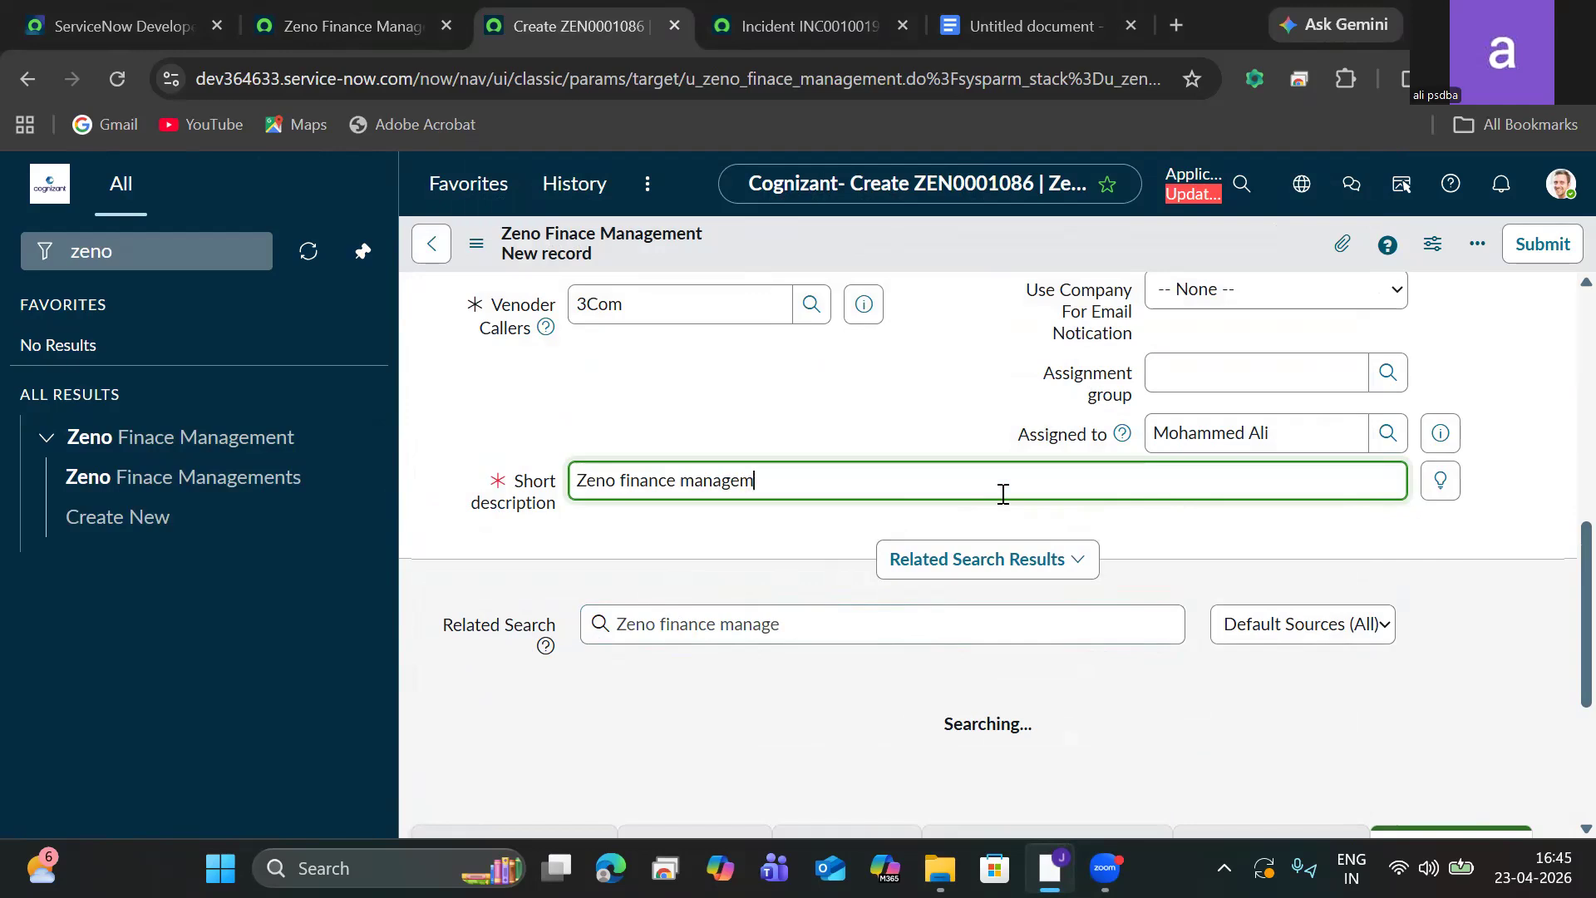
{"action": "type", "text": "ent facing"}
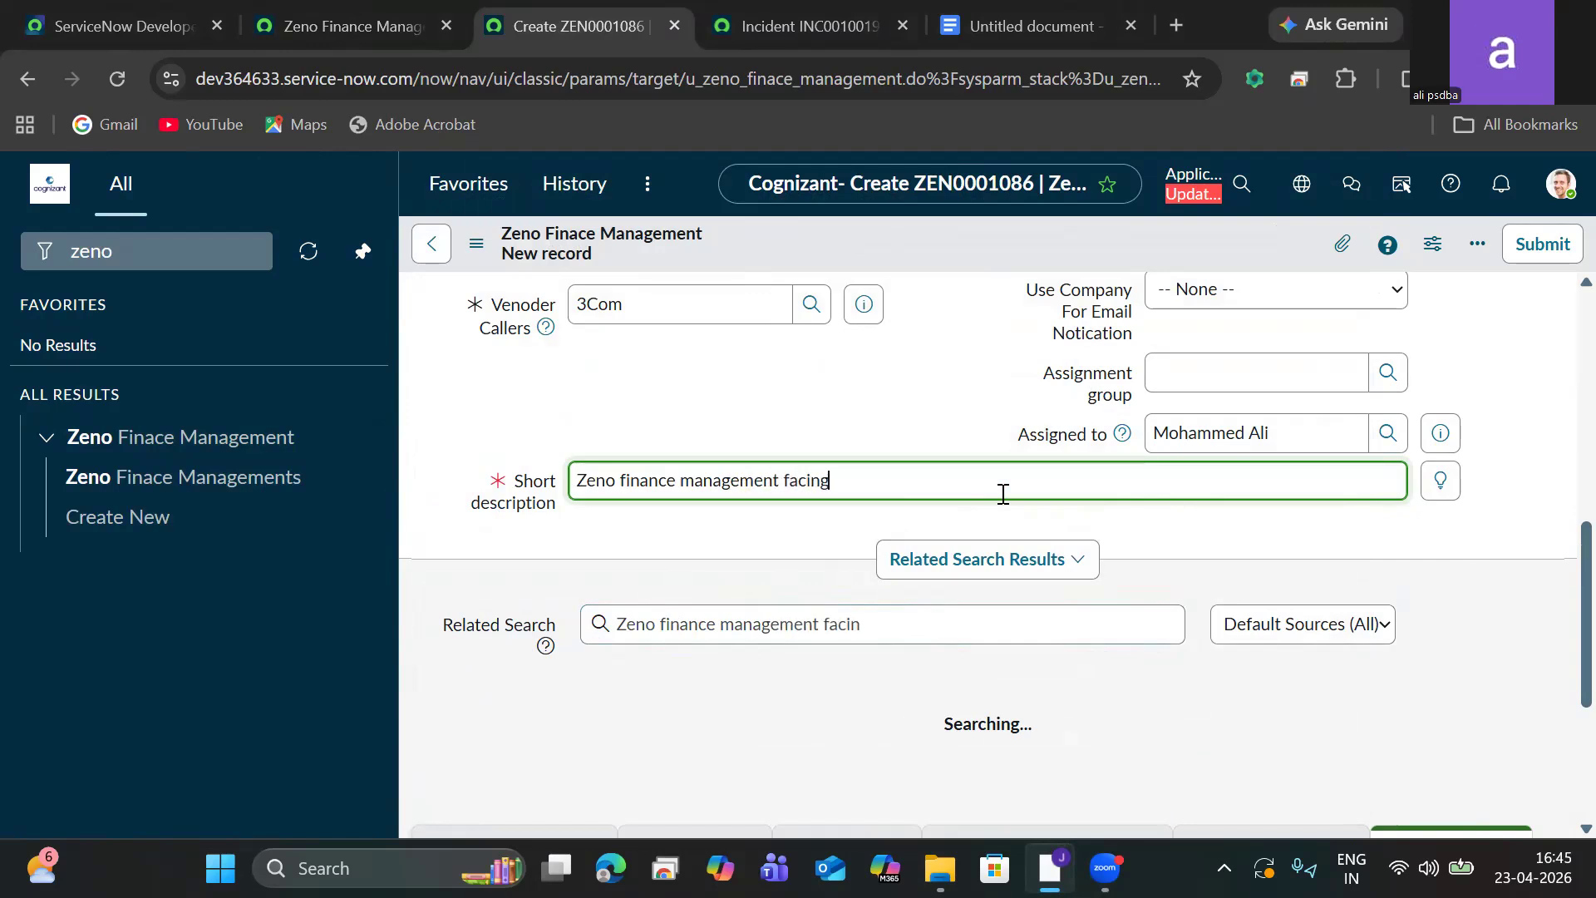
{"action": "type", "text": " memory issues"}
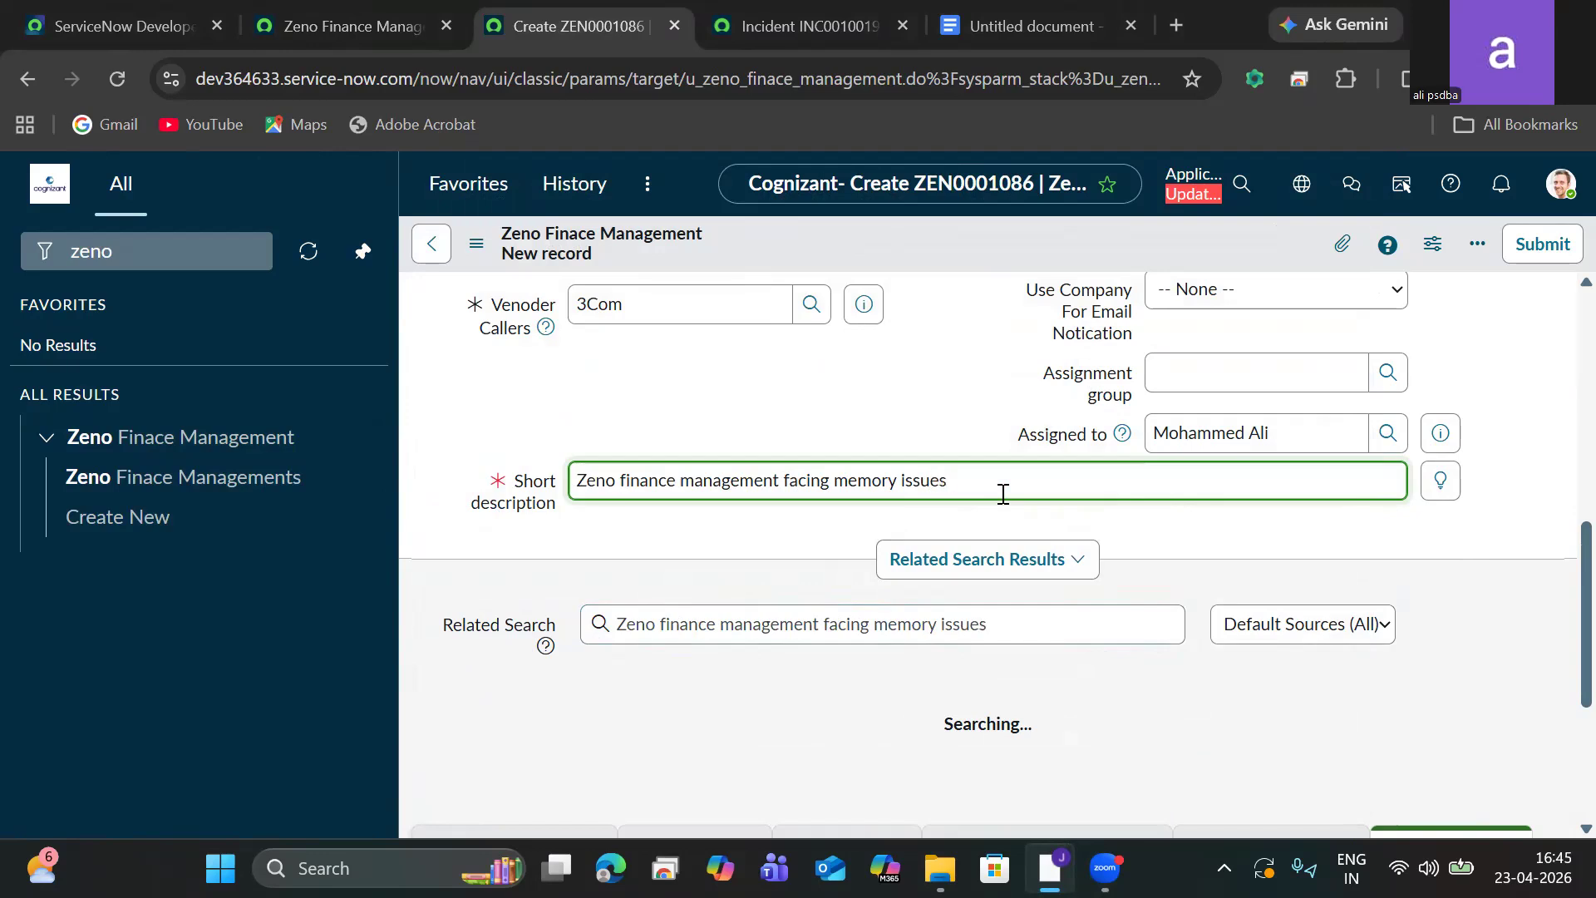
Complete the short description as "Zeno finance management facing memory issues".
{"action": "key", "text": "ctrl+a"}
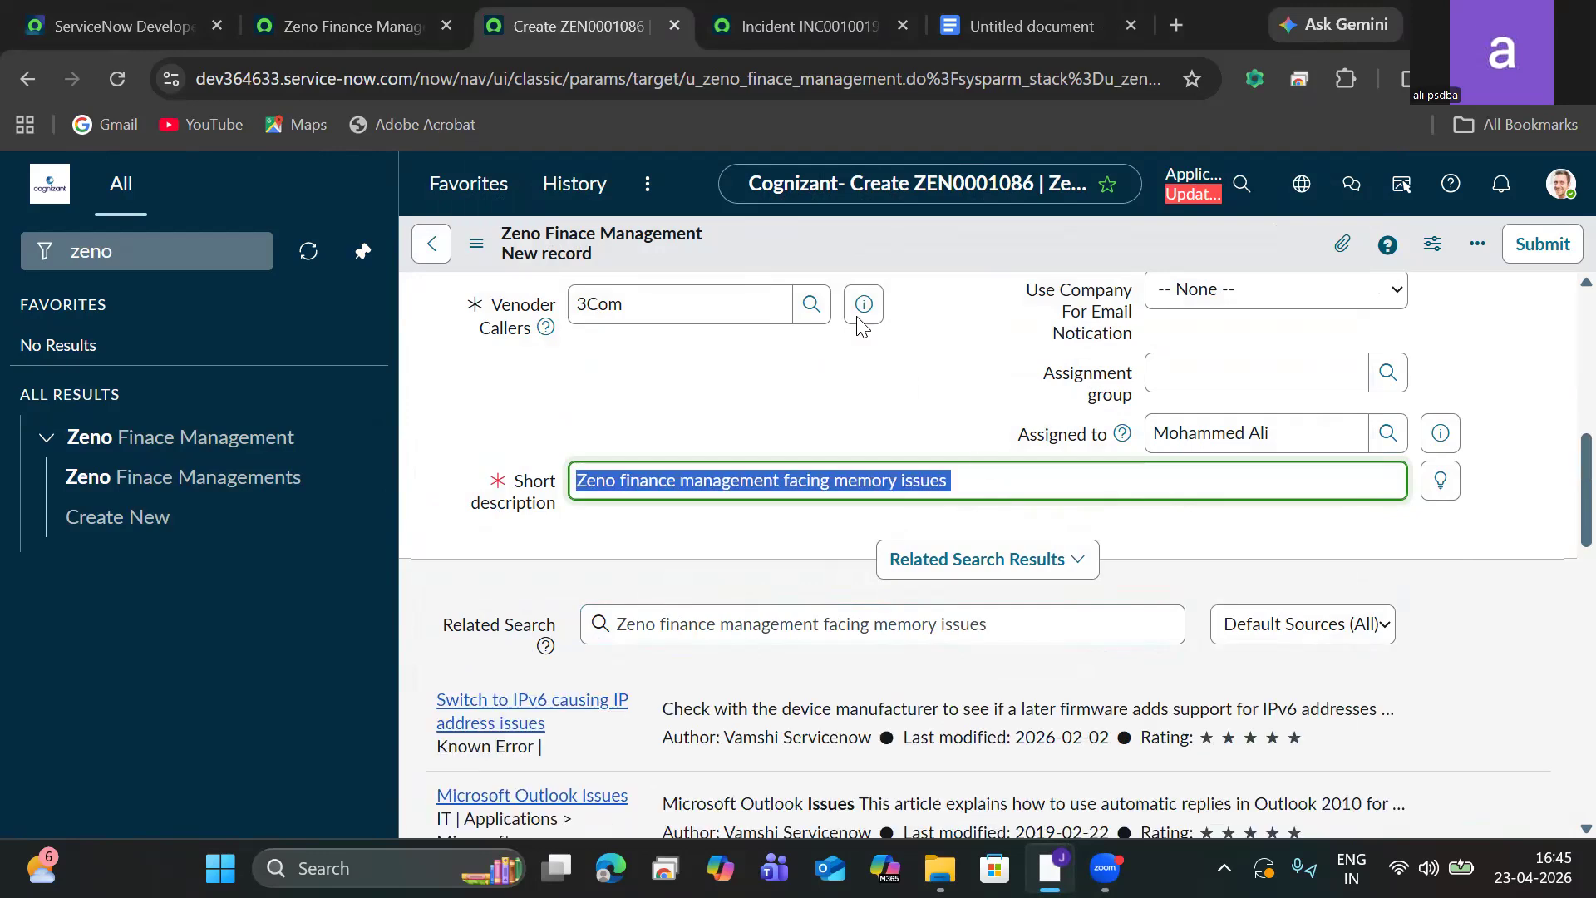
Open the related Microsoft Outlook Issues knowledge article, subscribe to it, and close it.
{"action": "left_click", "coordinate": [477, 247]}
{"action": "left_click", "coordinate": [476, 253]}
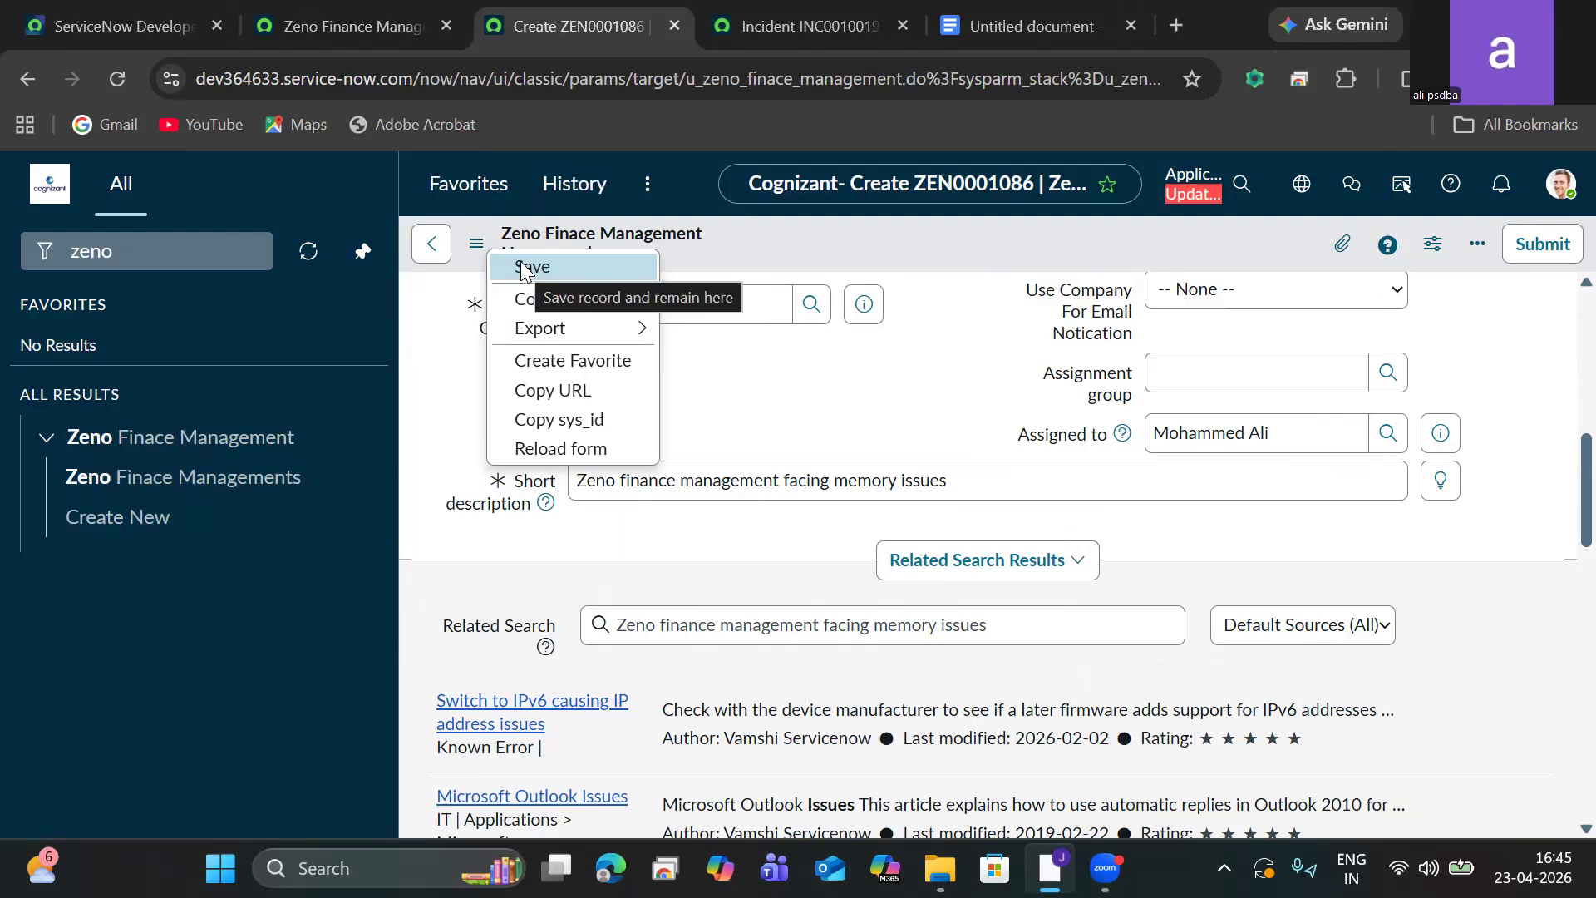
{"action": "left_click", "coordinate": [481, 816]}
{"action": "left_click", "coordinate": [499, 799]}
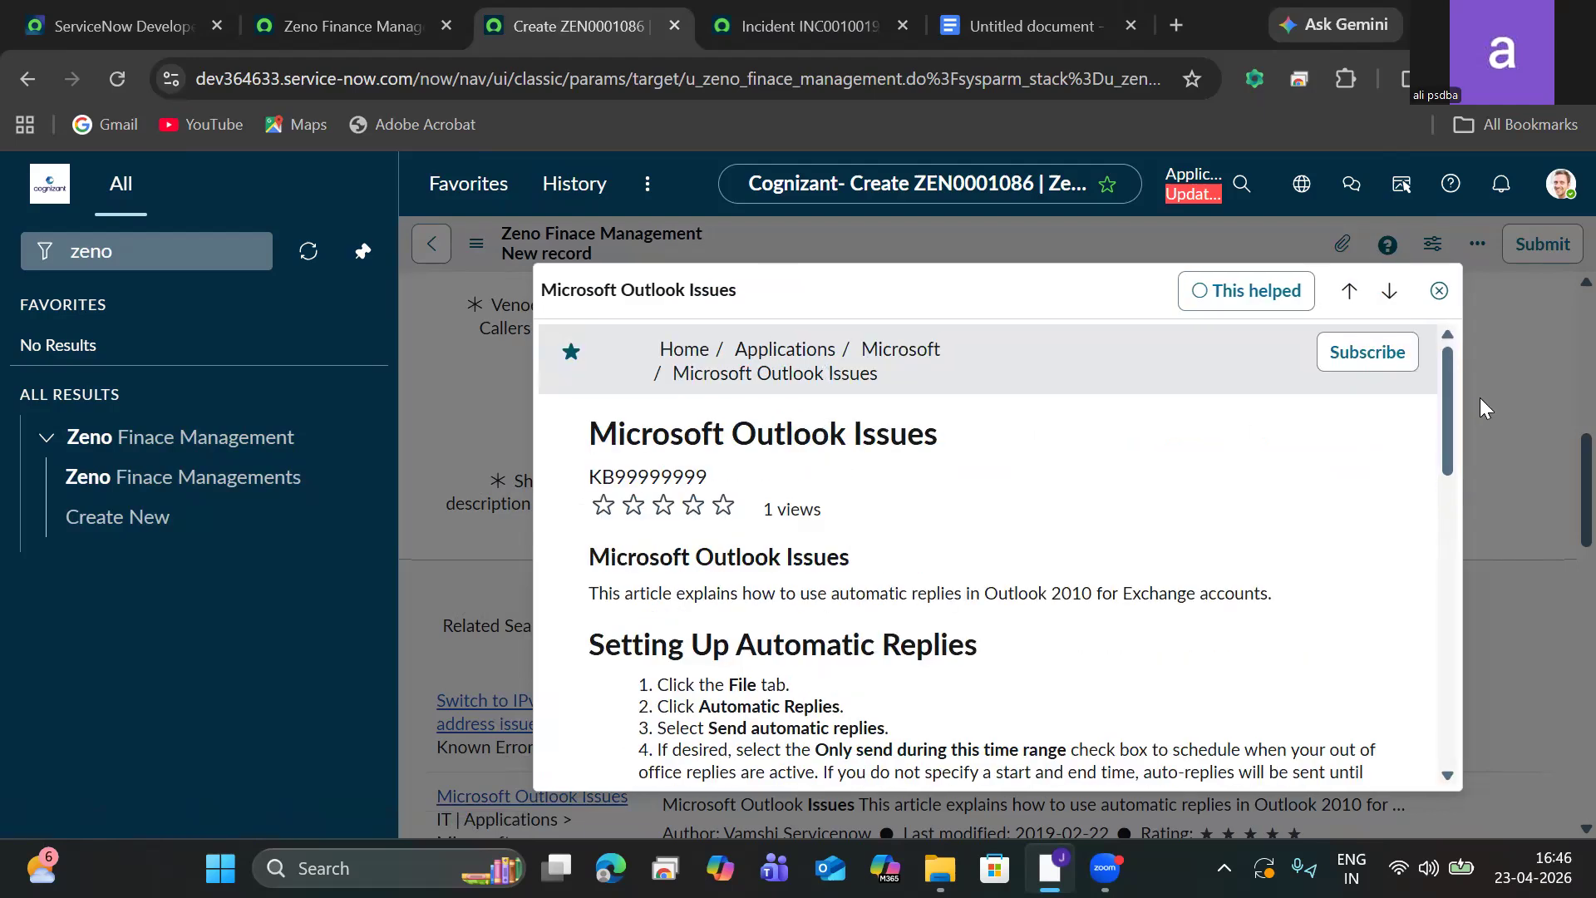
{"action": "left_click_drag", "start_coordinate": [1453, 380], "coordinate": [1420, 719]}
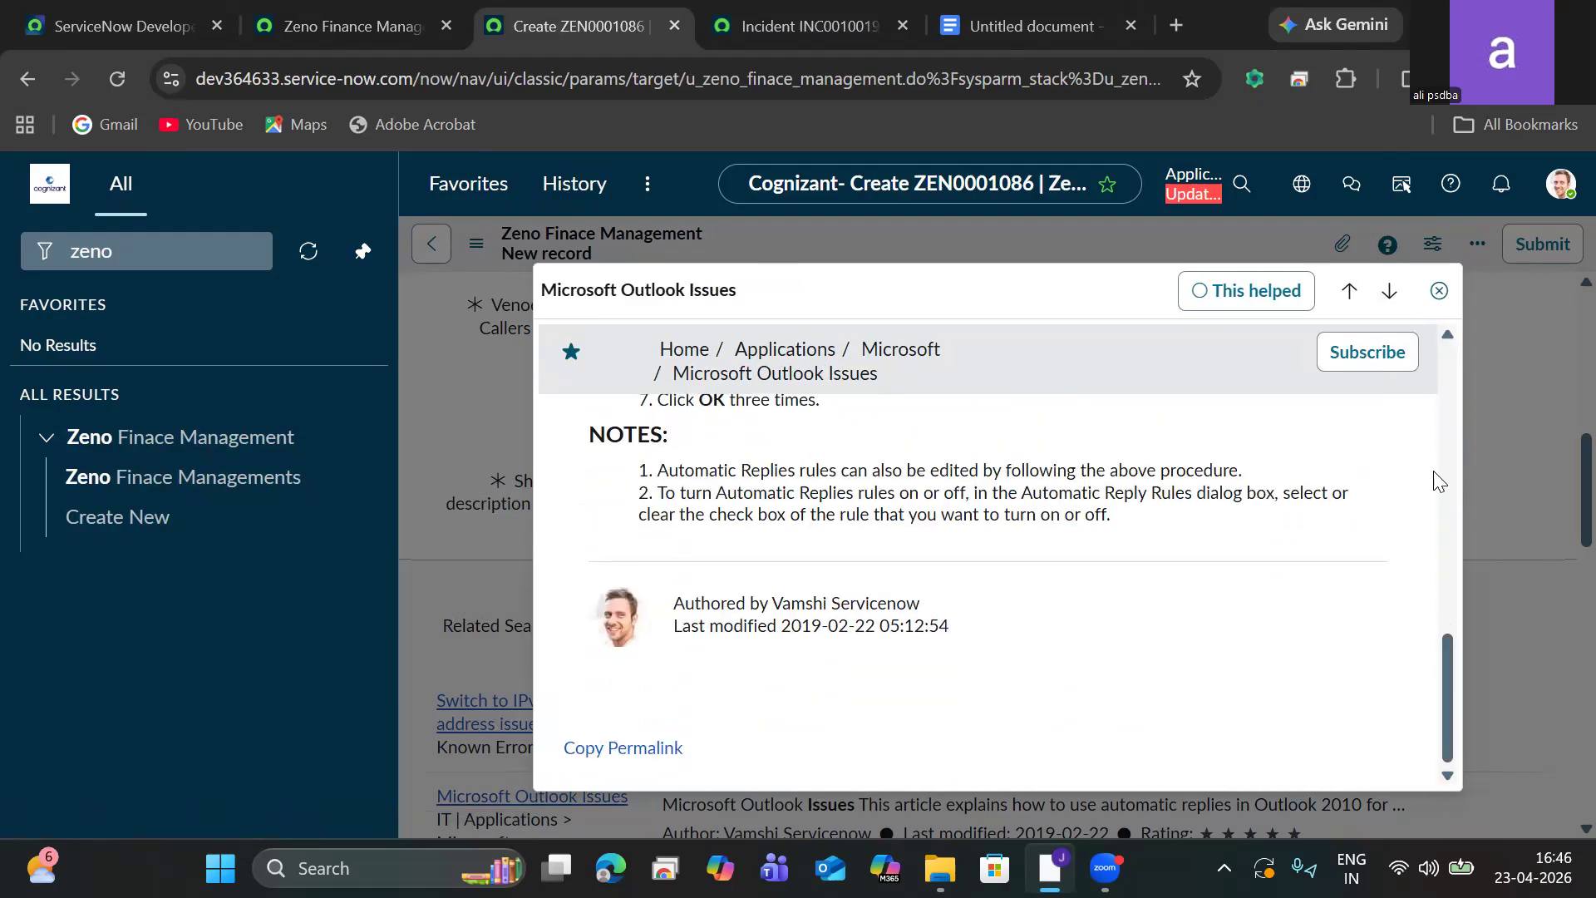
{"action": "left_click", "coordinate": [1351, 357]}
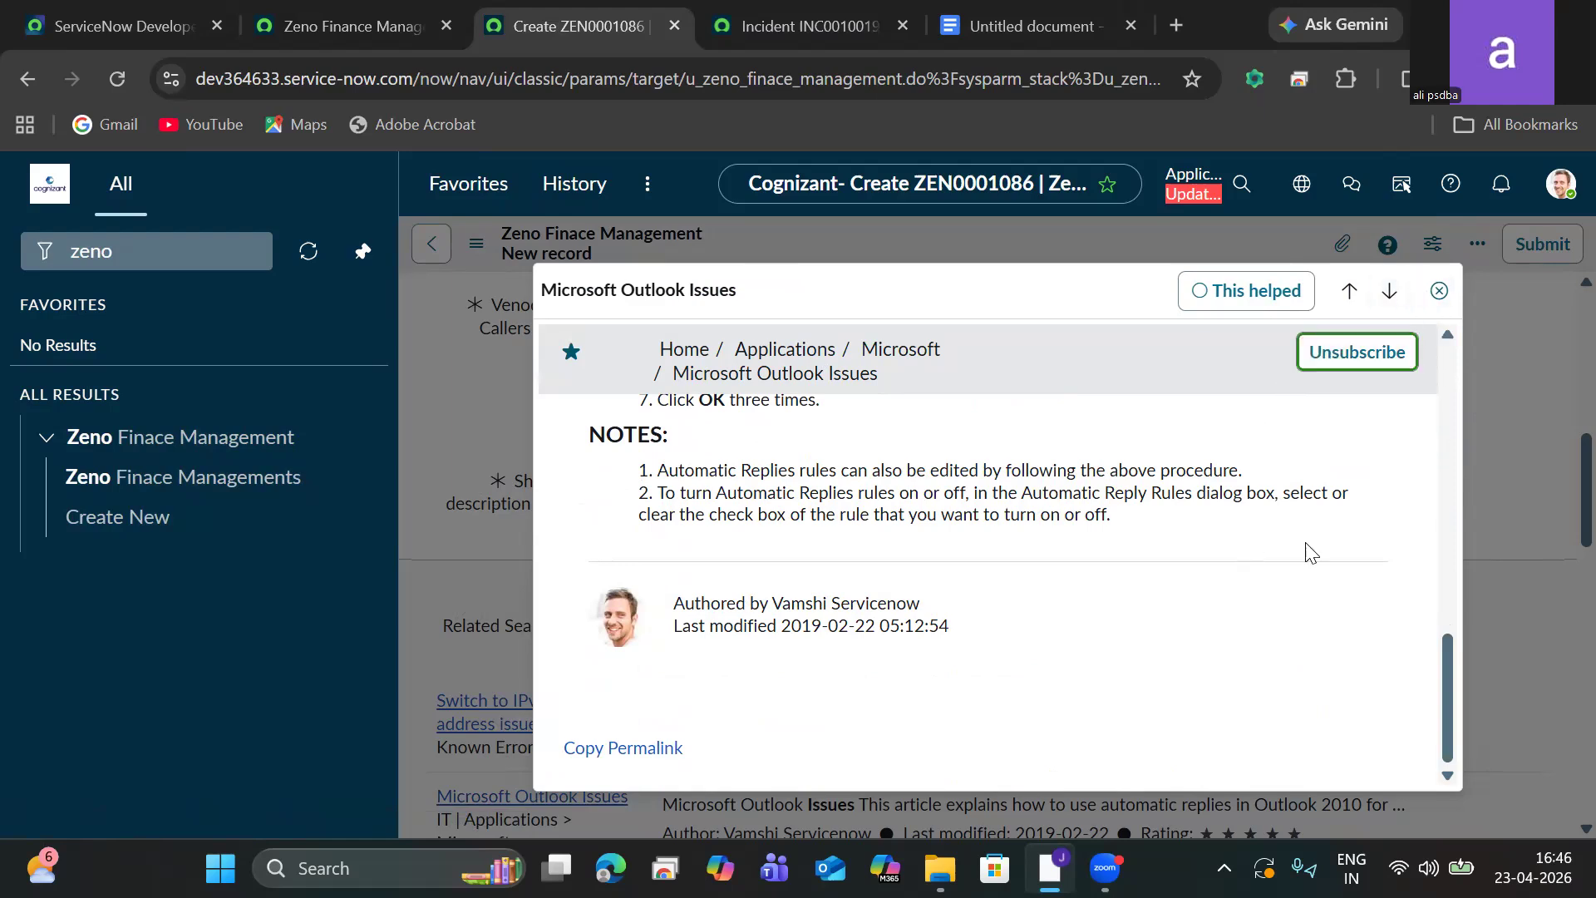
{"action": "left_click", "coordinate": [1440, 294]}
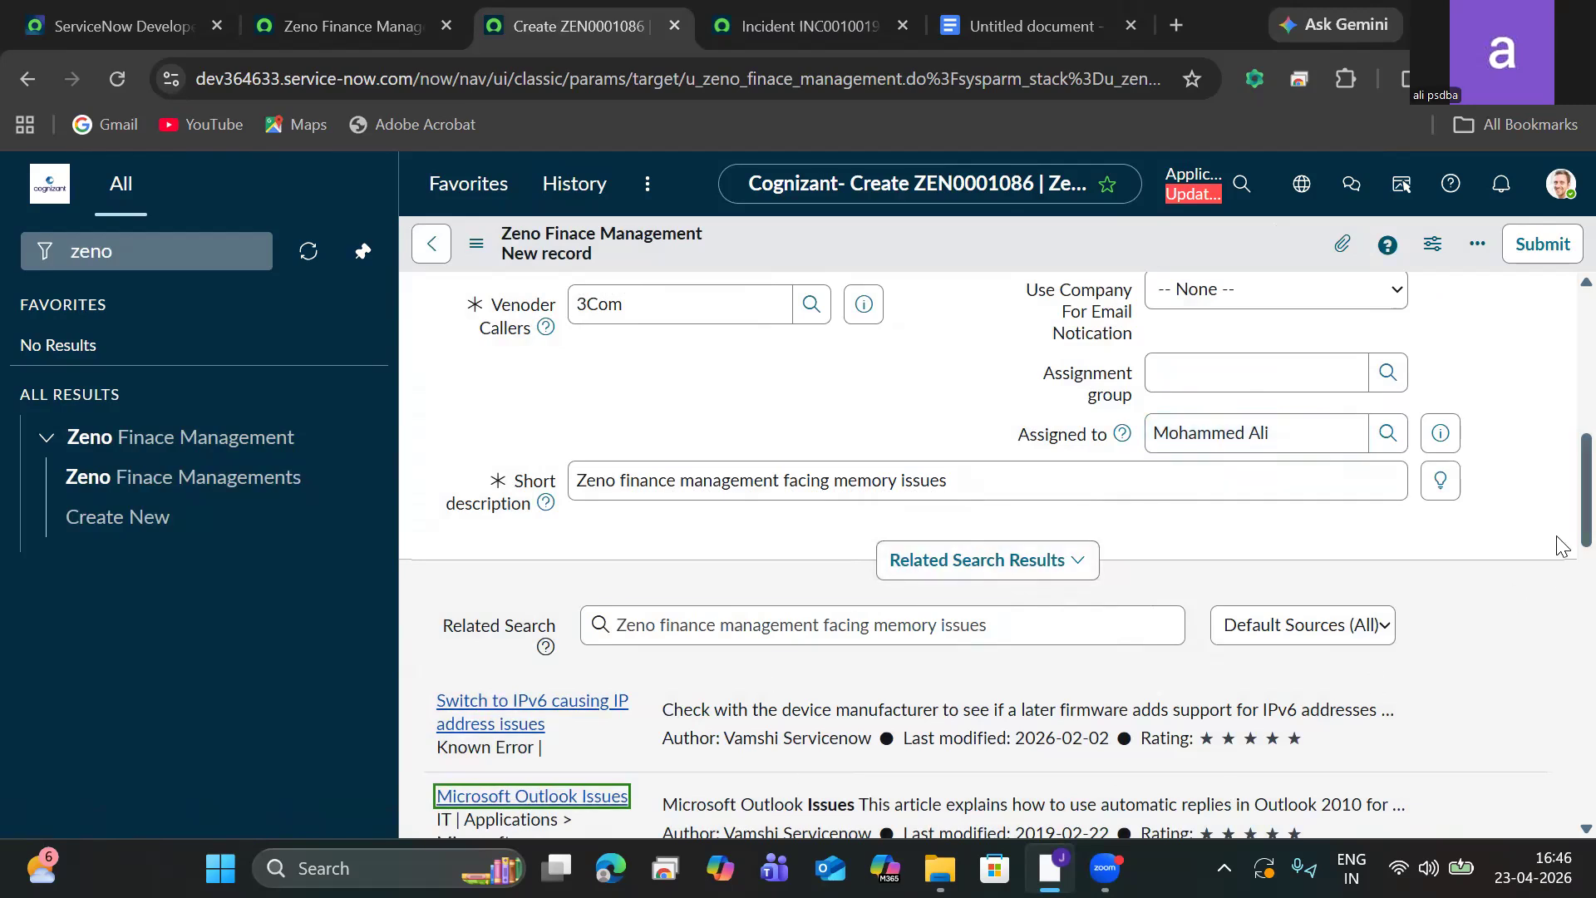
Save the new Zeno Finance Management record and stay on the form.
{"action": "scroll", "coordinate": [1564, 565], "scroll_direction": "down", "scroll_amount": 3}
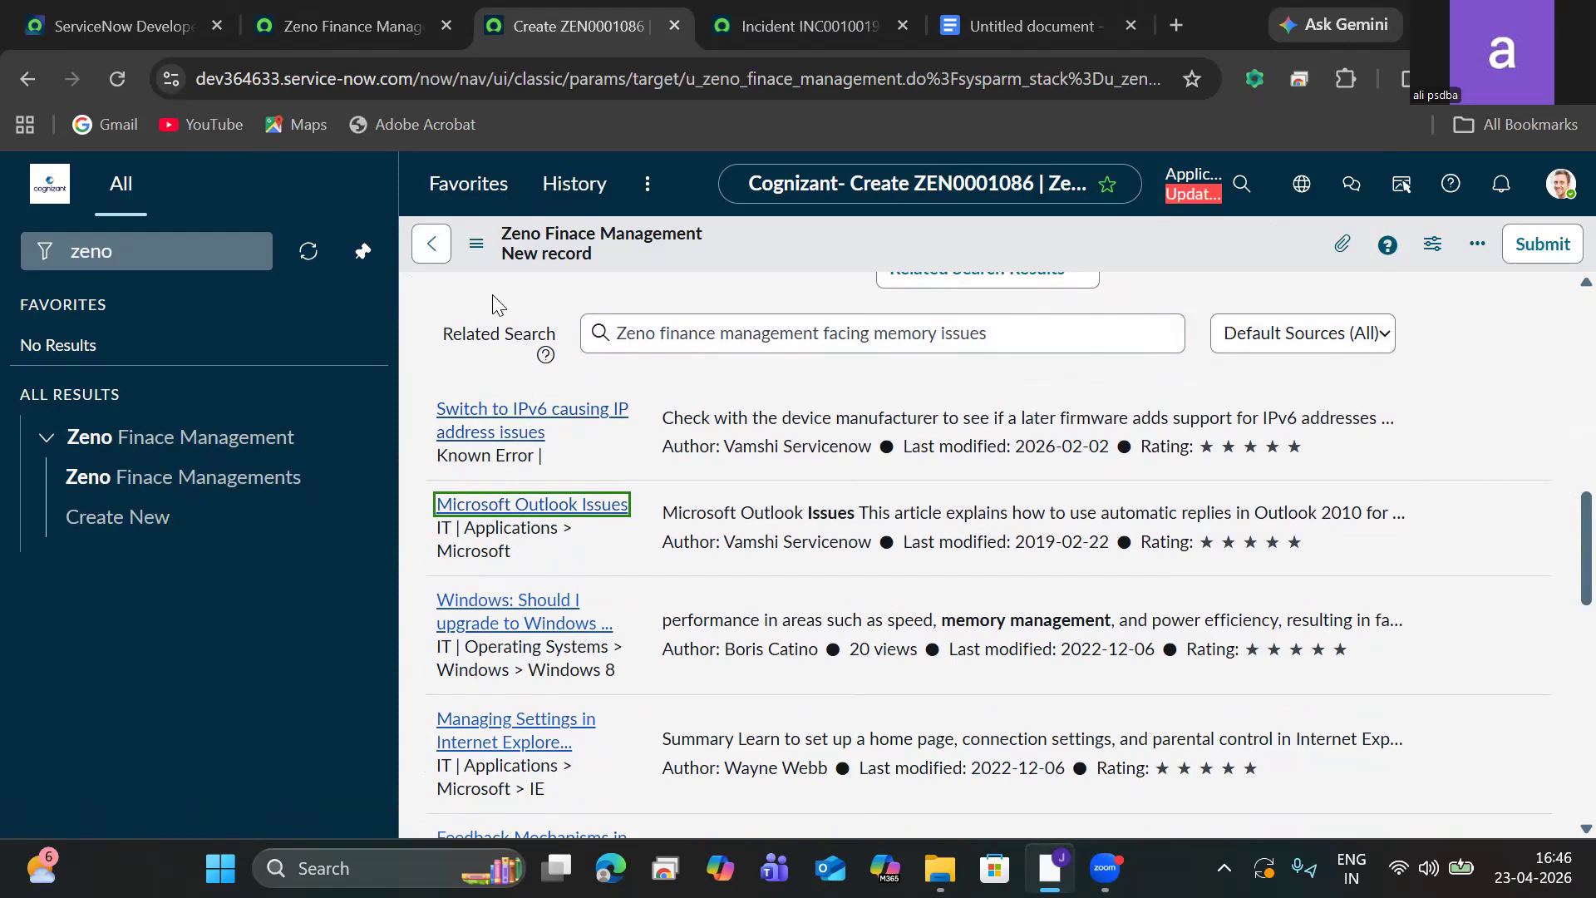
{"action": "left_click", "coordinate": [476, 243]}
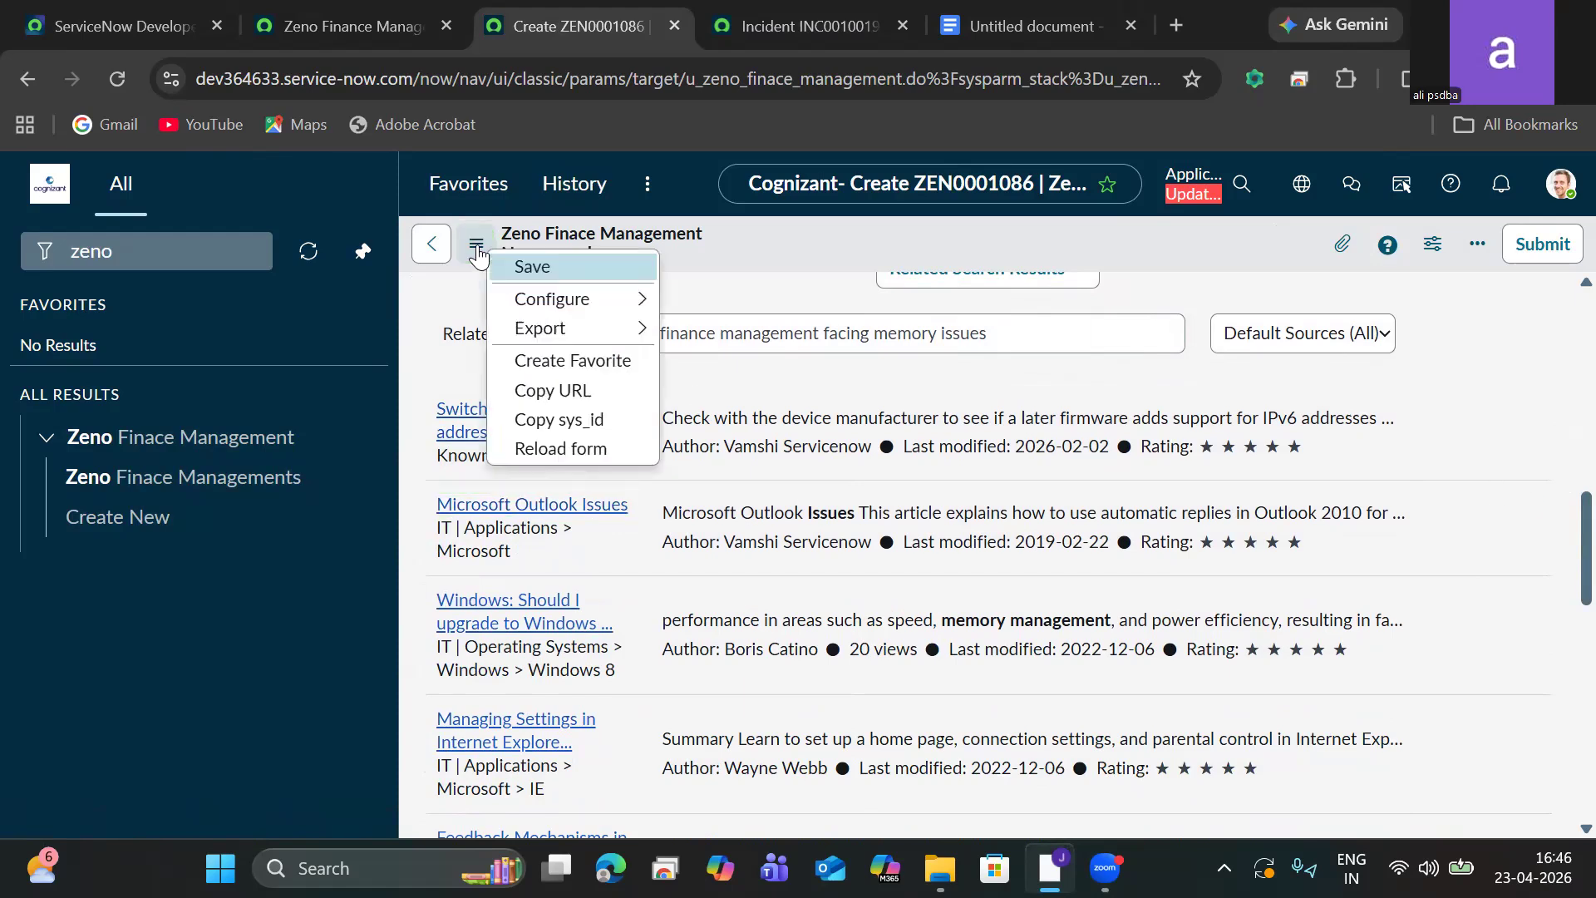
{"action": "left_click", "coordinate": [543, 268]}
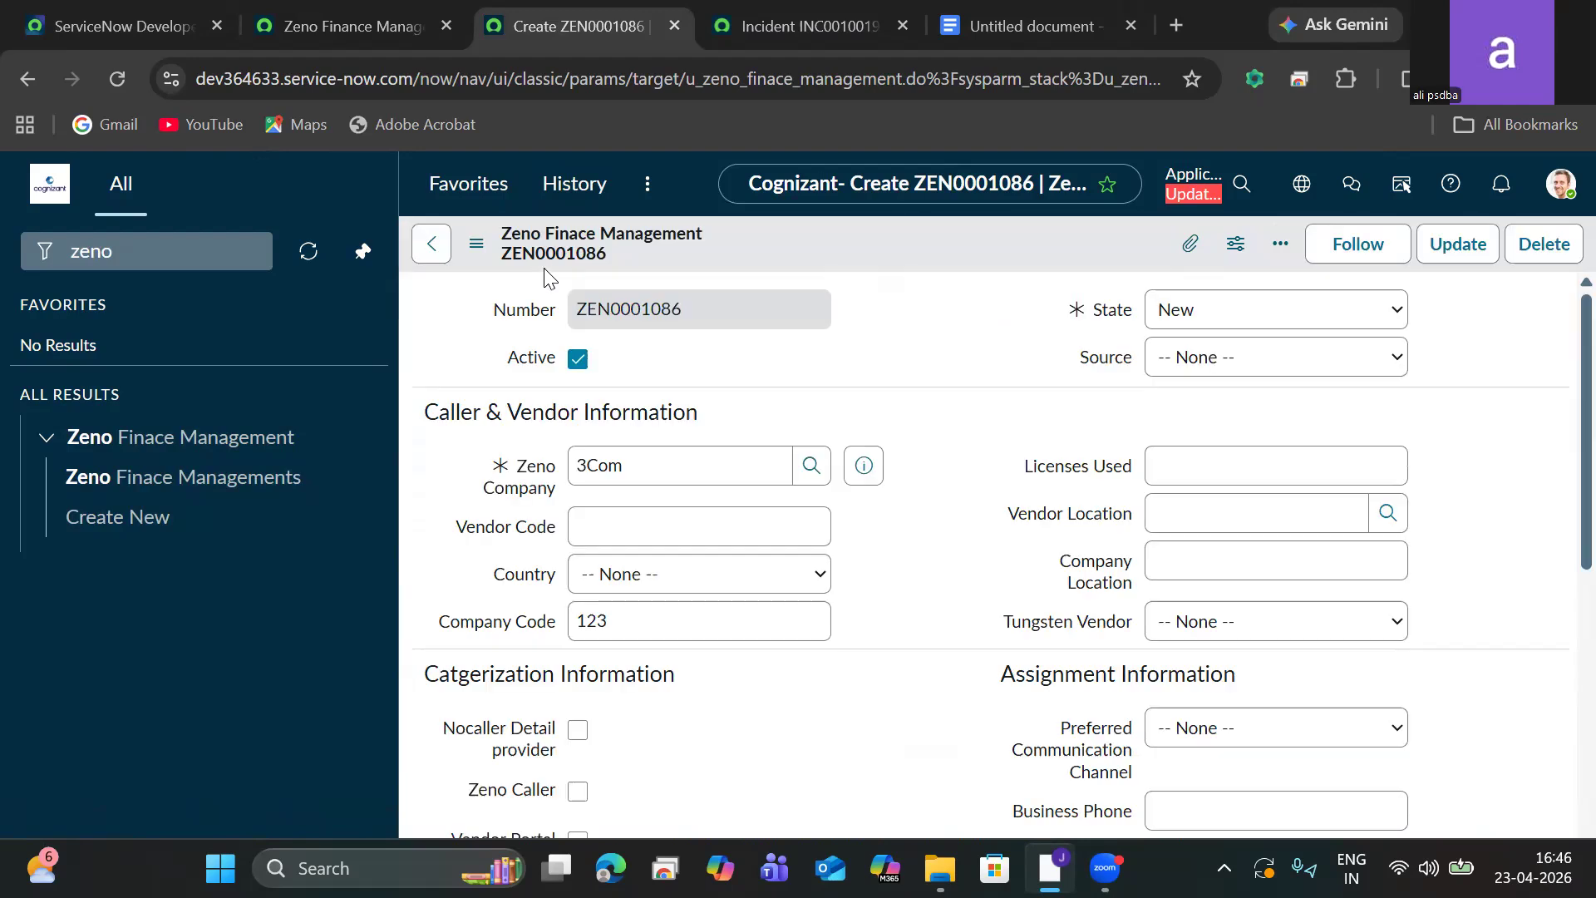
Open the Emails system log by filtering the navigator for "emails".
{"action": "left_click", "coordinate": [210, 248]}
{"action": "key", "text": "ctrl+a"}
{"action": "key", "text": "BackSpace"}
{"action": "type", "text": "emails"}
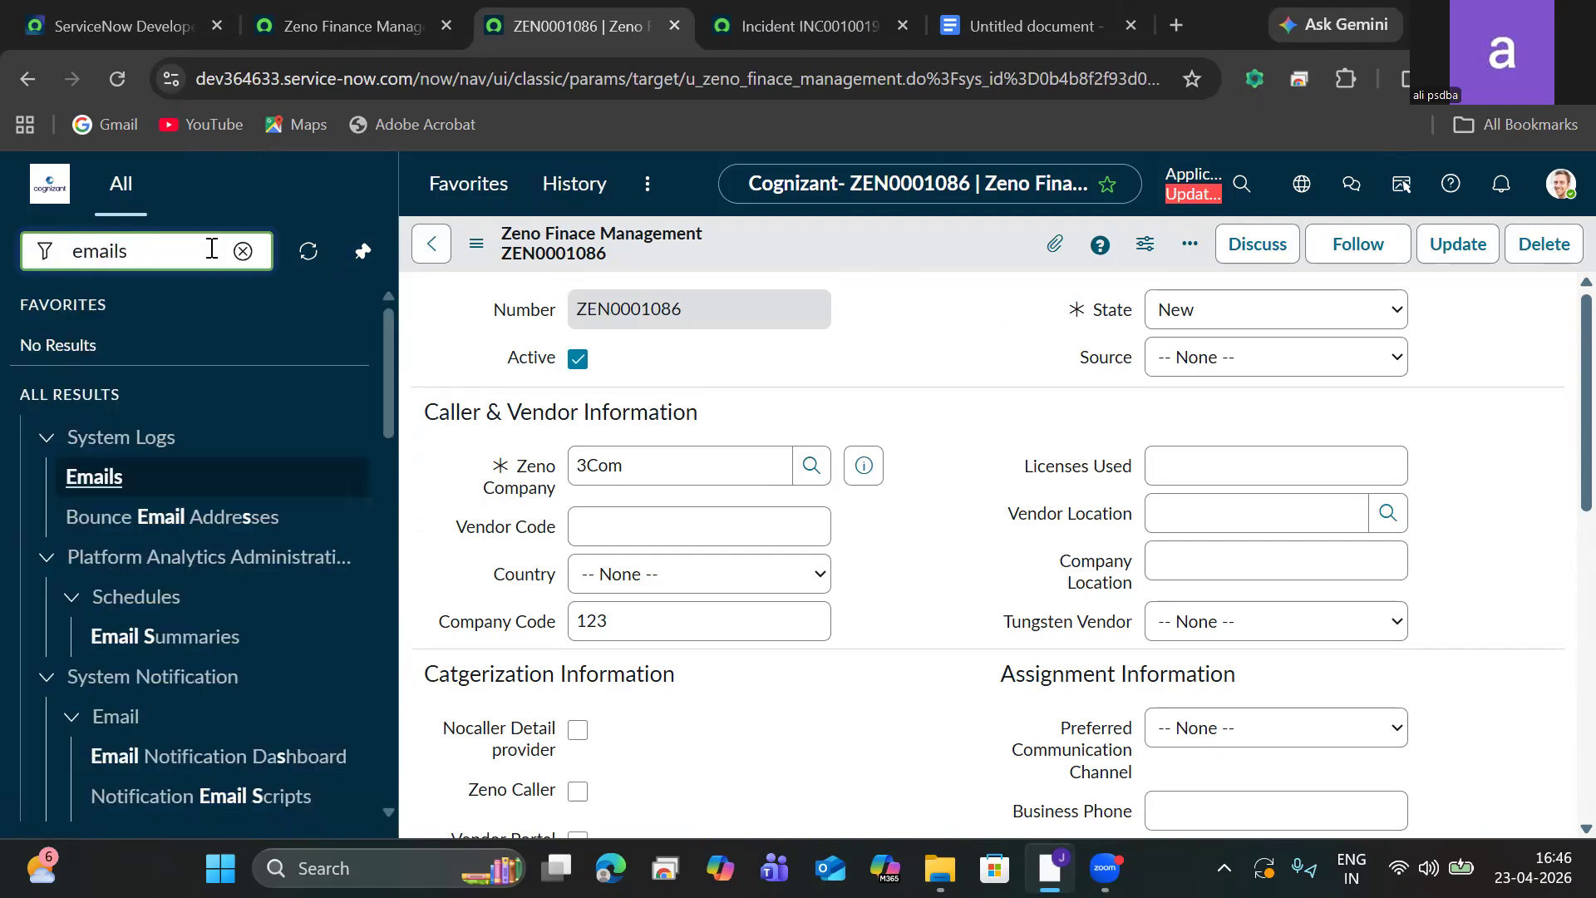
{"action": "left_click", "coordinate": [114, 487]}
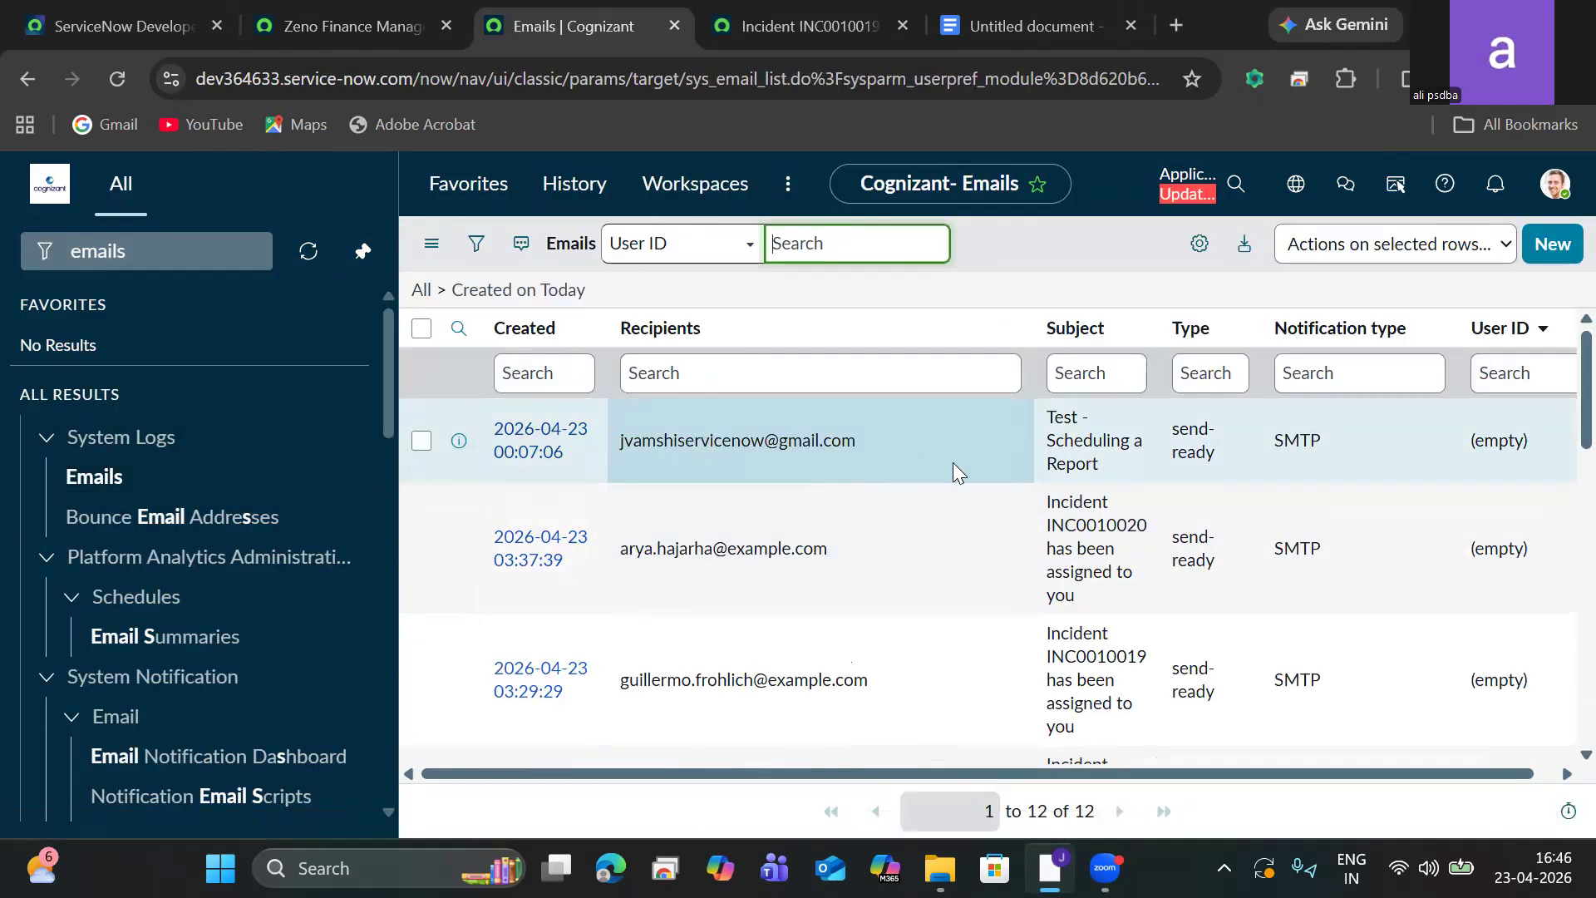
Filter today's emails by subject starting with ZEN0000086, then shorten it to ZEN00.
{"action": "left_click", "coordinate": [1079, 371]}
{"action": "type", "text": "ZEN00"}
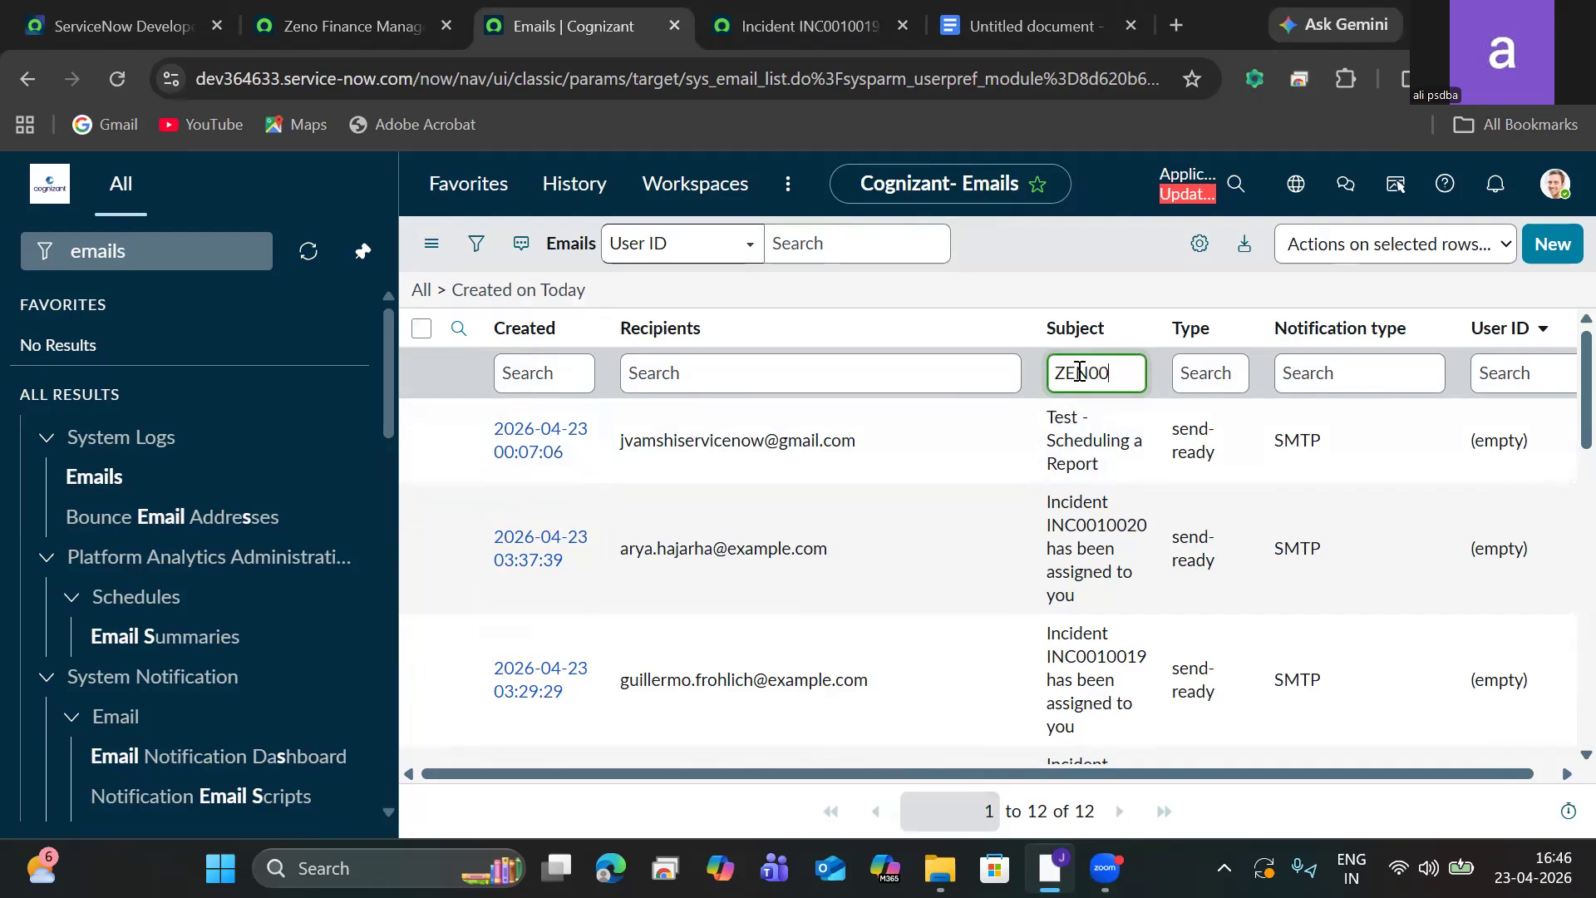
{"action": "type", "text": "00086"}
{"action": "key", "text": "Return"}
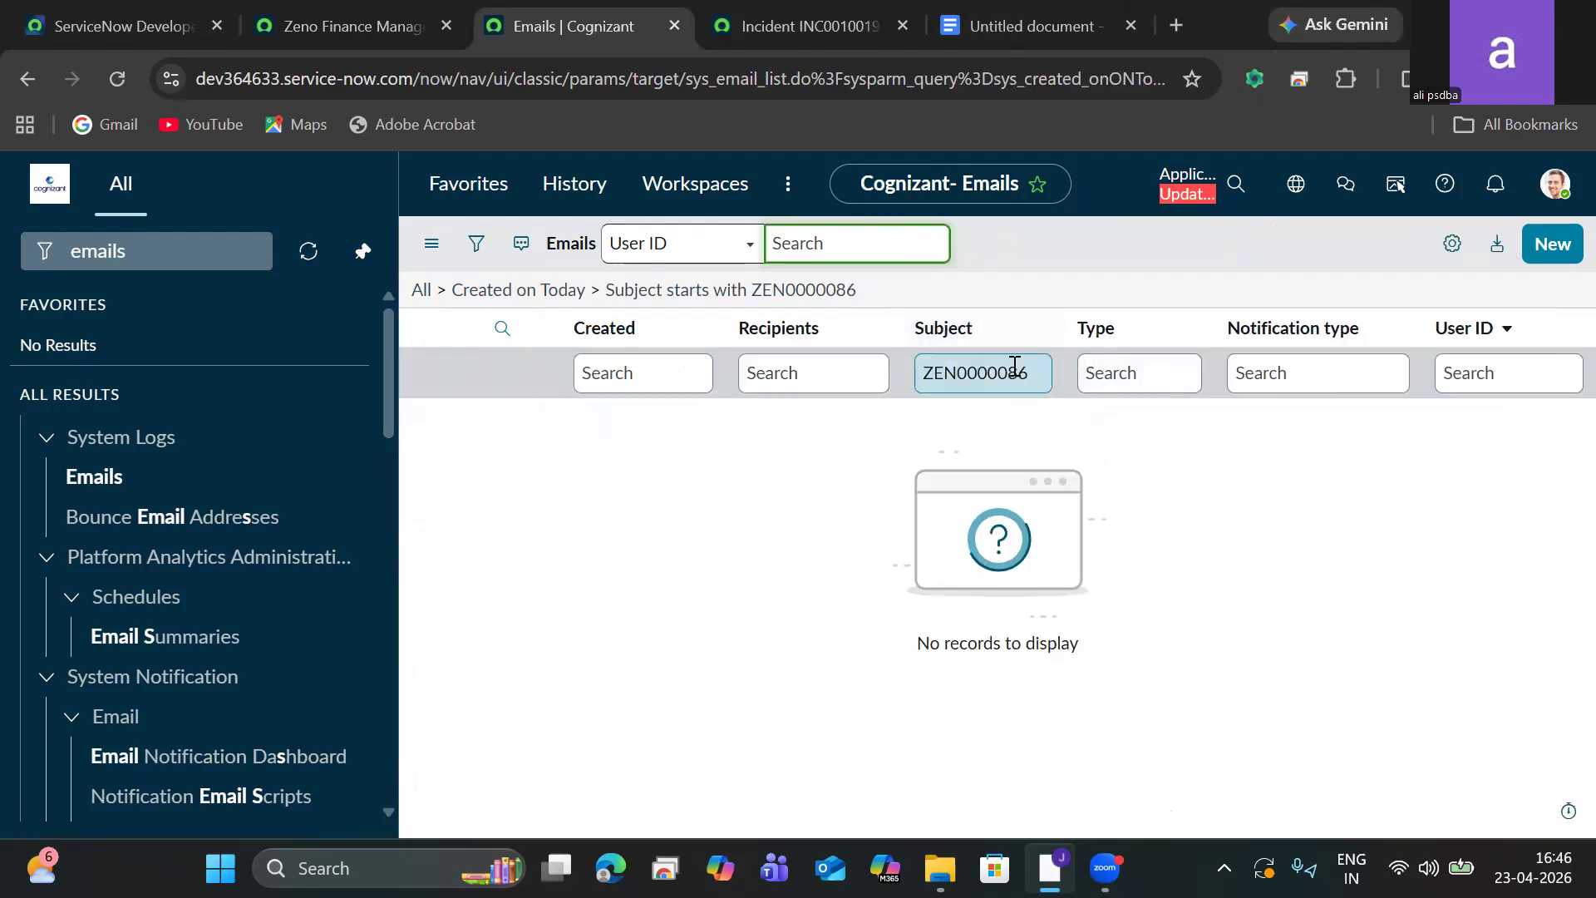
{"action": "left_click", "coordinate": [1029, 379]}
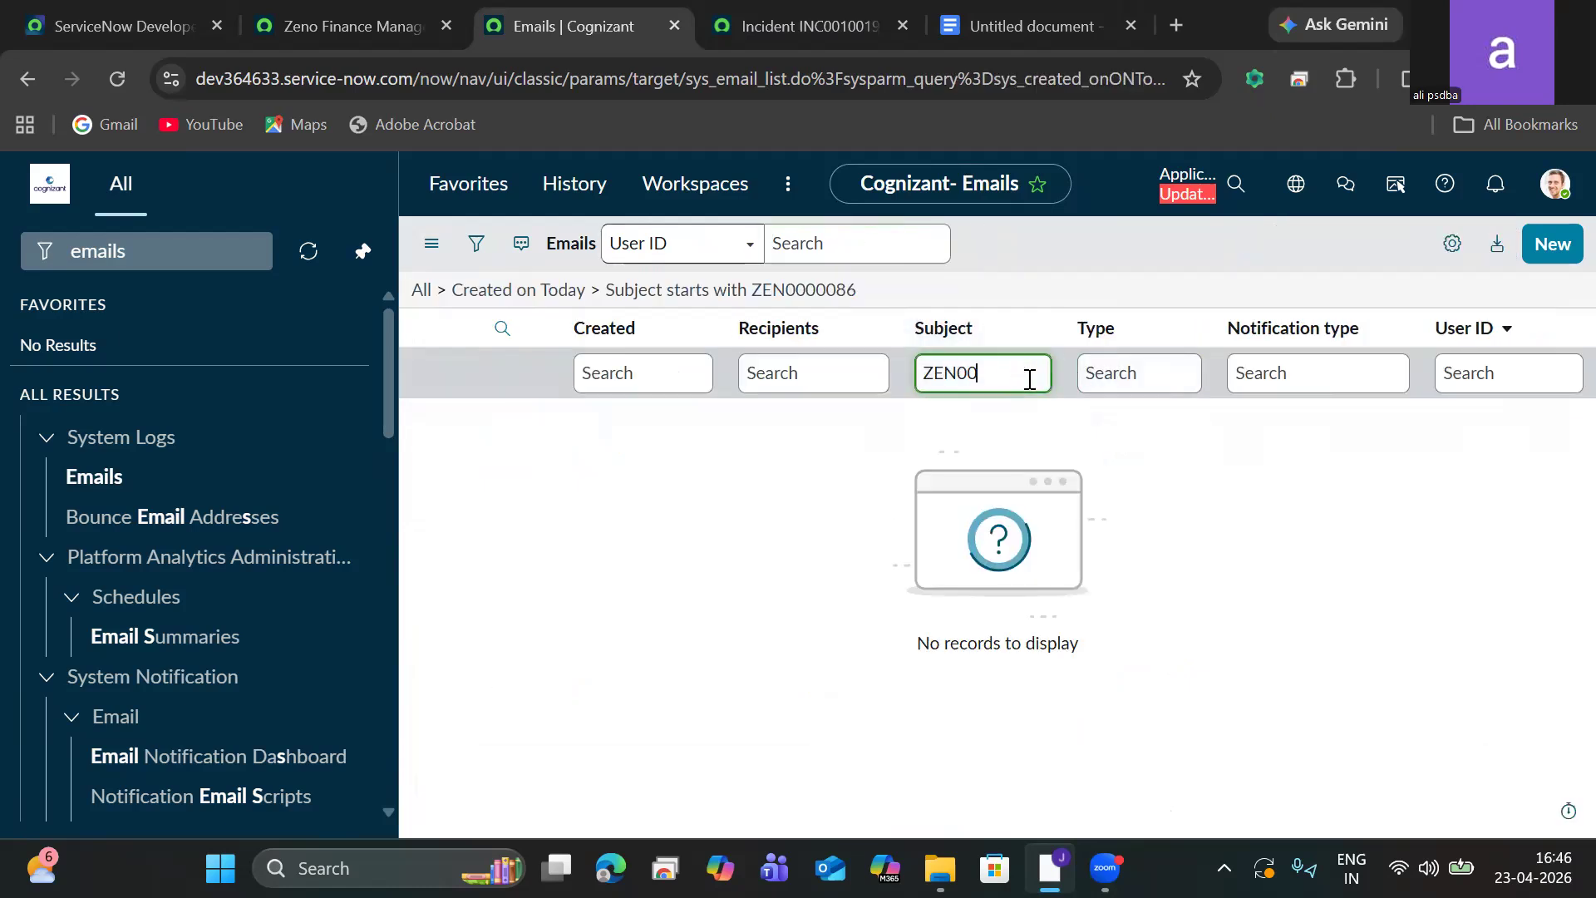
{"action": "key", "text": "Return"}
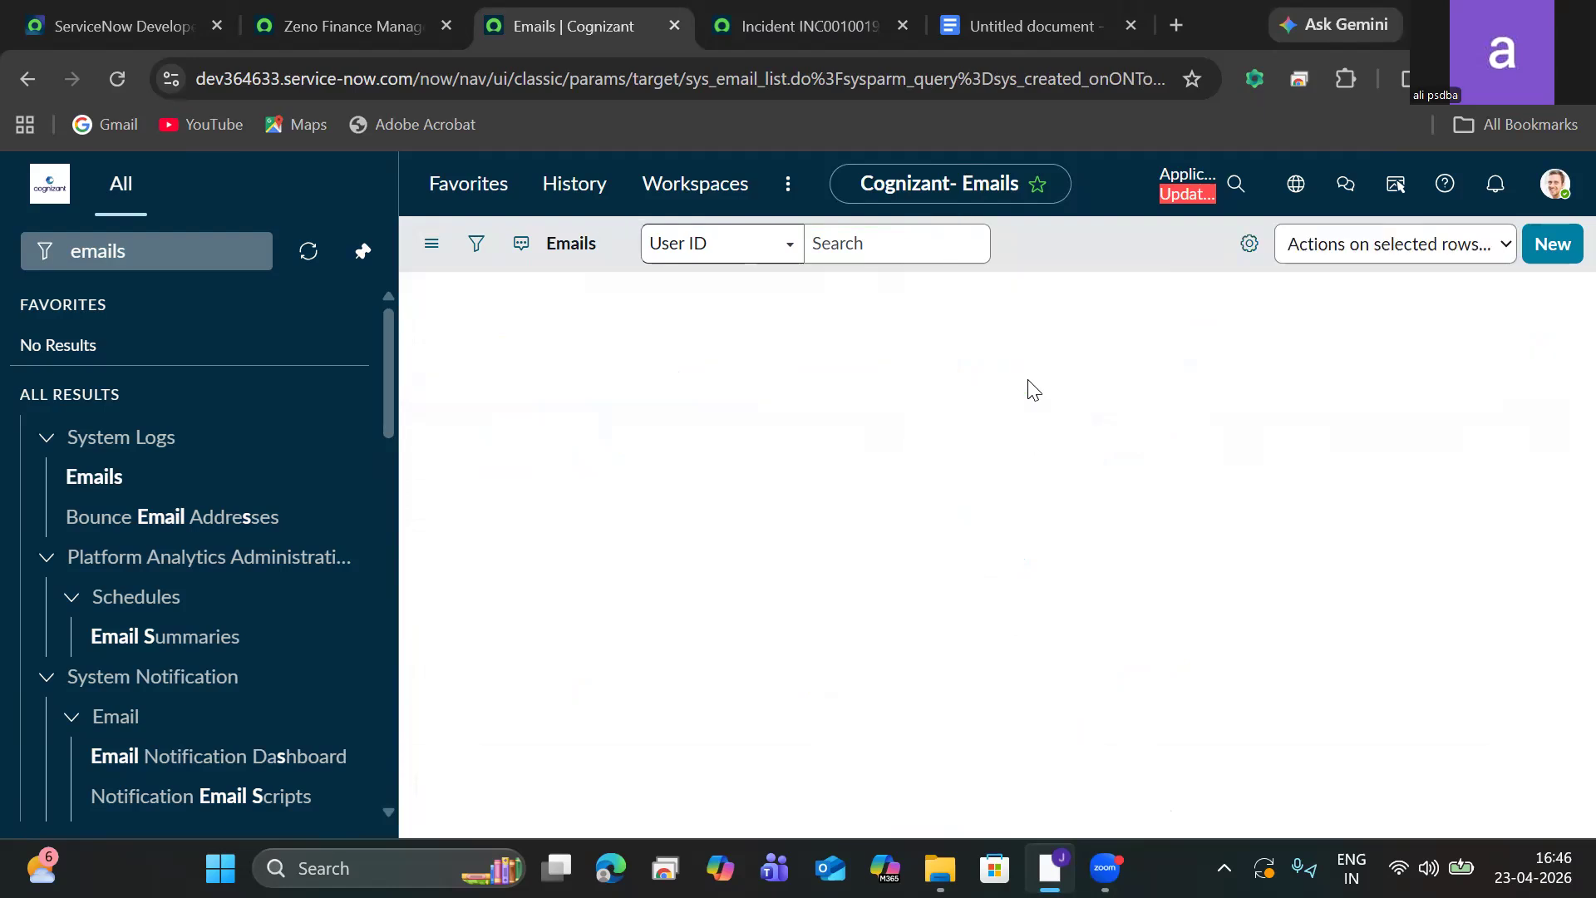
Clear the subject filter and show all emails.
{"action": "left_click", "coordinate": [965, 358]}
{"action": "key", "text": "ctrl+a"}
{"action": "key", "text": "BackSpace"}
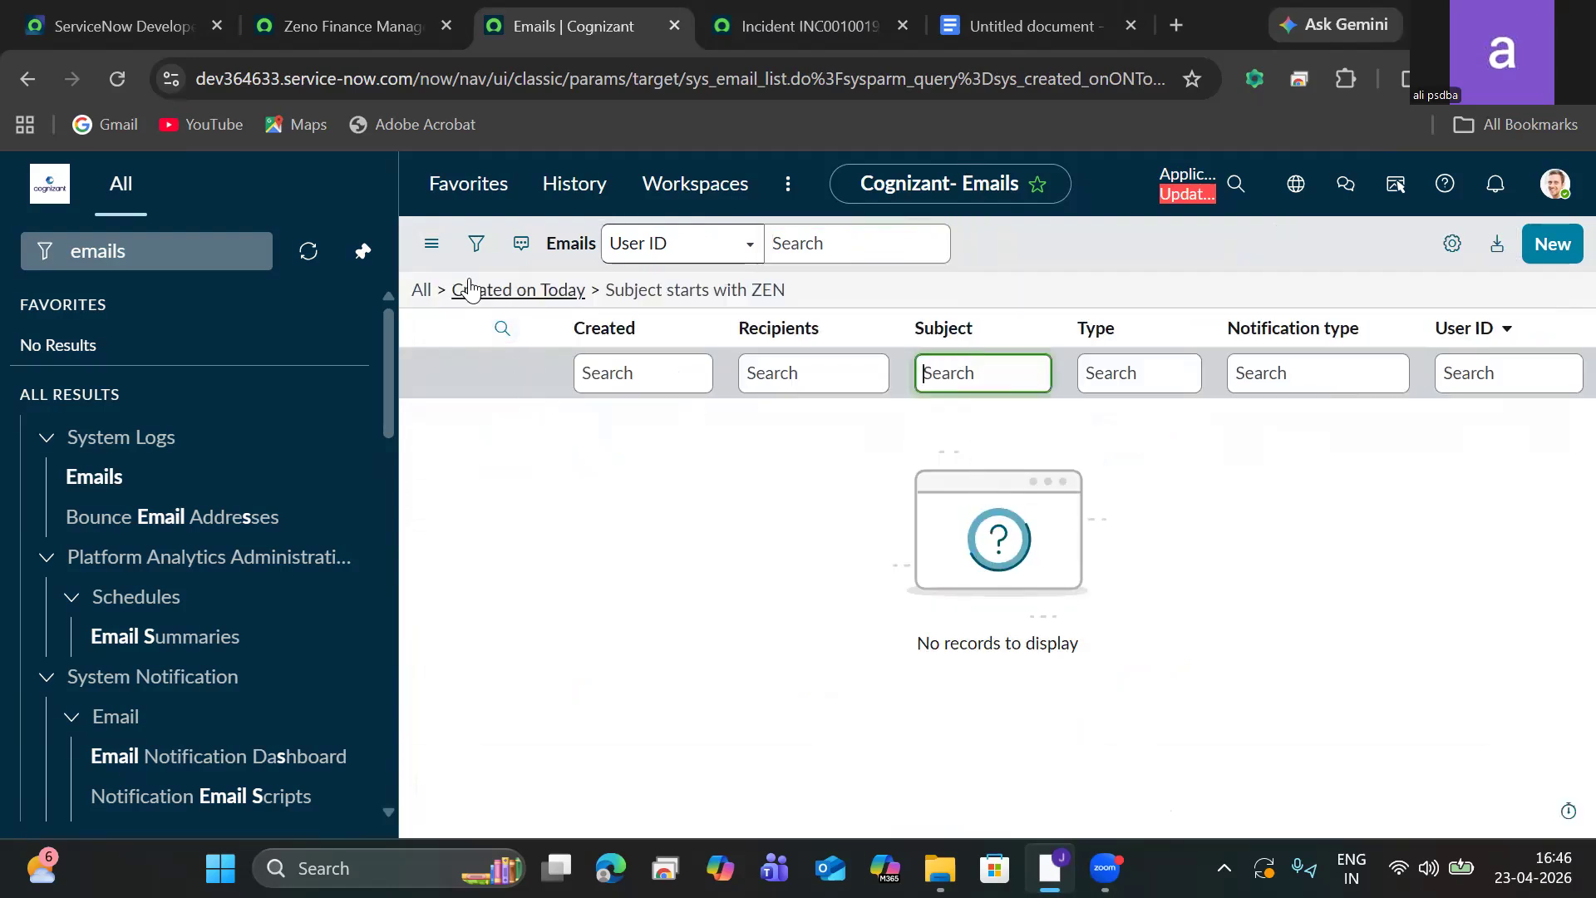
{"action": "left_click", "coordinate": [424, 293]}
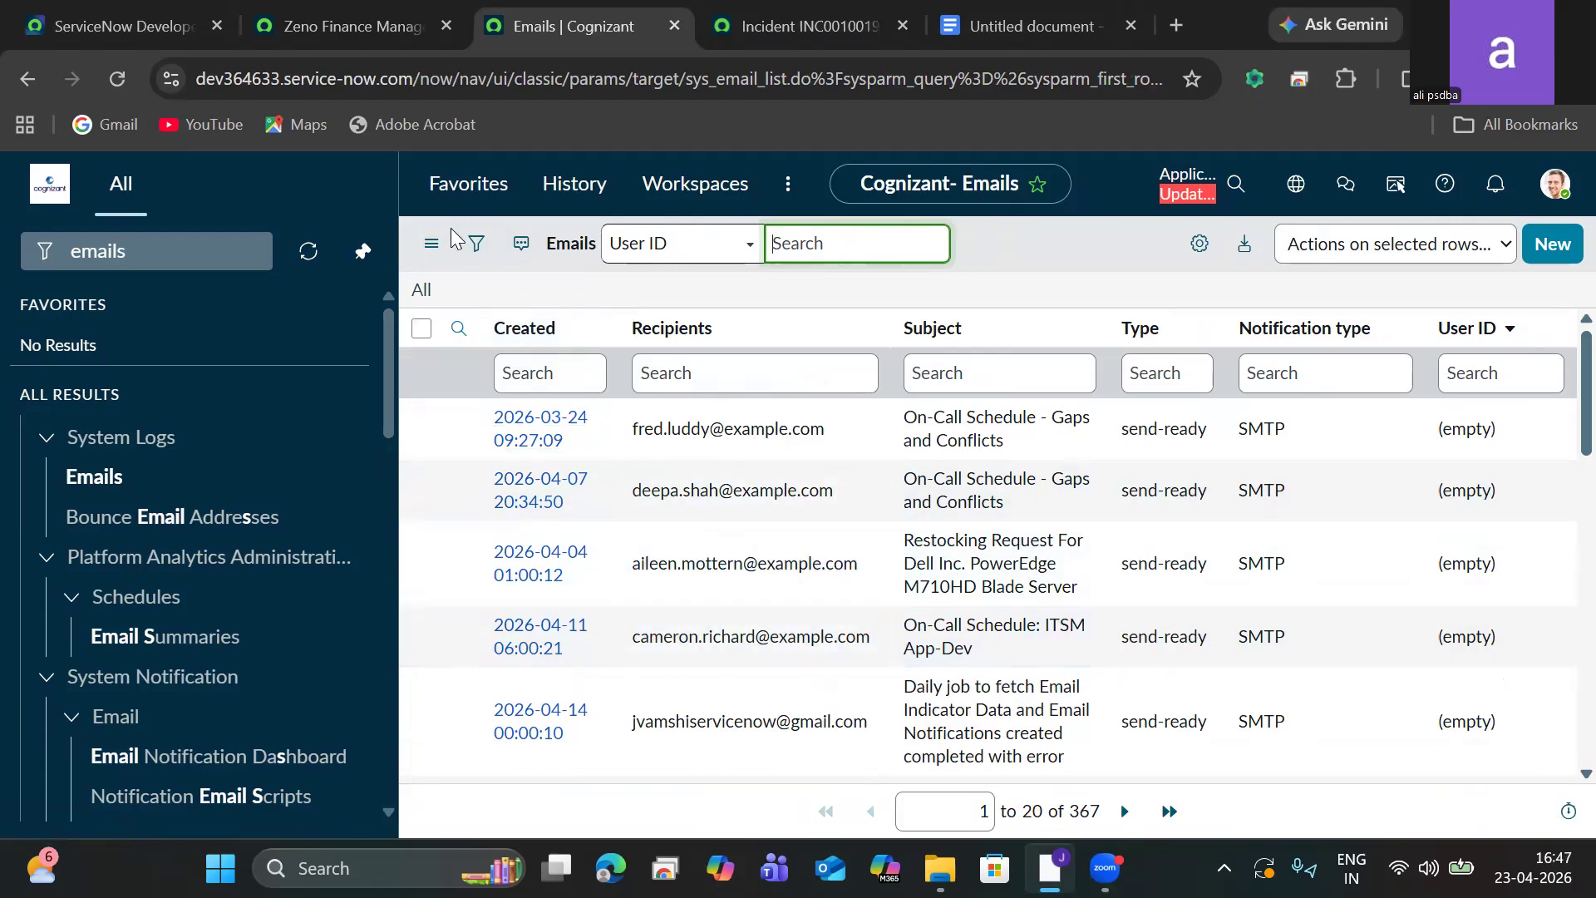
Refresh the email list and scroll through the entries looking for the new notification.
{"action": "left_click", "coordinate": [431, 243]}
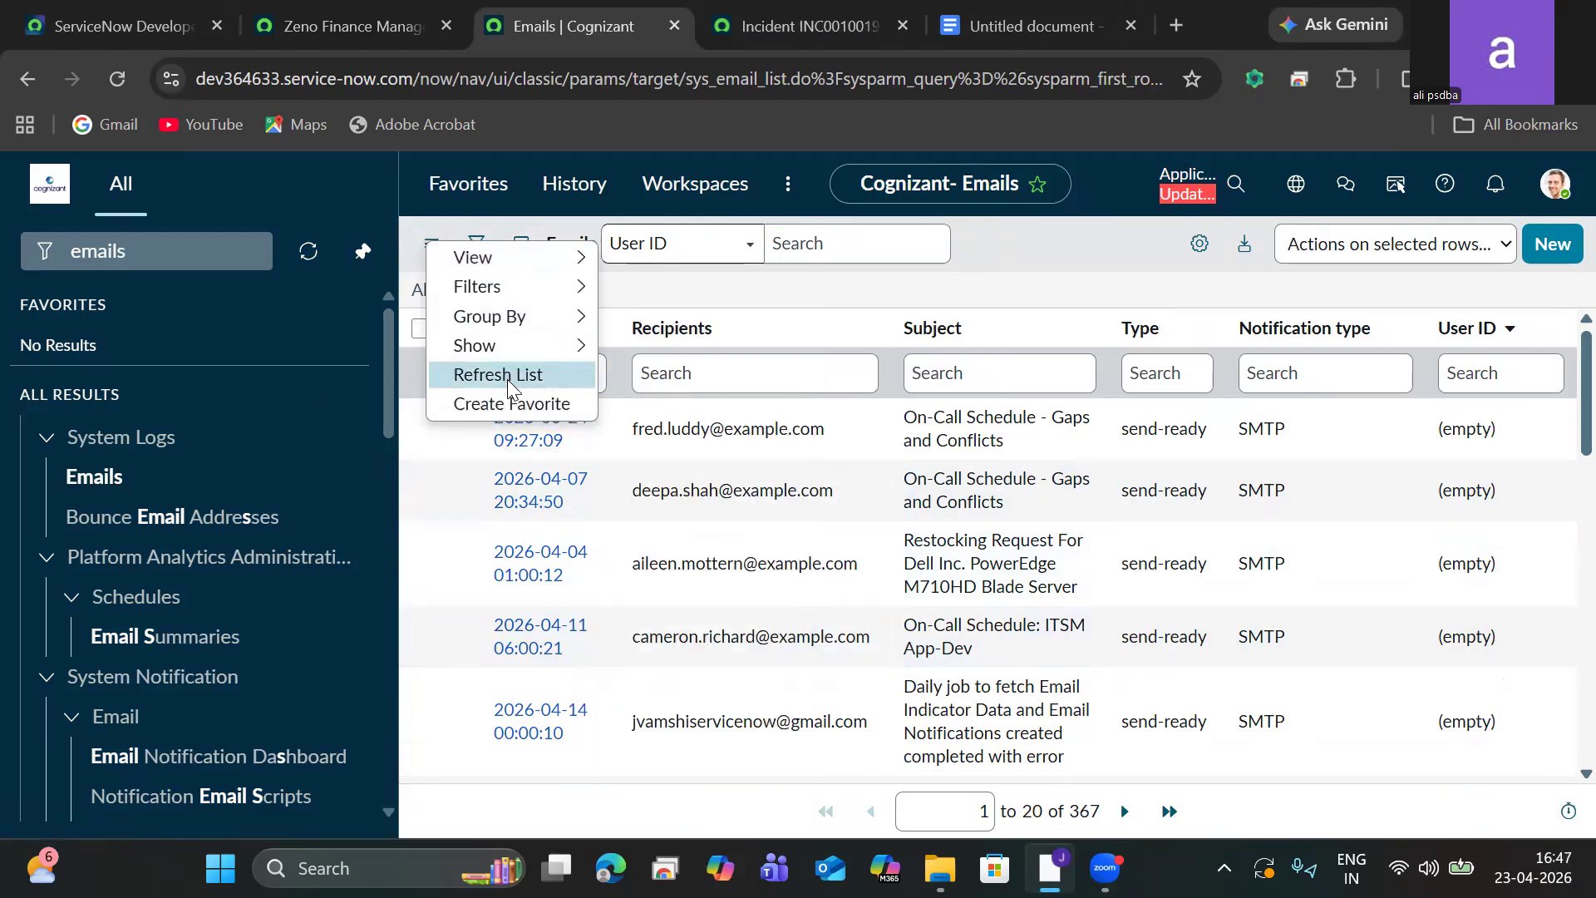
{"action": "left_click", "coordinate": [507, 375]}
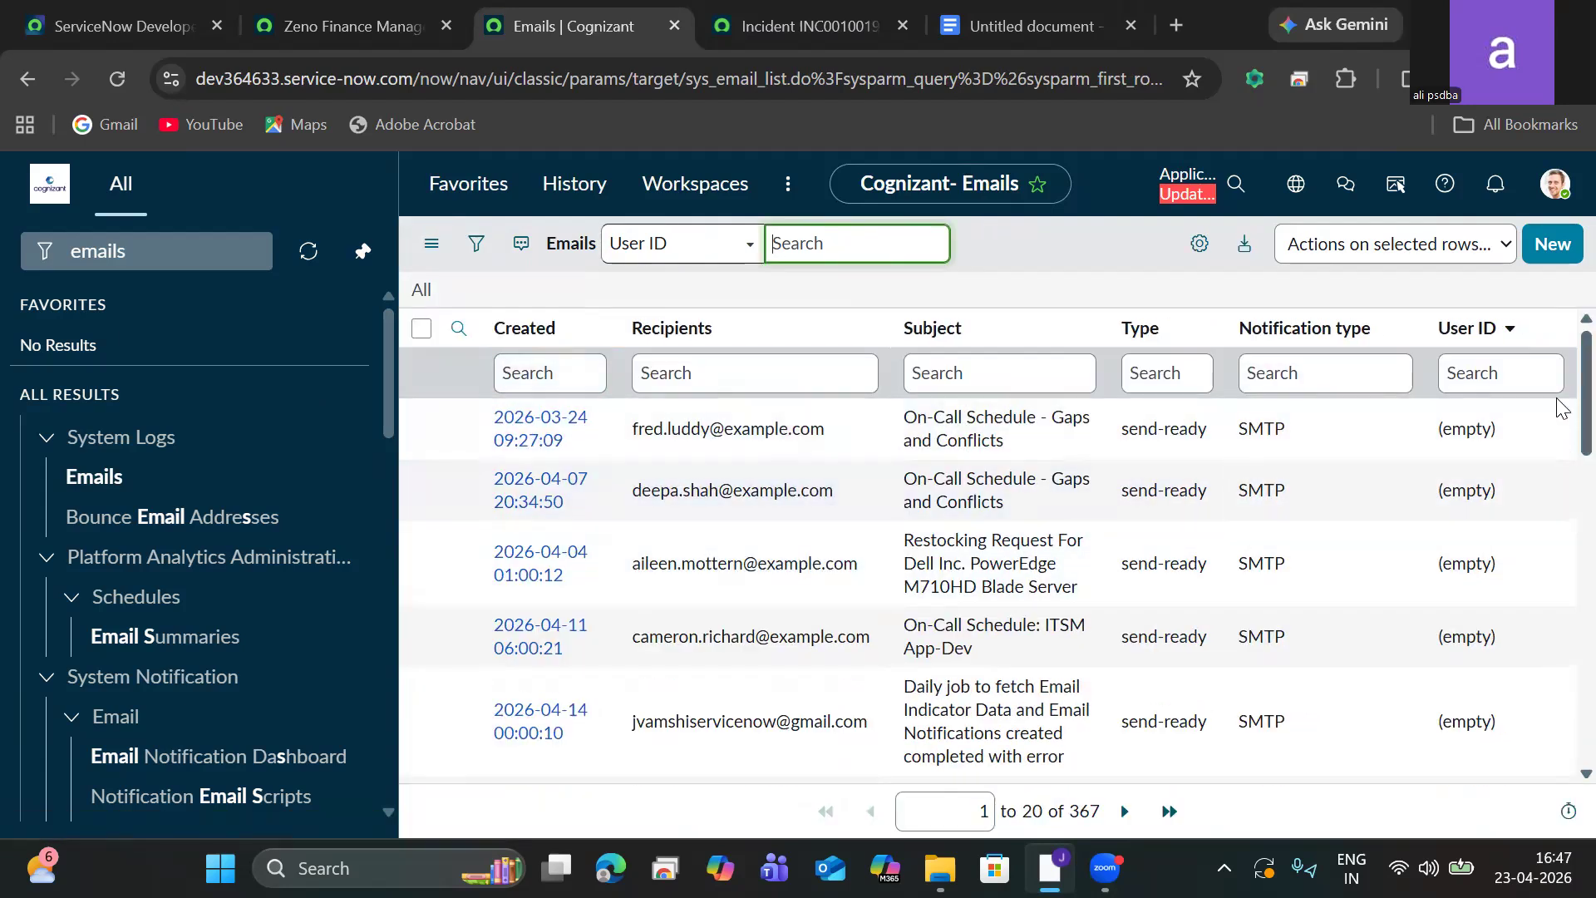
{"action": "scroll", "coordinate": [1561, 416], "scroll_direction": "down", "scroll_amount": 4}
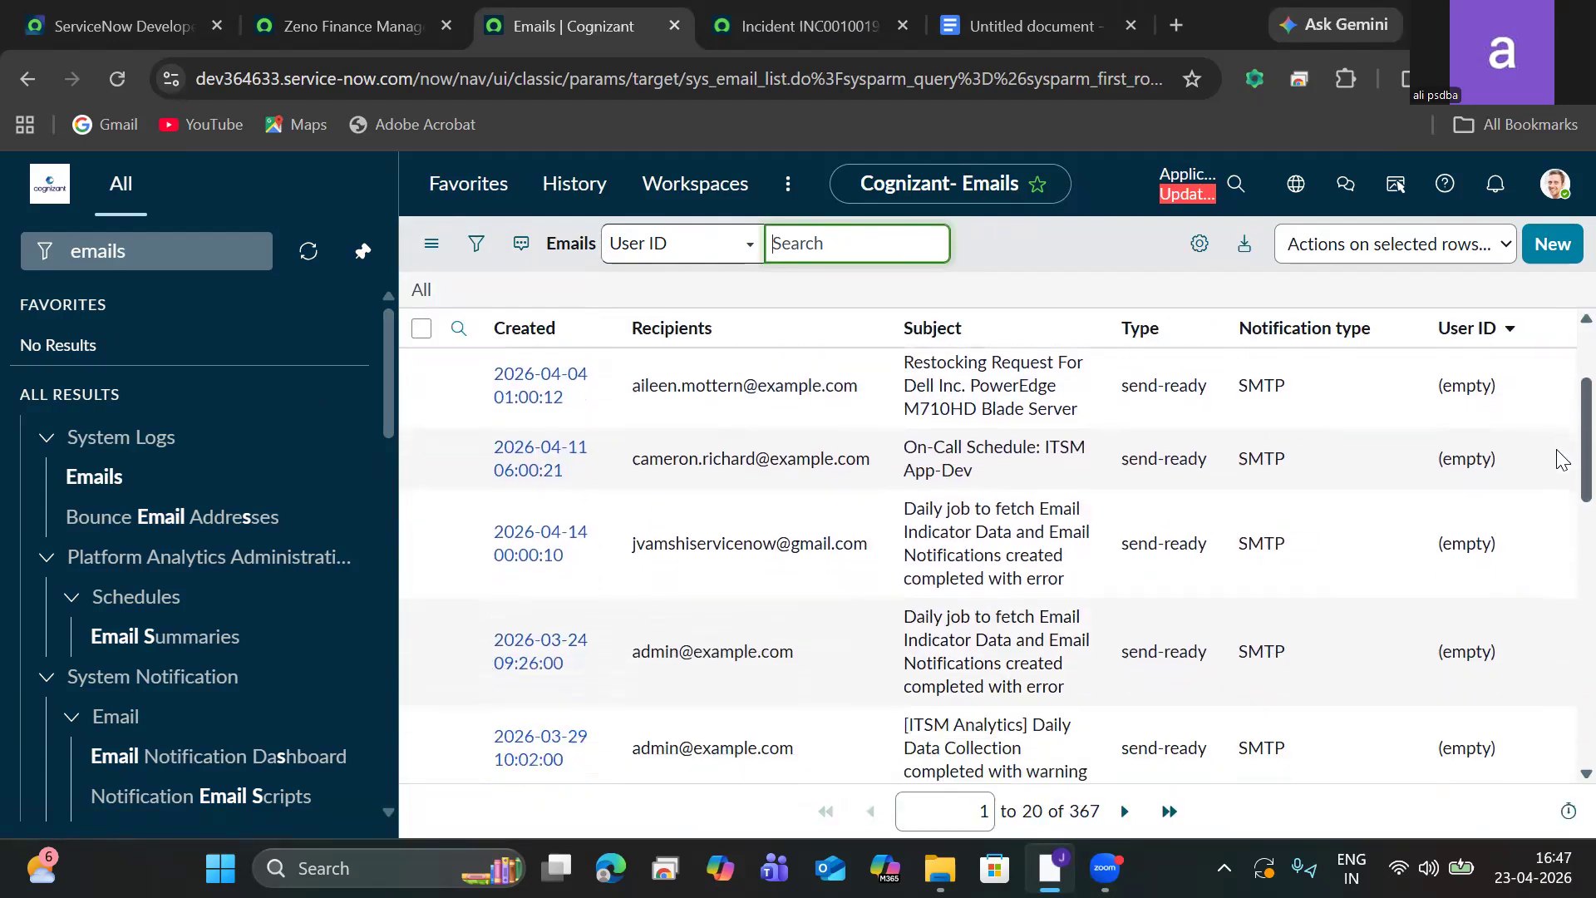
{"action": "scroll", "coordinate": [1561, 490], "scroll_direction": "down", "scroll_amount": 4}
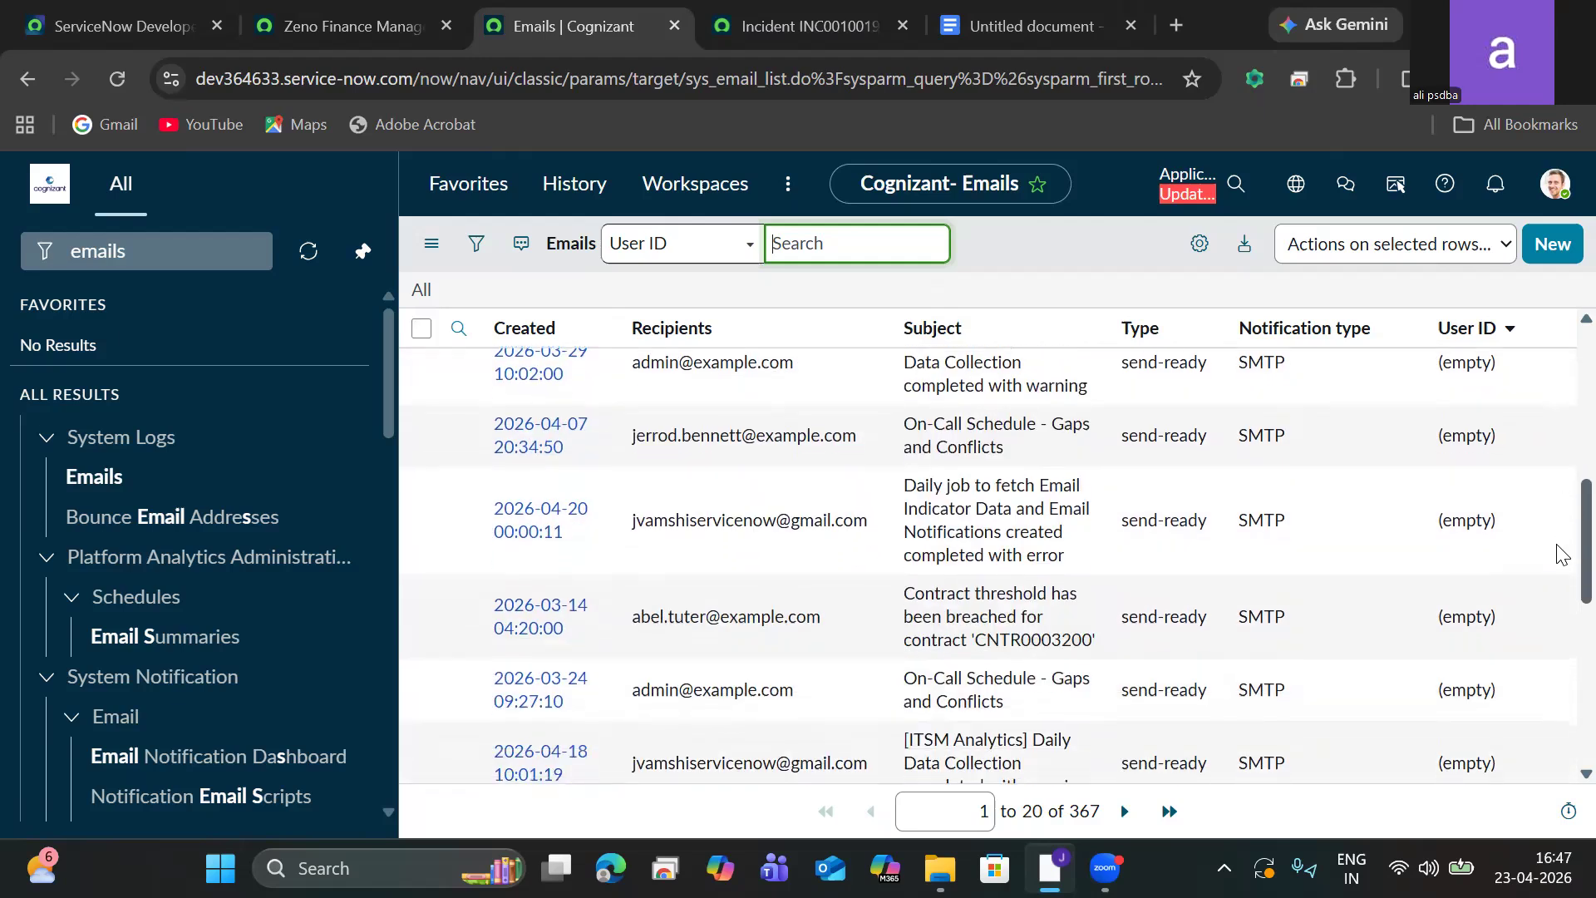
{"action": "scroll", "coordinate": [1561, 556], "scroll_direction": "down", "scroll_amount": 3}
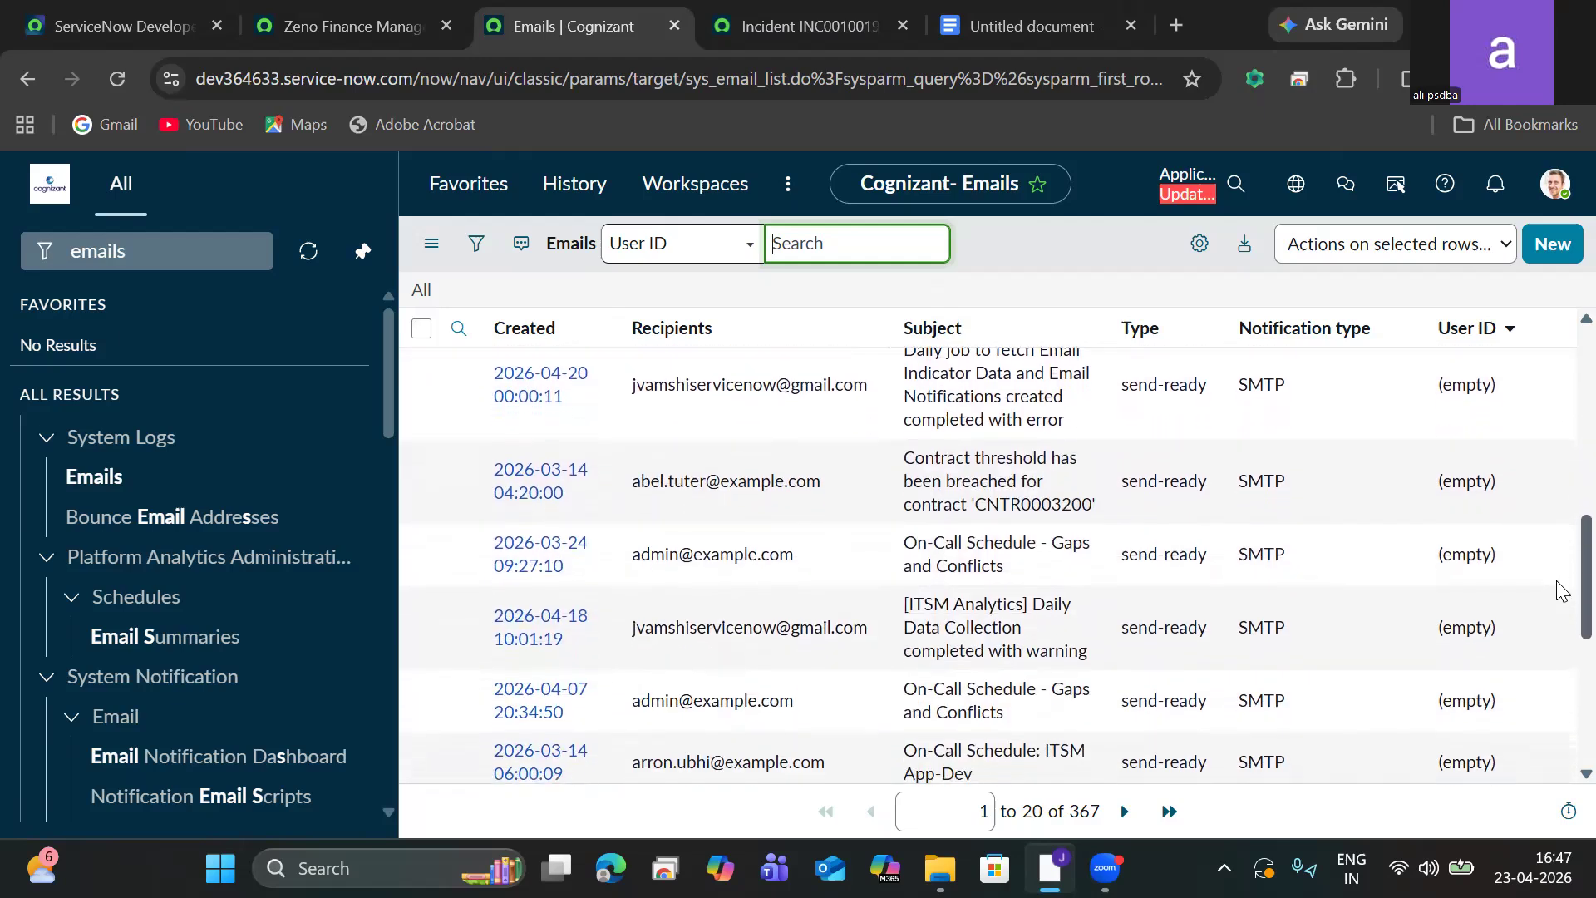
{"action": "scroll", "coordinate": [1561, 603], "scroll_direction": "down", "scroll_amount": 1}
{"action": "scroll", "coordinate": [1561, 605], "scroll_direction": "down", "scroll_amount": 3}
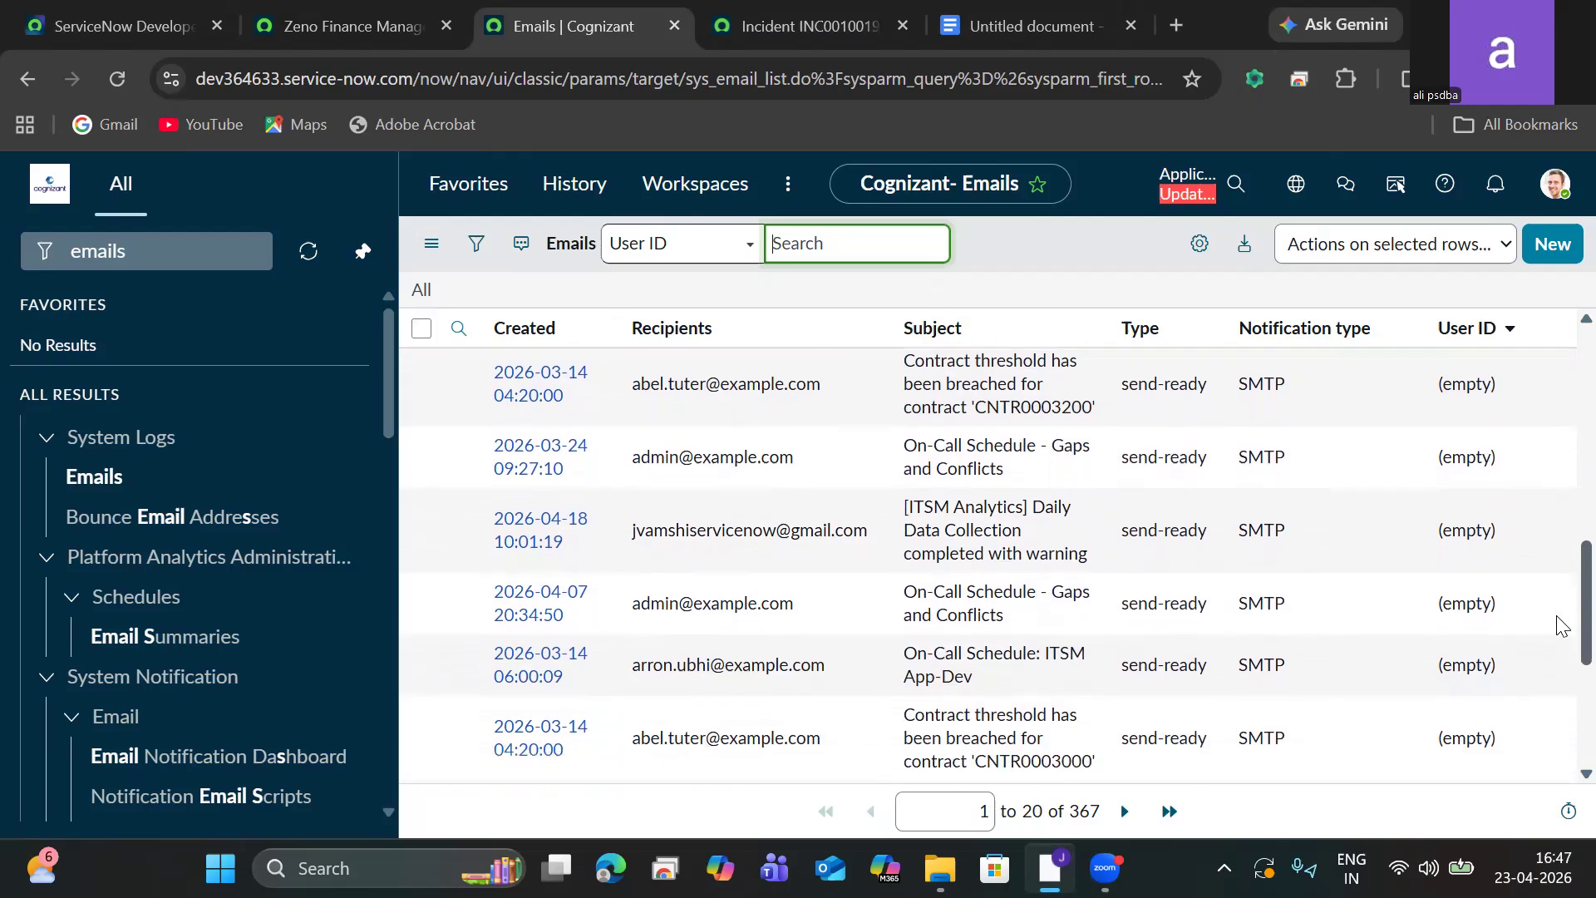
{"action": "scroll", "coordinate": [1561, 661], "scroll_direction": "down", "scroll_amount": 3}
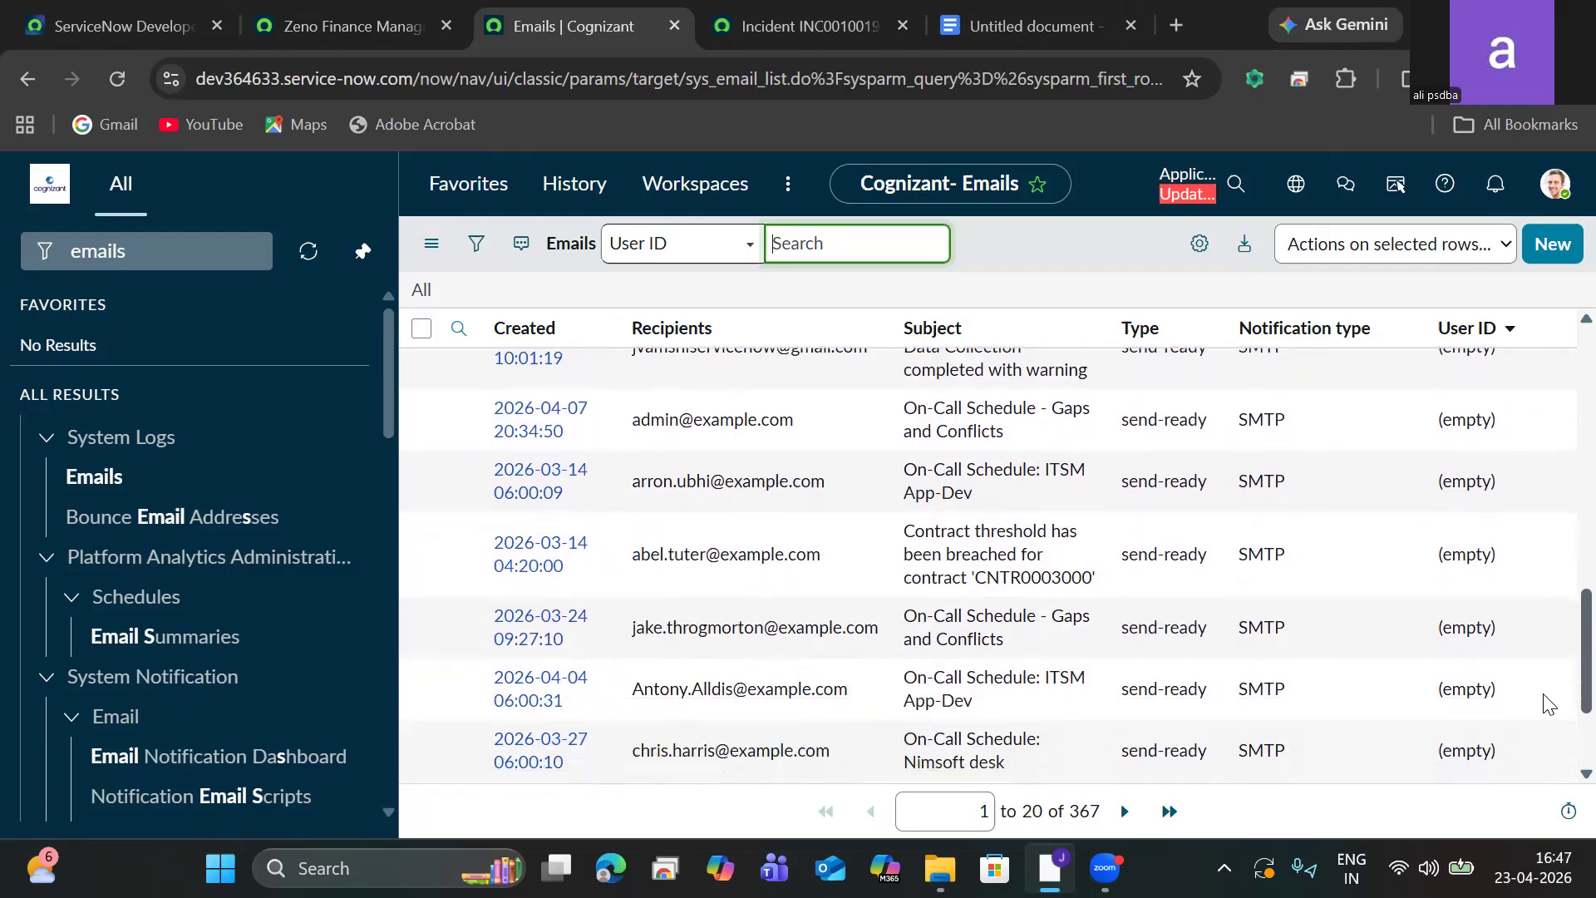
Sort the email list by User ID from a to z.
{"action": "left_click", "coordinate": [1509, 330]}
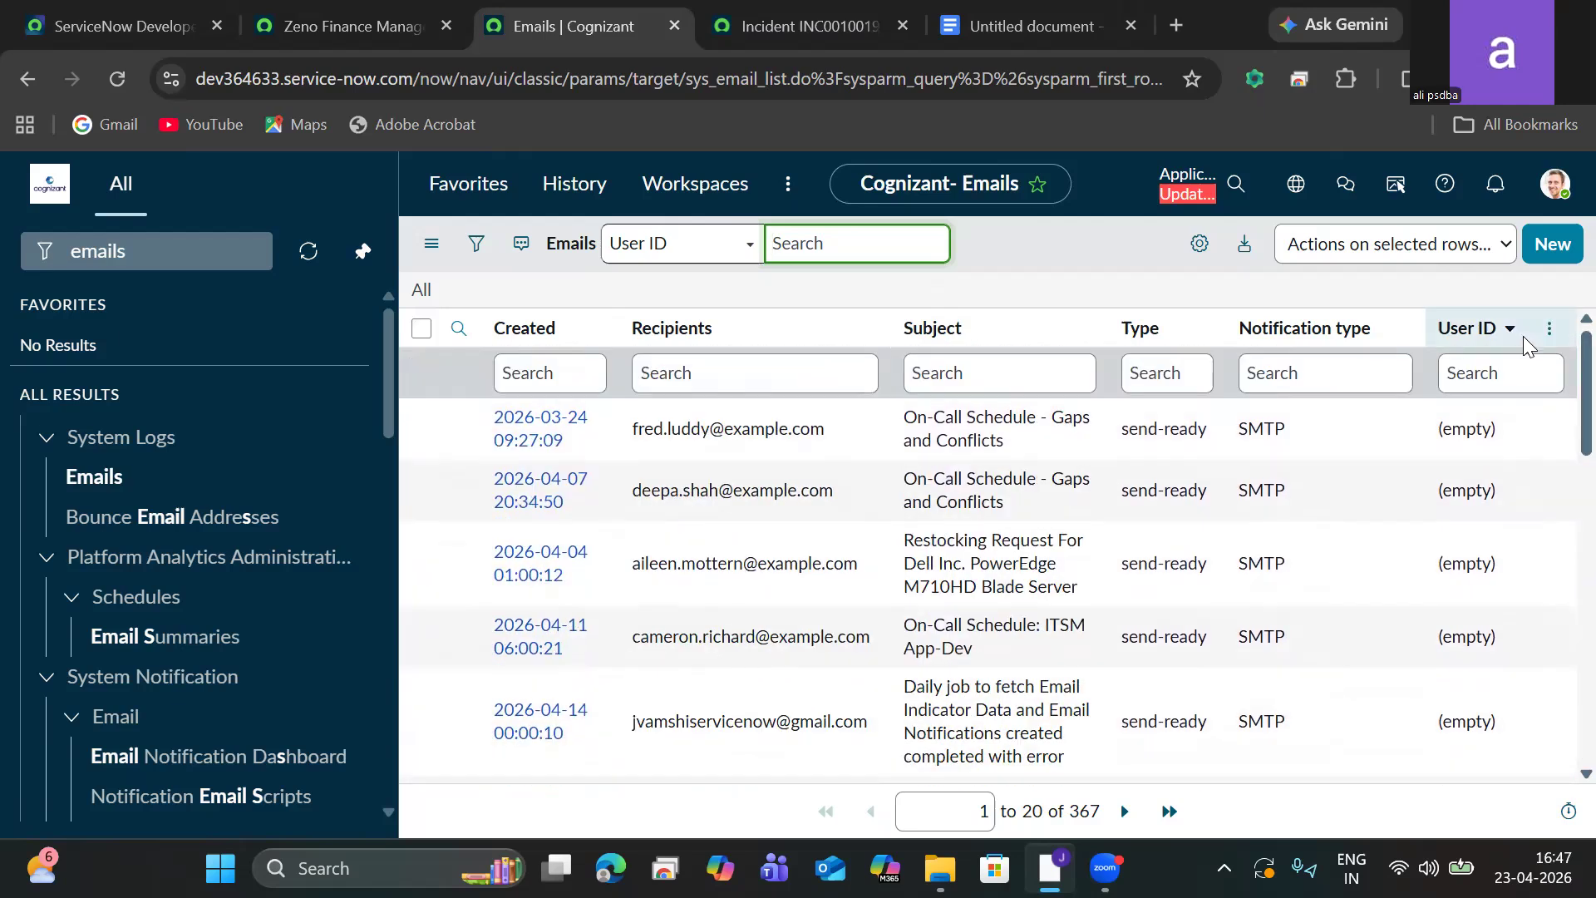
{"action": "left_click", "coordinate": [1549, 329]}
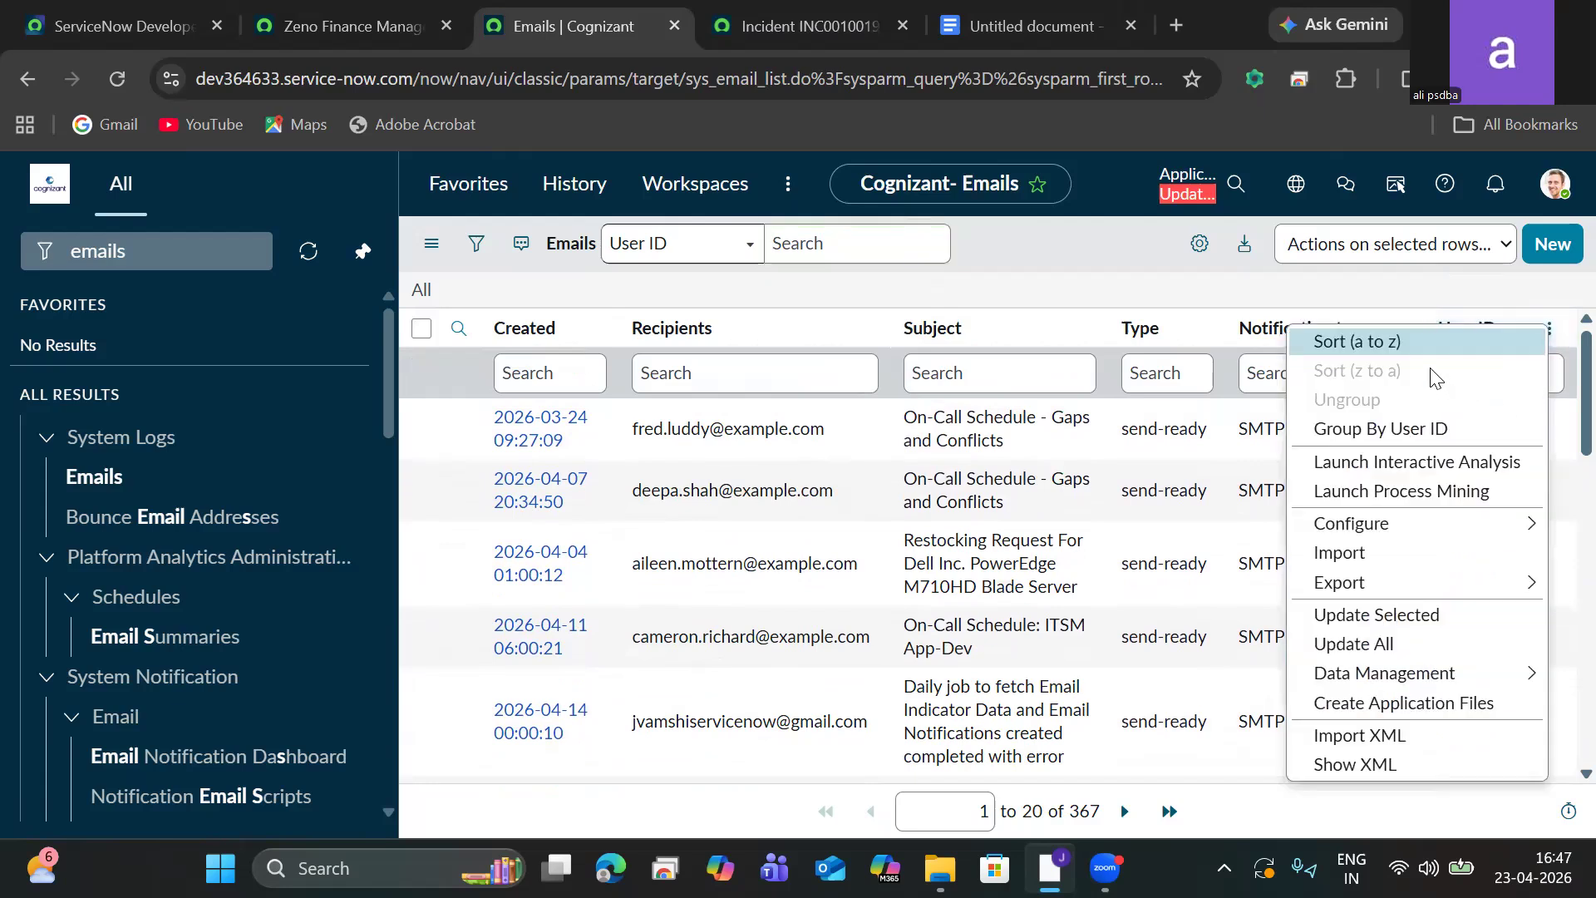
{"action": "left_click", "coordinate": [1404, 341]}
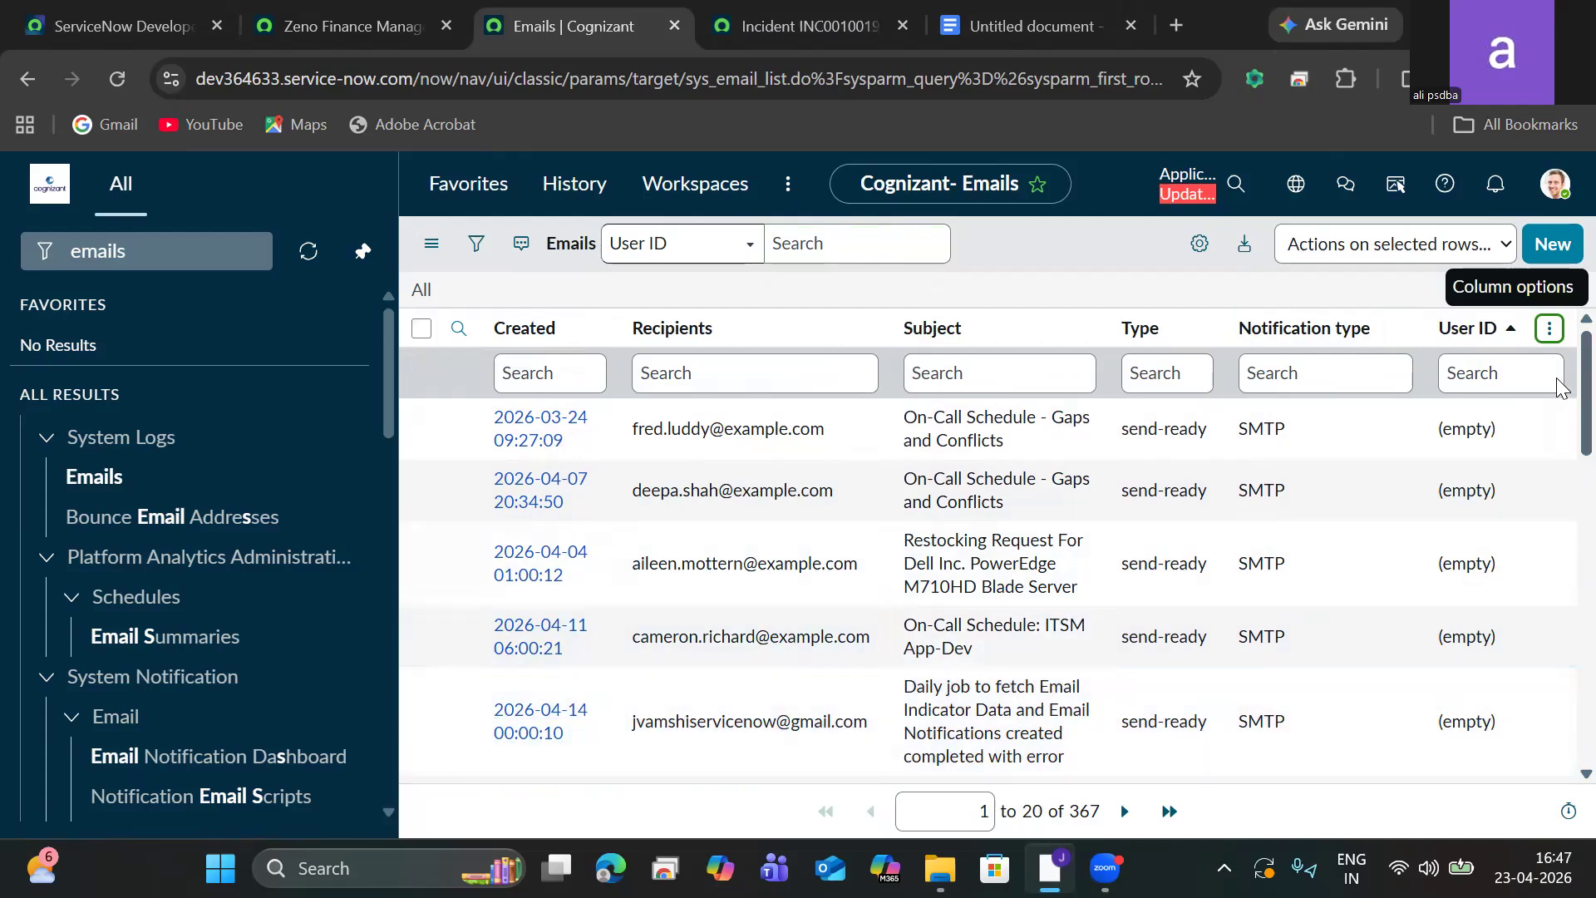
{"action": "scroll", "coordinate": [1561, 541], "scroll_direction": "down", "scroll_amount": 5}
{"action": "scroll", "coordinate": [1561, 541], "scroll_direction": "up", "scroll_amount": 5}
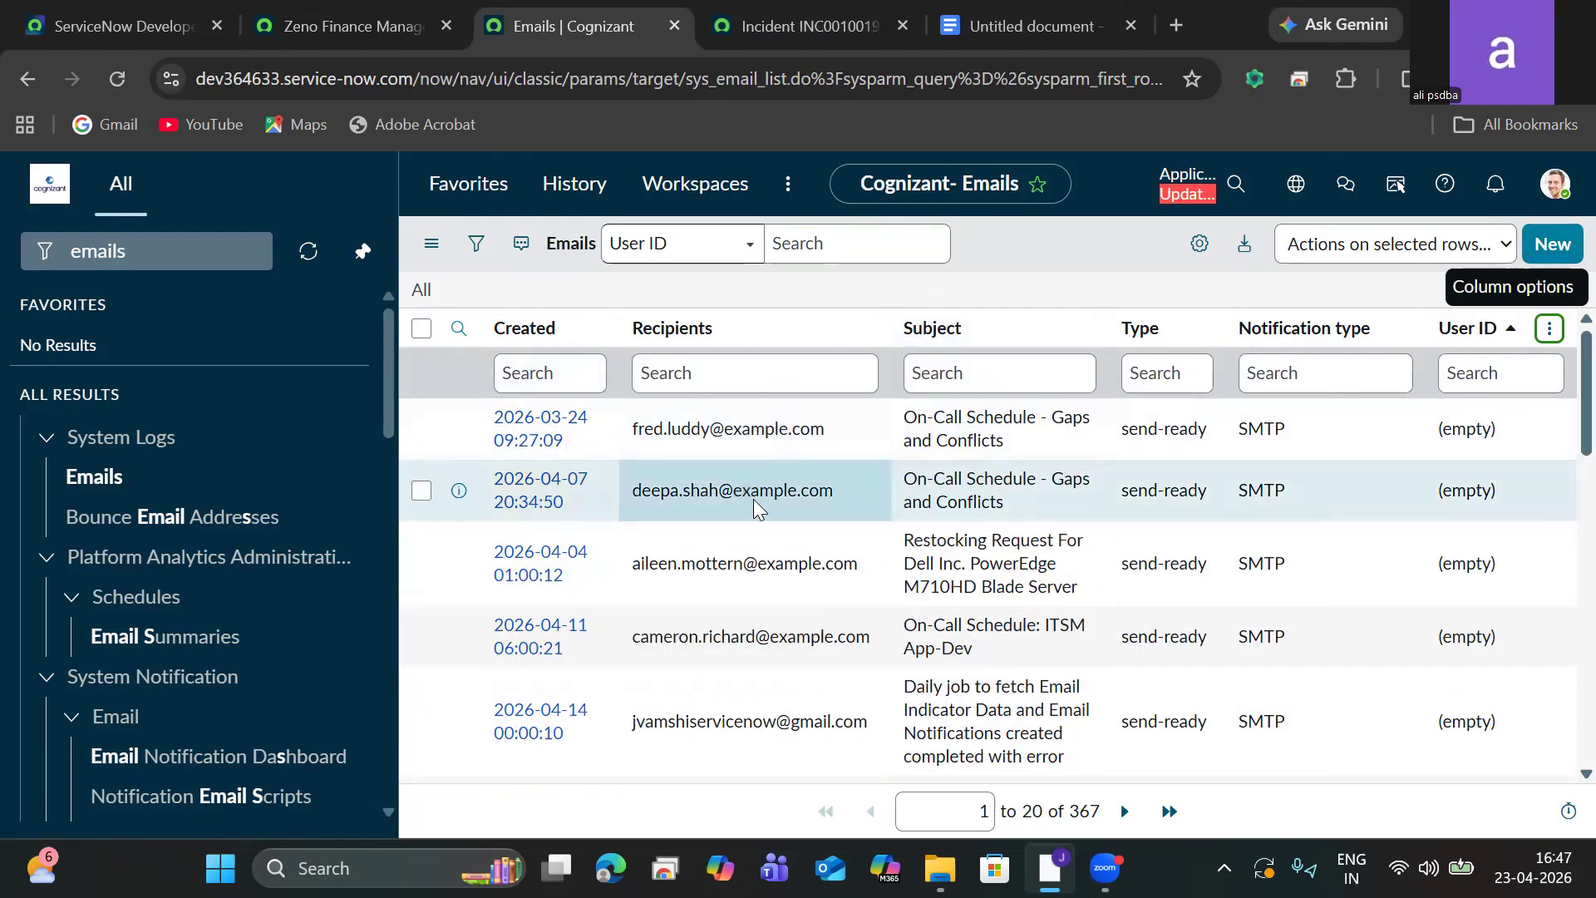
Create a new incident from the navigator and pick its caller from the user lookup list.
{"action": "left_click", "coordinate": [174, 251]}
{"action": "double_click", "coordinate": [179, 253]}
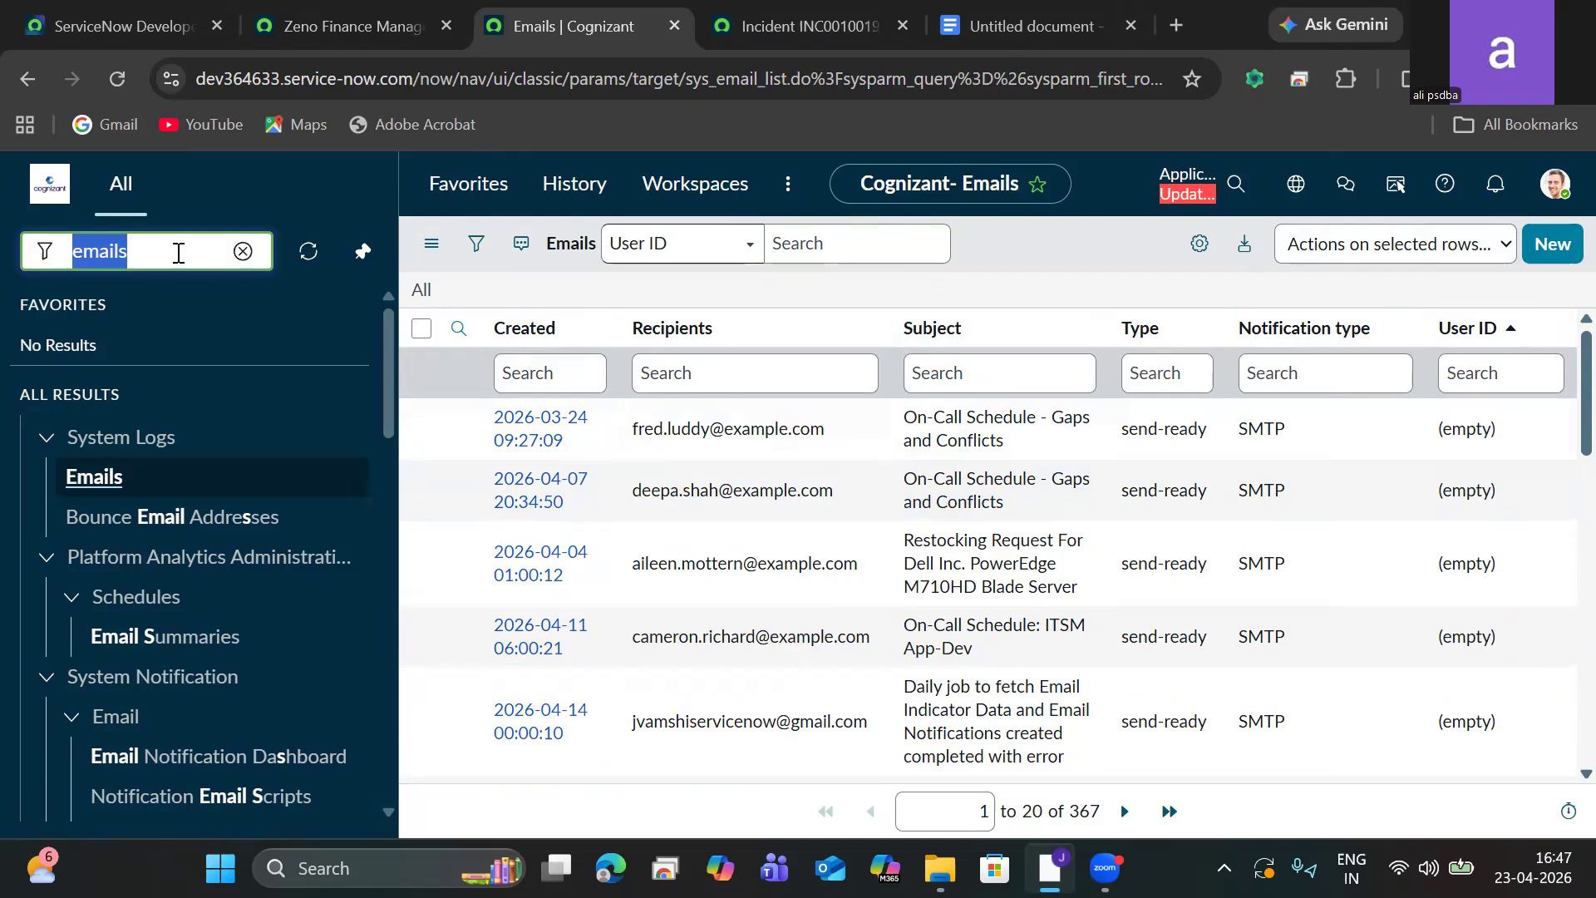
{"action": "key", "text": "BackSpace"}
{"action": "type", "text": "INCIDE"}
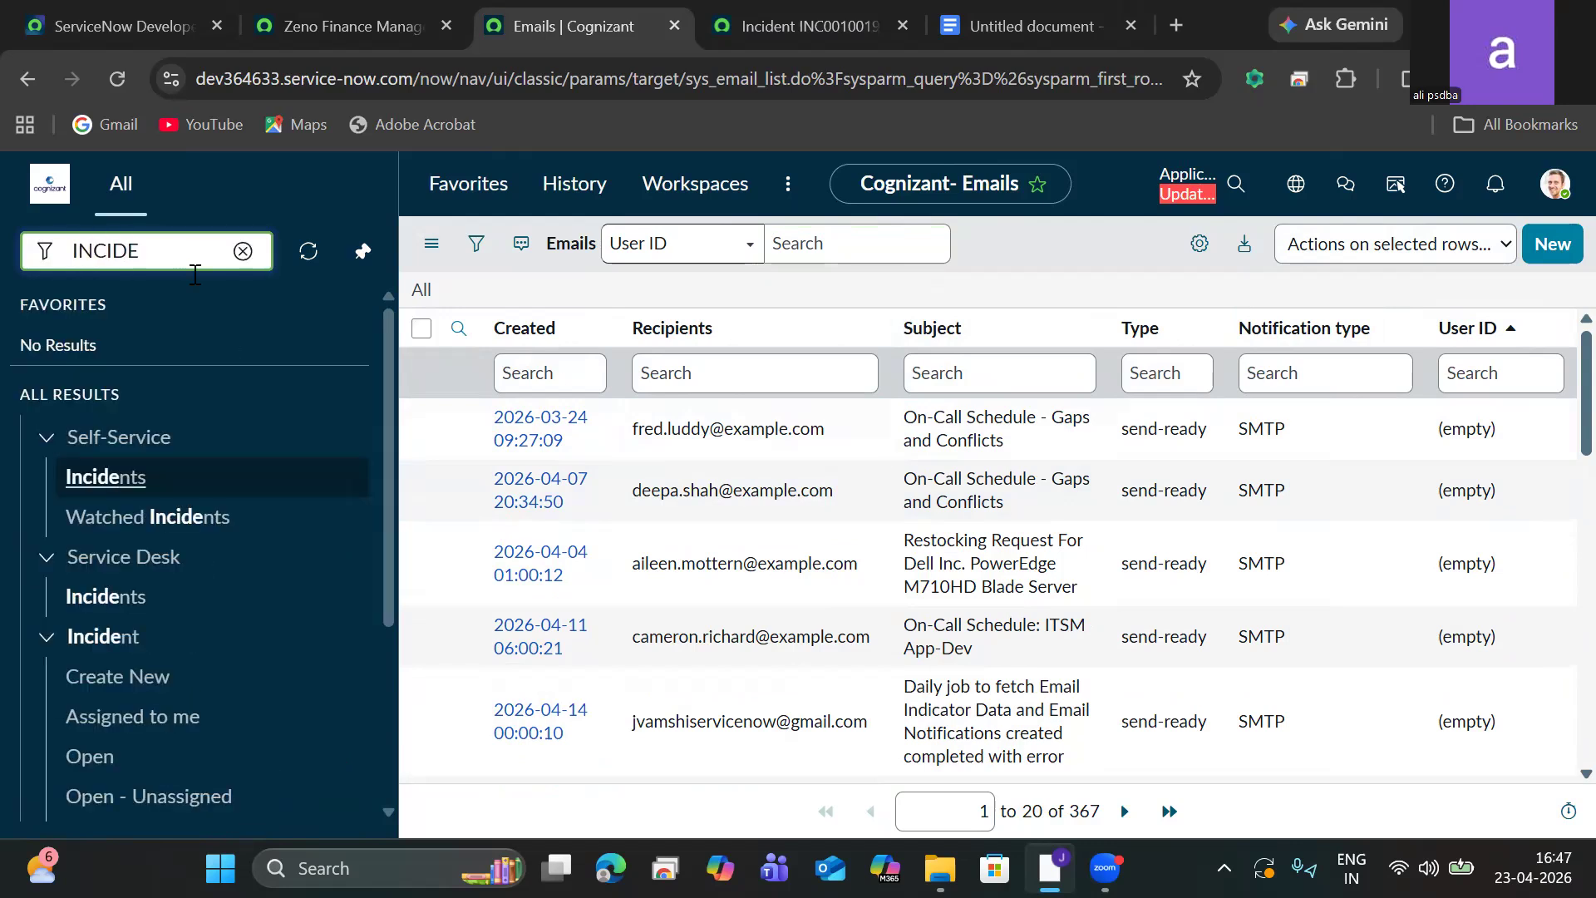
{"action": "left_click", "coordinate": [126, 680]}
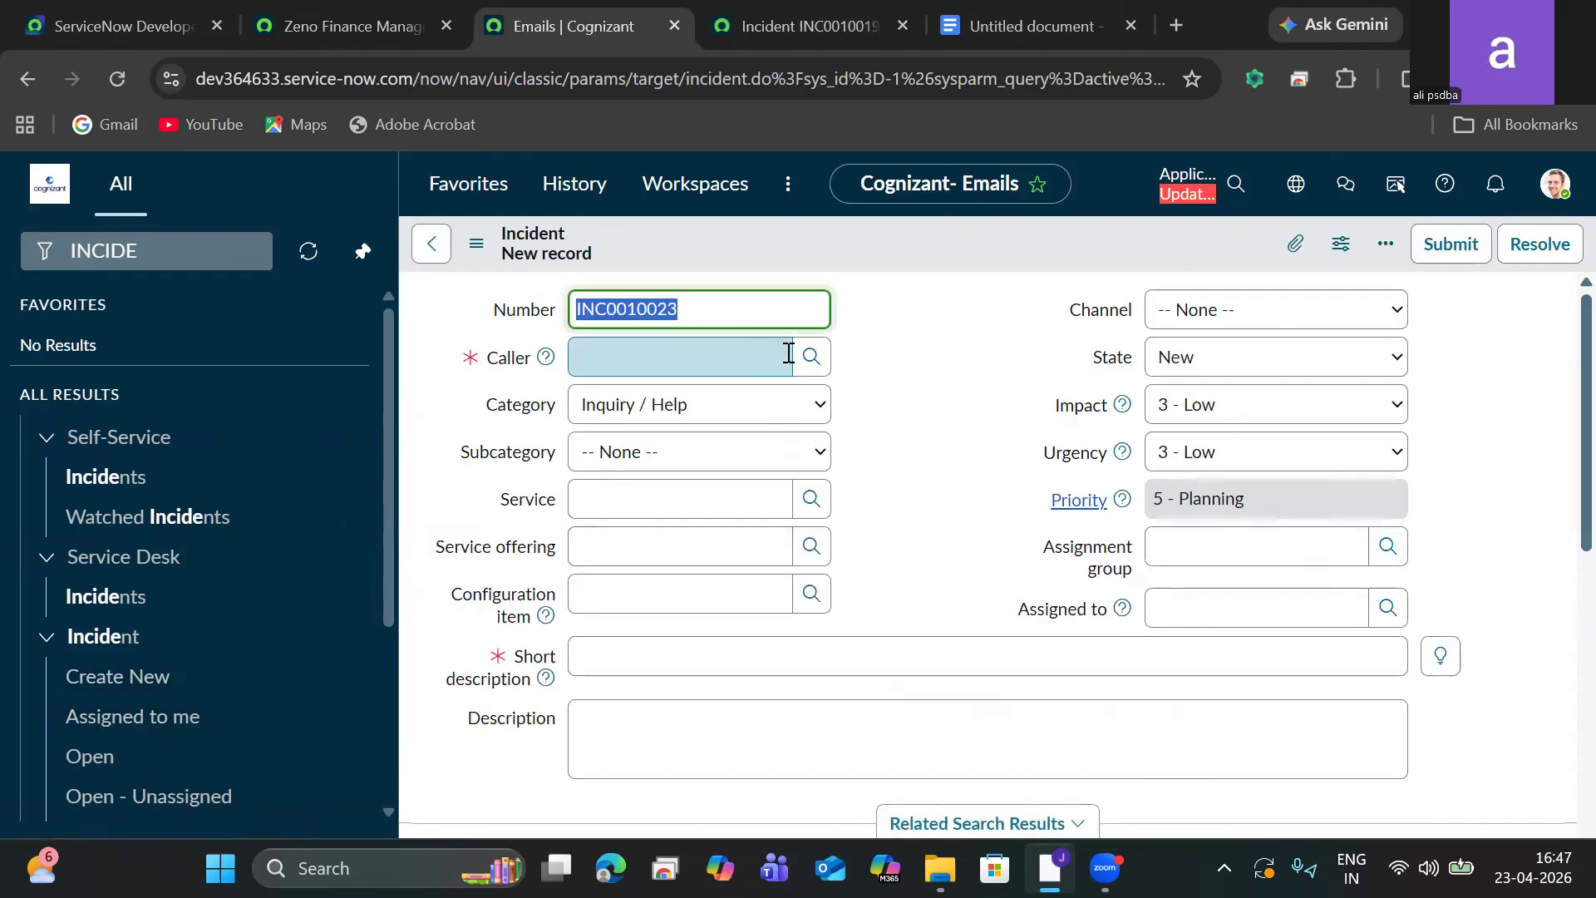
{"action": "left_click", "coordinate": [814, 359]}
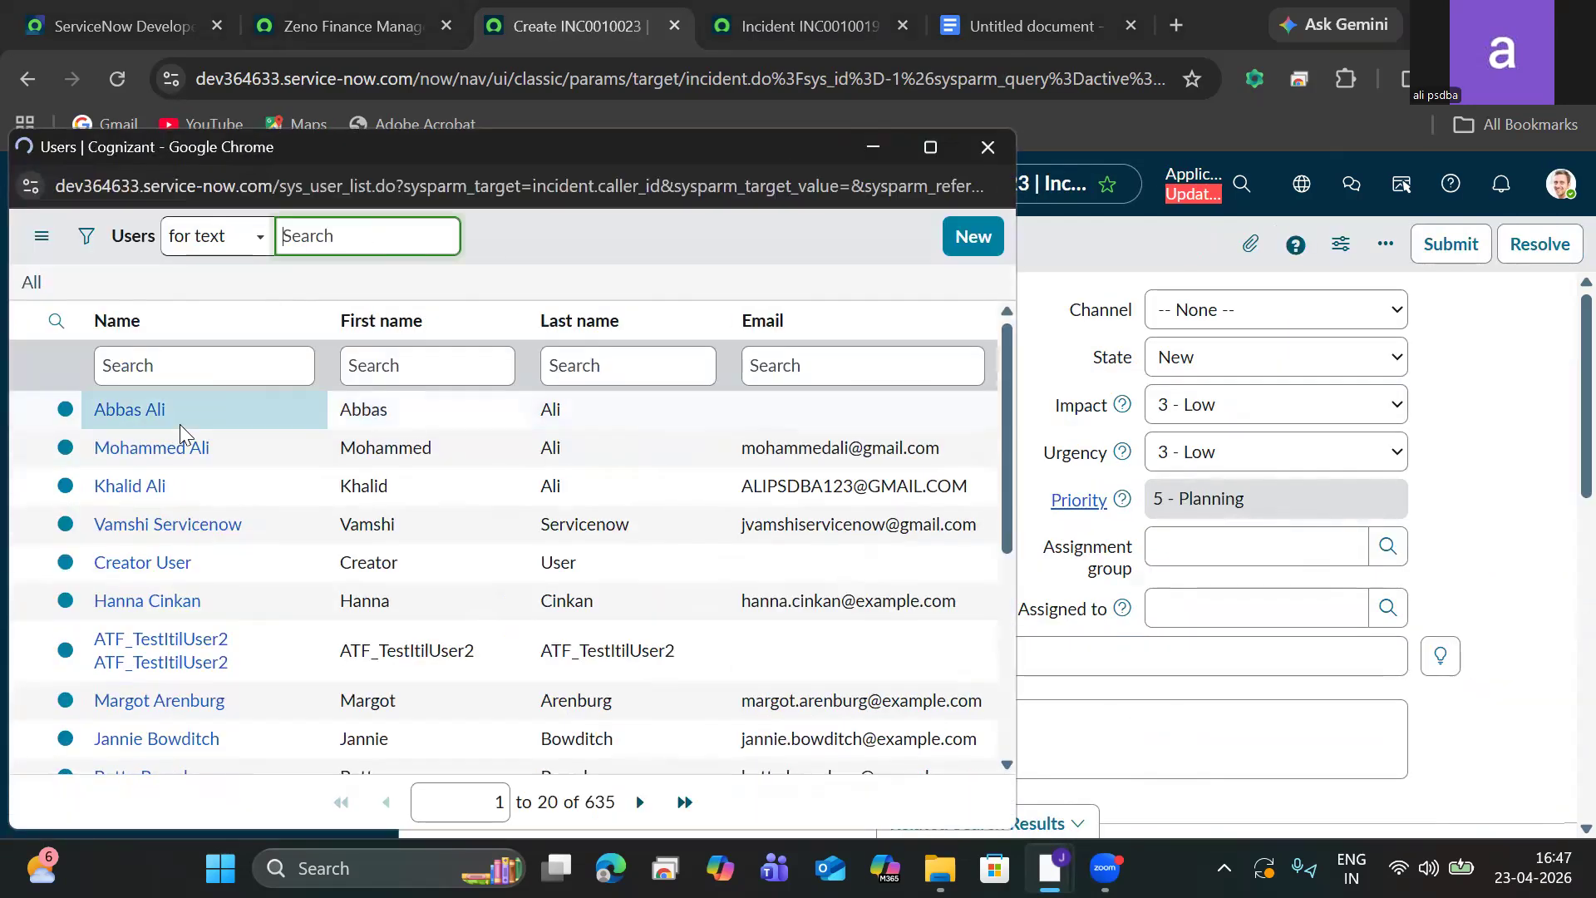
{"action": "left_click", "coordinate": [129, 411]}
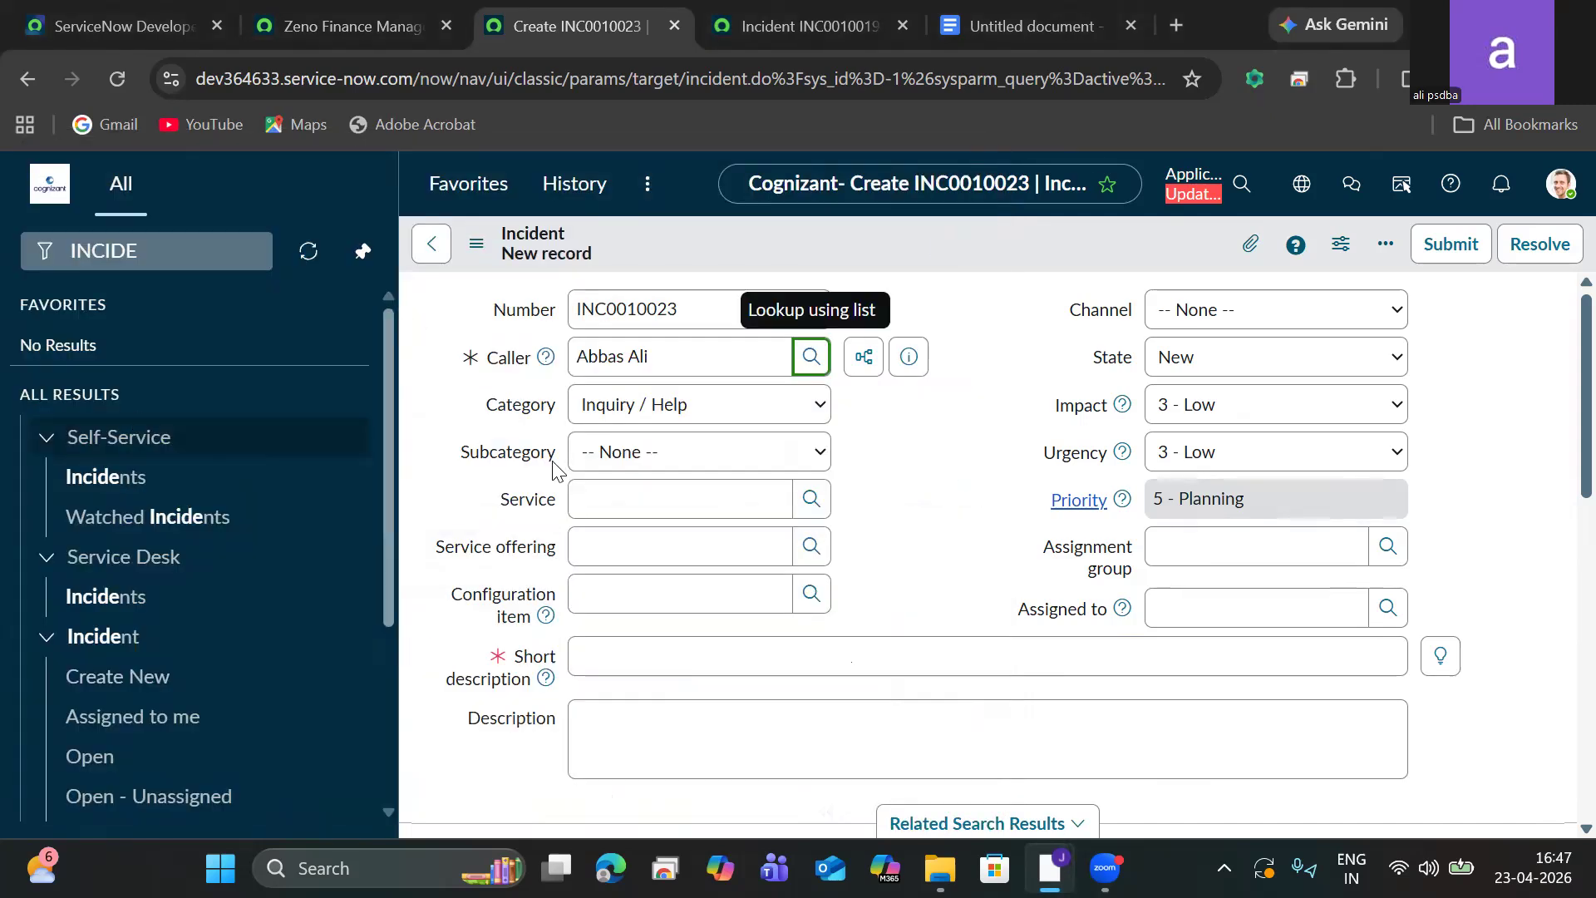
Set the incident's subcategory to Email and enter 'outlook issues facing' as both short description and description.
{"action": "left_click", "coordinate": [680, 657]}
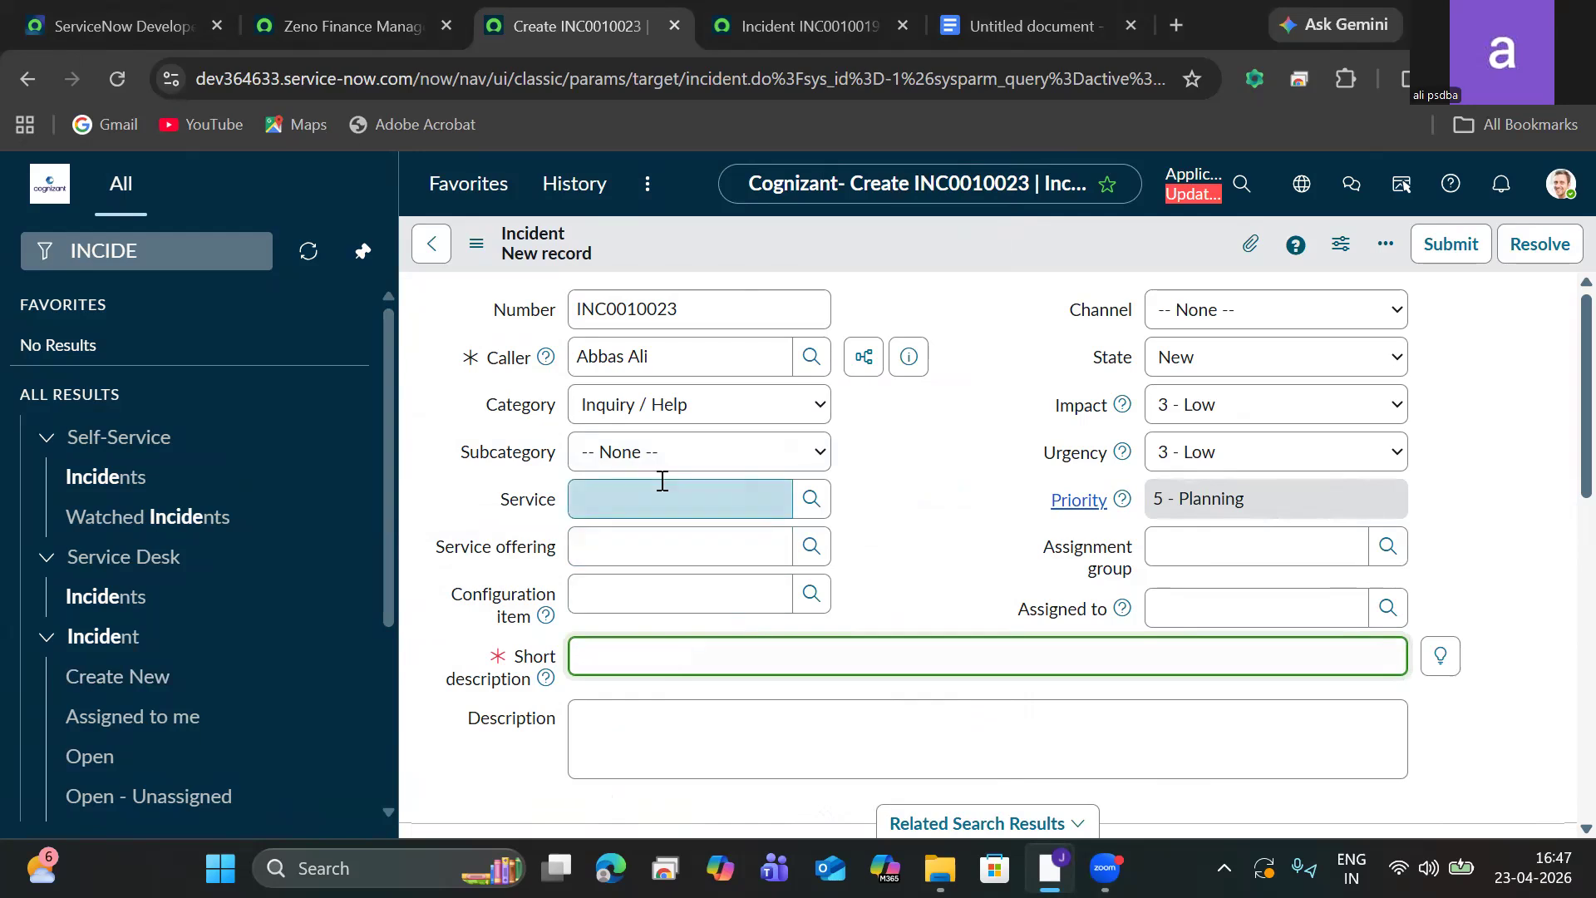
{"action": "left_click", "coordinate": [645, 452]}
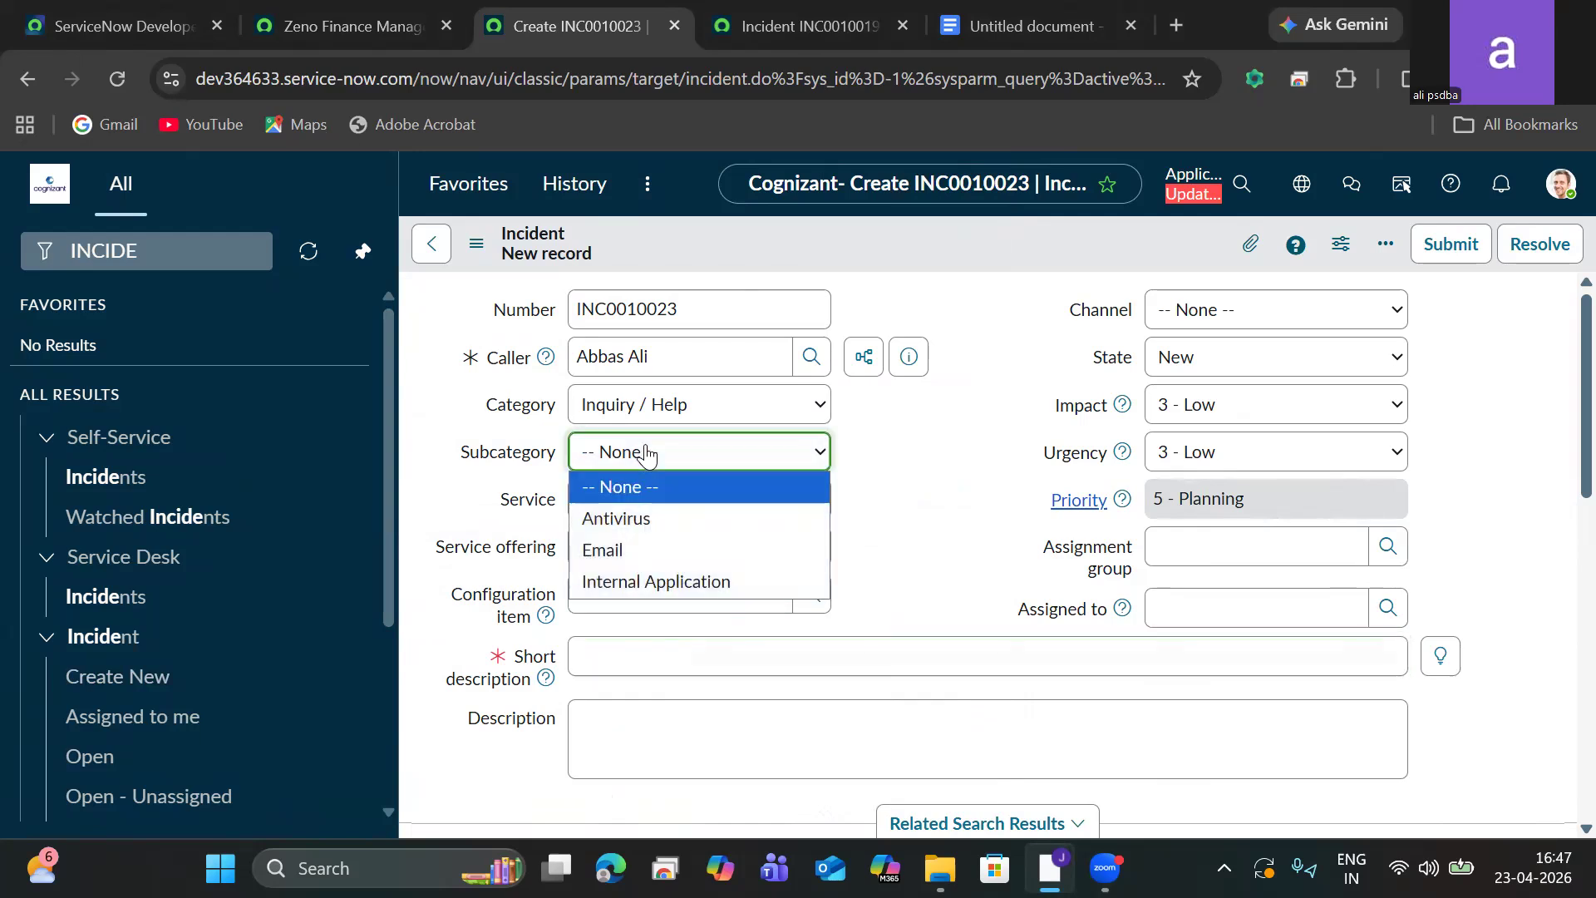
{"action": "left_click", "coordinate": [605, 551]}
{"action": "left_click", "coordinate": [628, 664]}
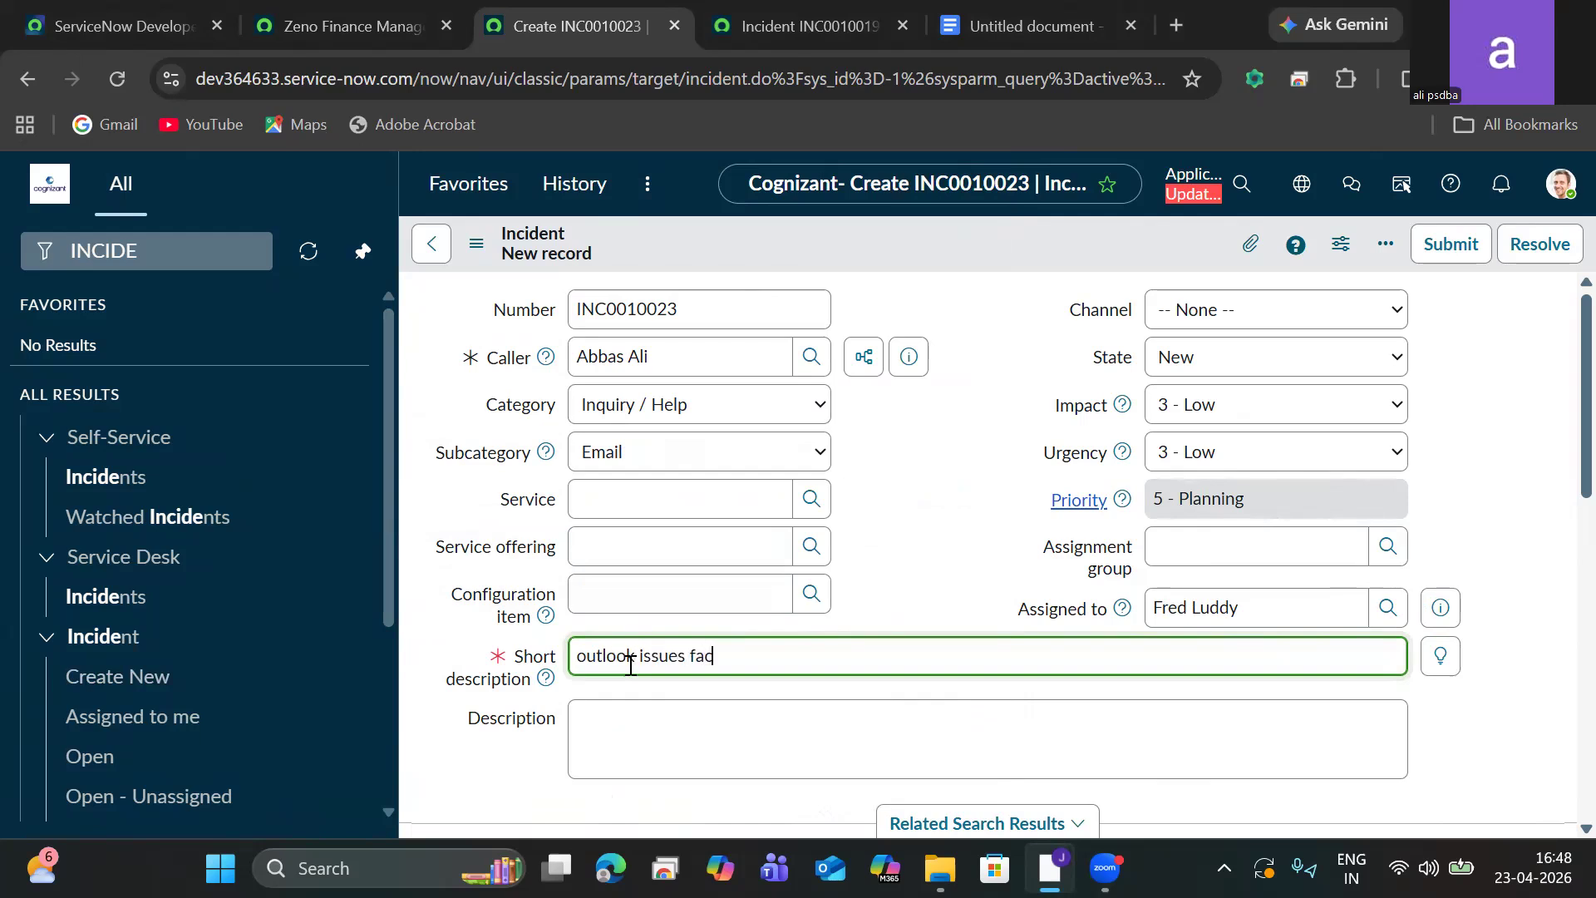
{"action": "key", "text": "ctrl+a"}
{"action": "key", "text": "ctrl+c"}
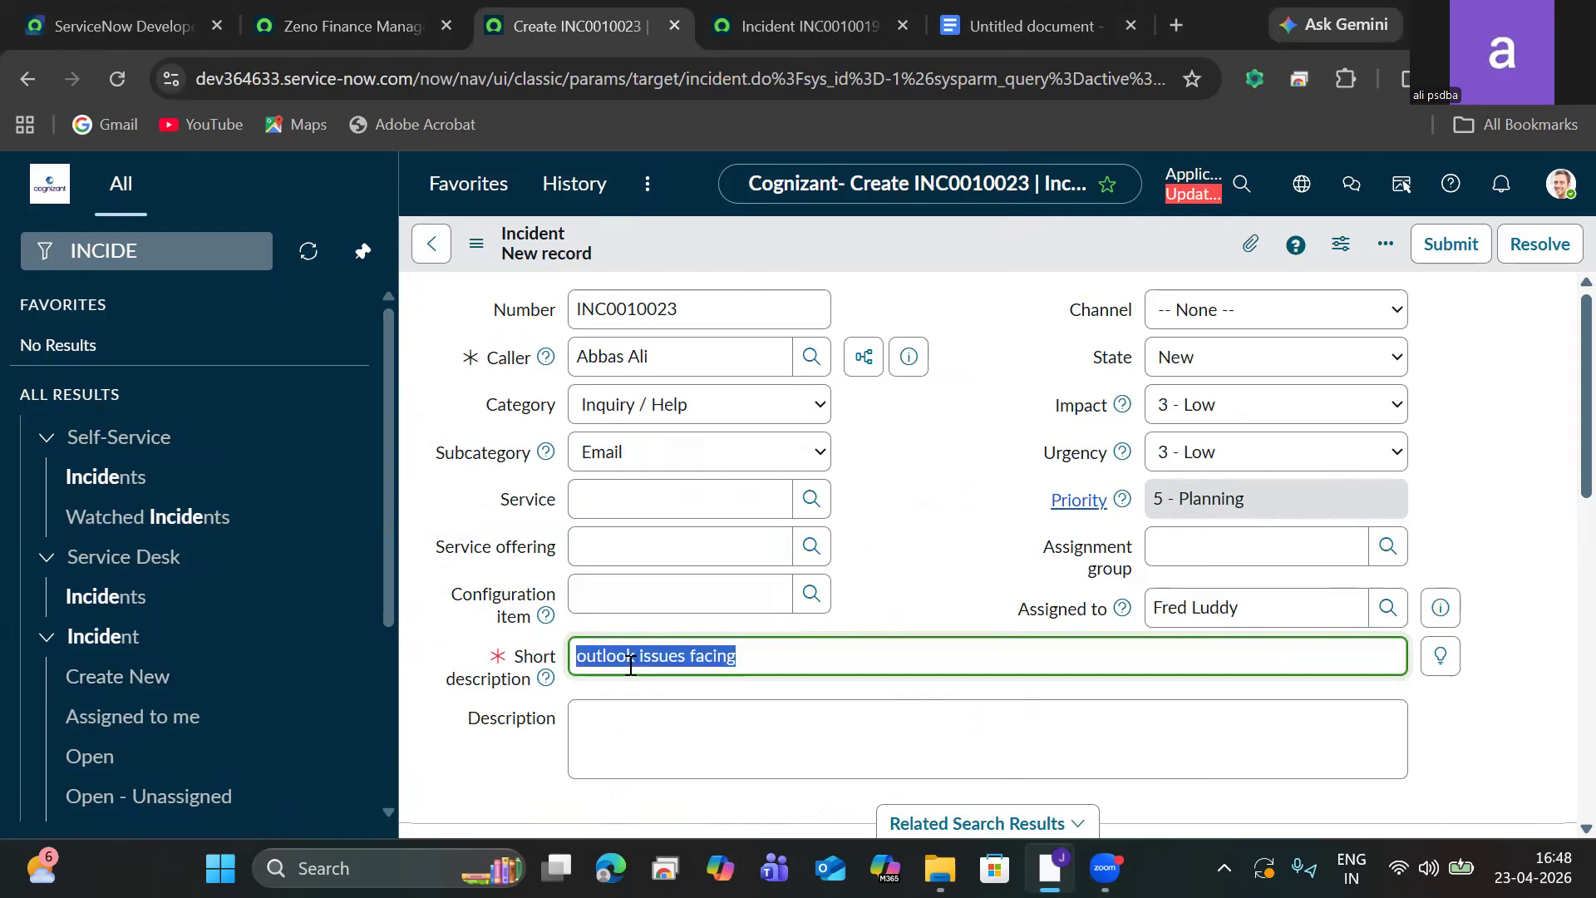
{"action": "left_click", "coordinate": [674, 746]}
{"action": "key", "text": "ctrl+v"}
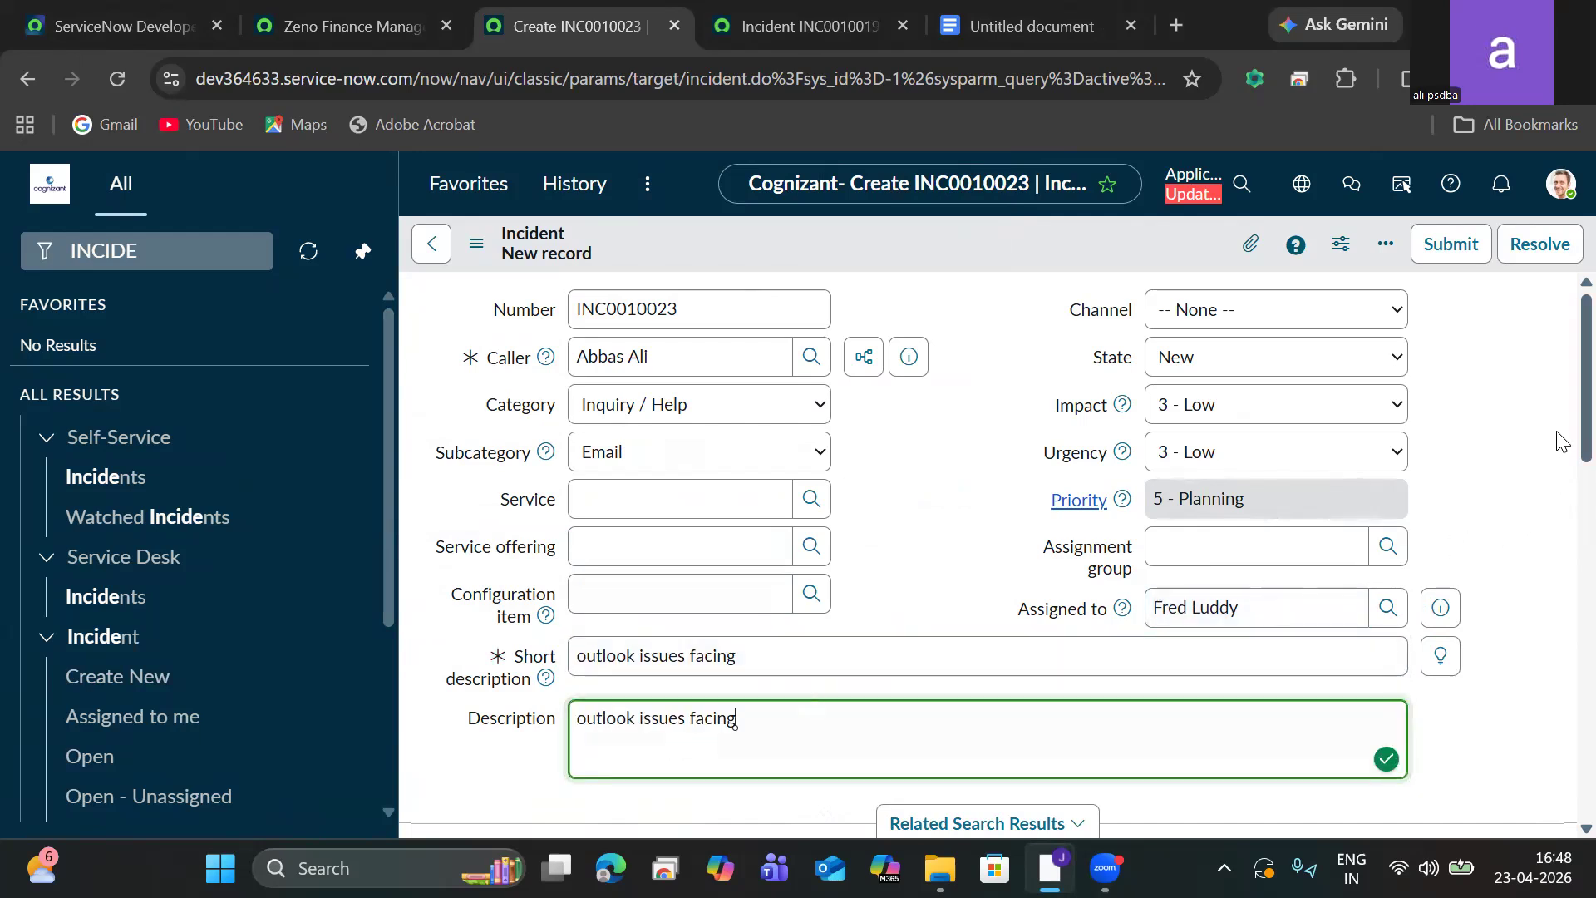
Copy the incident number and save the new incident record.
{"action": "scroll", "coordinate": [1558, 472], "scroll_direction": "down", "scroll_amount": 3}
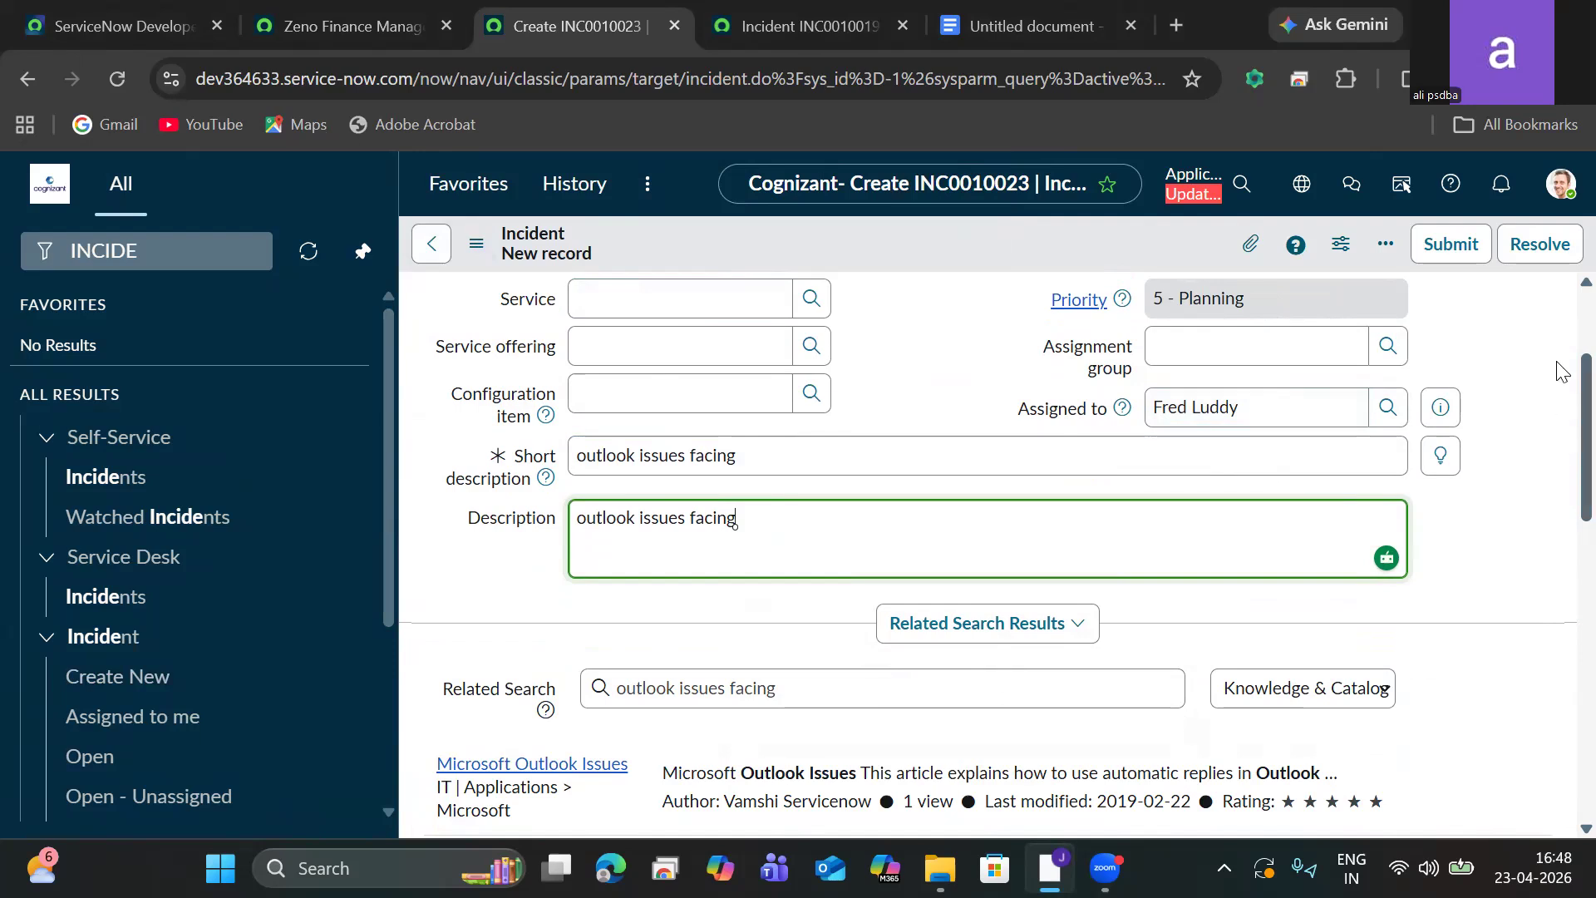
{"action": "scroll", "coordinate": [1562, 370], "scroll_direction": "up", "scroll_amount": 3}
{"action": "left_click_drag", "start_coordinate": [727, 301], "coordinate": [520, 339]}
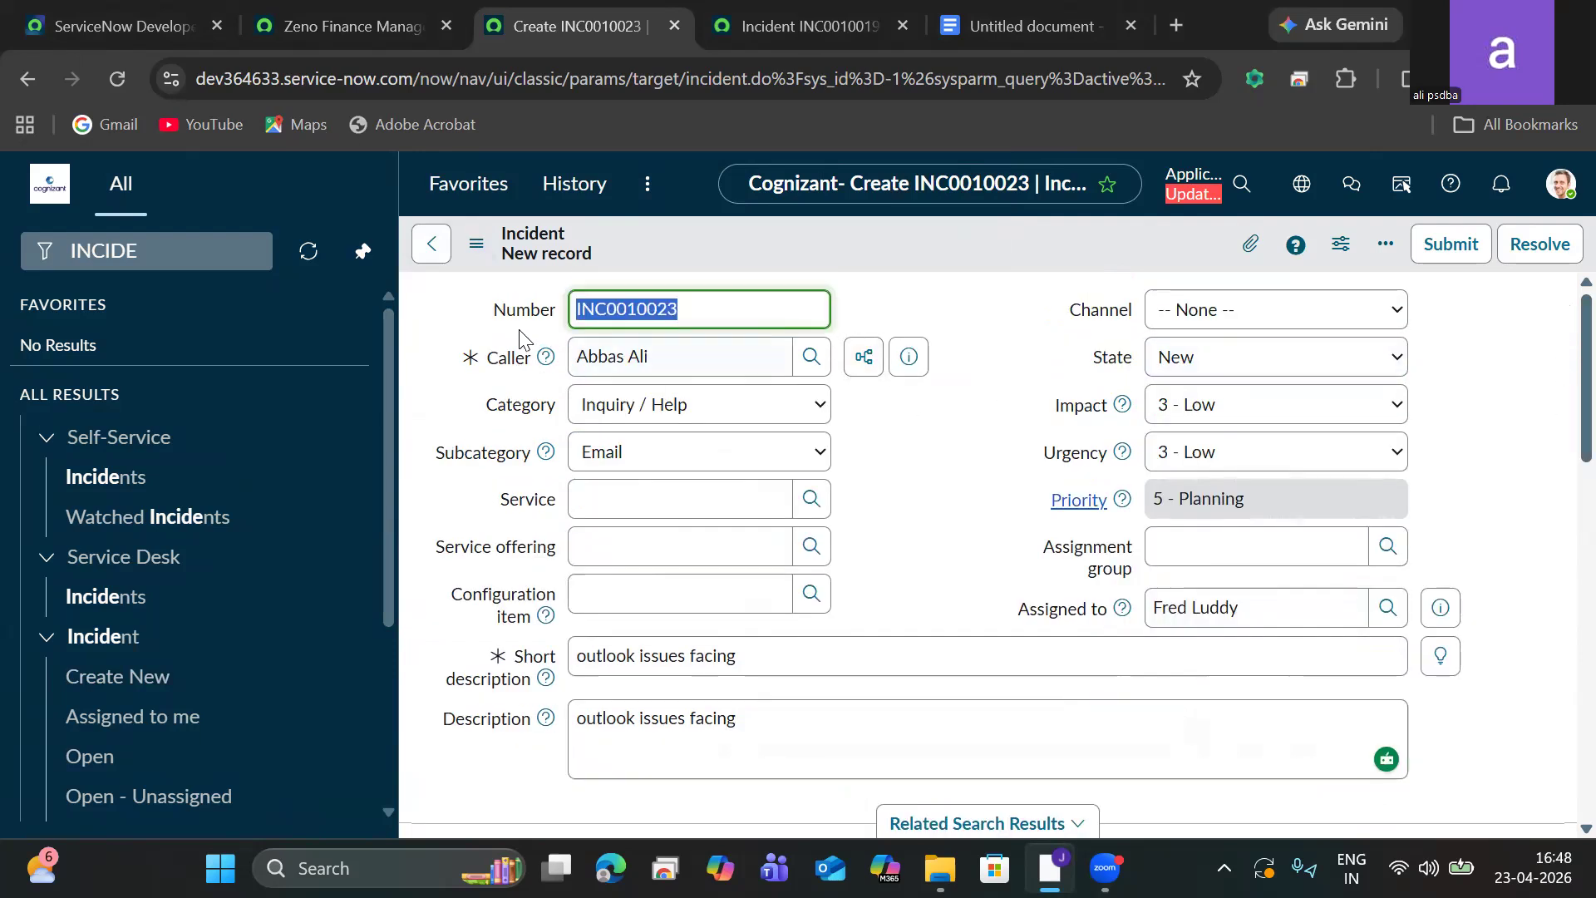
{"action": "left_click", "coordinate": [476, 244]}
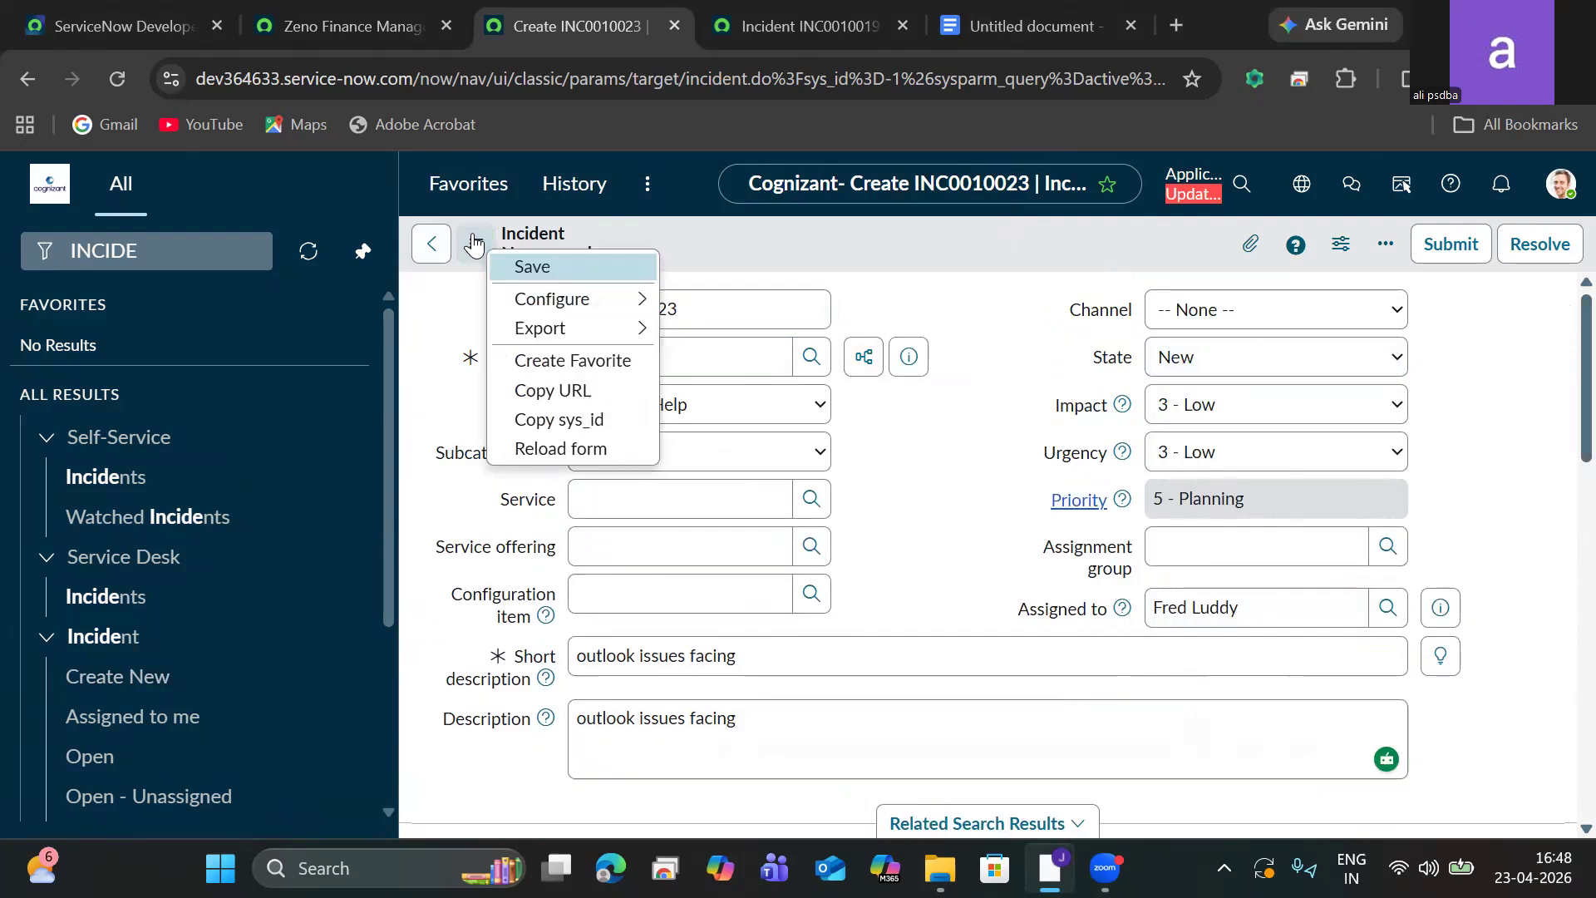
{"action": "left_click", "coordinate": [526, 268]}
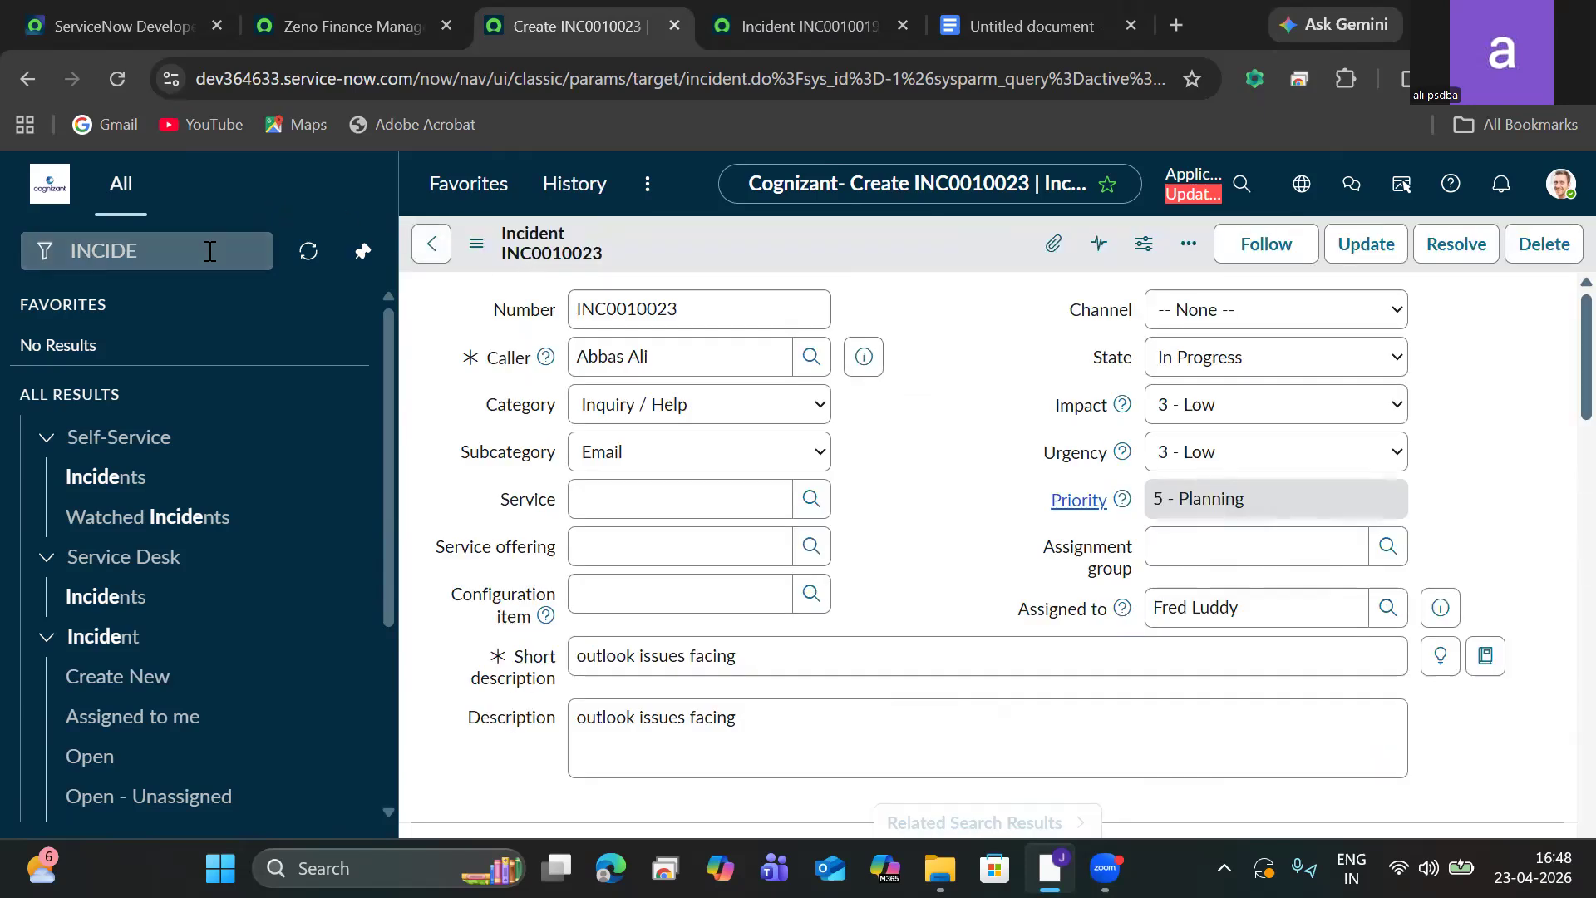
{"action": "left_click", "coordinate": [205, 251]}
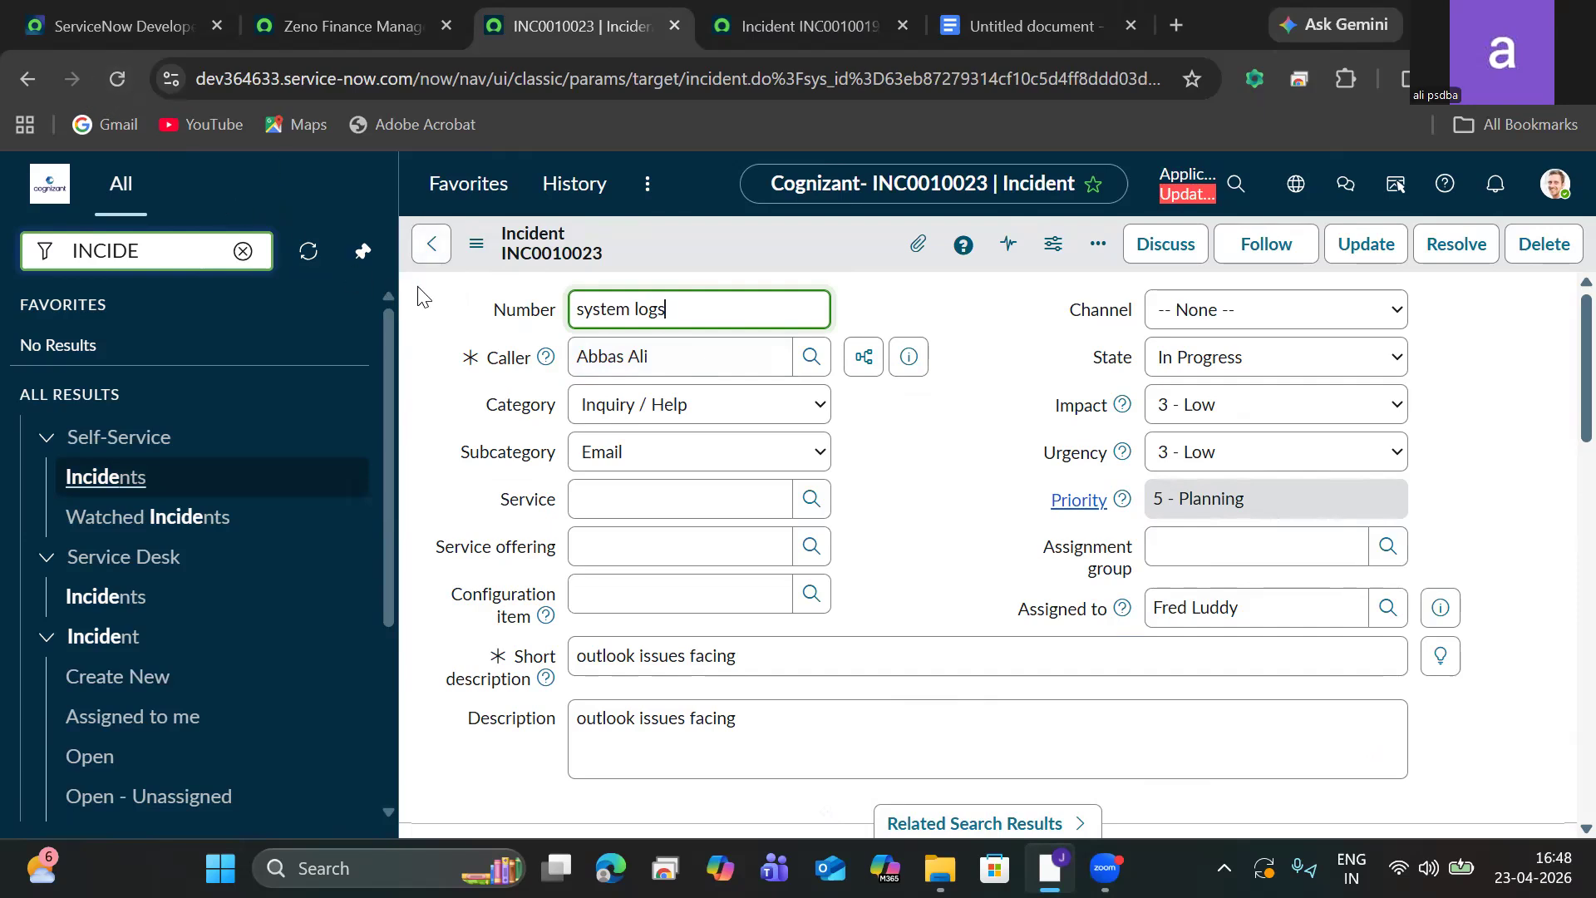
{"action": "left_click", "coordinate": [243, 251]}
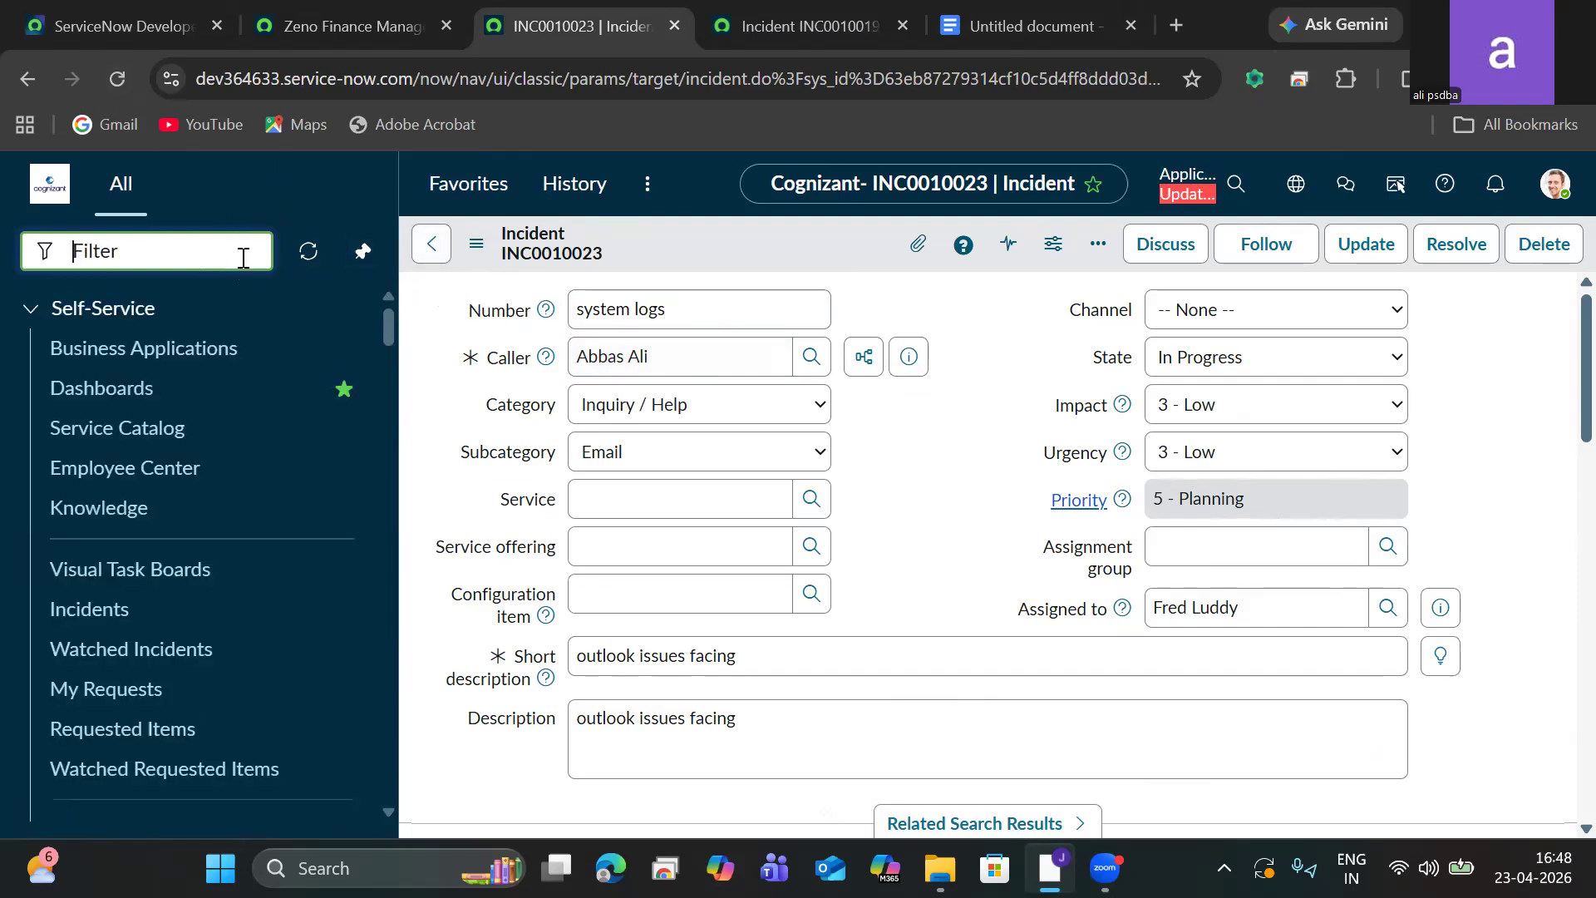
{"action": "left_click", "coordinate": [432, 244]}
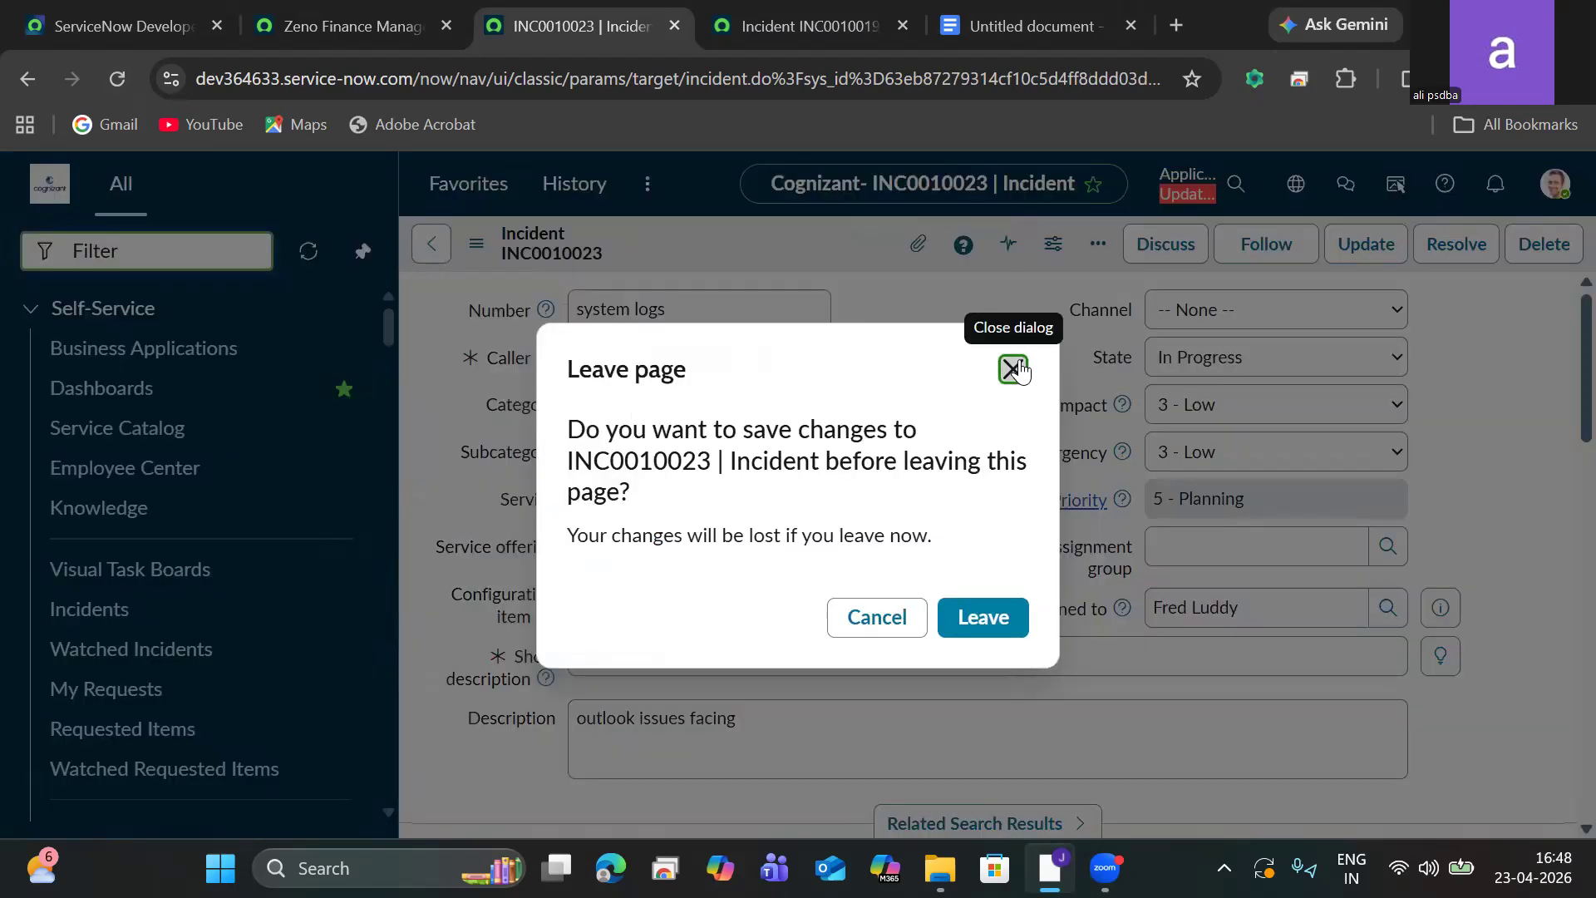
{"action": "left_click", "coordinate": [1013, 368]}
Open System Logs > Emails from the navigator, leaving the incident form without saving its changes.
{"action": "left_click", "coordinate": [140, 251]}
{"action": "type", "text": "sys"}
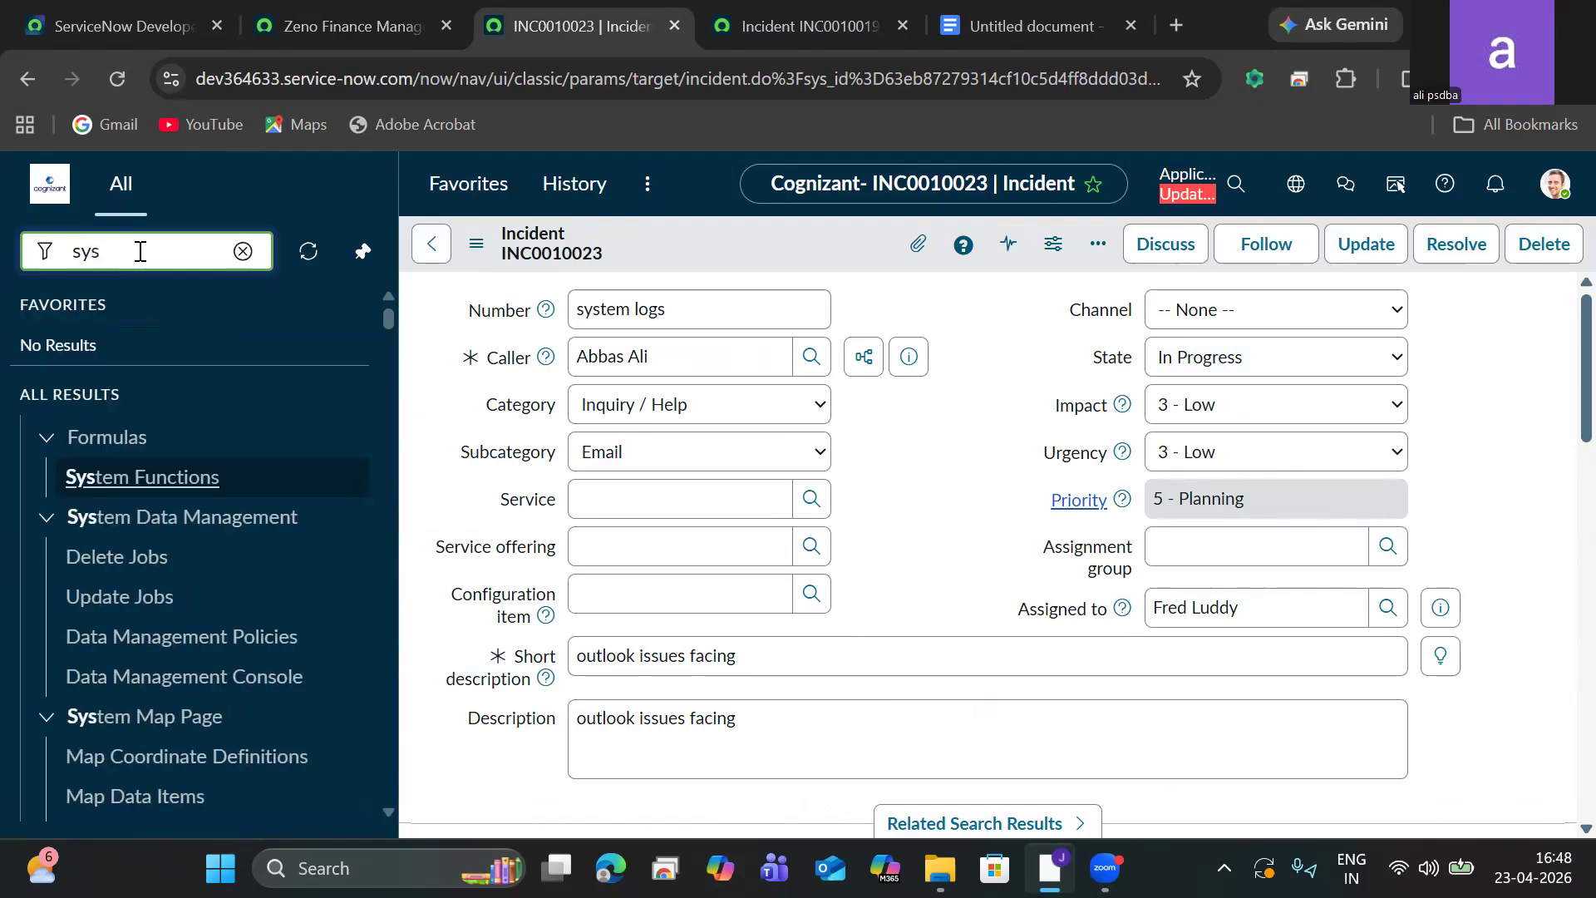
{"action": "type", "text": "tem lo"}
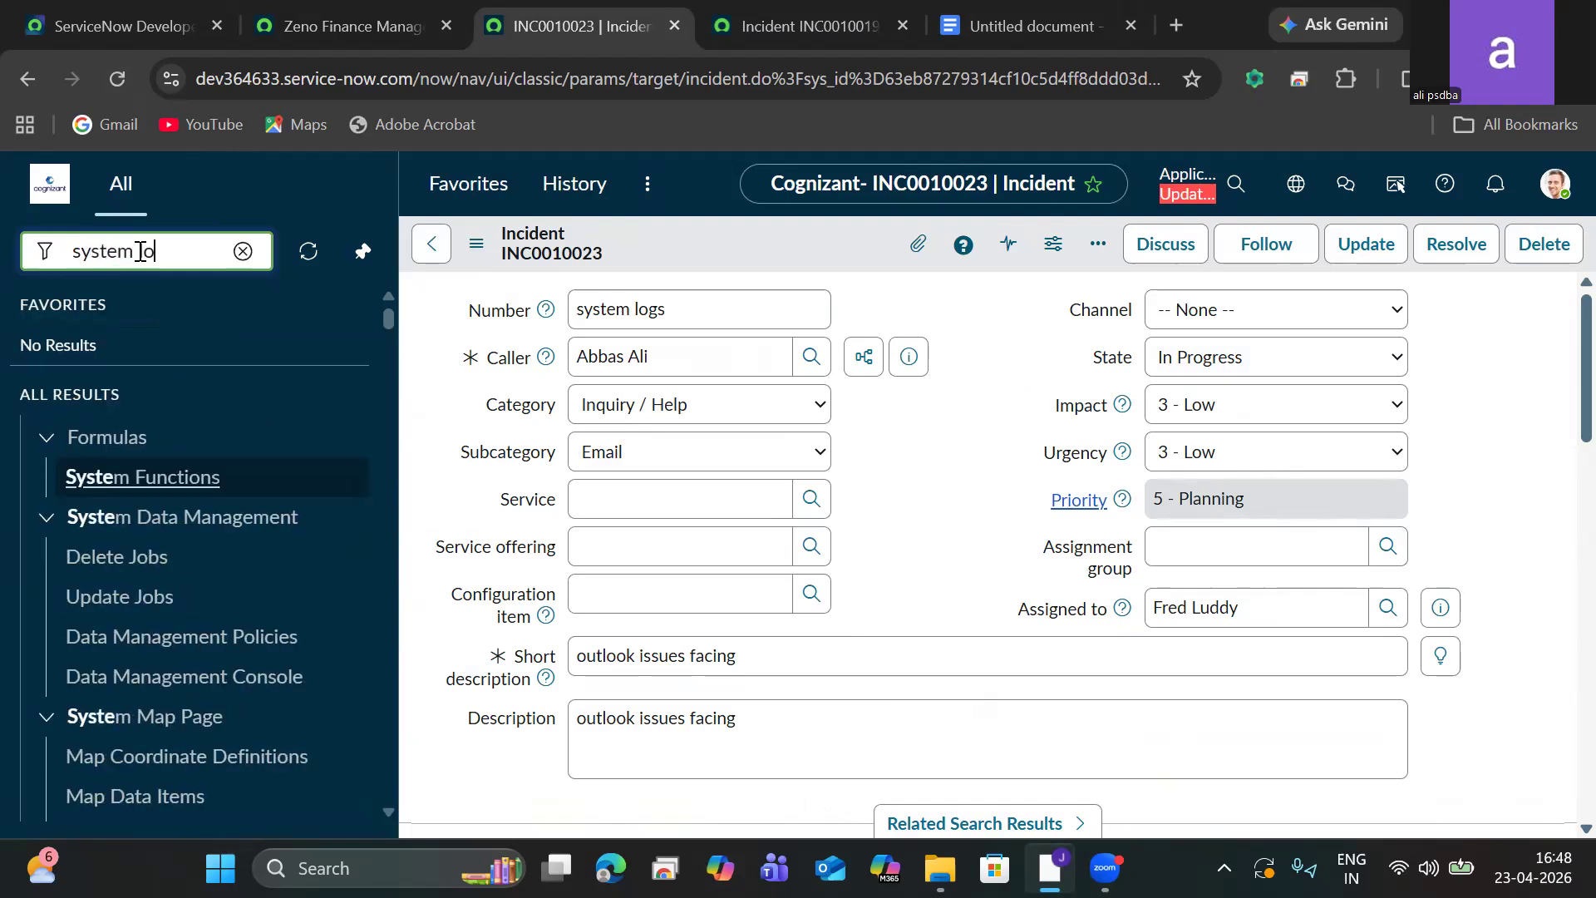
{"action": "type", "text": "gs"}
{"action": "left_click", "coordinate": [83, 683]}
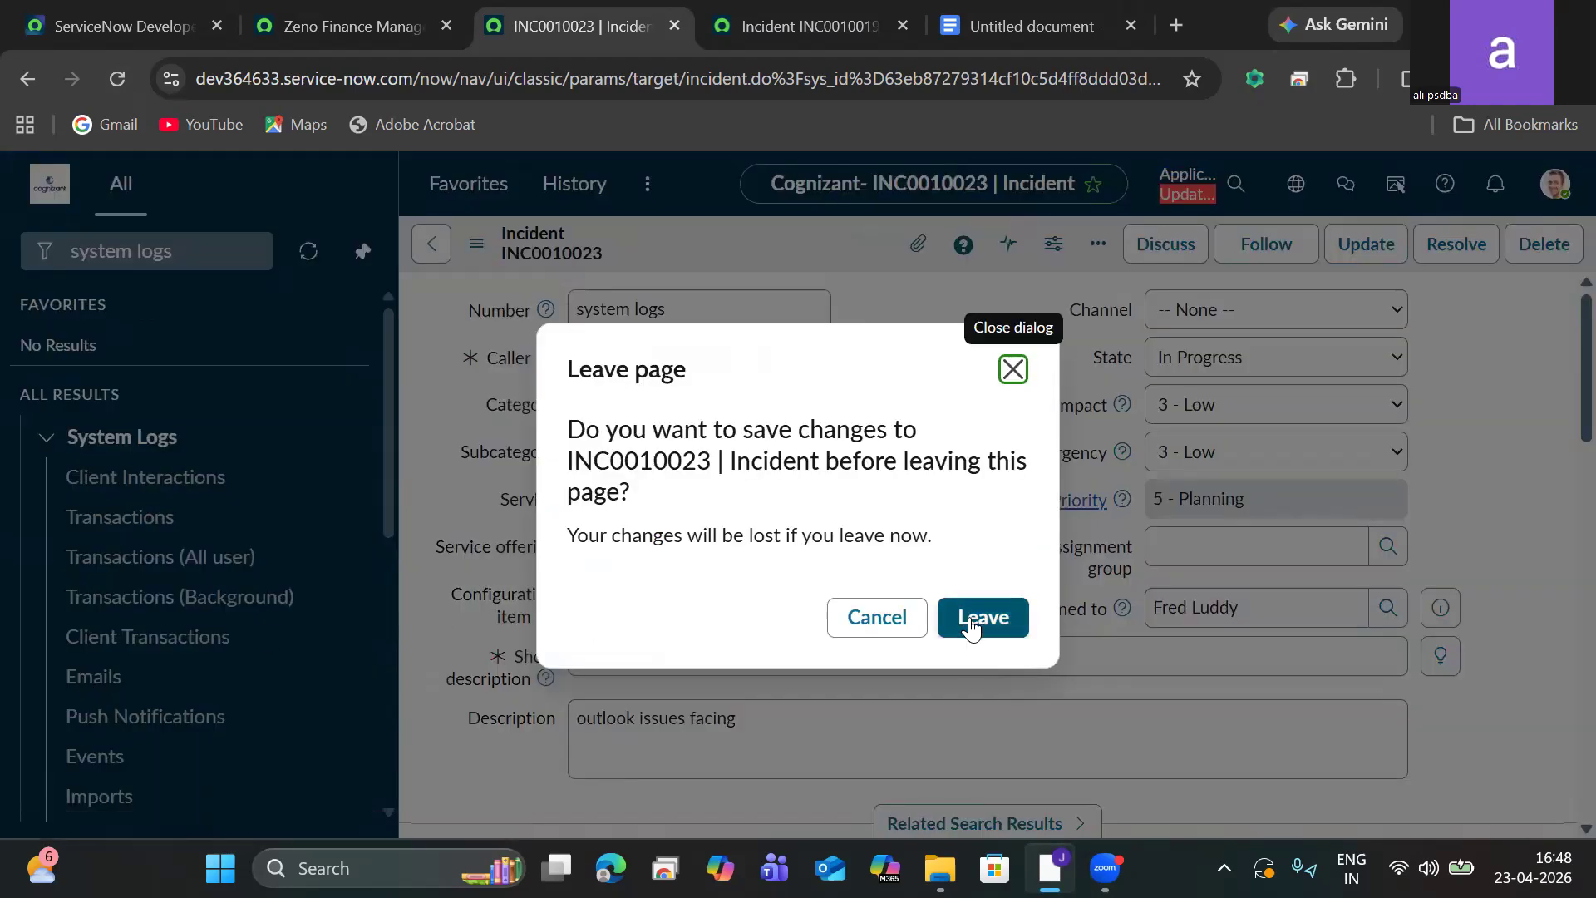
{"action": "left_click_drag", "start_coordinate": [714, 462], "coordinate": [561, 478]}
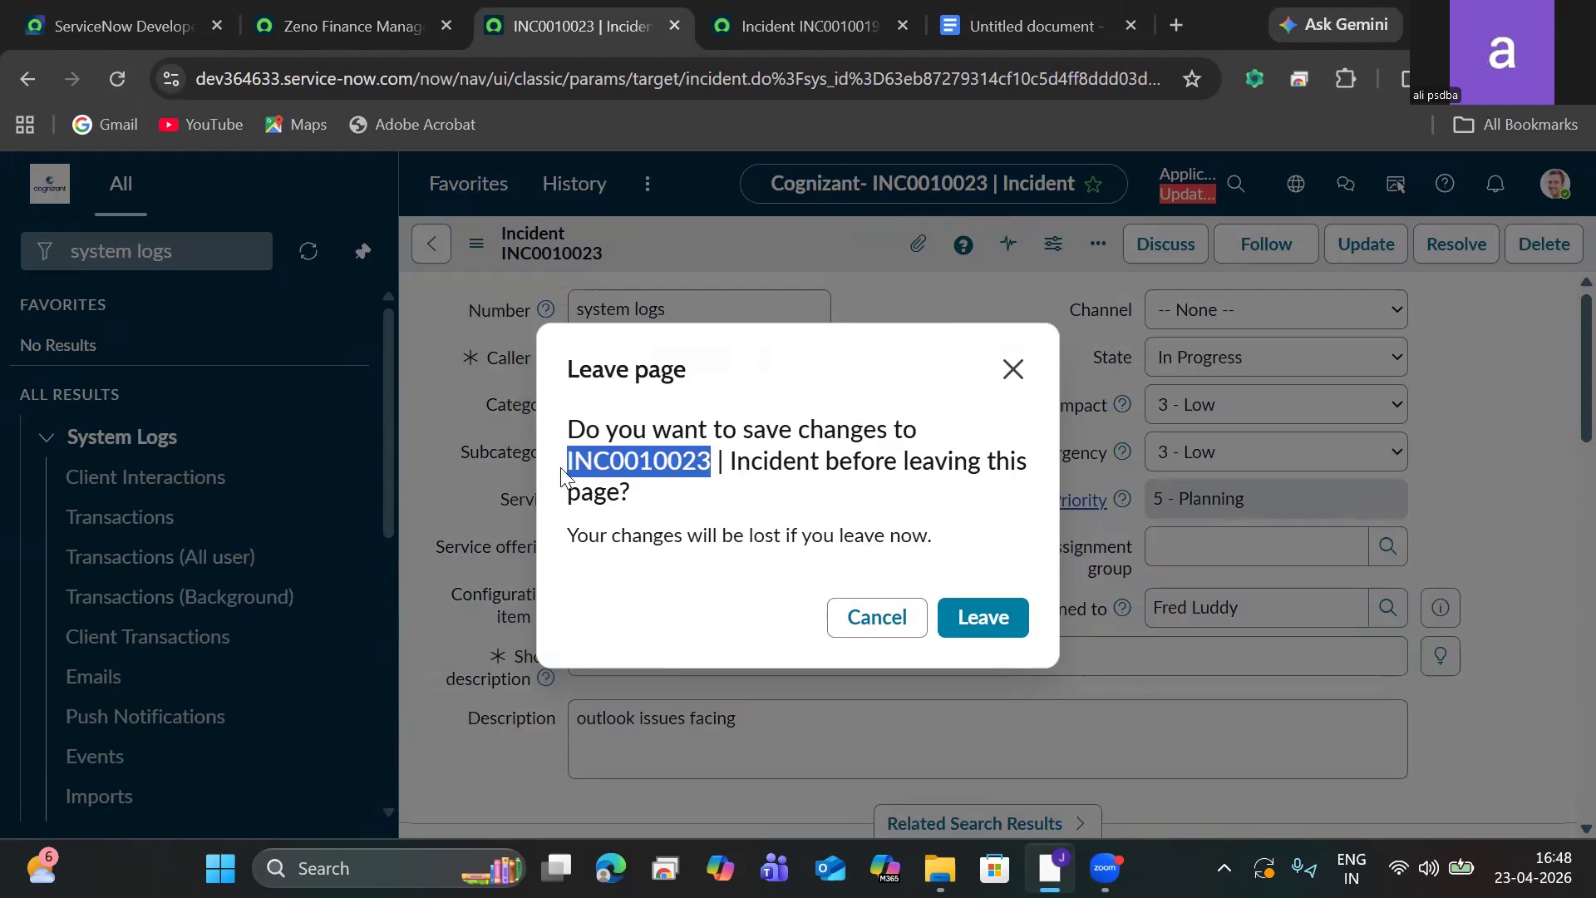
{"action": "left_click", "coordinate": [1006, 631]}
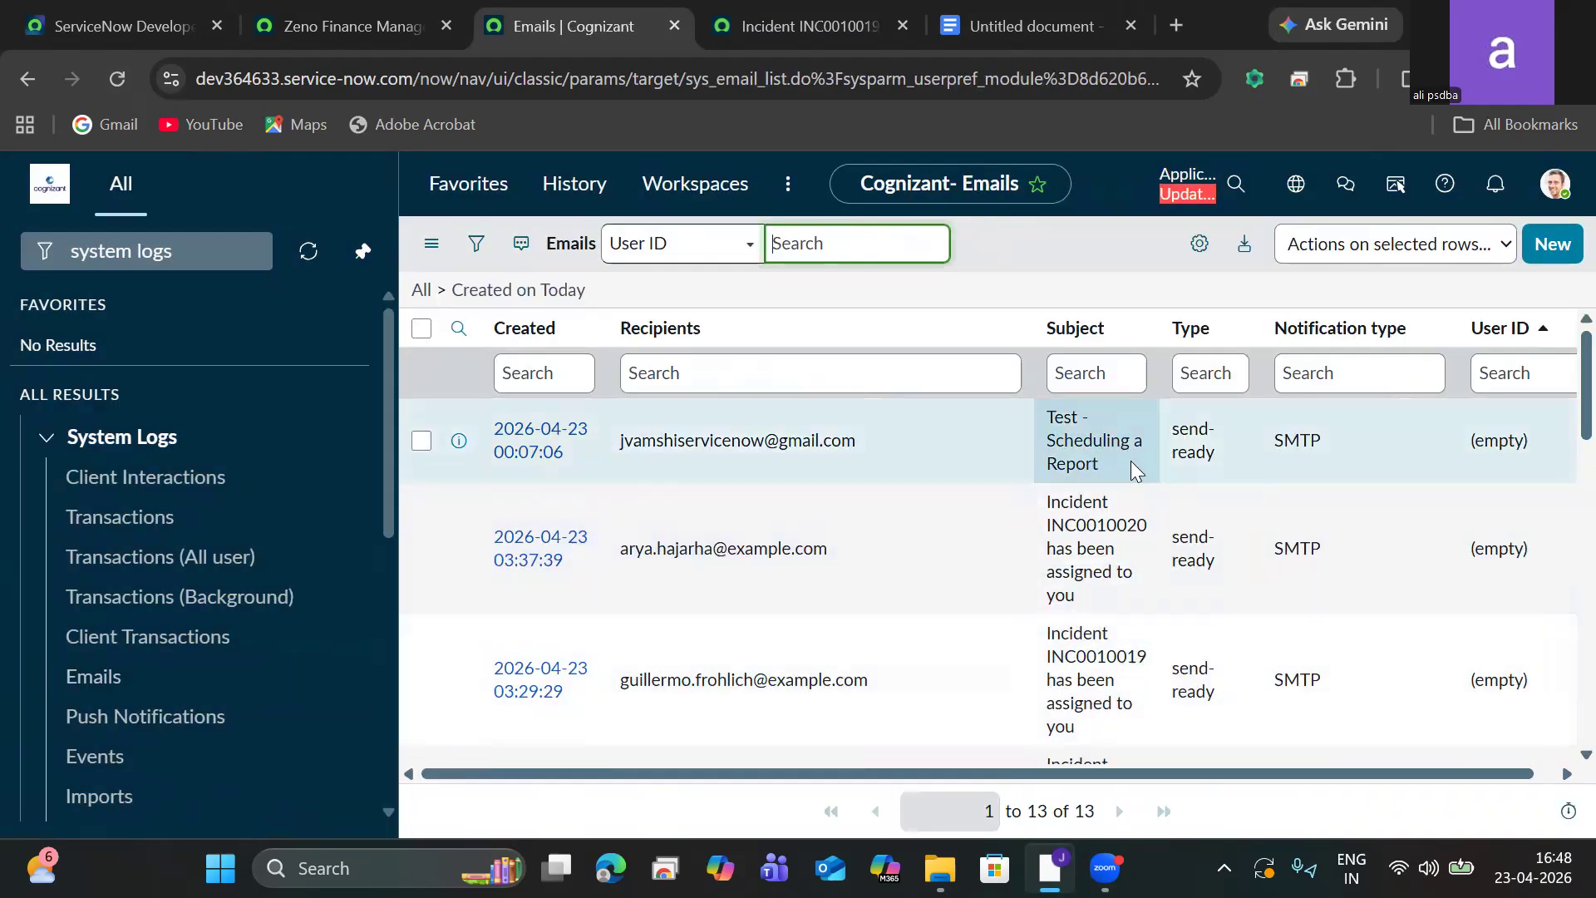
Filter the email list by subject INC0010023.
{"action": "left_click", "coordinate": [1096, 378]}
{"action": "key", "text": "ctrl+v"}
{"action": "key", "text": "Return"}
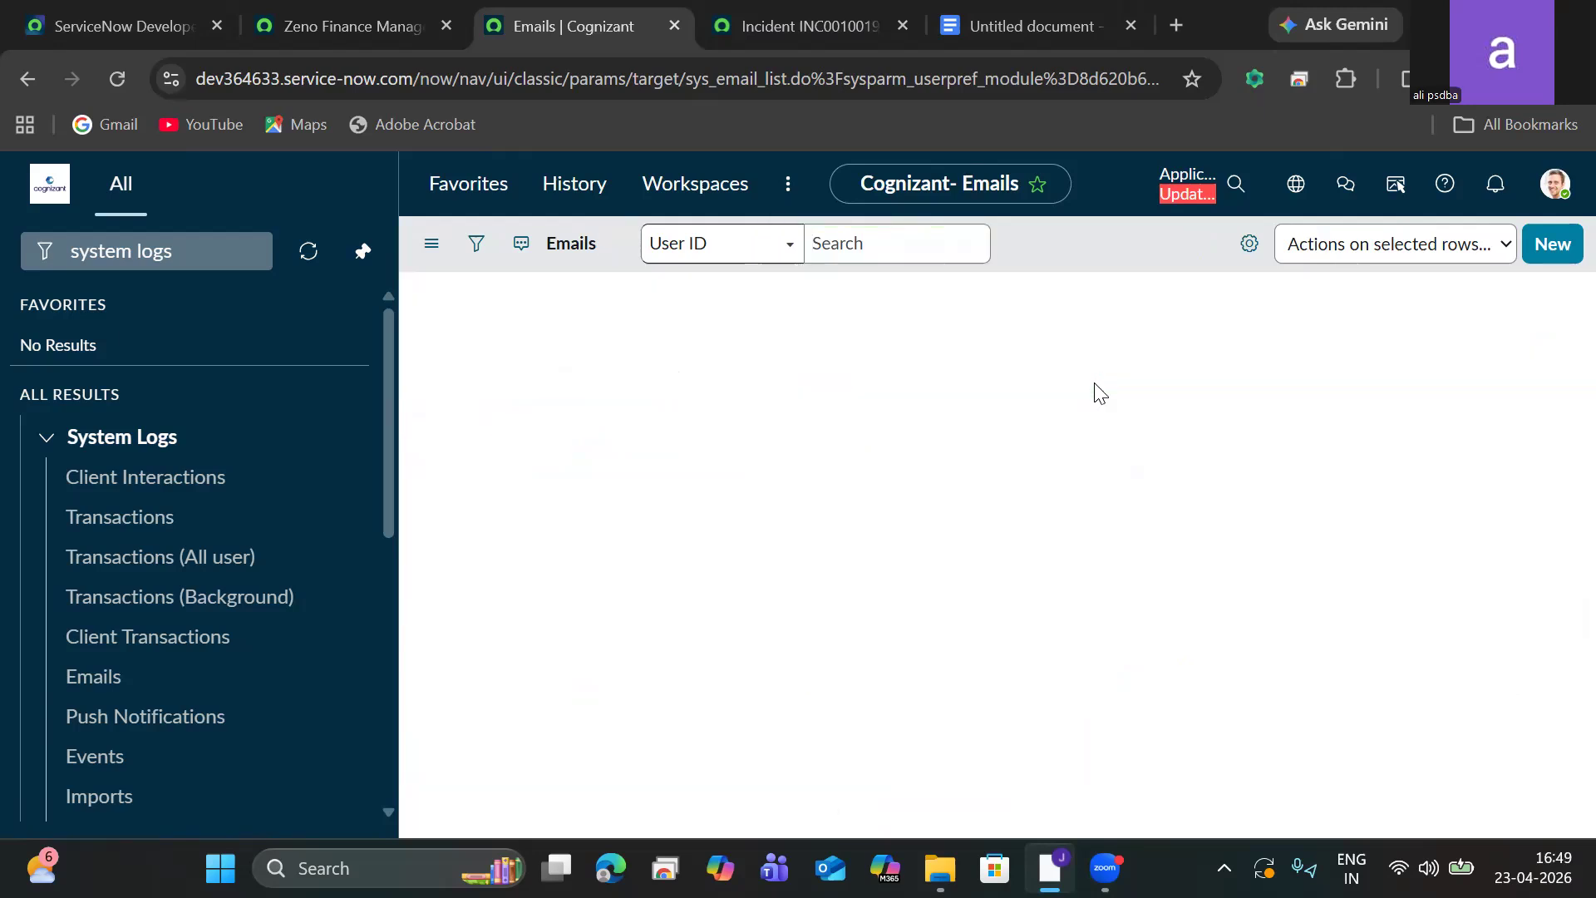
Remove the subject filter so the list shows all emails.
{"action": "left_click", "coordinate": [430, 249]}
{"action": "left_click", "coordinate": [492, 377]}
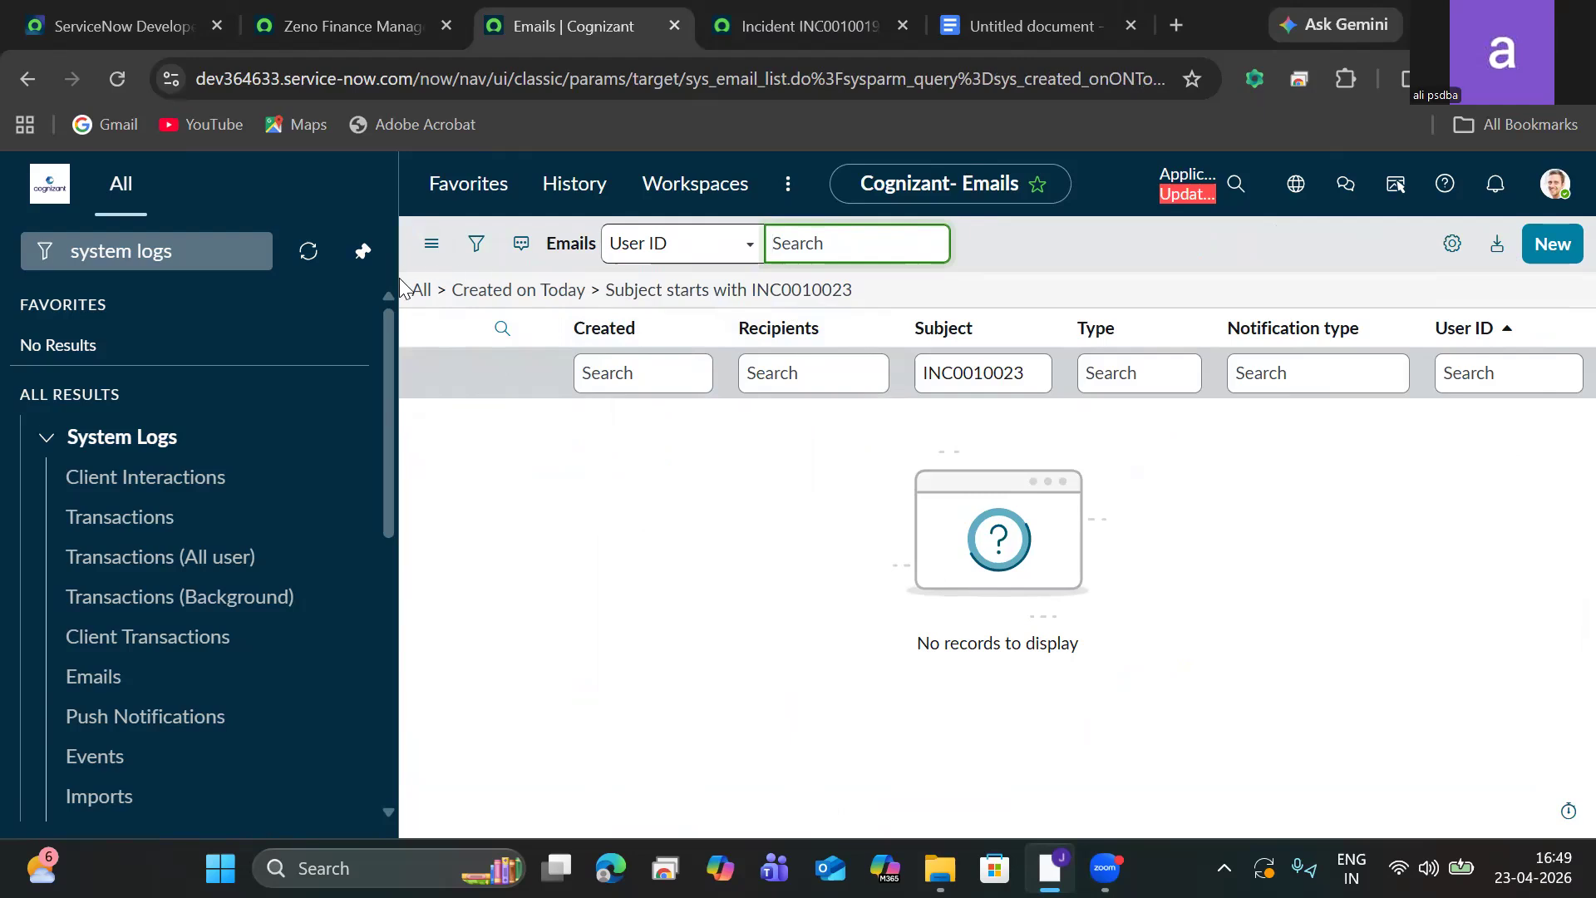
{"action": "left_click", "coordinate": [422, 290]}
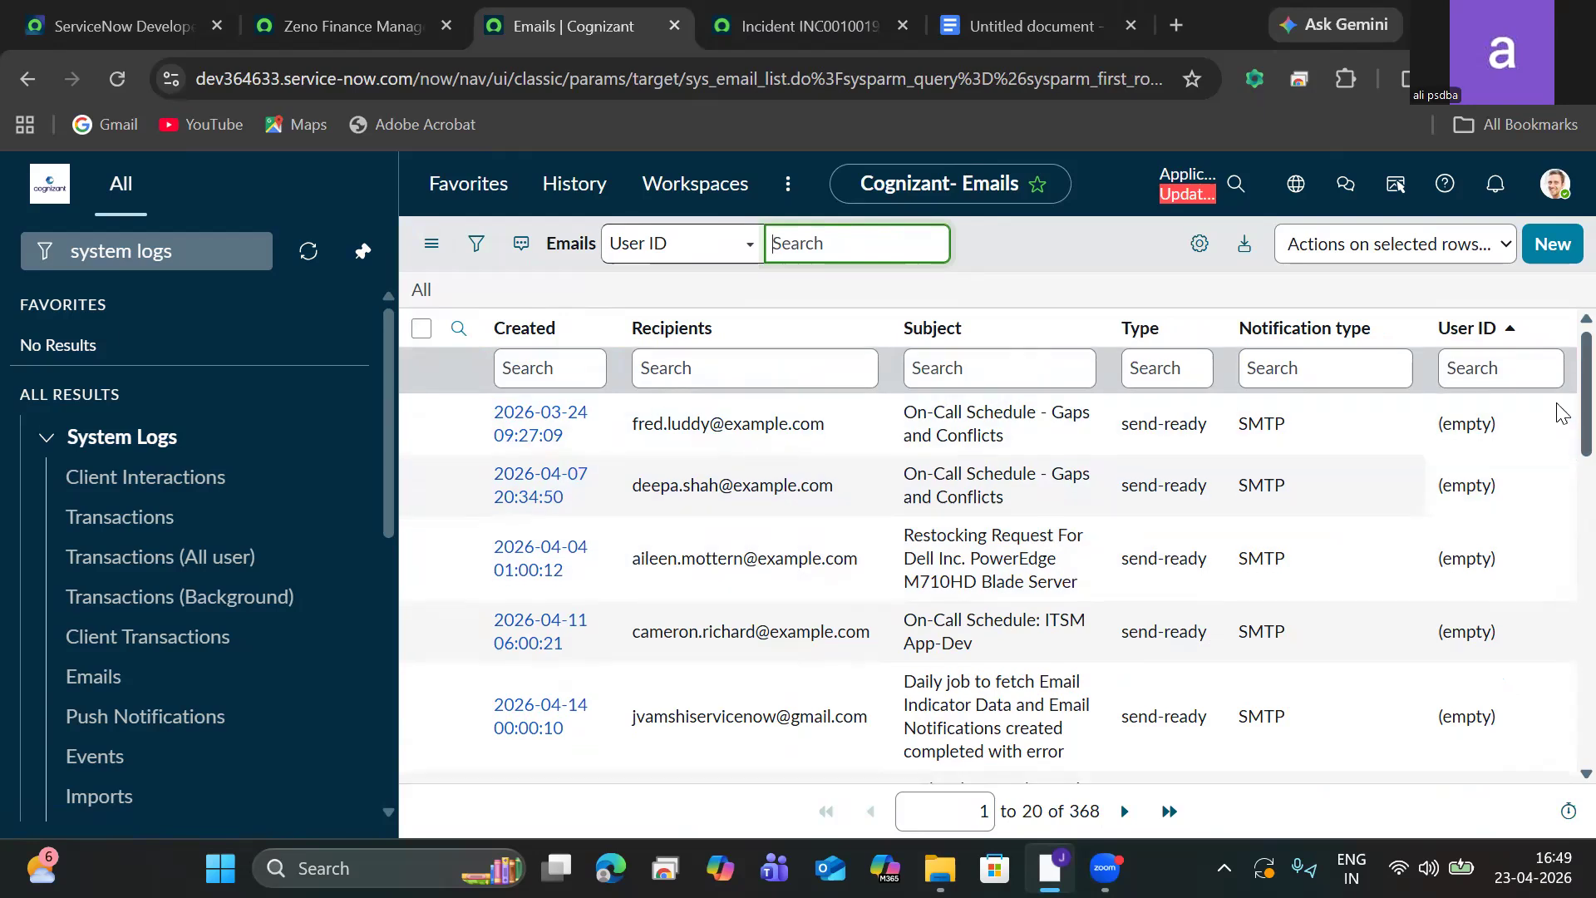
Scroll the email list and sort it by Created date, newest first.
{"action": "scroll", "coordinate": [1561, 414], "scroll_direction": "down", "scroll_amount": 7}
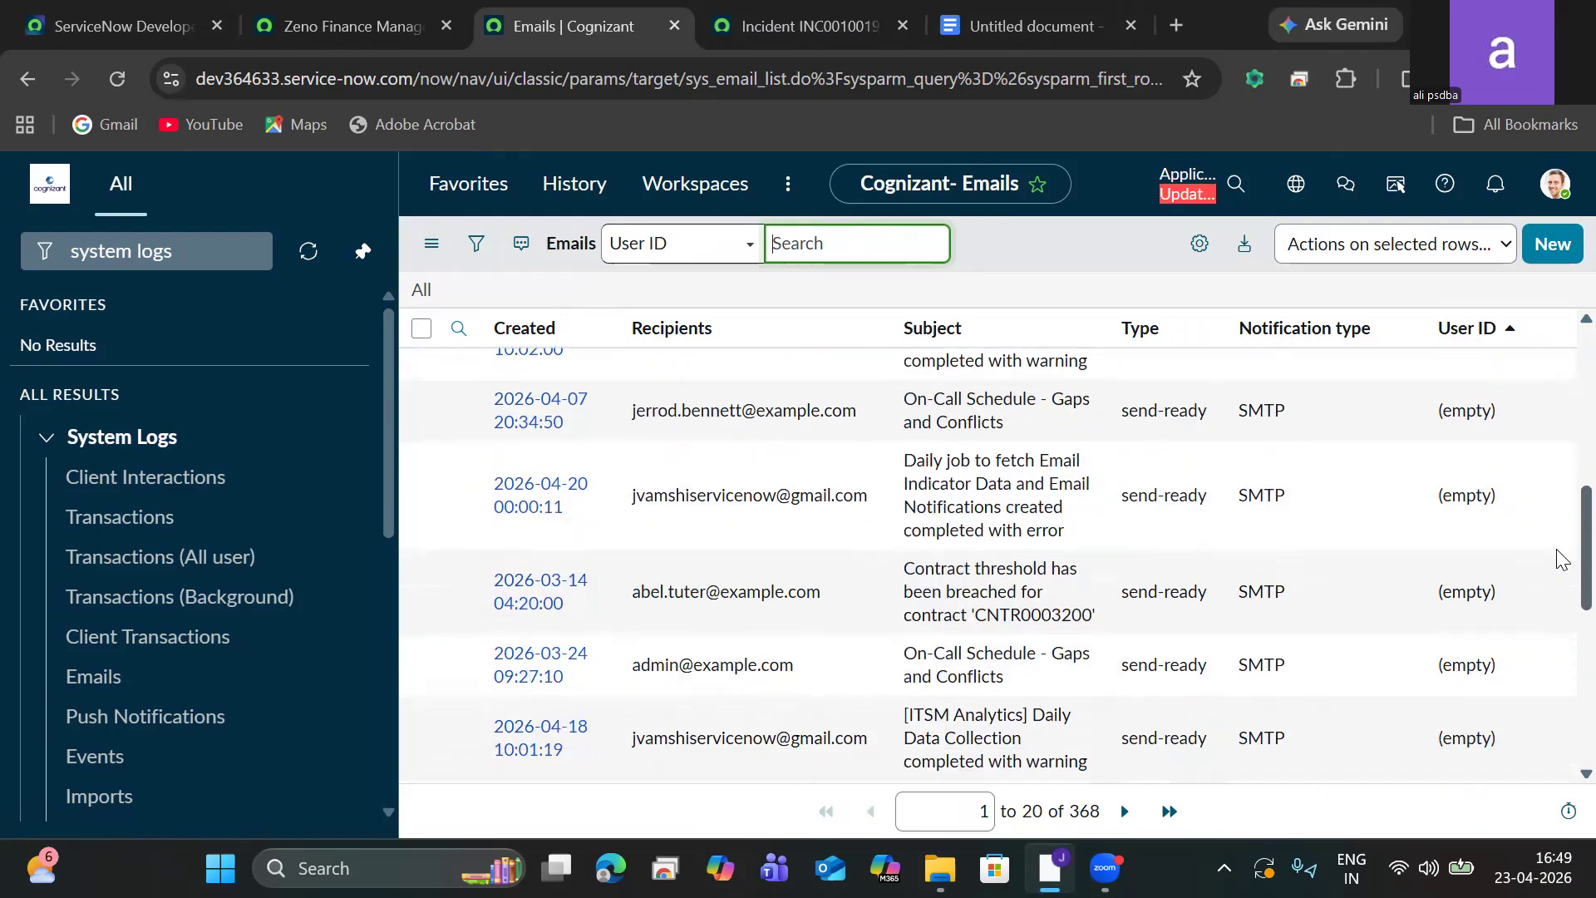
{"action": "scroll", "coordinate": [1562, 559], "scroll_direction": "down", "scroll_amount": 3}
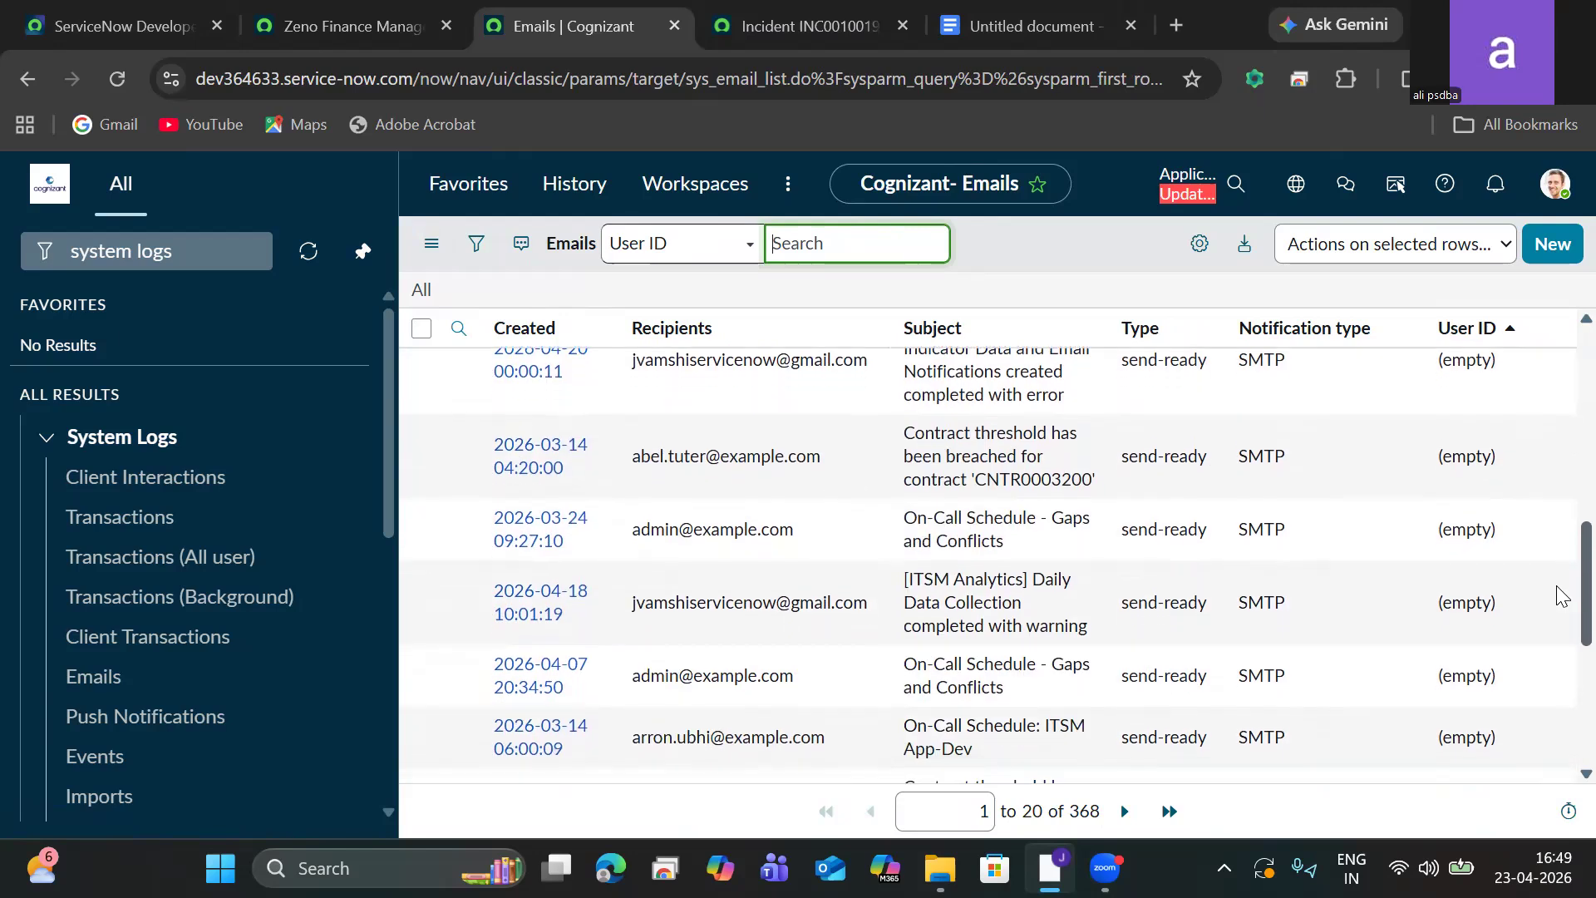
{"action": "scroll", "coordinate": [1559, 634], "scroll_direction": "down", "scroll_amount": 4}
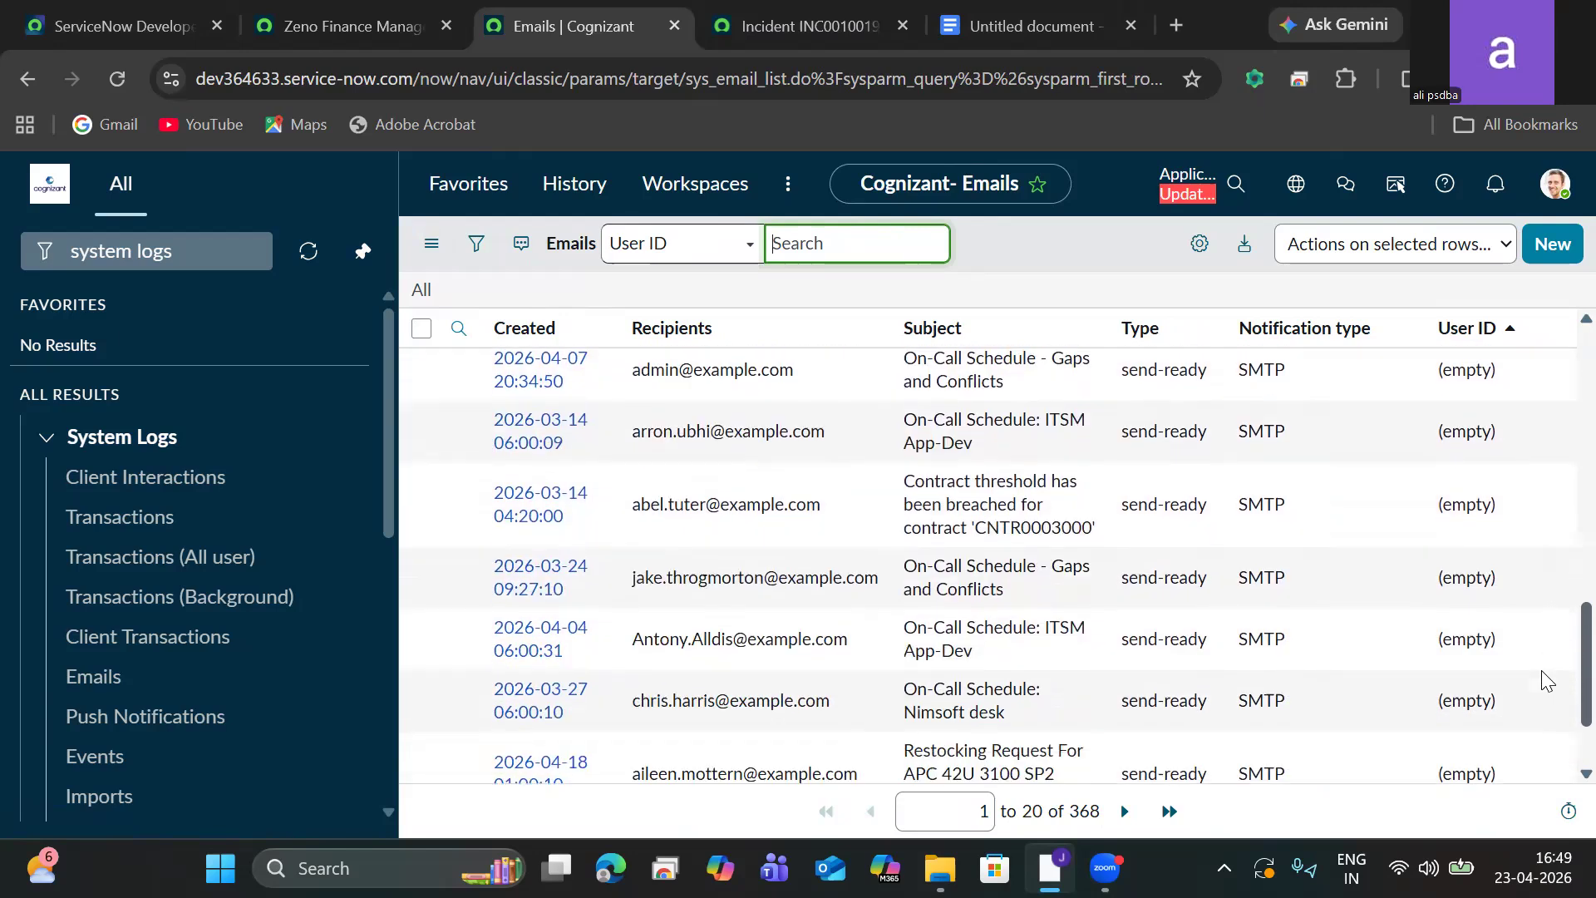
{"action": "scroll", "coordinate": [1534, 732], "scroll_direction": "up", "scroll_amount": 14}
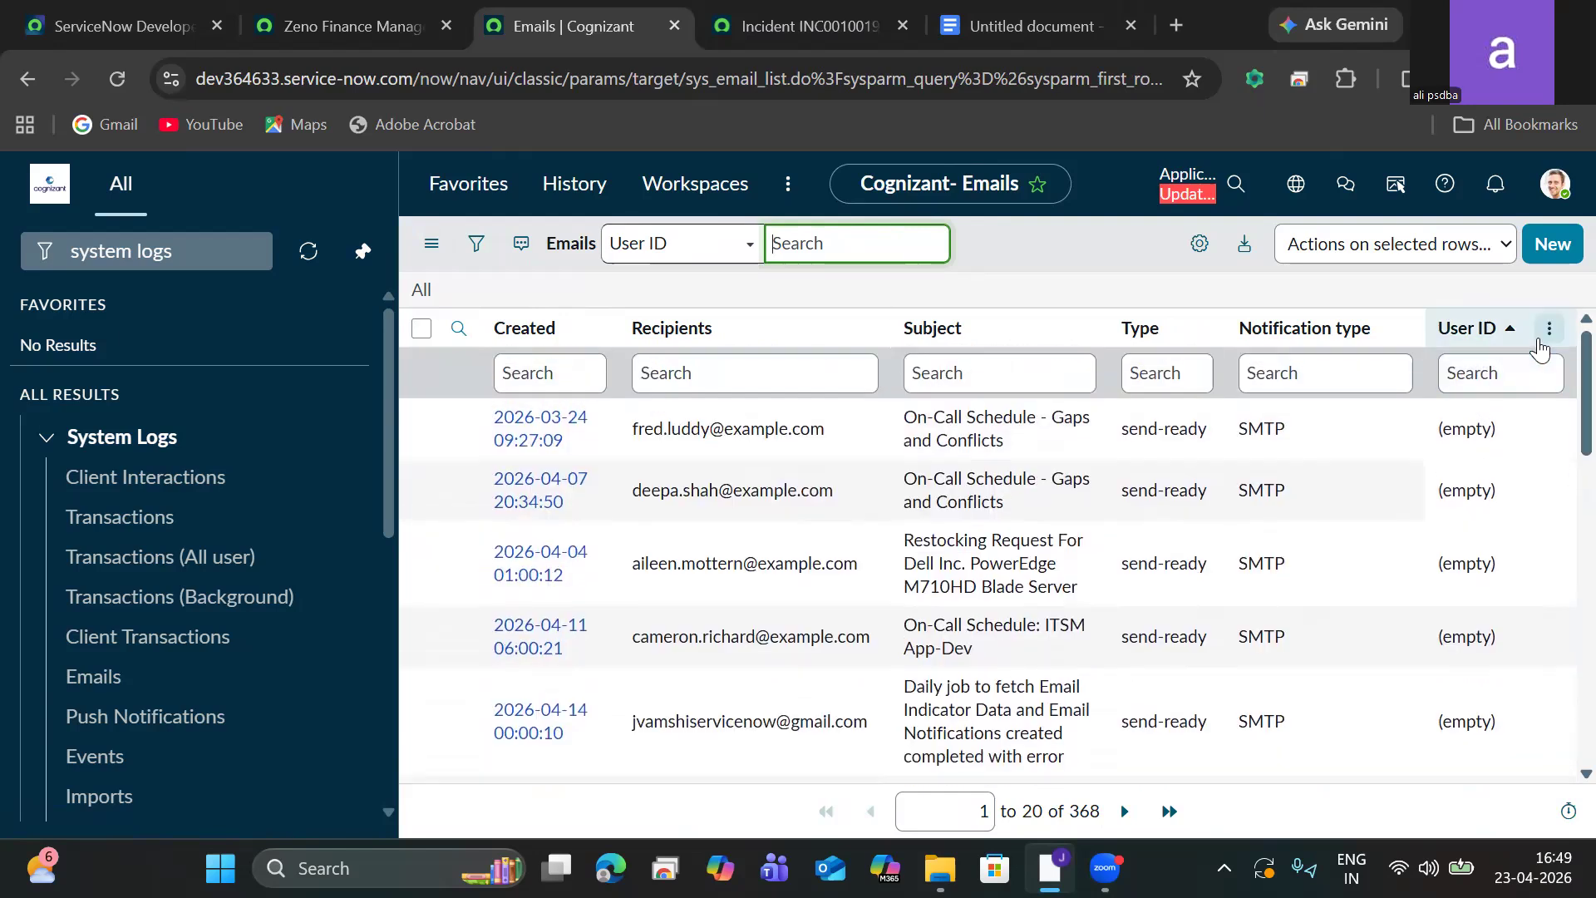
{"action": "left_click", "coordinate": [1550, 329]}
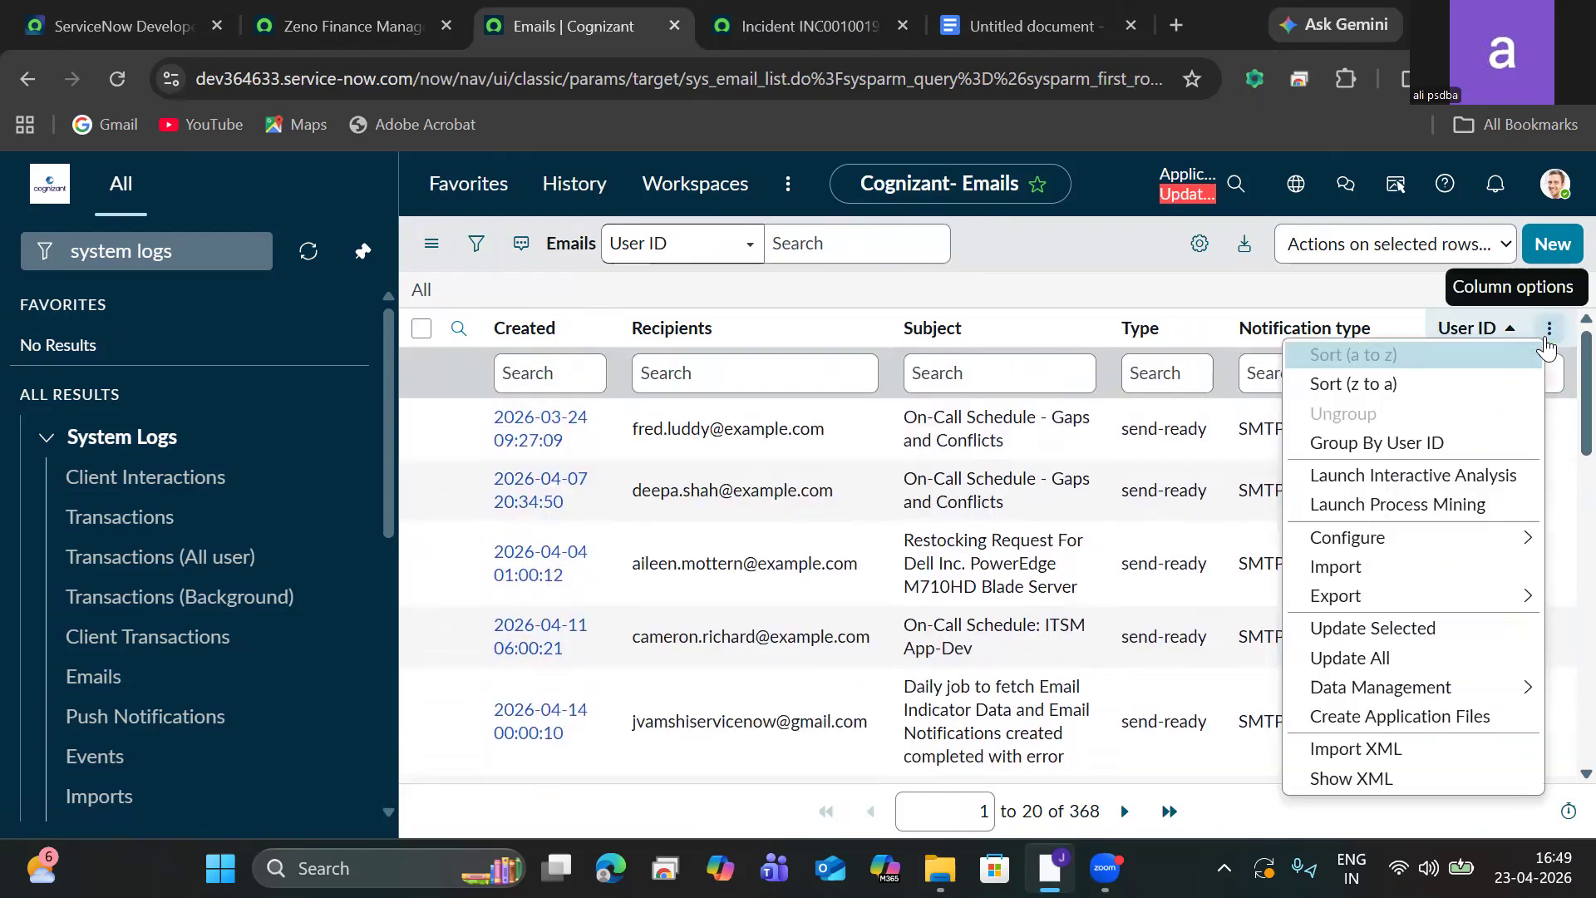
{"action": "left_click", "coordinate": [1394, 386]}
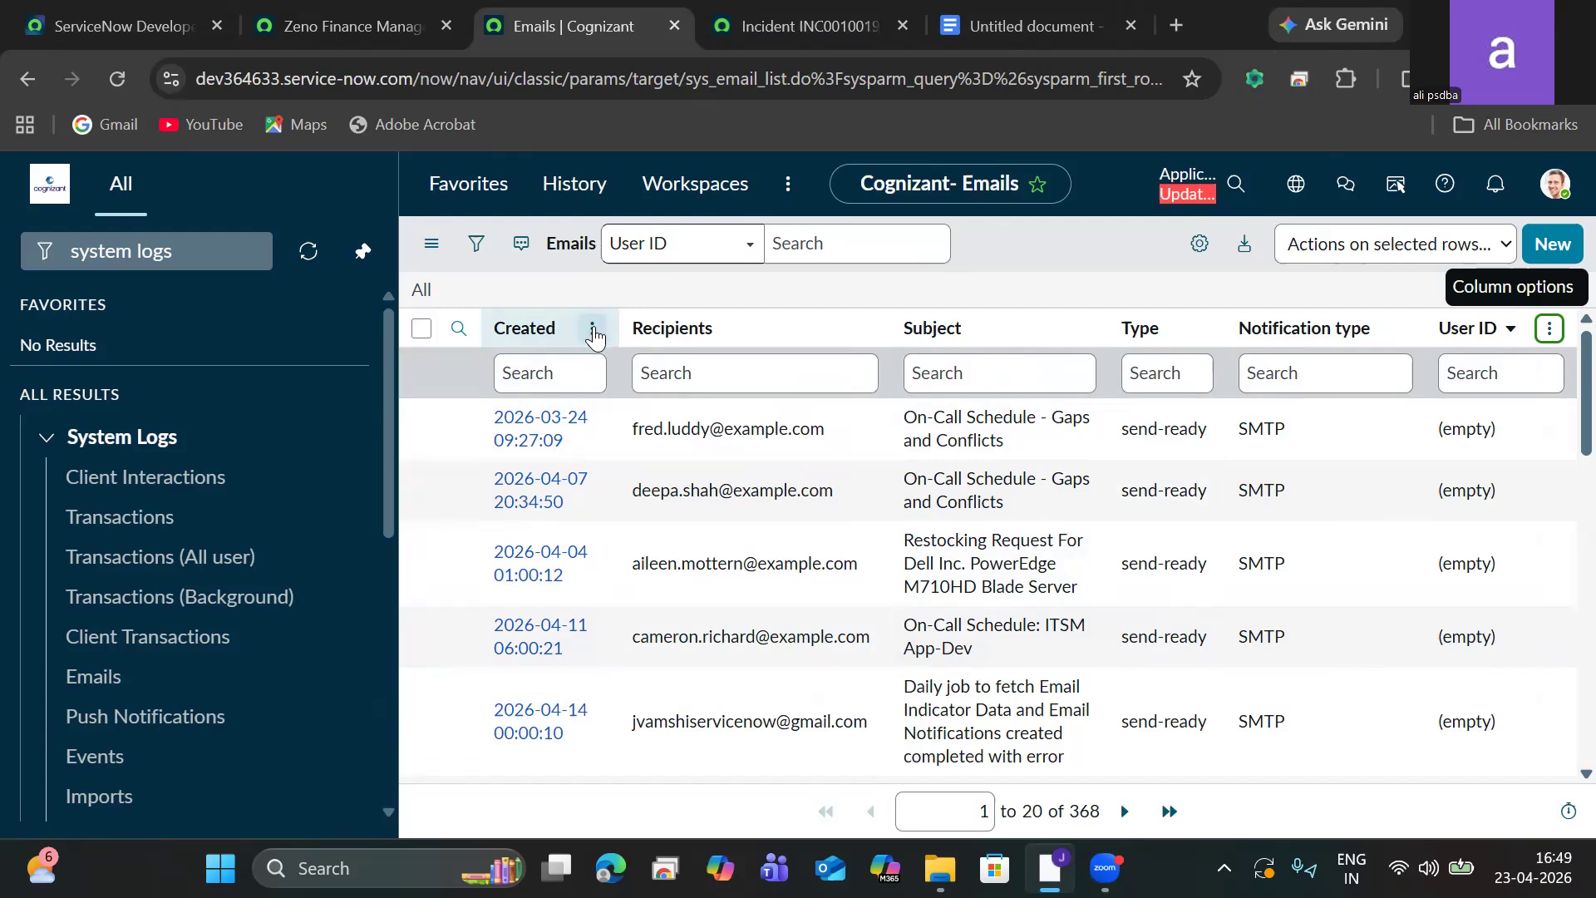
{"action": "left_click", "coordinate": [594, 331]}
{"action": "left_click", "coordinate": [667, 374]}
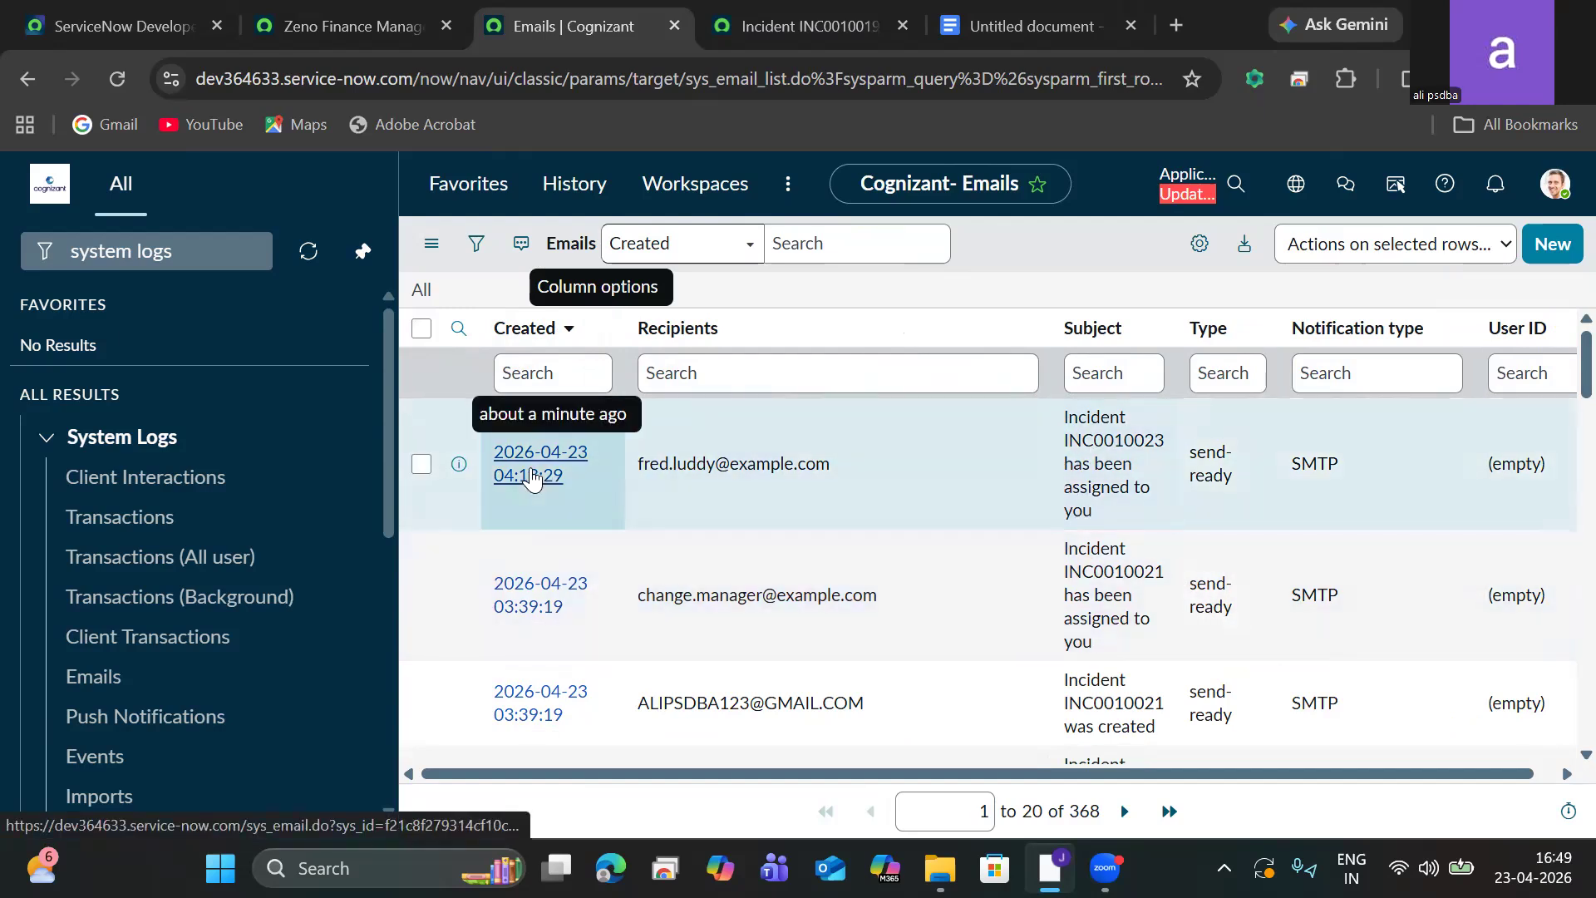
Open the INC0010023 assignment email and preview its rendered content.
{"action": "left_click", "coordinate": [531, 476]}
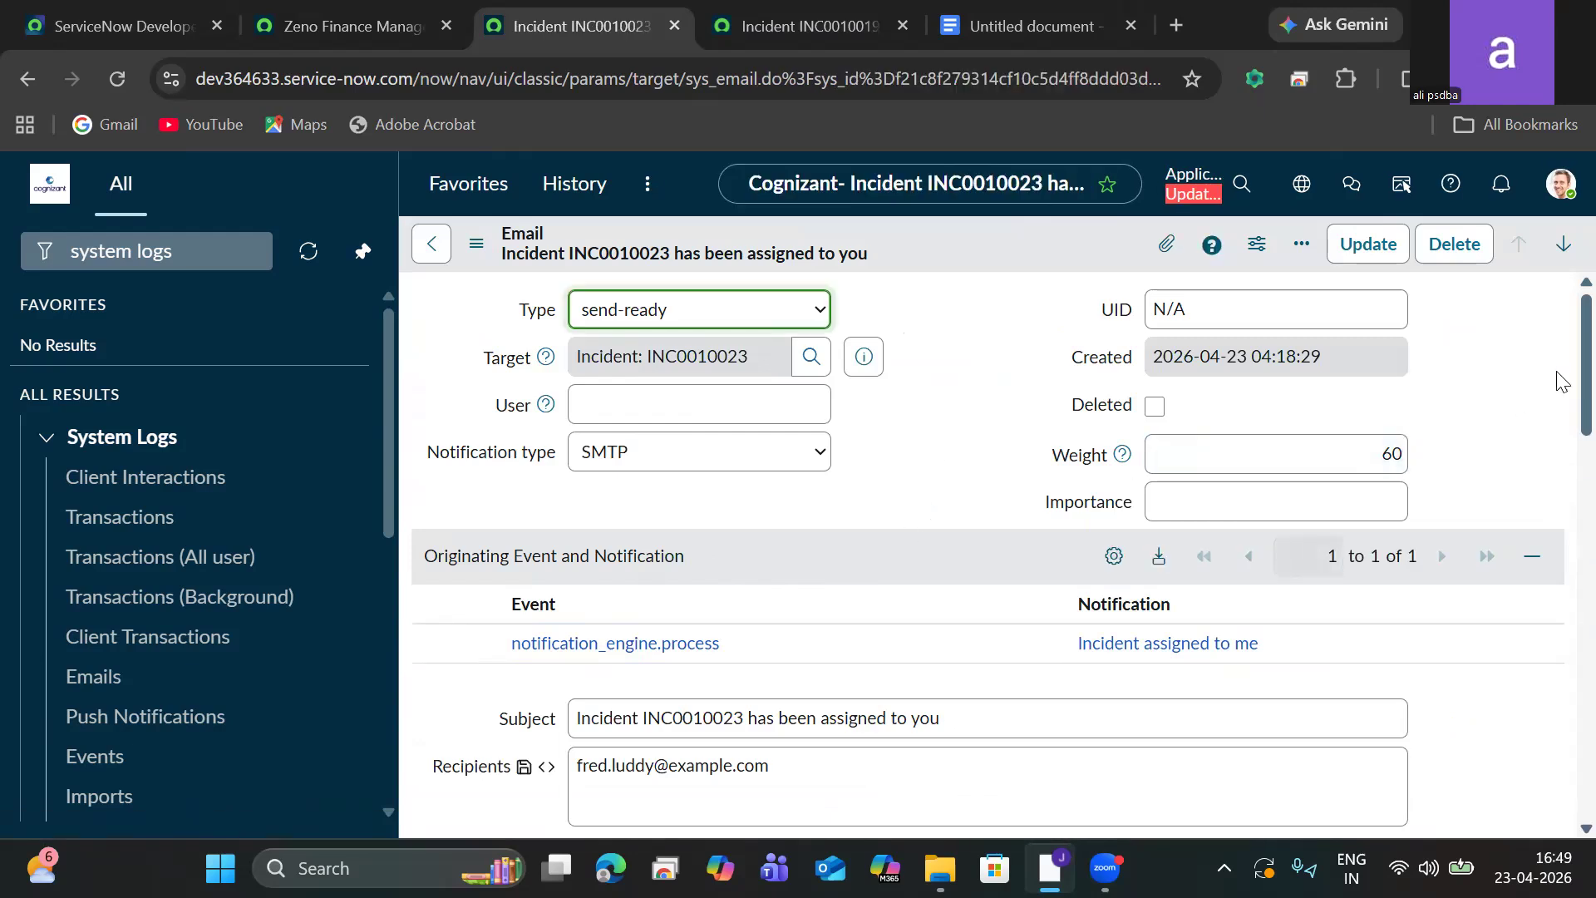
{"action": "scroll", "coordinate": [1561, 391], "scroll_direction": "down", "scroll_amount": 2}
{"action": "scroll", "coordinate": [1557, 464], "scroll_direction": "down", "scroll_amount": 15}
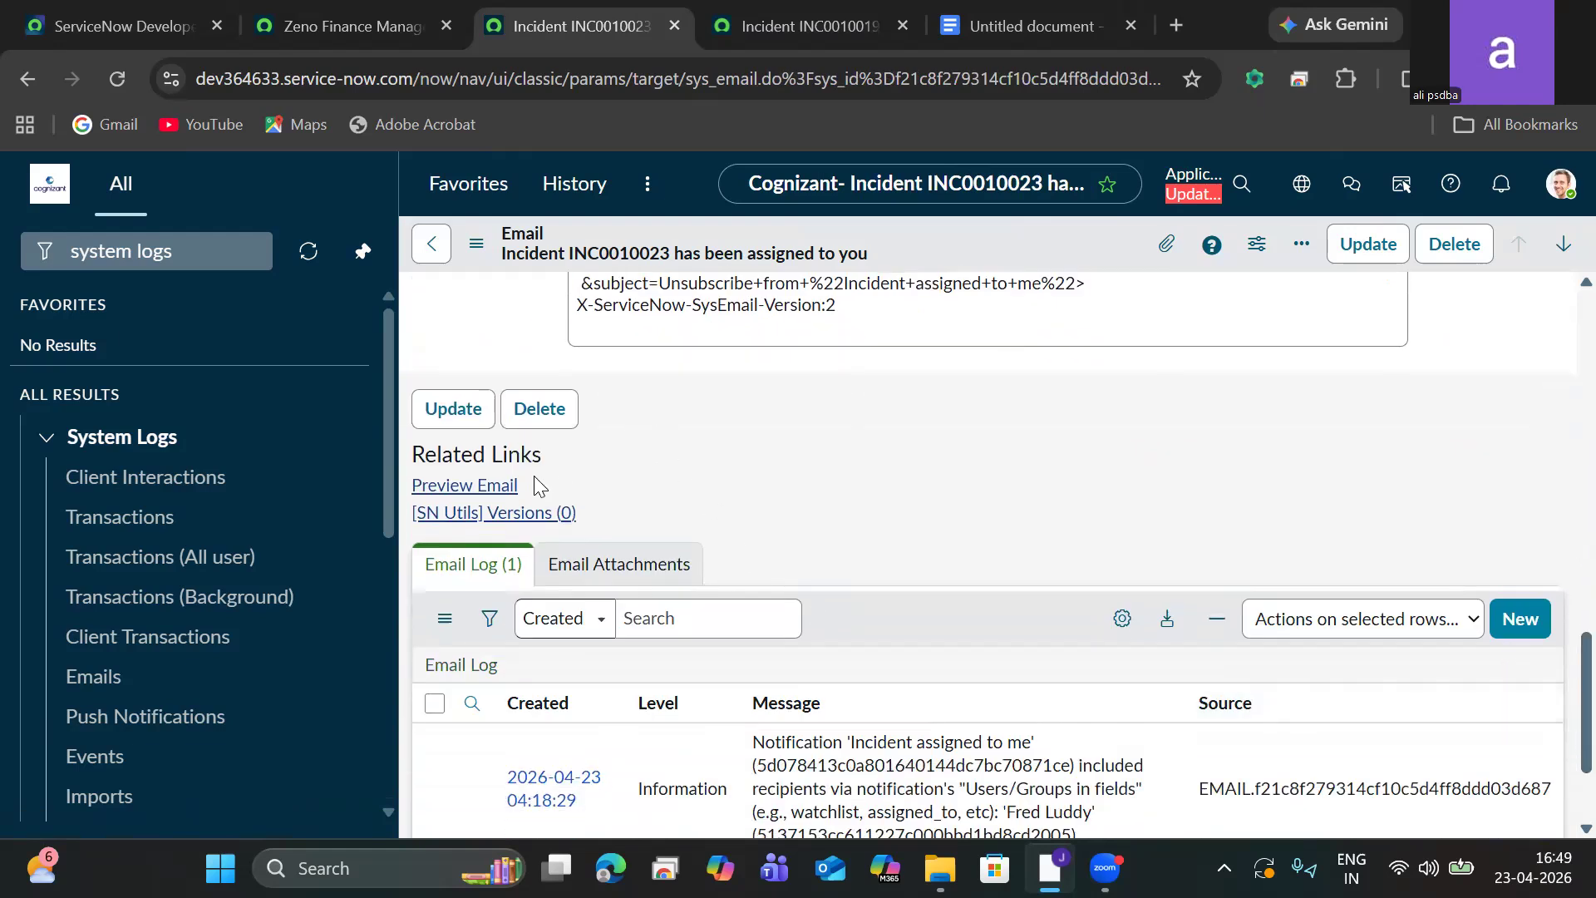
{"action": "left_click", "coordinate": [492, 491]}
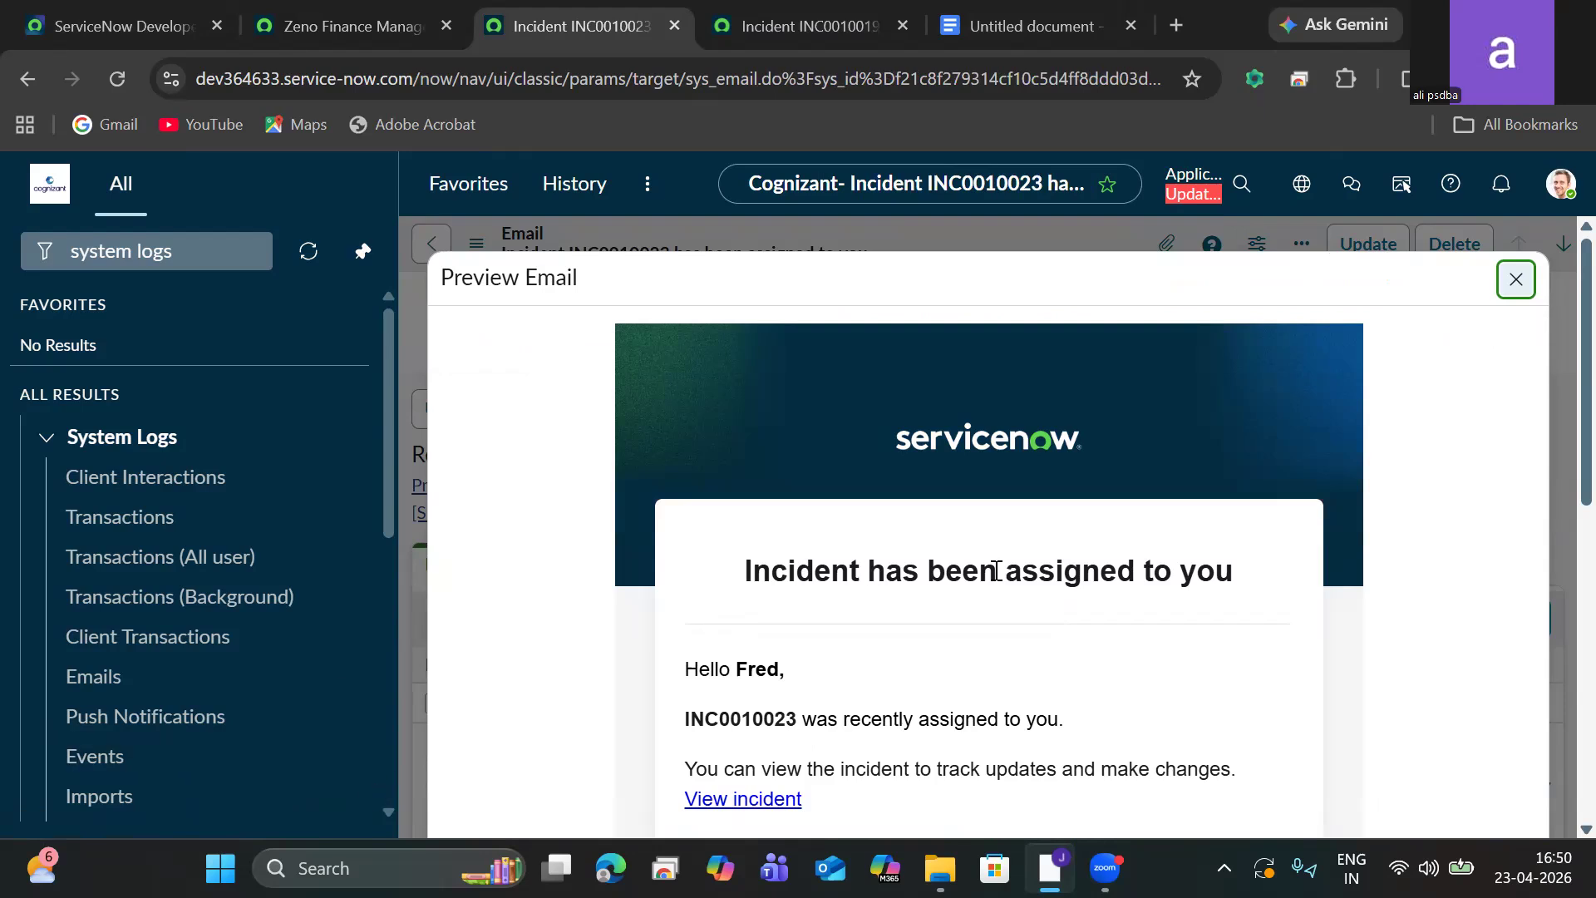
{"action": "scroll", "coordinate": [1557, 453], "scroll_direction": "down", "scroll_amount": 5}
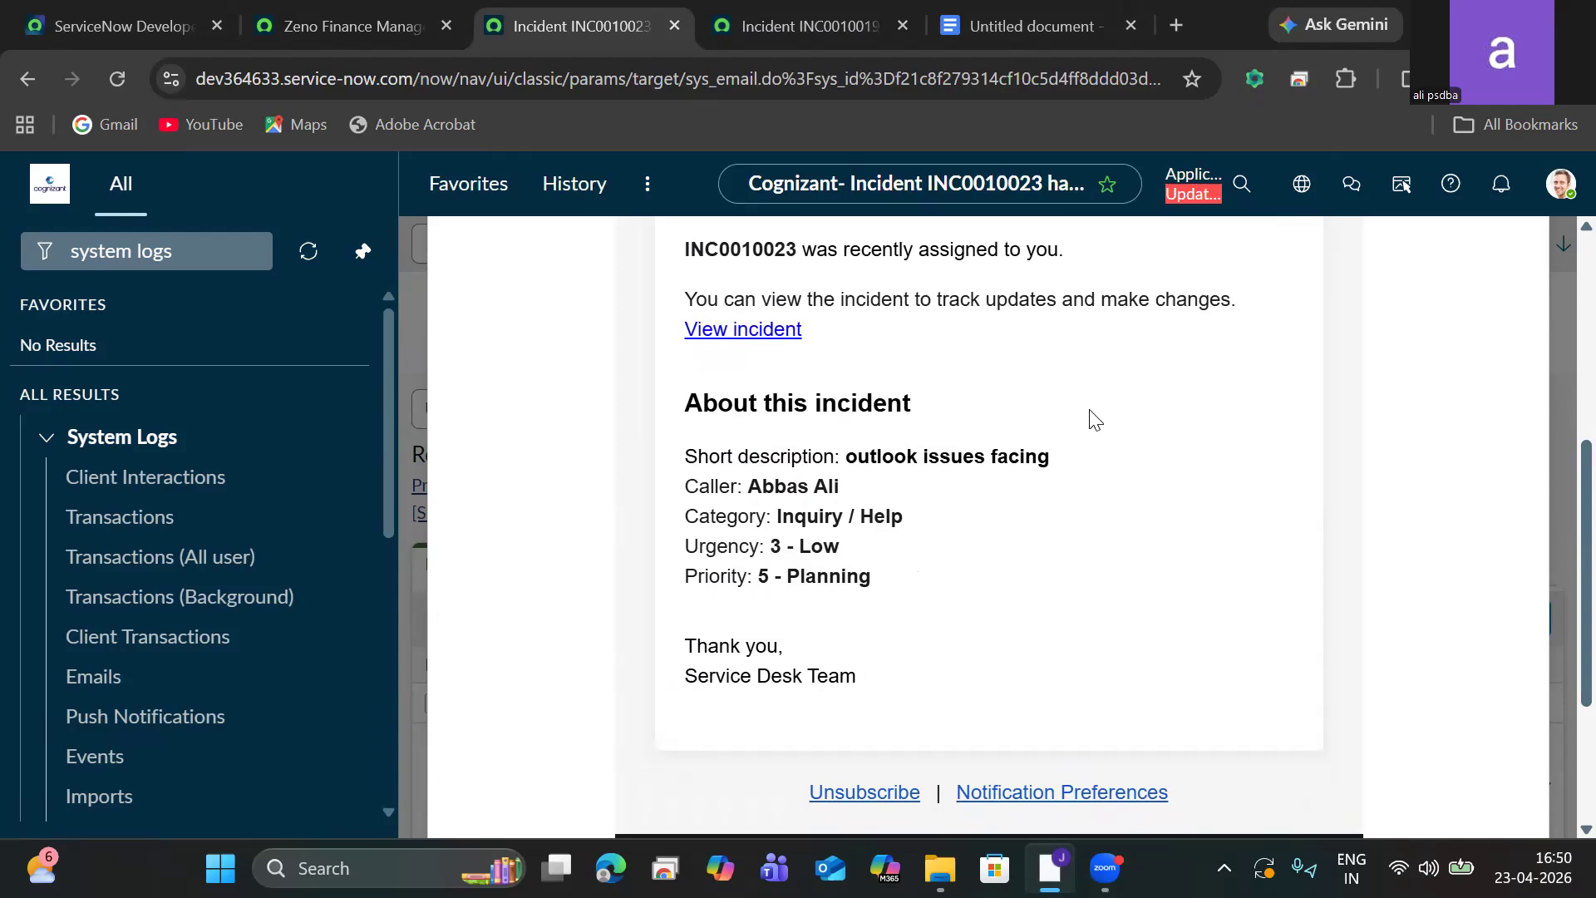
Open the email Notifications list from the navigator and sort it by Name, z to a.
{"action": "left_click", "coordinate": [208, 255]}
{"action": "key", "text": "ctrl+a"}
{"action": "key", "text": "BackSpace"}
{"action": "type", "text": "no"}
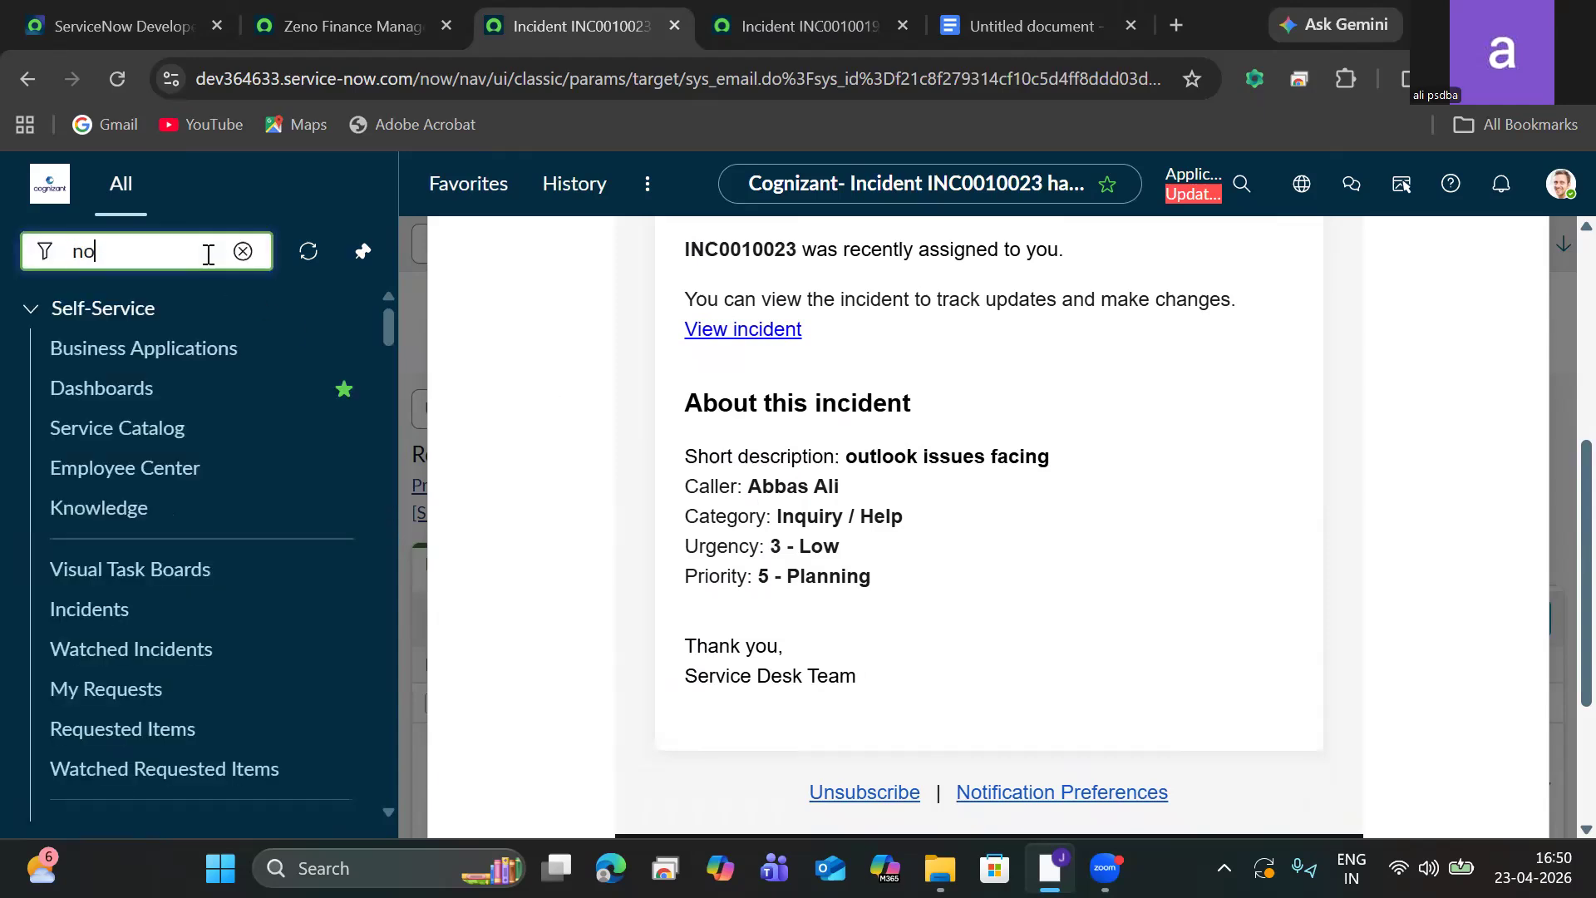
{"action": "type", "text": "tifications"}
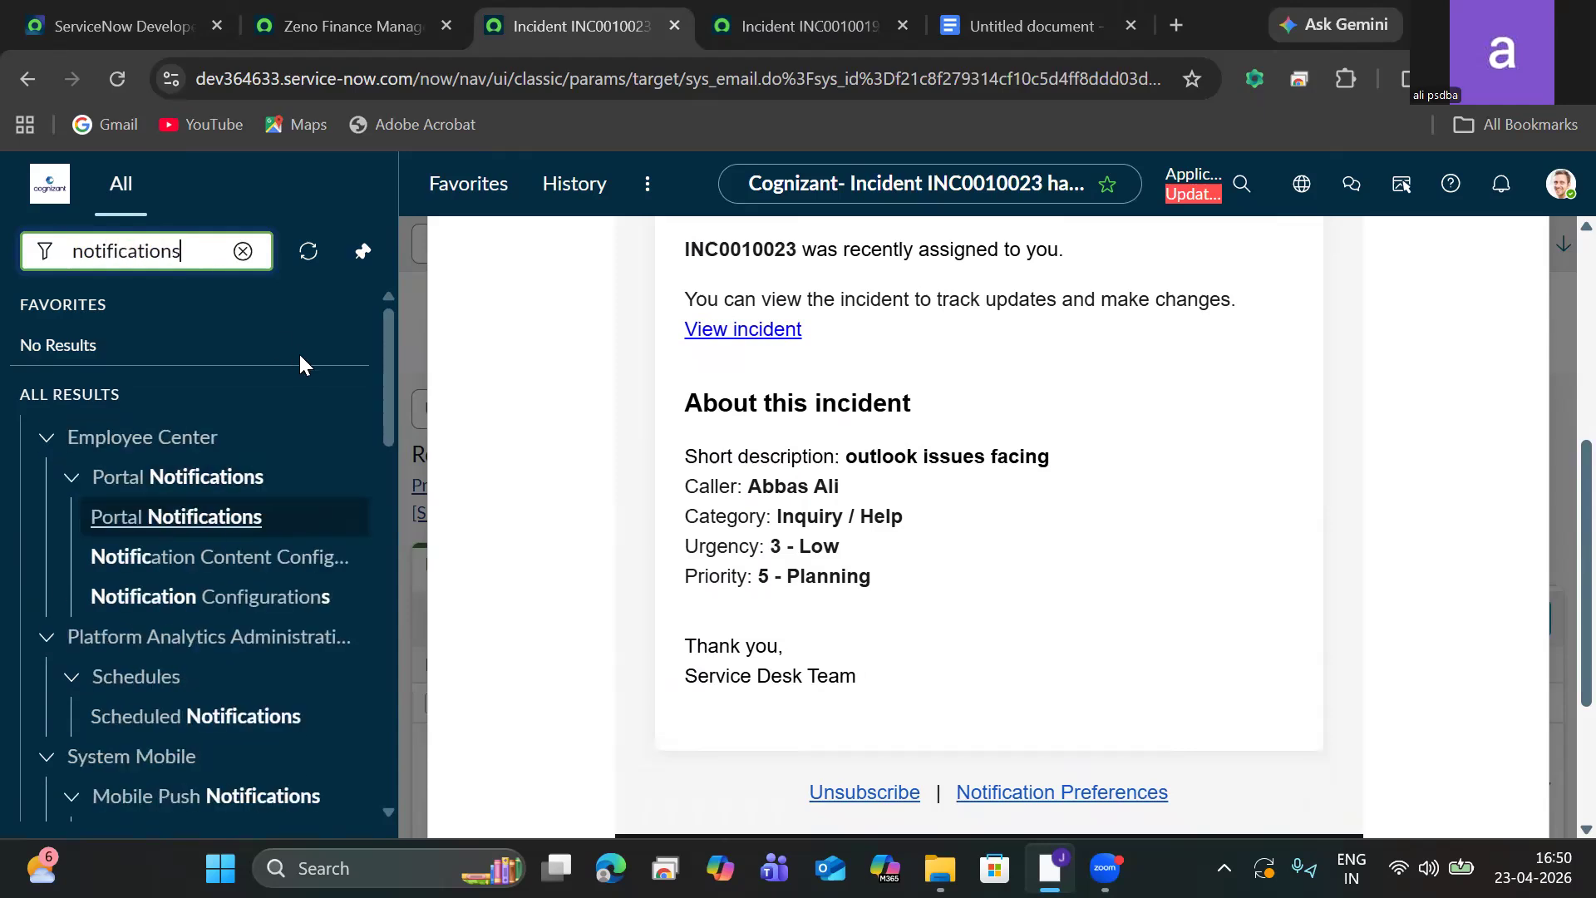
{"action": "left_click_drag", "start_coordinate": [390, 386], "coordinate": [391, 576]}
{"action": "left_click", "coordinate": [140, 577]}
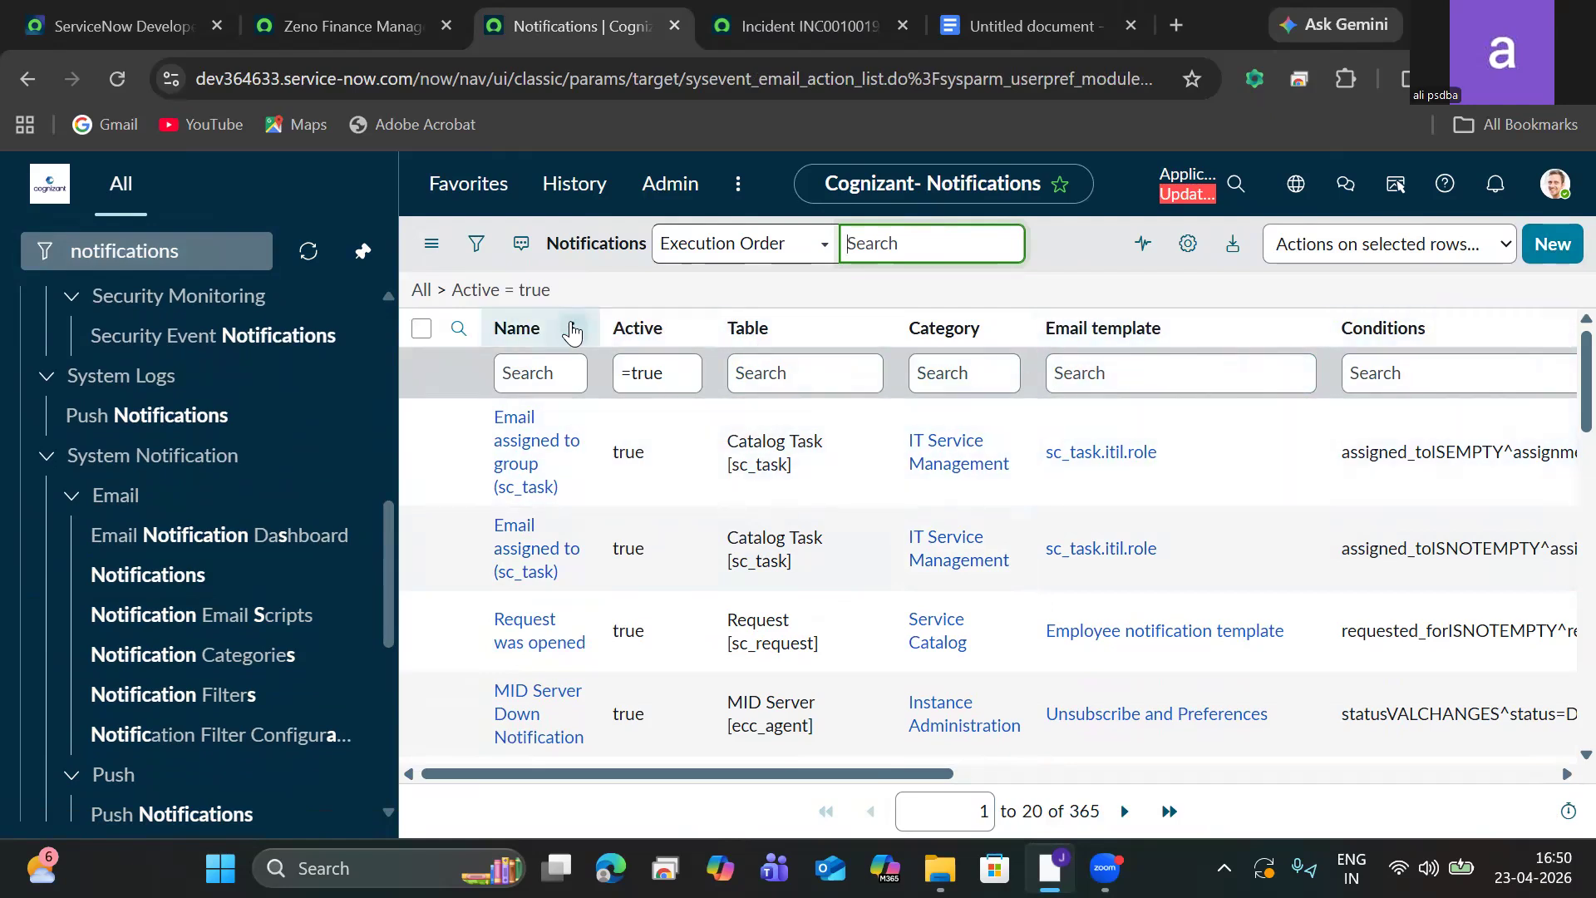
{"action": "left_click", "coordinate": [573, 328]}
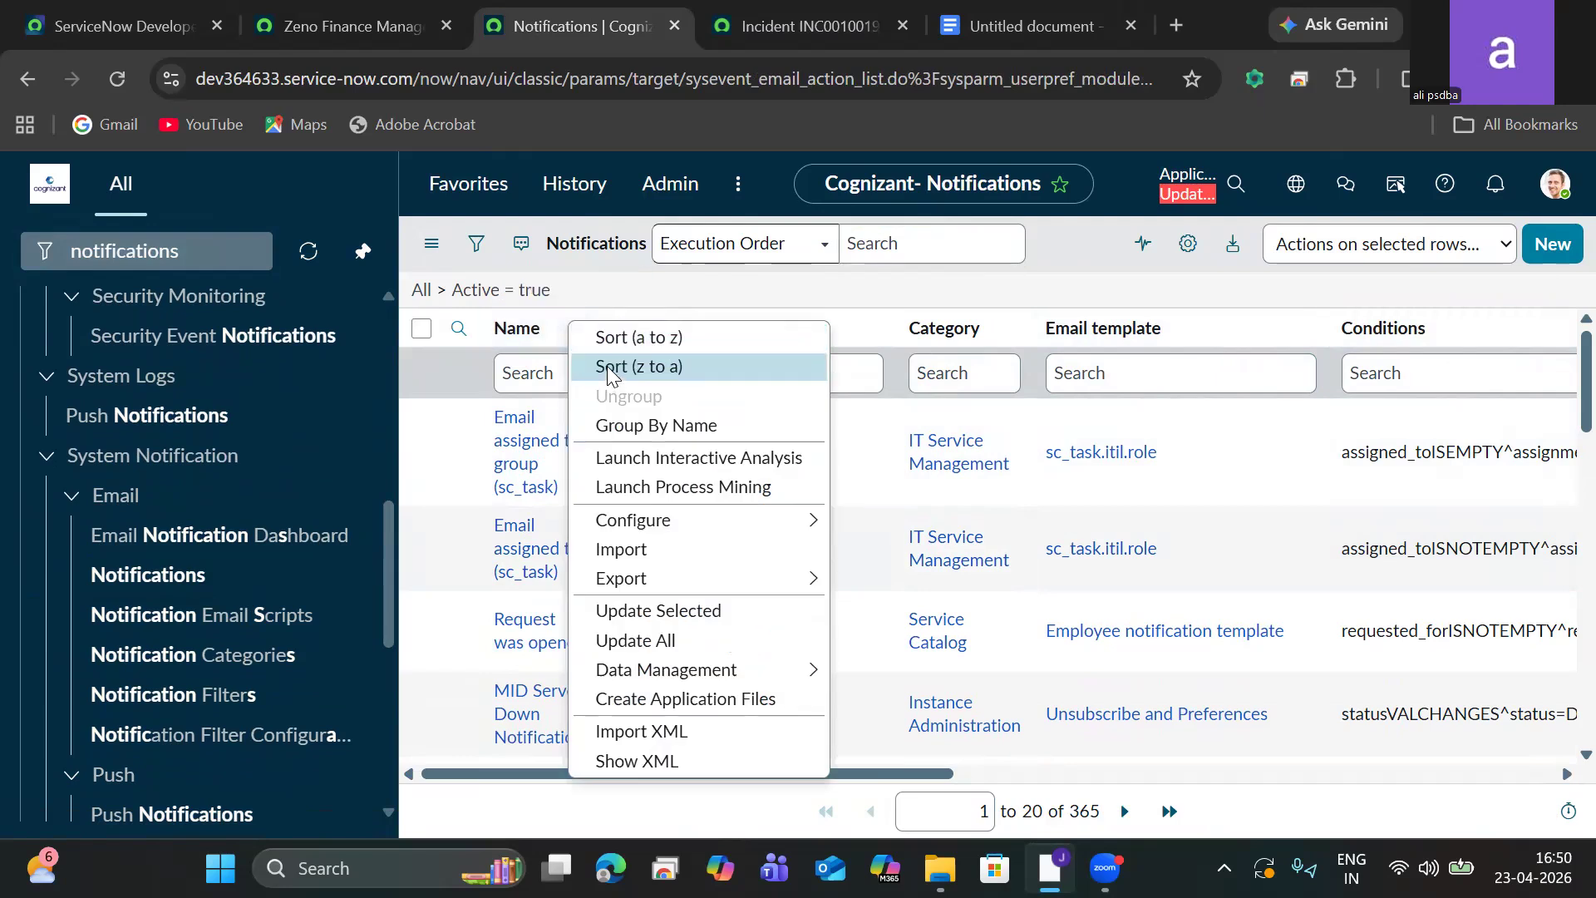
{"action": "key", "text": "Escape"}
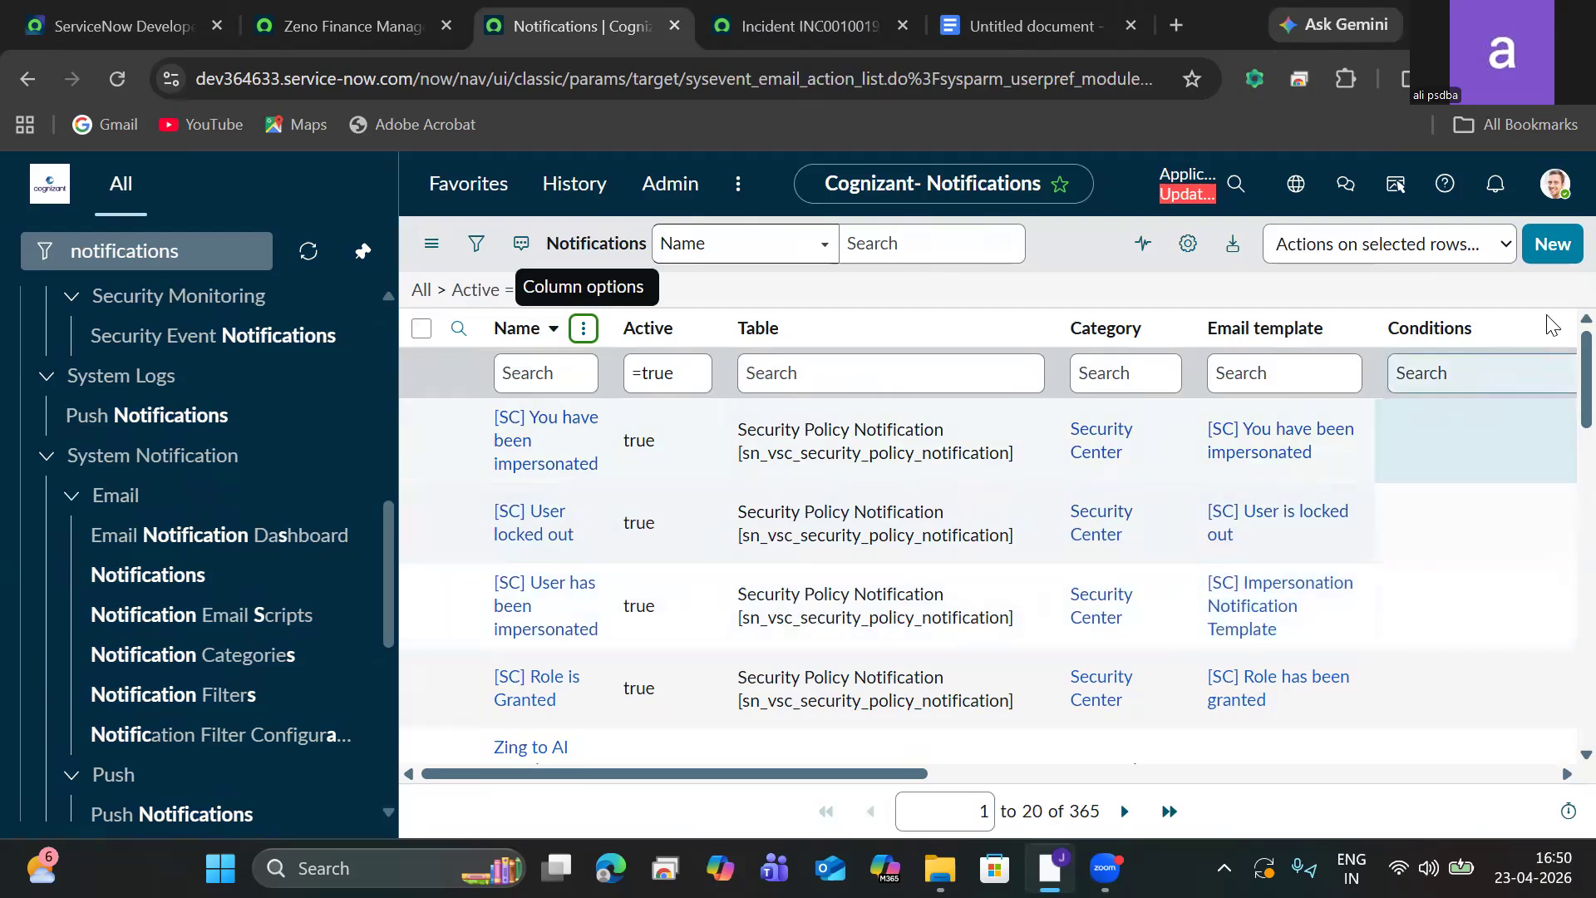
Create a new notification named Zeno Finance Management Solutions on the Zeno Finace Management table.
{"action": "left_click", "coordinate": [1560, 251]}
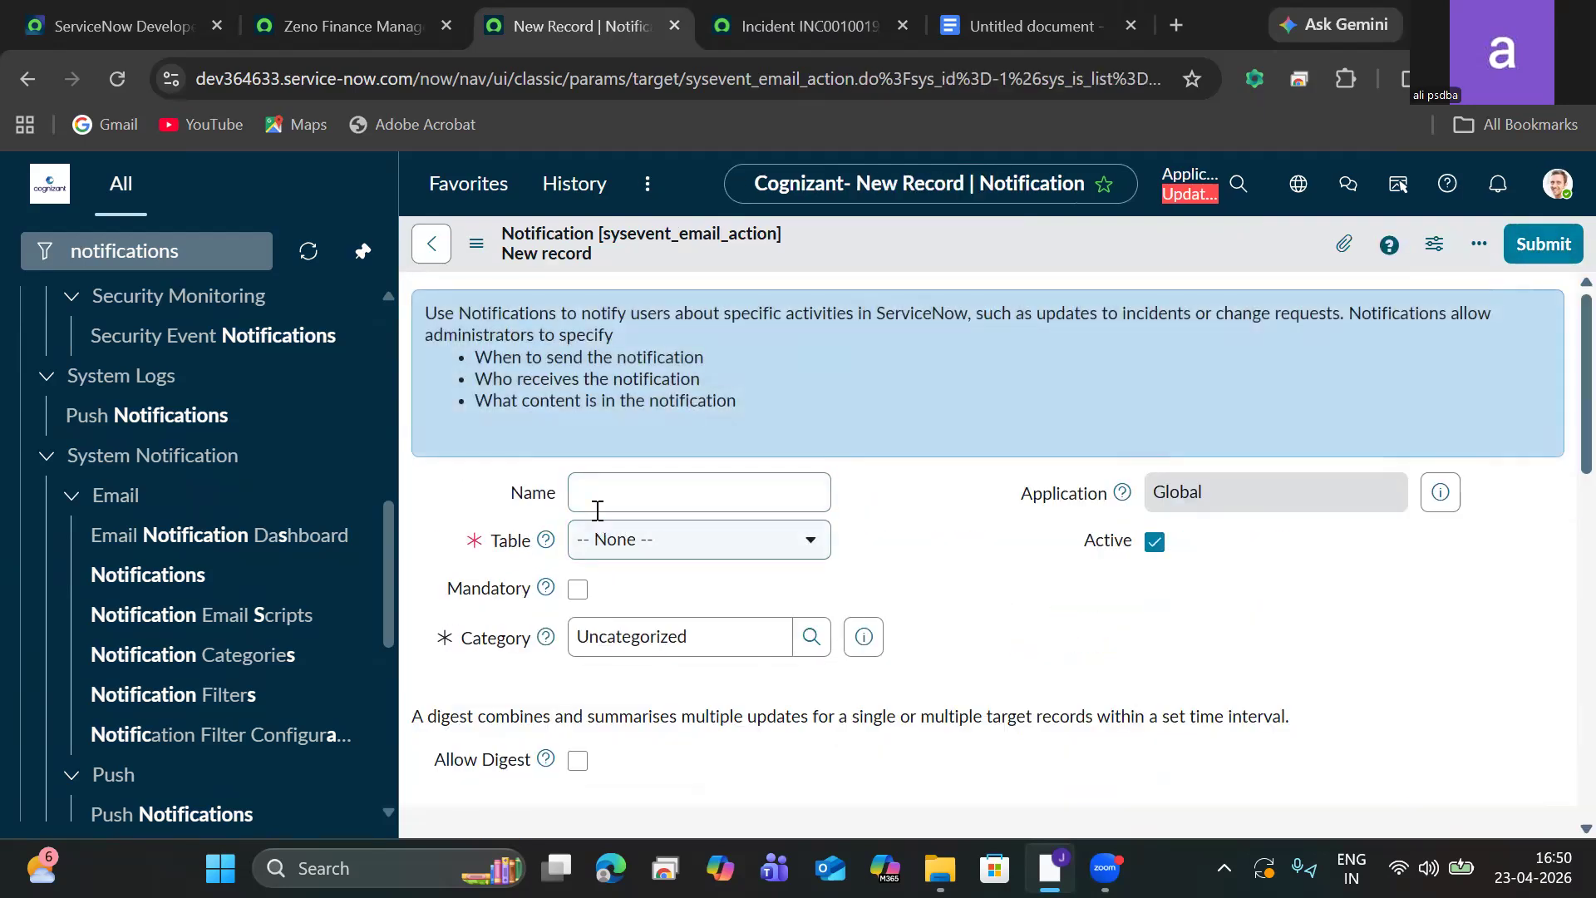
{"action": "left_click", "coordinate": [593, 502]}
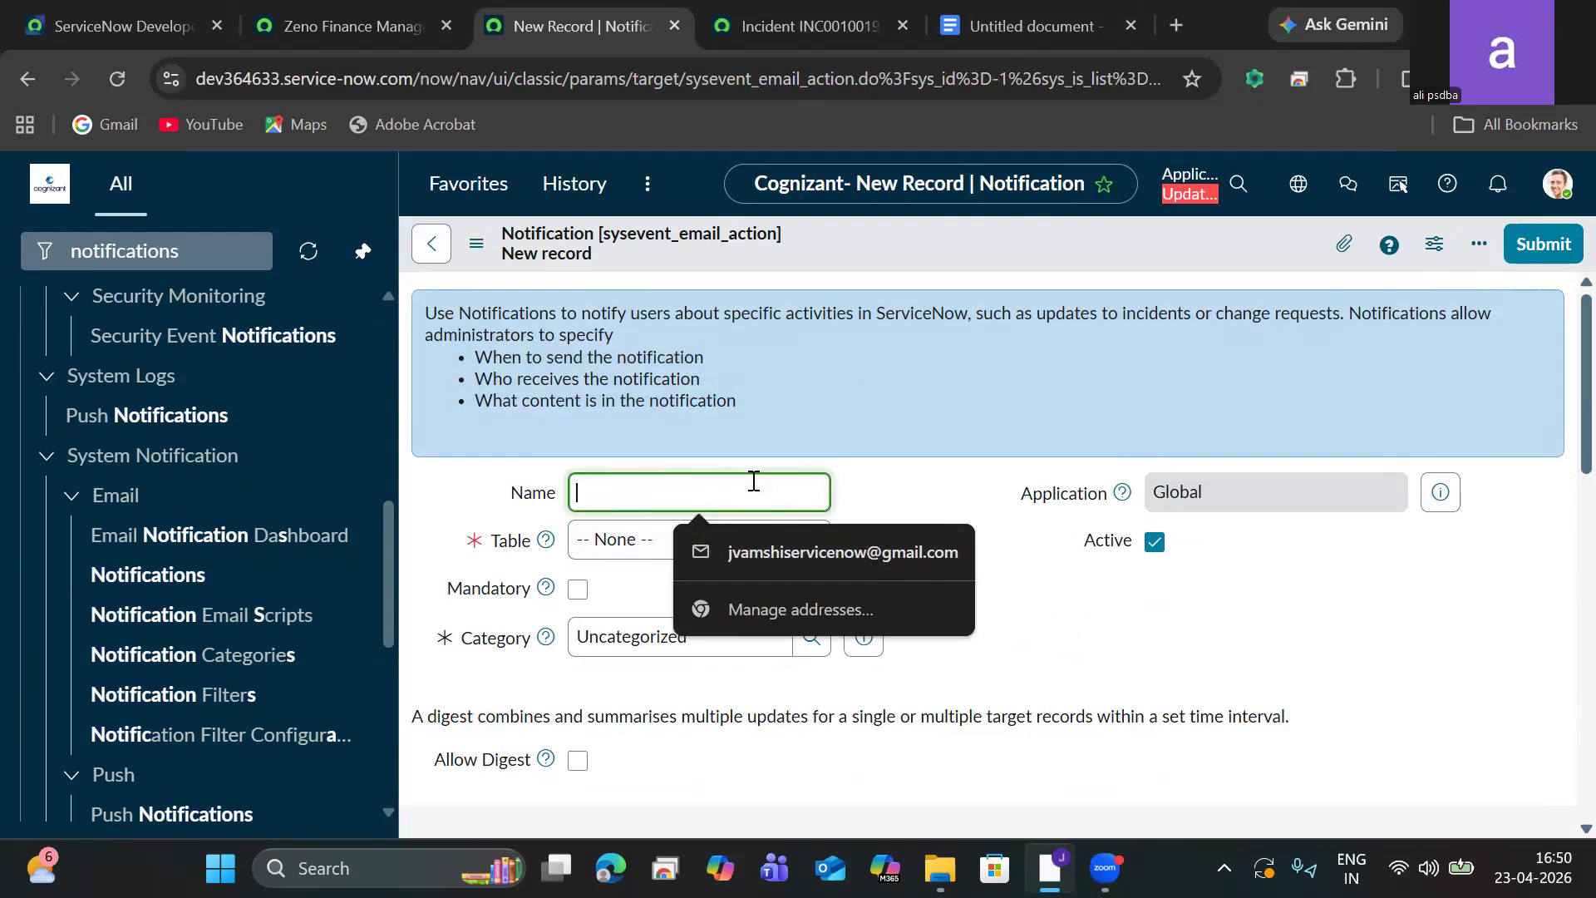
{"action": "type", "text": "Zeno"}
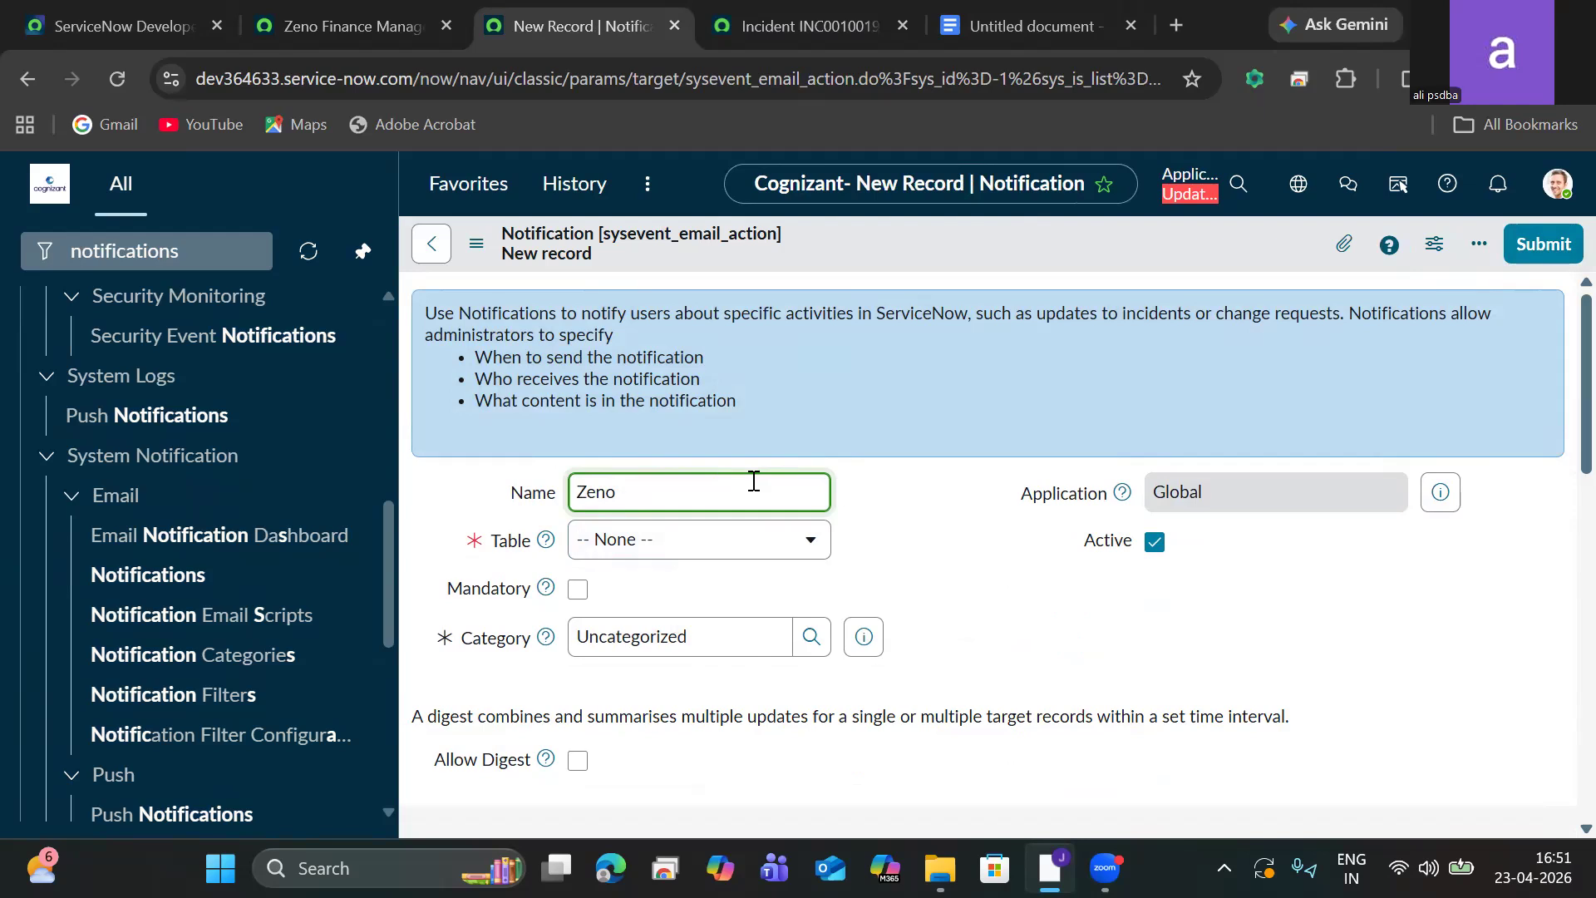
{"action": "type", "text": " Finance Management"}
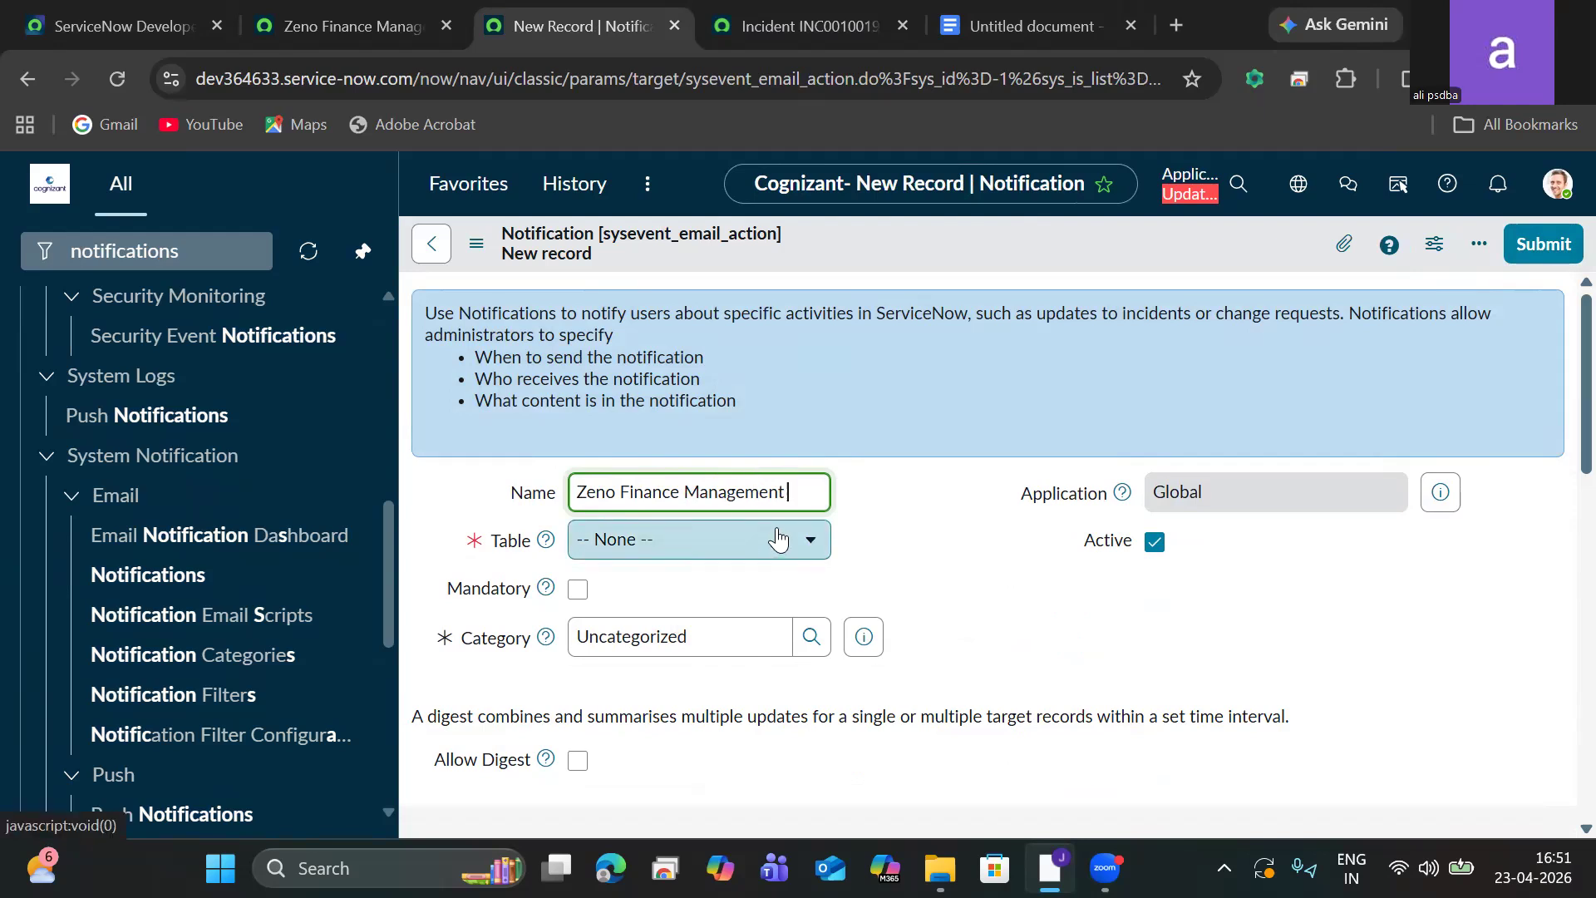
{"action": "type", "text": "Solutions"}
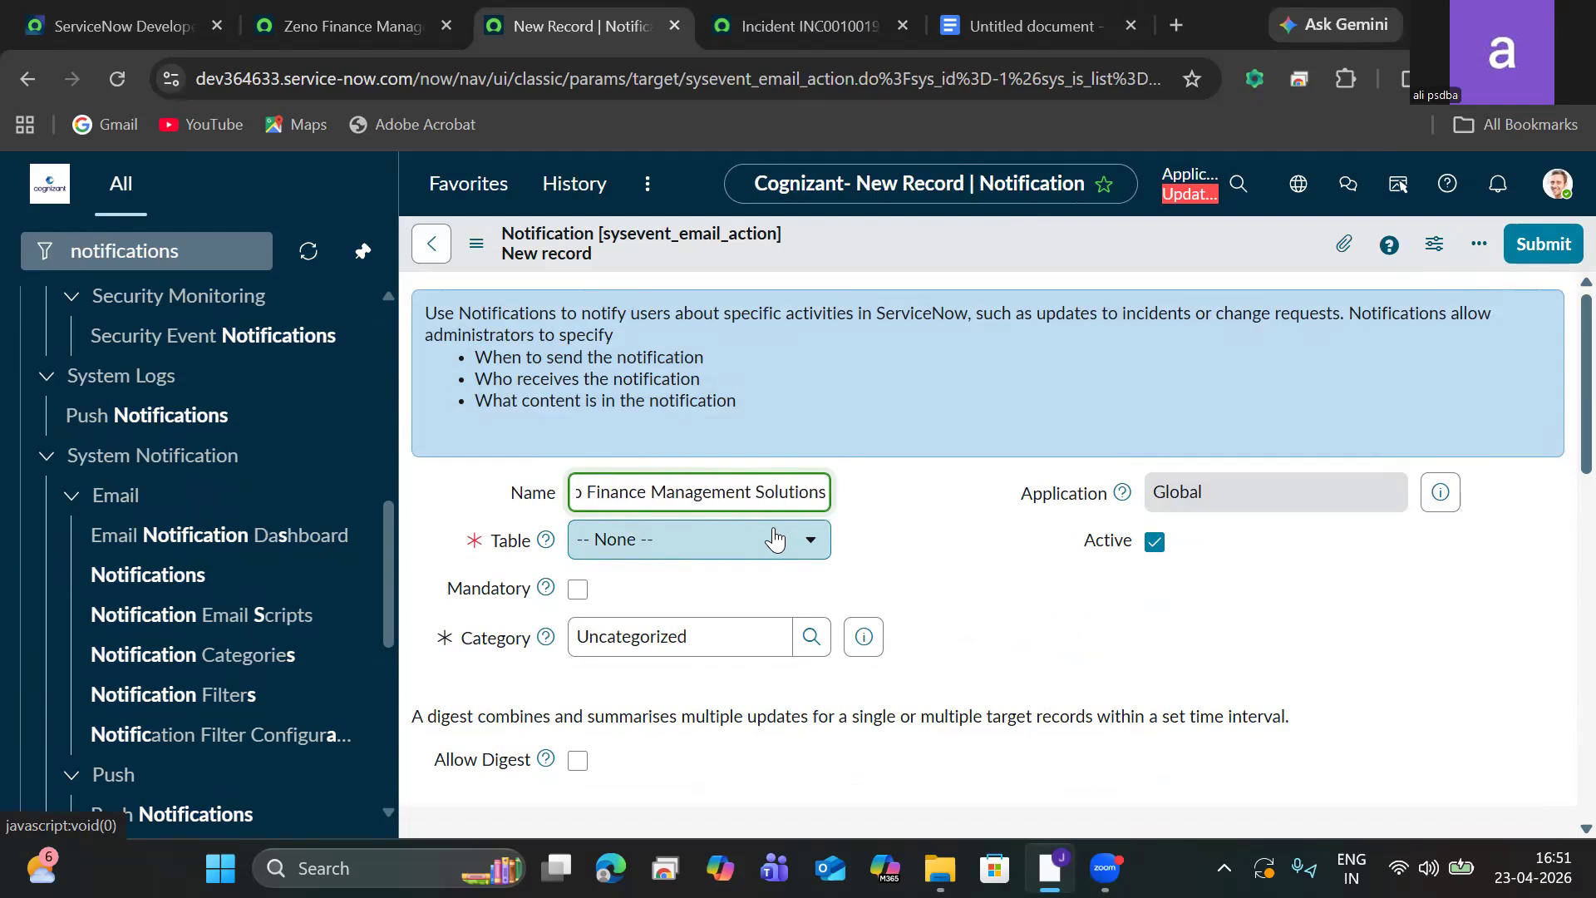
{"action": "left_click", "coordinate": [774, 538]}
{"action": "type", "text": "zeno"}
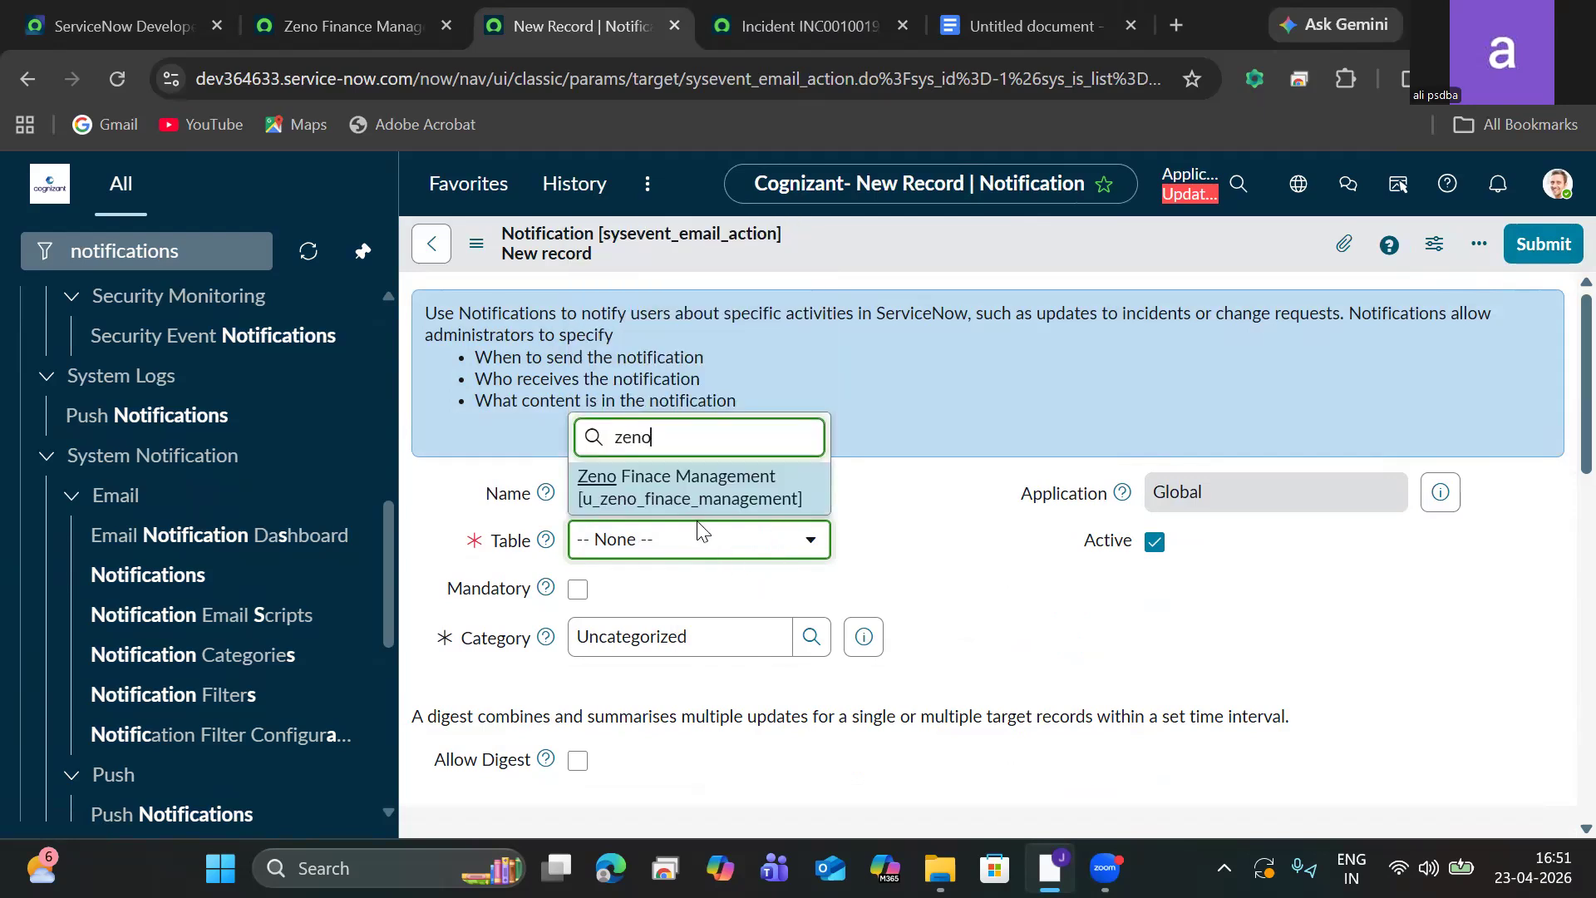
{"action": "left_click", "coordinate": [682, 489]}
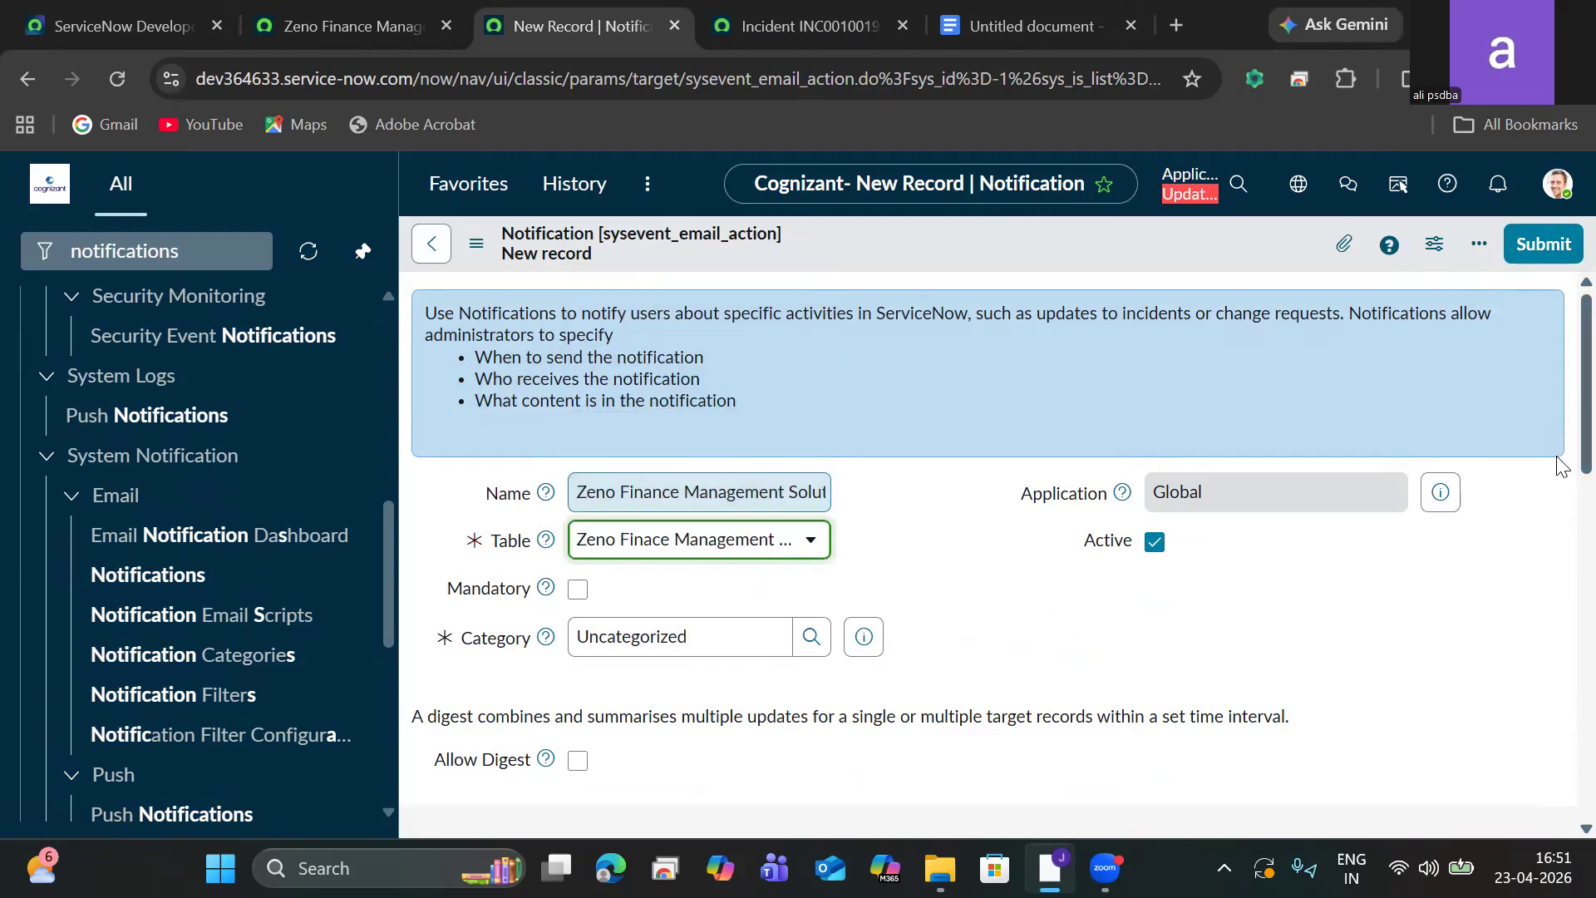
Mark the notification as Mandatory, and toggle Allow Digest with Single target record on and back off.
{"action": "scroll", "coordinate": [1557, 465], "scroll_direction": "down", "scroll_amount": 3}
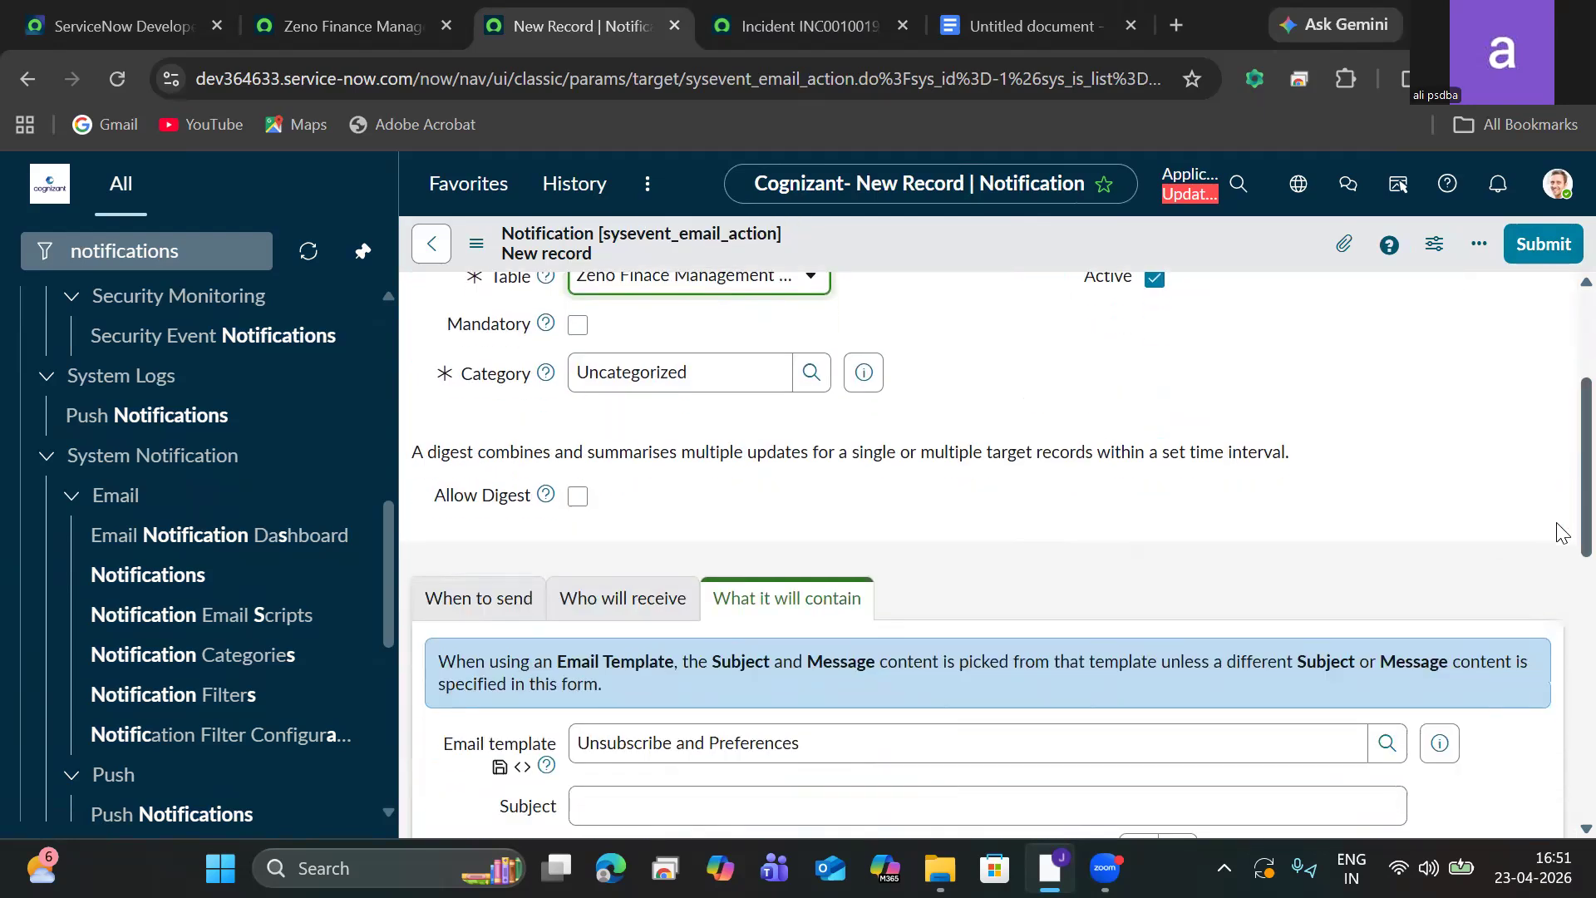
{"action": "left_click", "coordinate": [579, 331]}
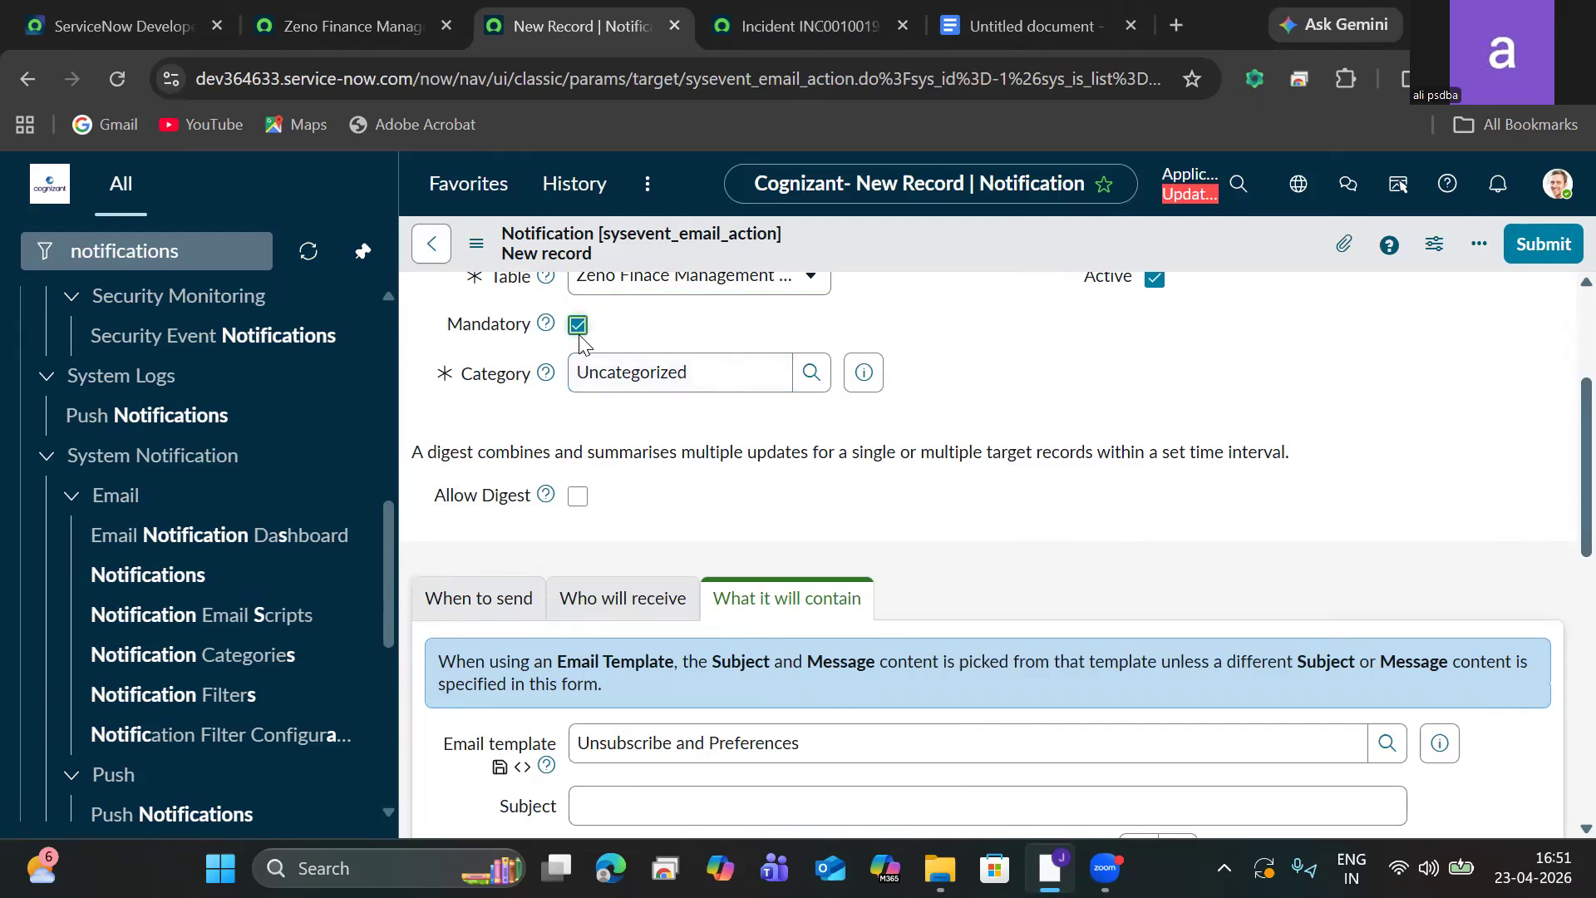
{"action": "left_click", "coordinate": [578, 497]}
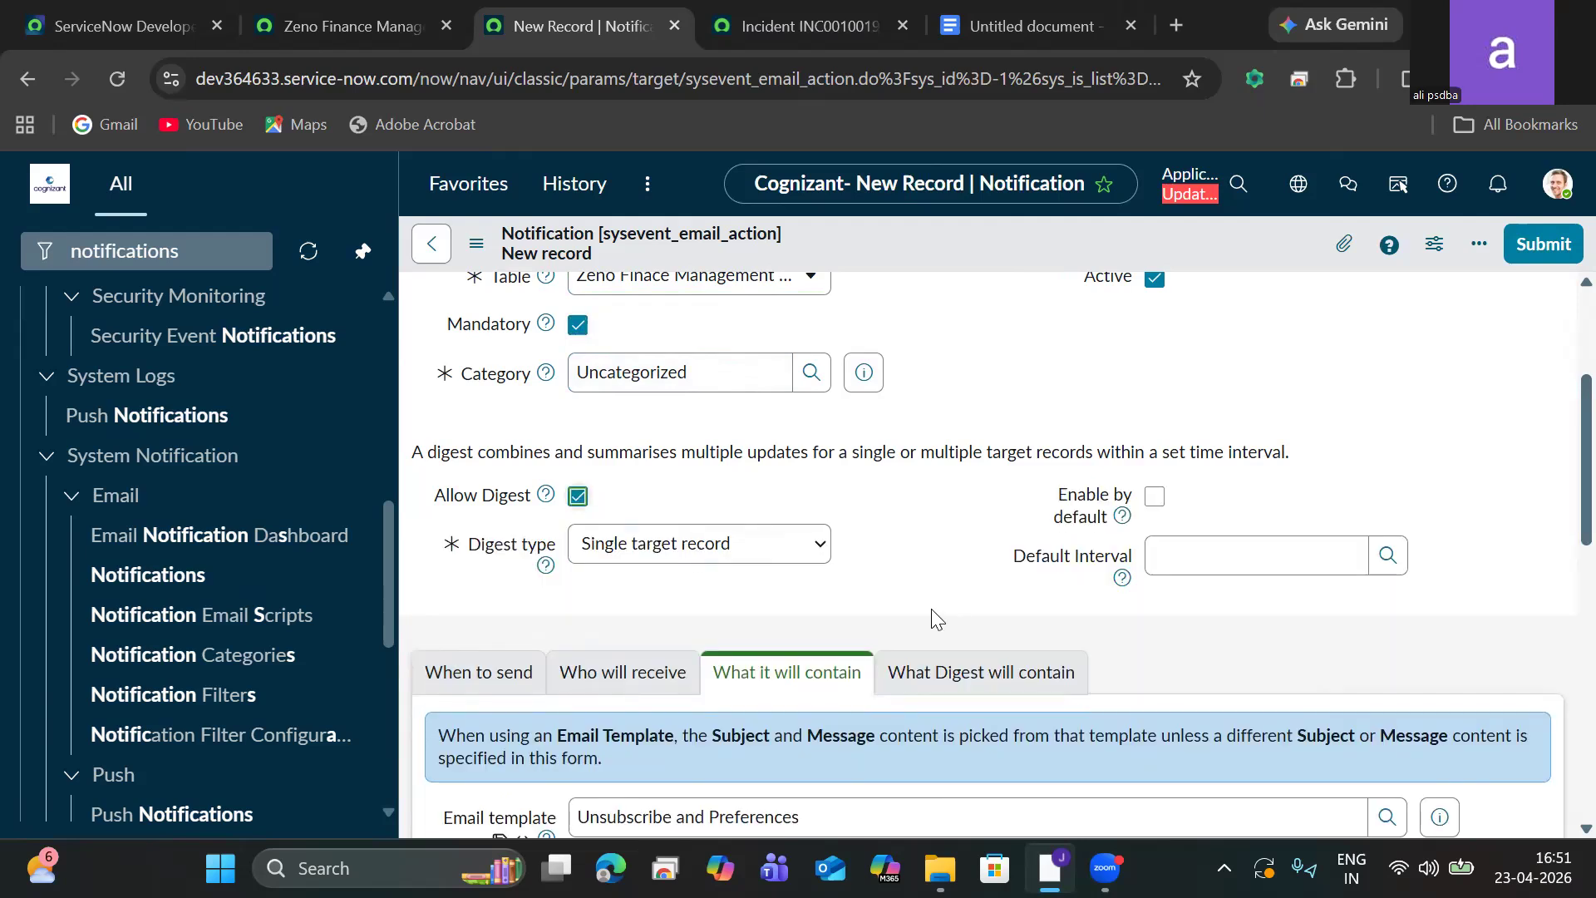
{"action": "left_click", "coordinate": [831, 560]}
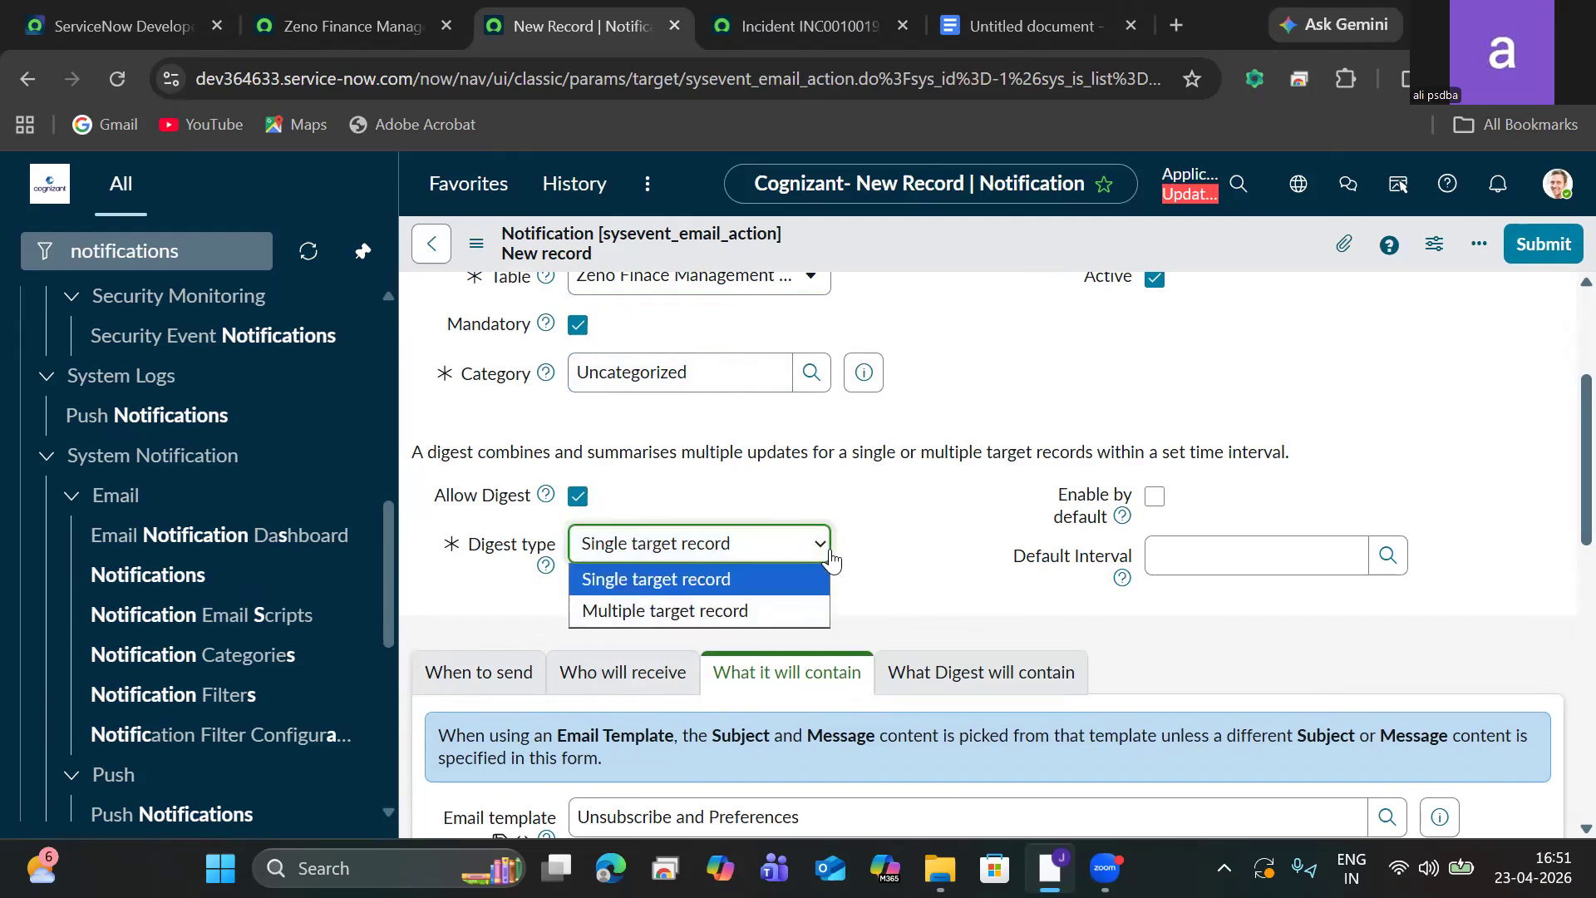
{"action": "left_click", "coordinate": [707, 587]}
{"action": "left_click", "coordinate": [580, 497]}
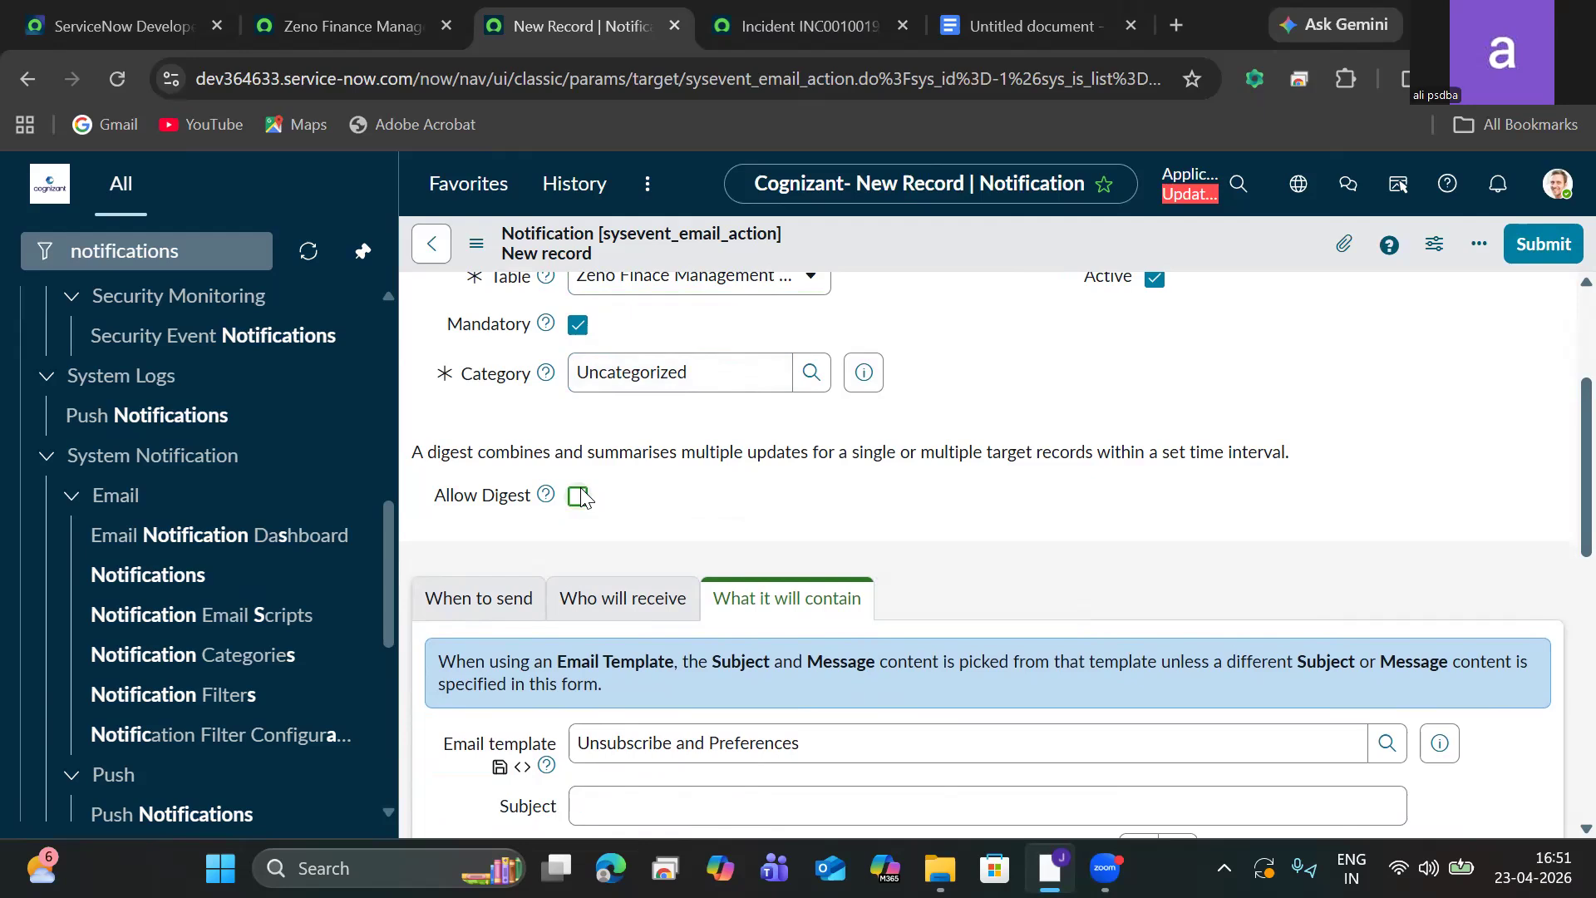
Set the notification to send when a record is inserted, with the condition Active is true.
{"action": "left_click", "coordinate": [479, 598]}
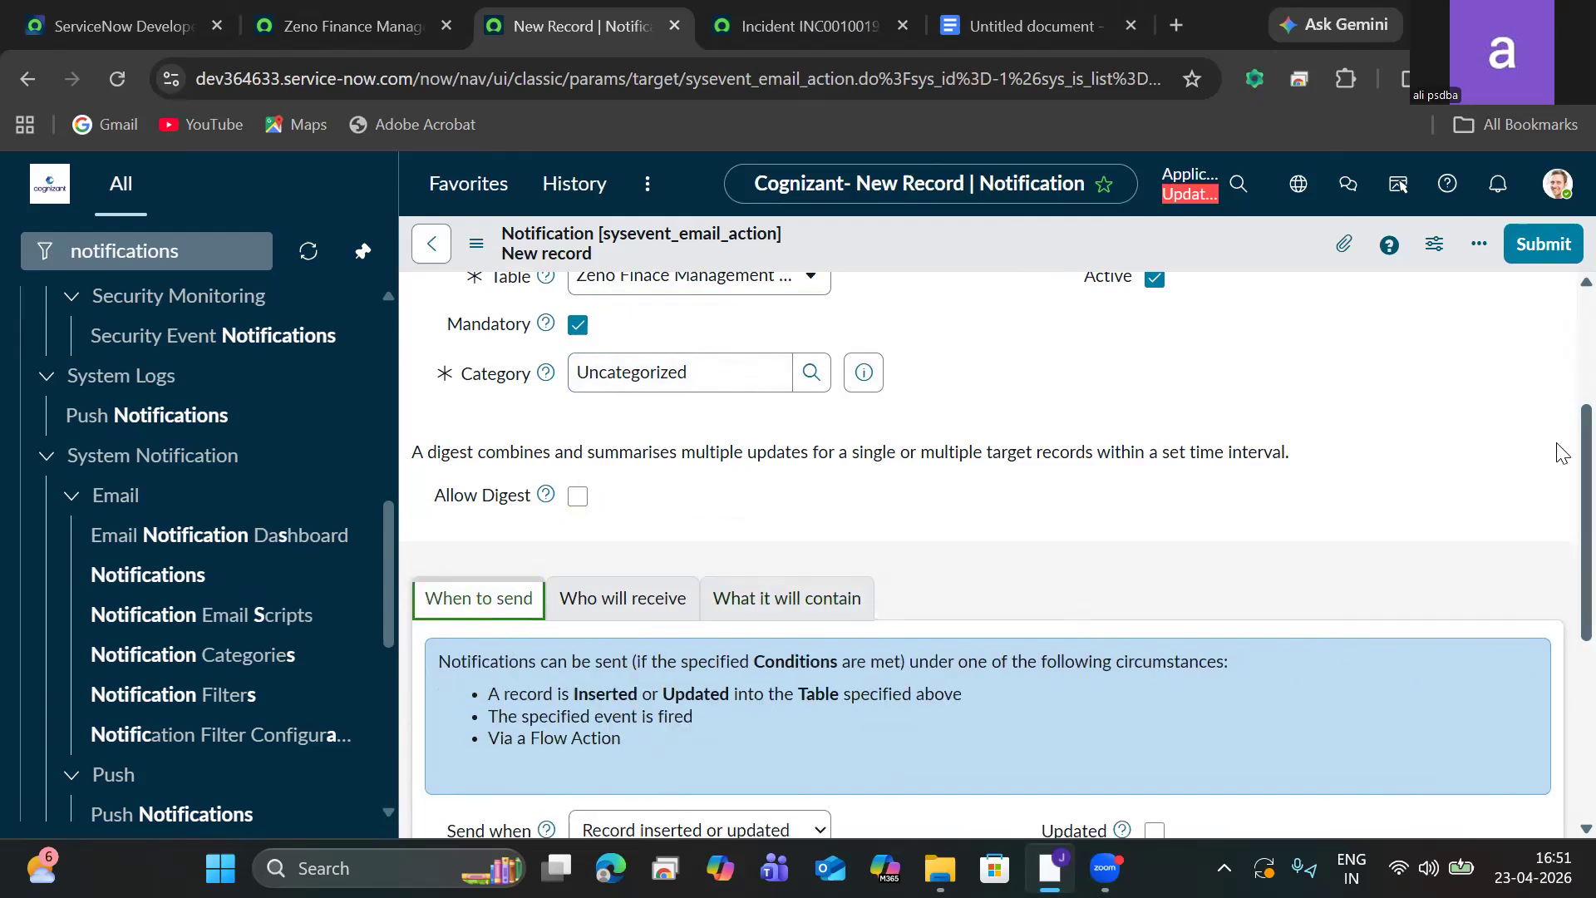
{"action": "scroll", "coordinate": [1557, 556], "scroll_direction": "down", "scroll_amount": 5}
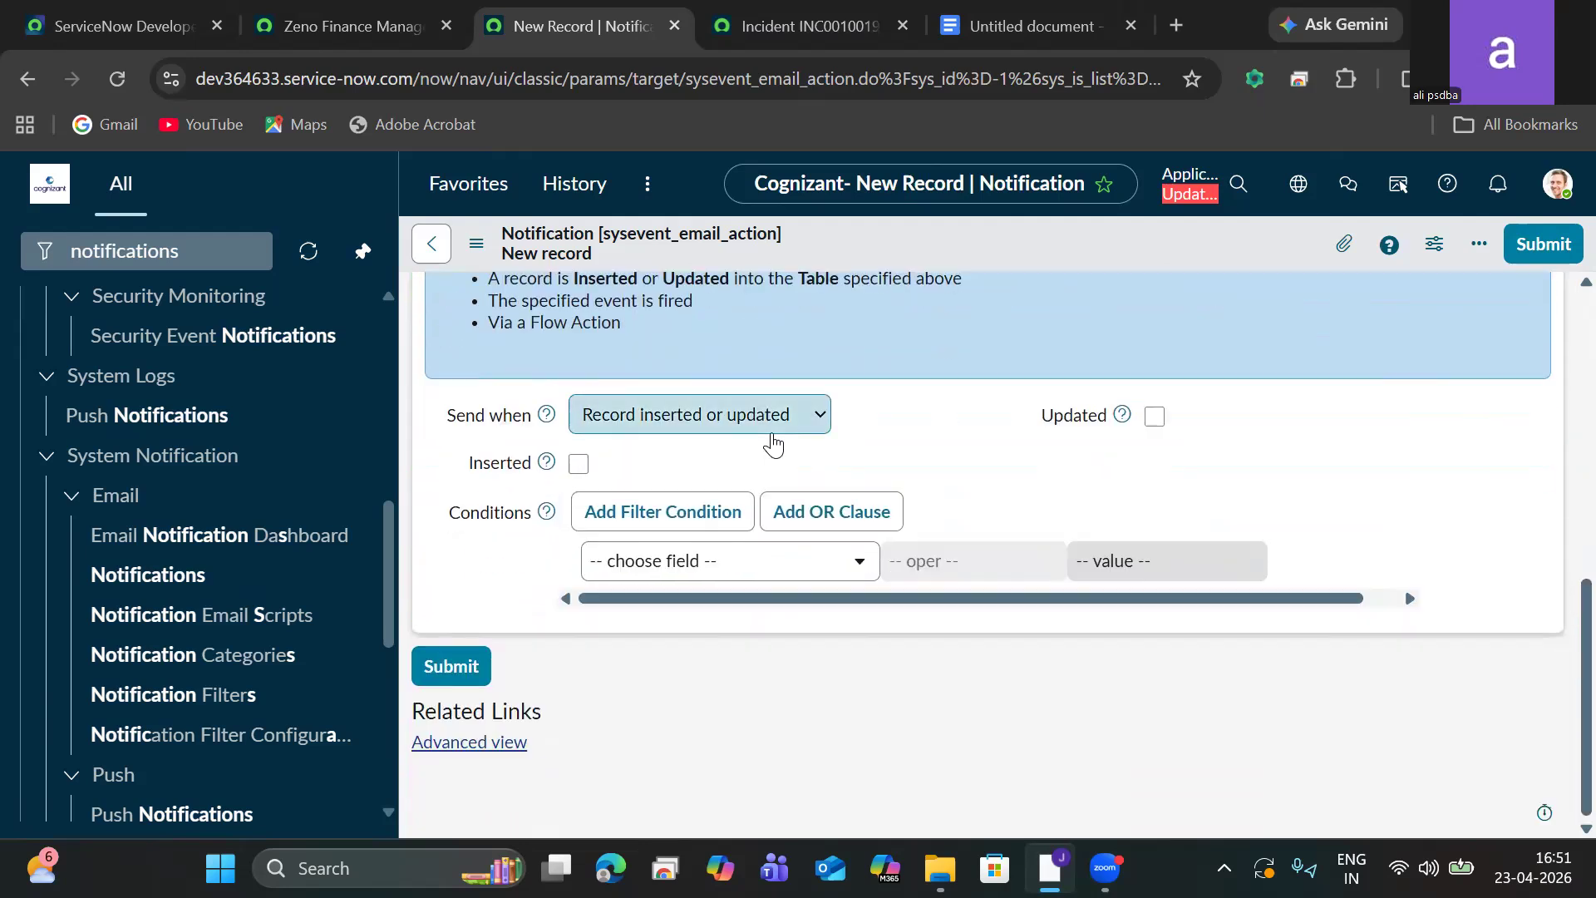
{"action": "left_click", "coordinate": [579, 463]}
{"action": "left_click", "coordinate": [794, 572]}
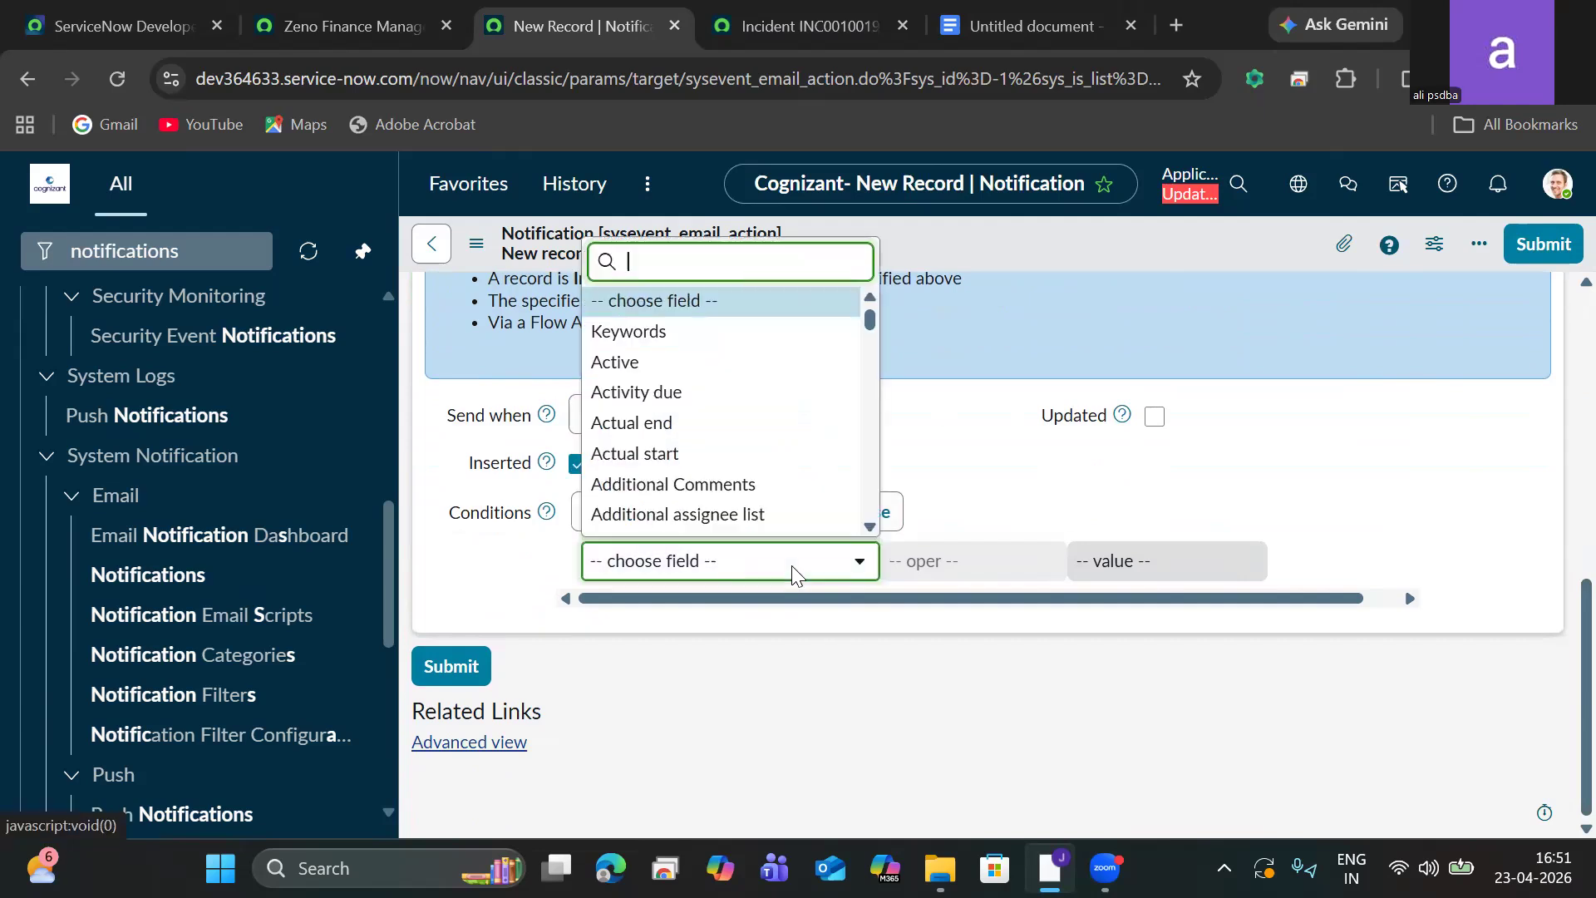
{"action": "left_click", "coordinate": [686, 366]}
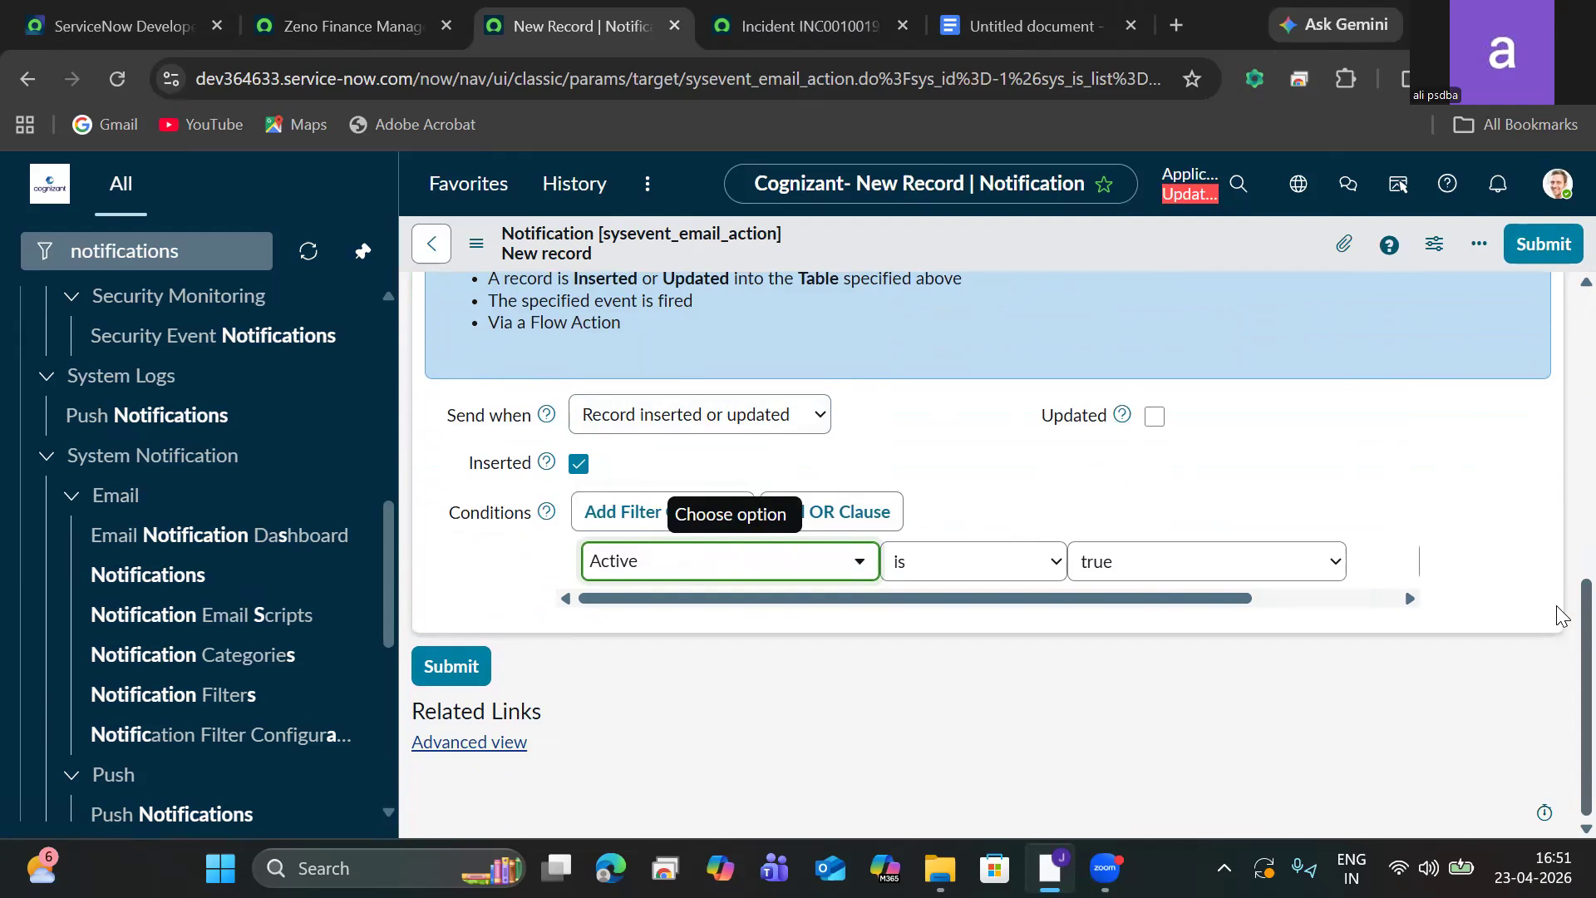
Add Assigned to as the recipient in the Users/Groups in fields list.
{"action": "scroll", "coordinate": [1558, 615], "scroll_direction": "up", "scroll_amount": 3}
{"action": "left_click", "coordinate": [635, 438]}
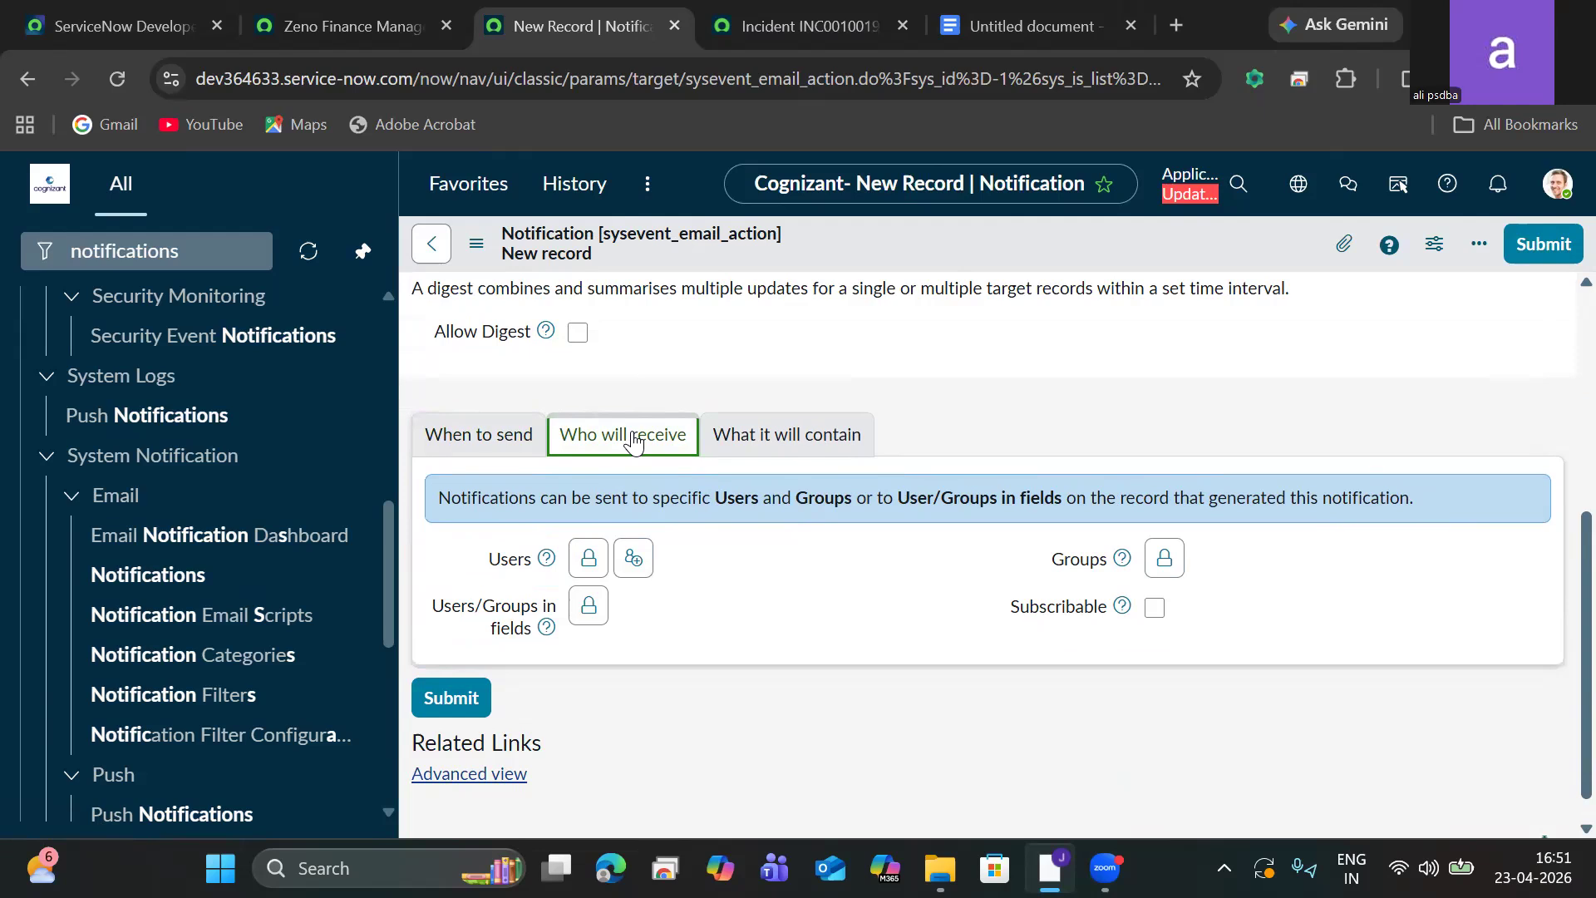
{"action": "left_click", "coordinate": [588, 605]}
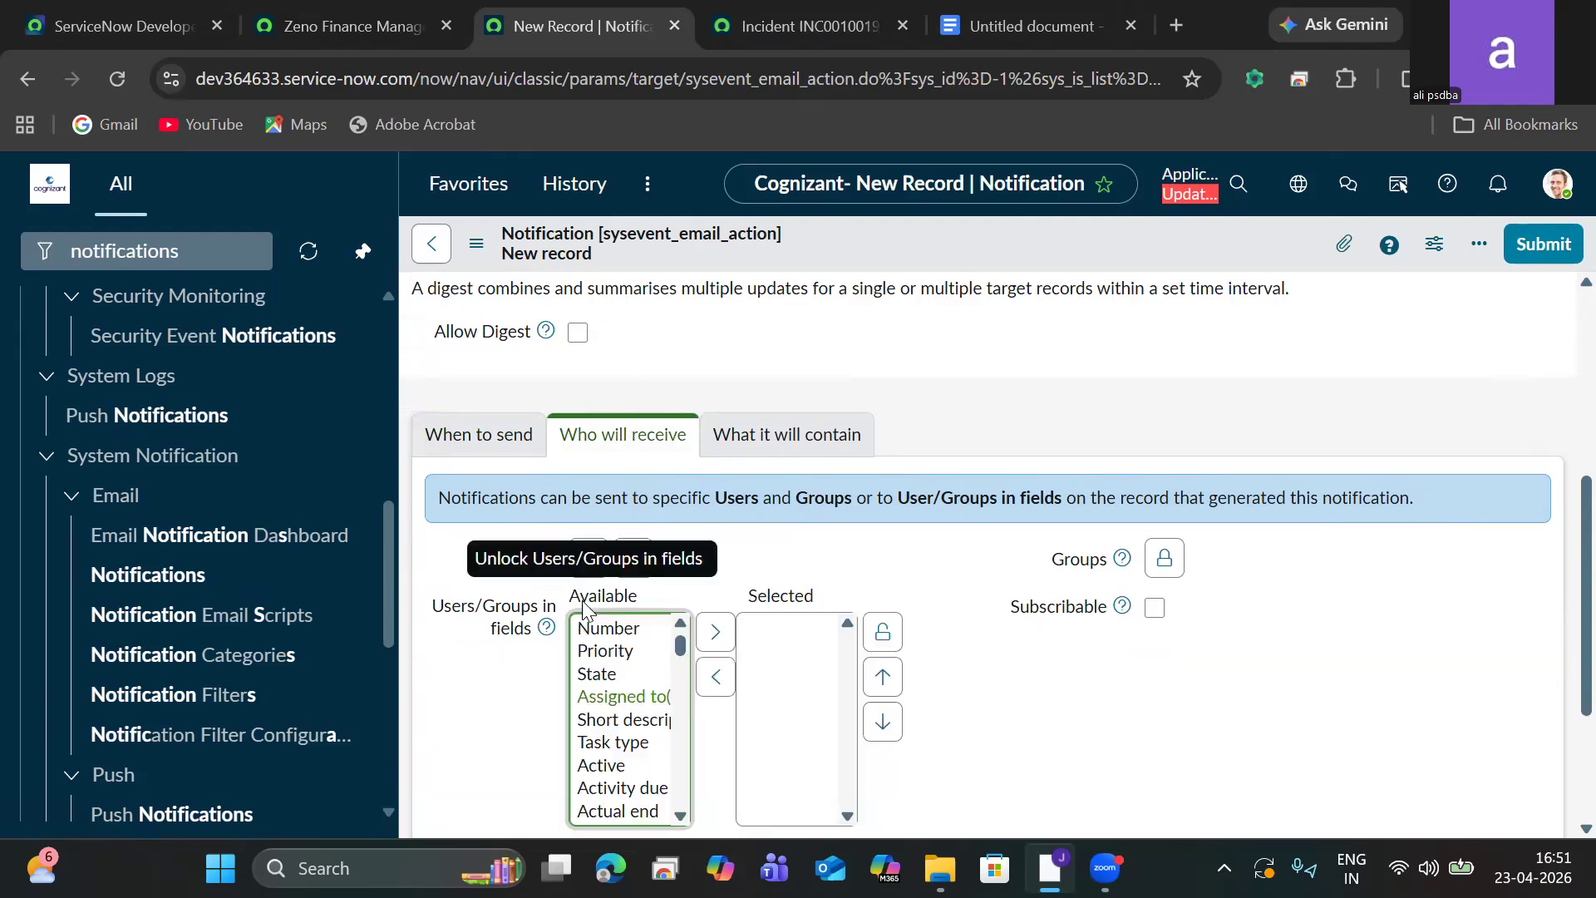
{"action": "left_click", "coordinate": [616, 698]}
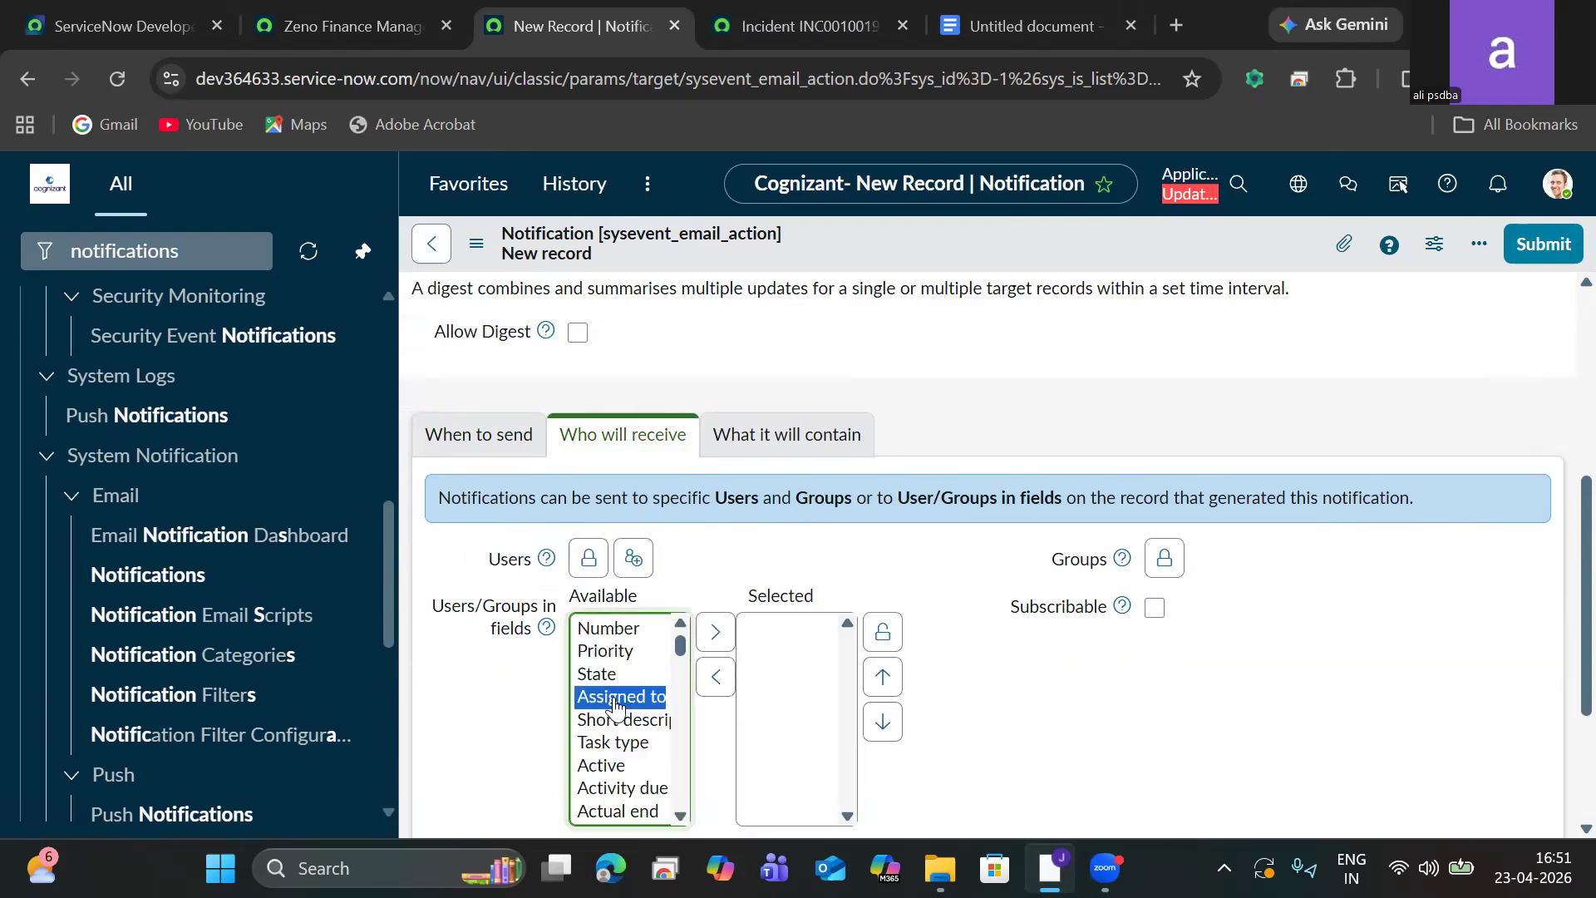
{"action": "left_click", "coordinate": [709, 681]}
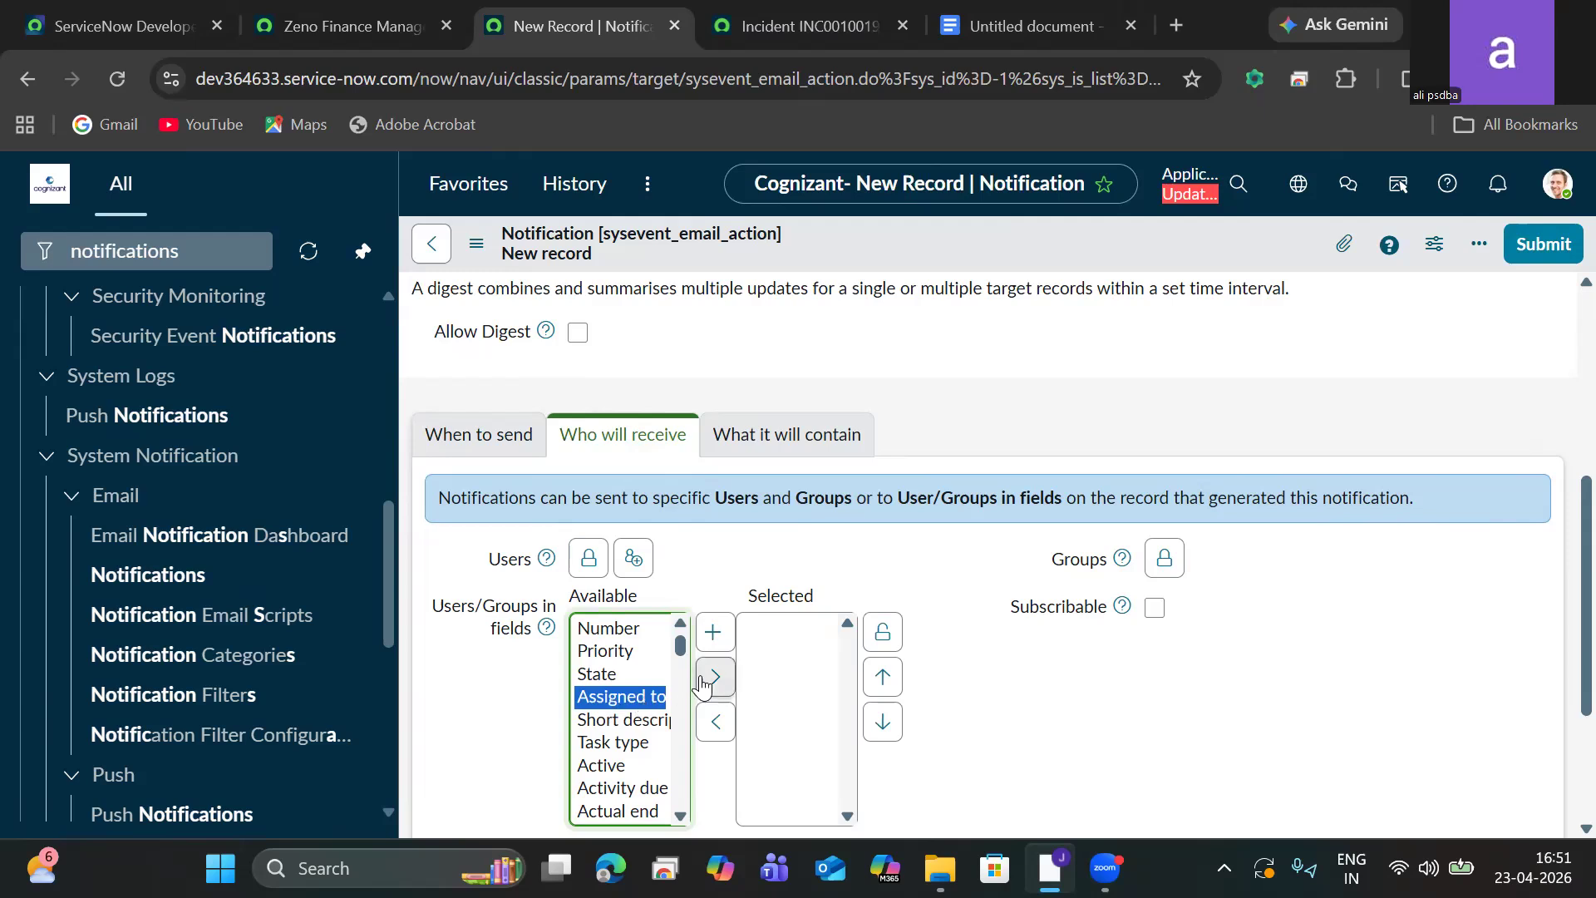
{"action": "left_click", "coordinate": [709, 680]}
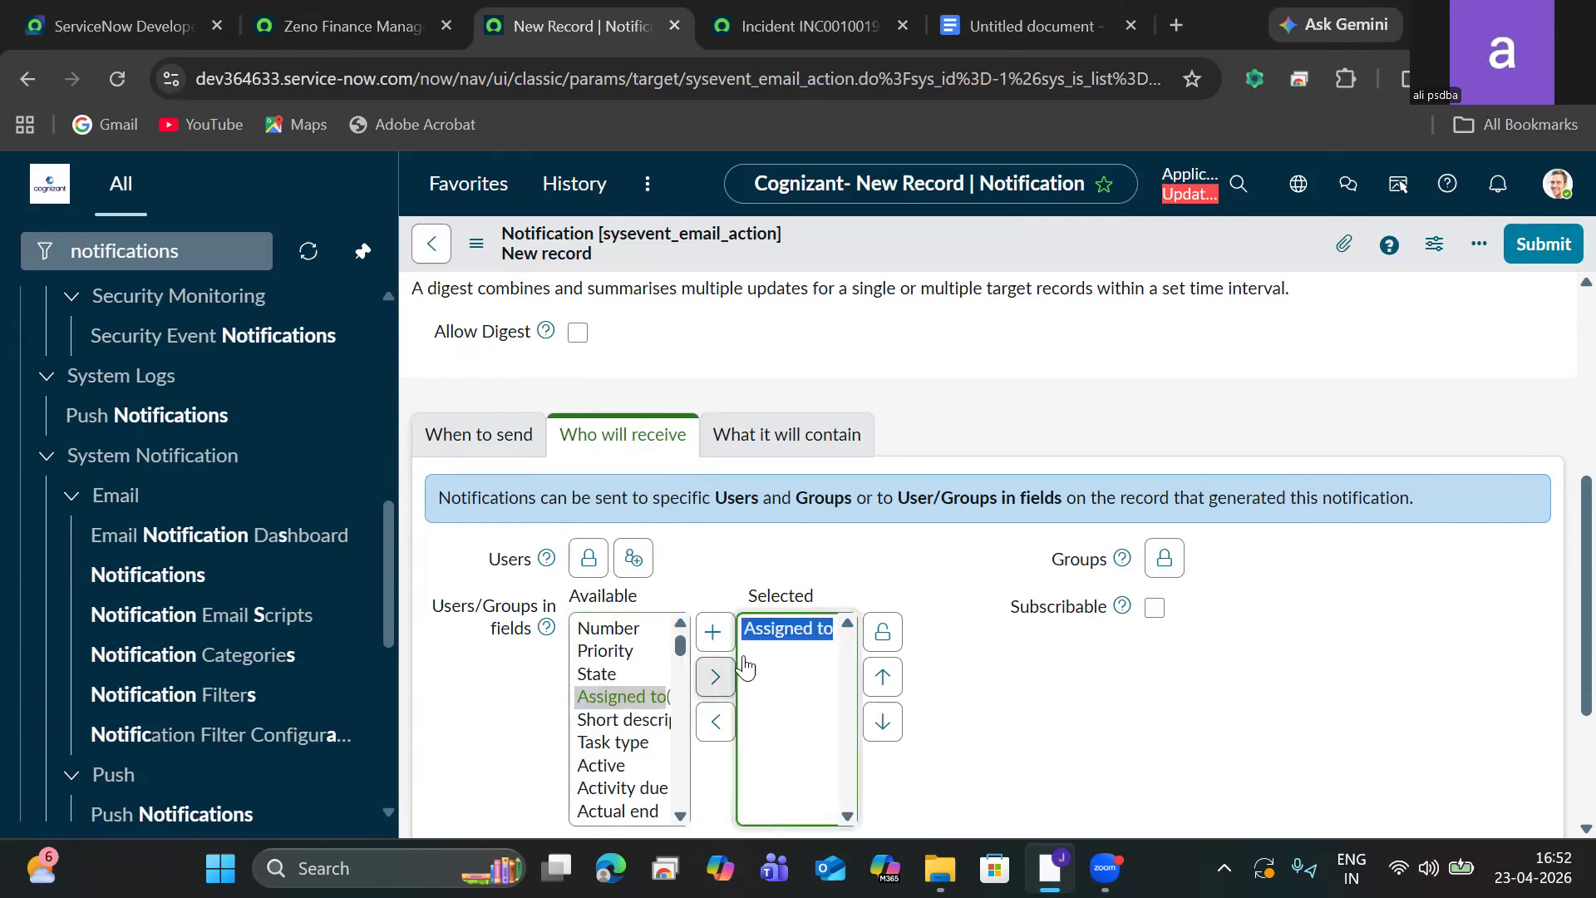
{"action": "left_click", "coordinate": [882, 635]}
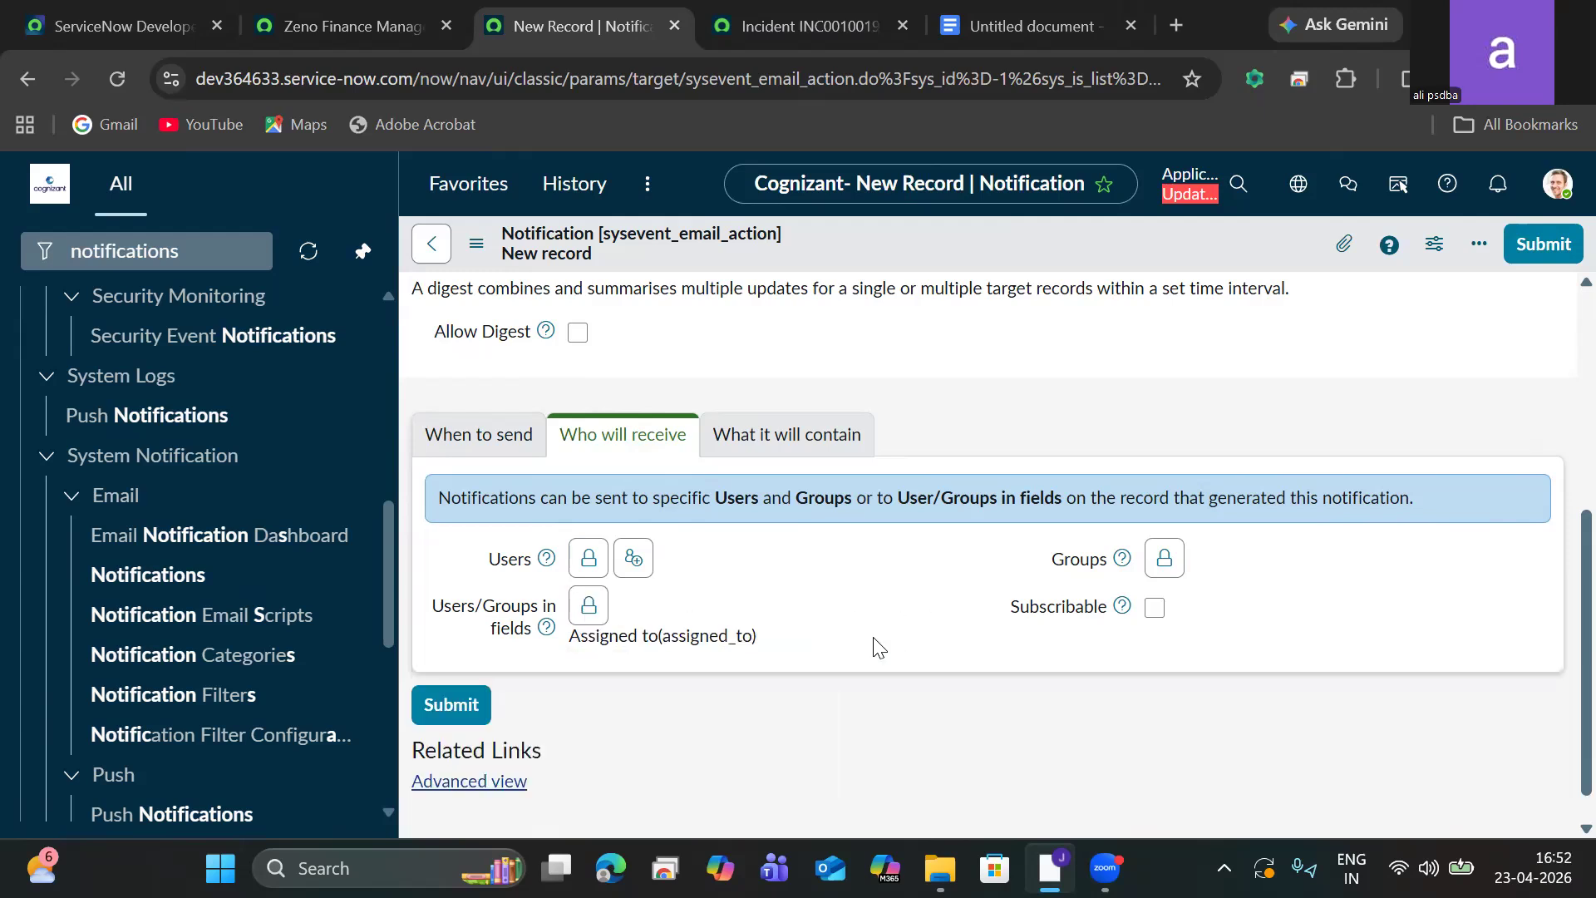
Start the email subject as Request ${number} is opended for ${u_venod in the content section.
{"action": "left_click", "coordinate": [737, 453]}
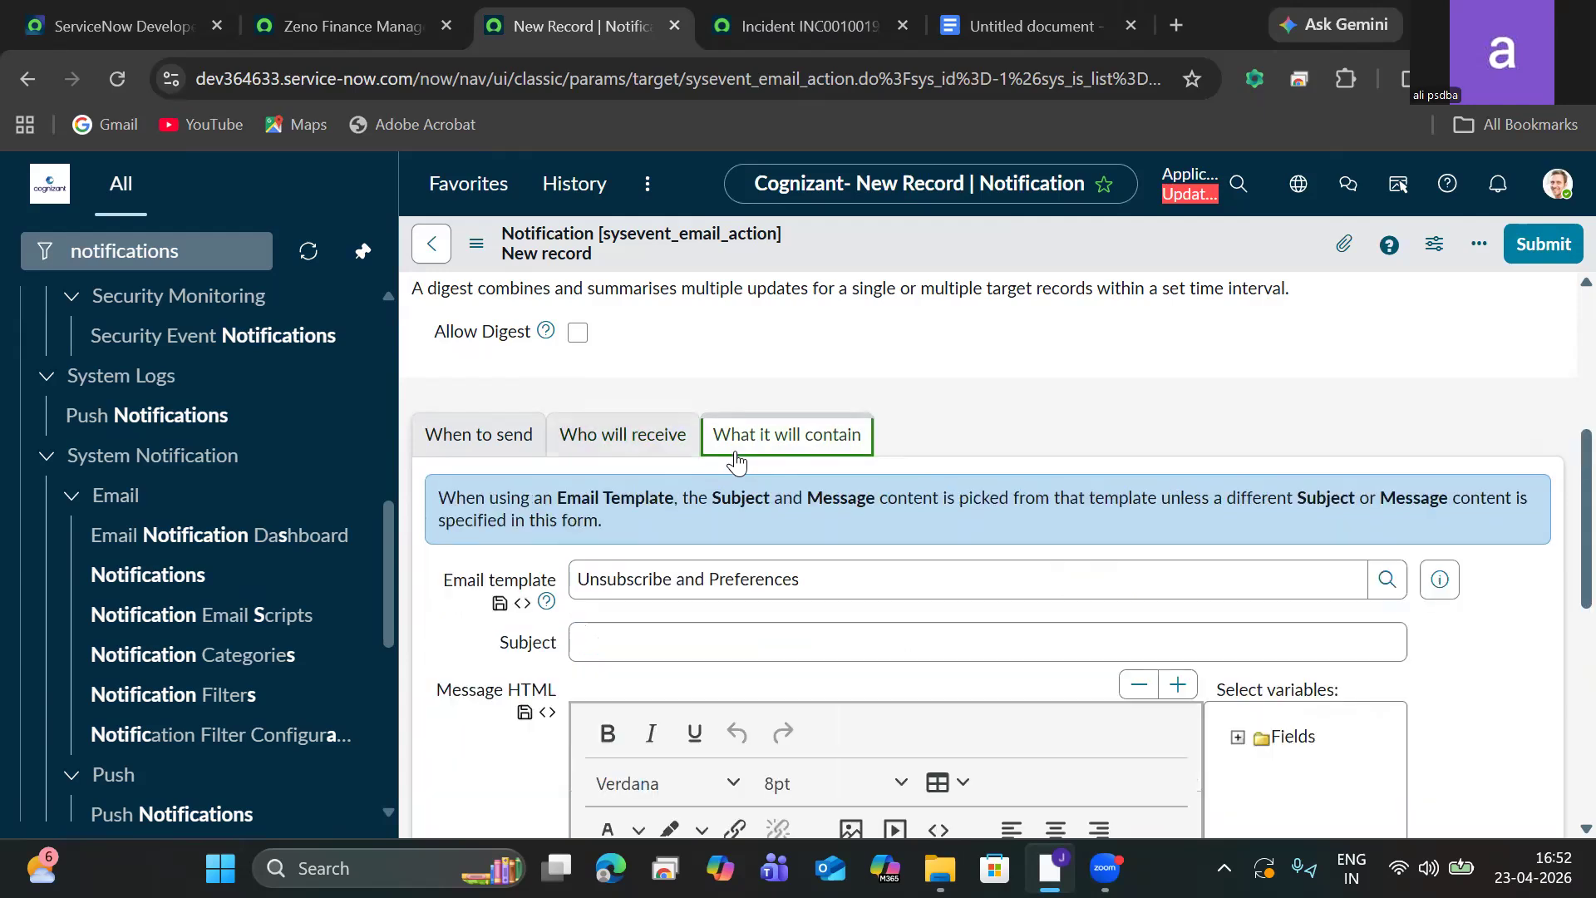
{"action": "scroll", "coordinate": [1557, 442], "scroll_direction": "down", "scroll_amount": 3}
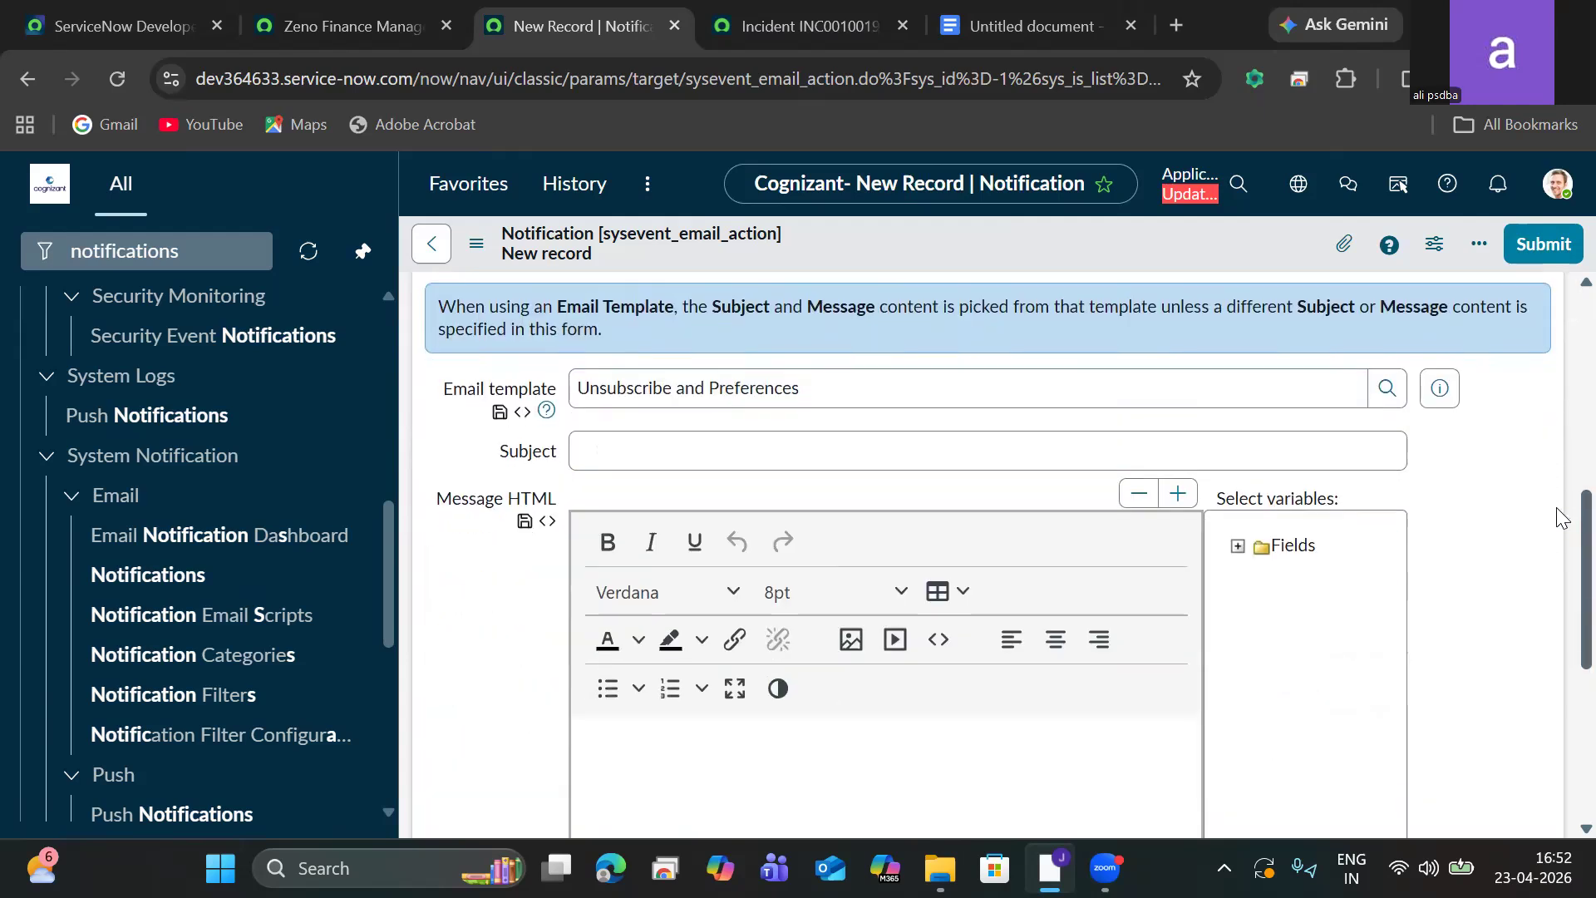
{"action": "left_click", "coordinate": [1144, 432]}
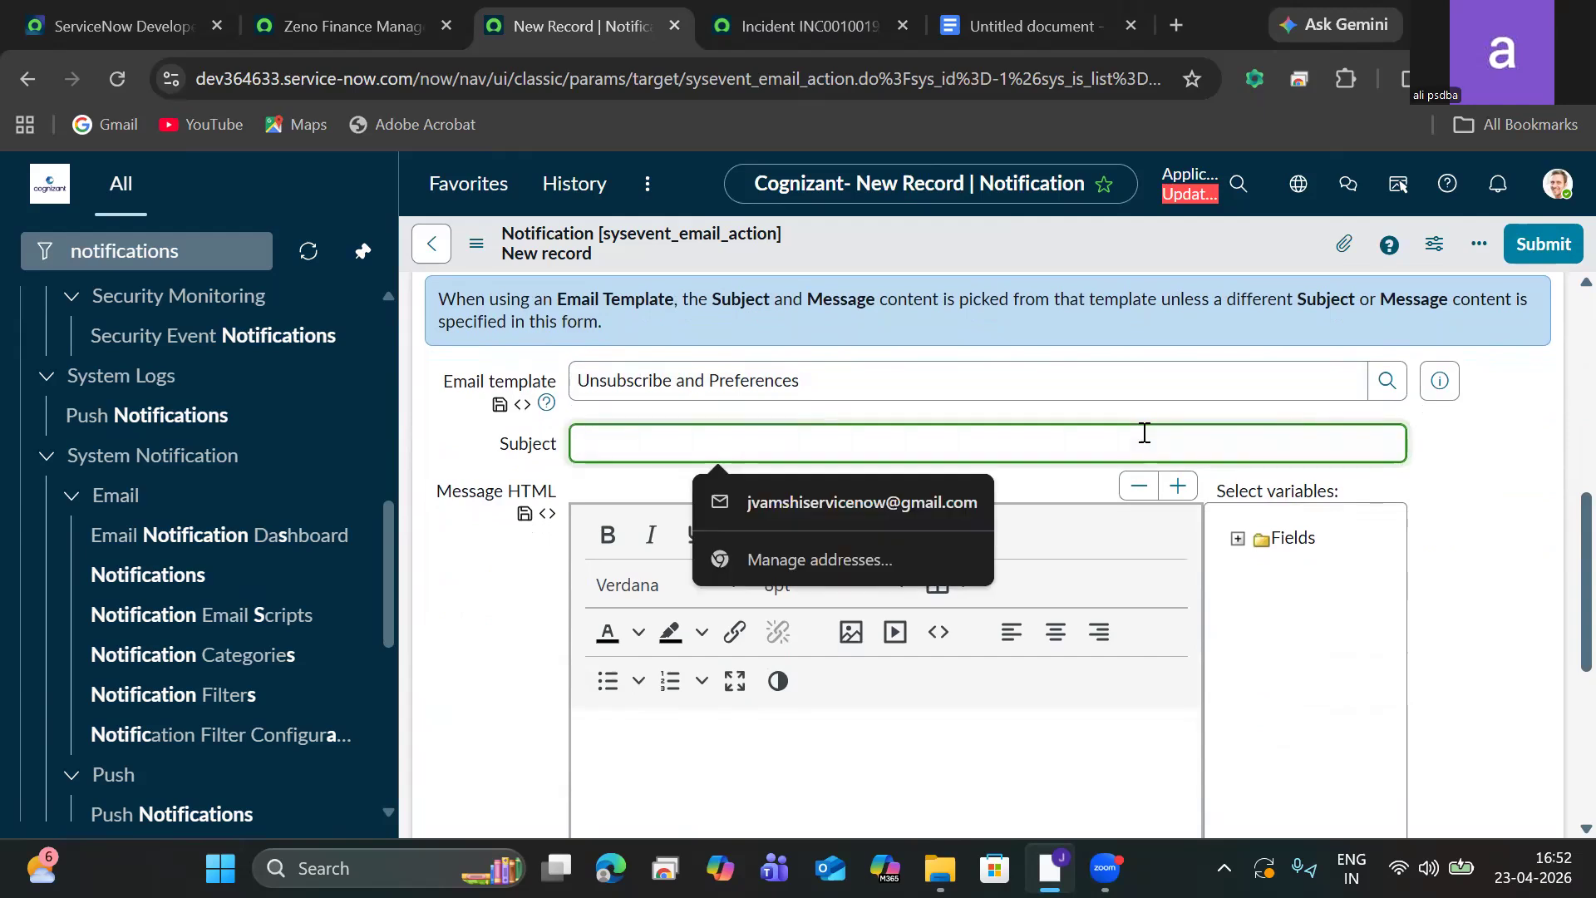
{"action": "type", "text": "Request"}
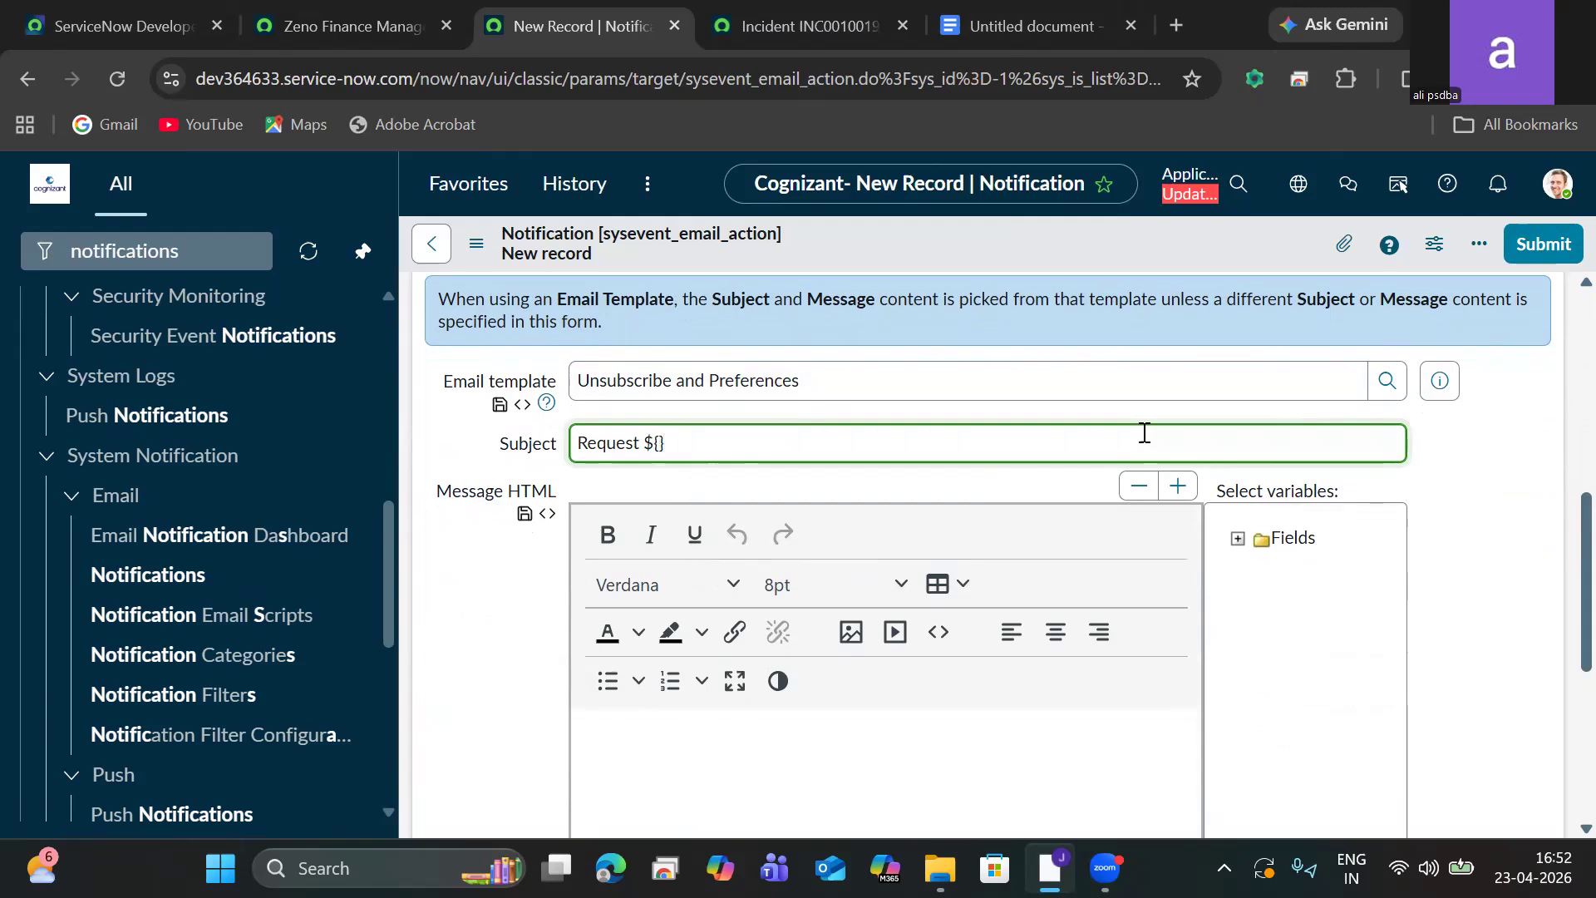
{"action": "type", "text": "${number} is opended for"}
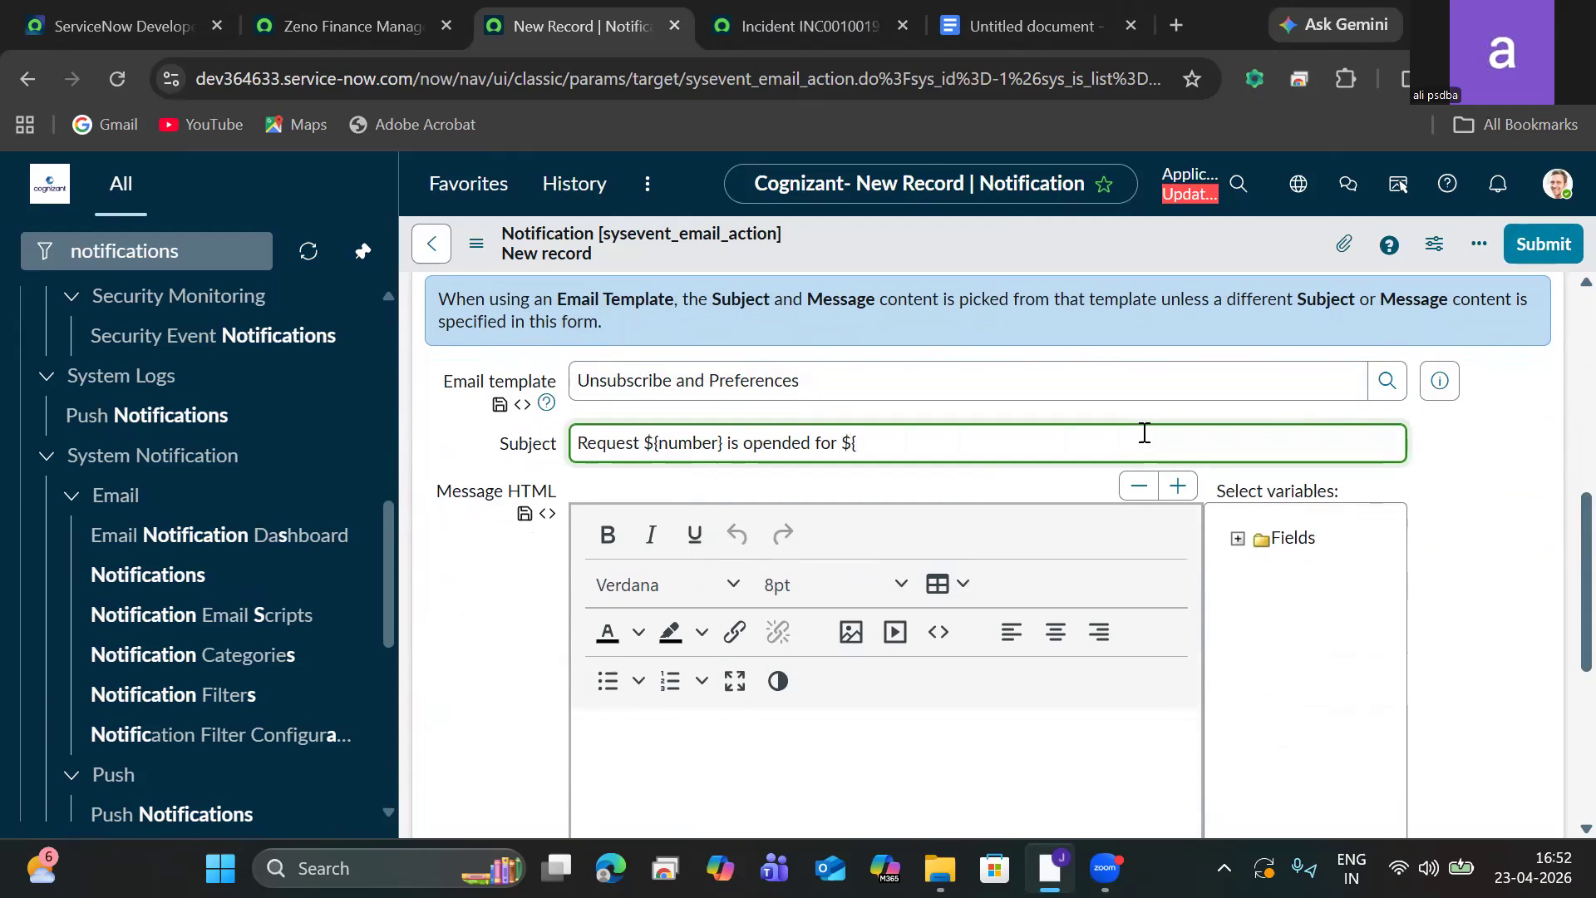
{"action": "type", "text": "${u_venodr"}
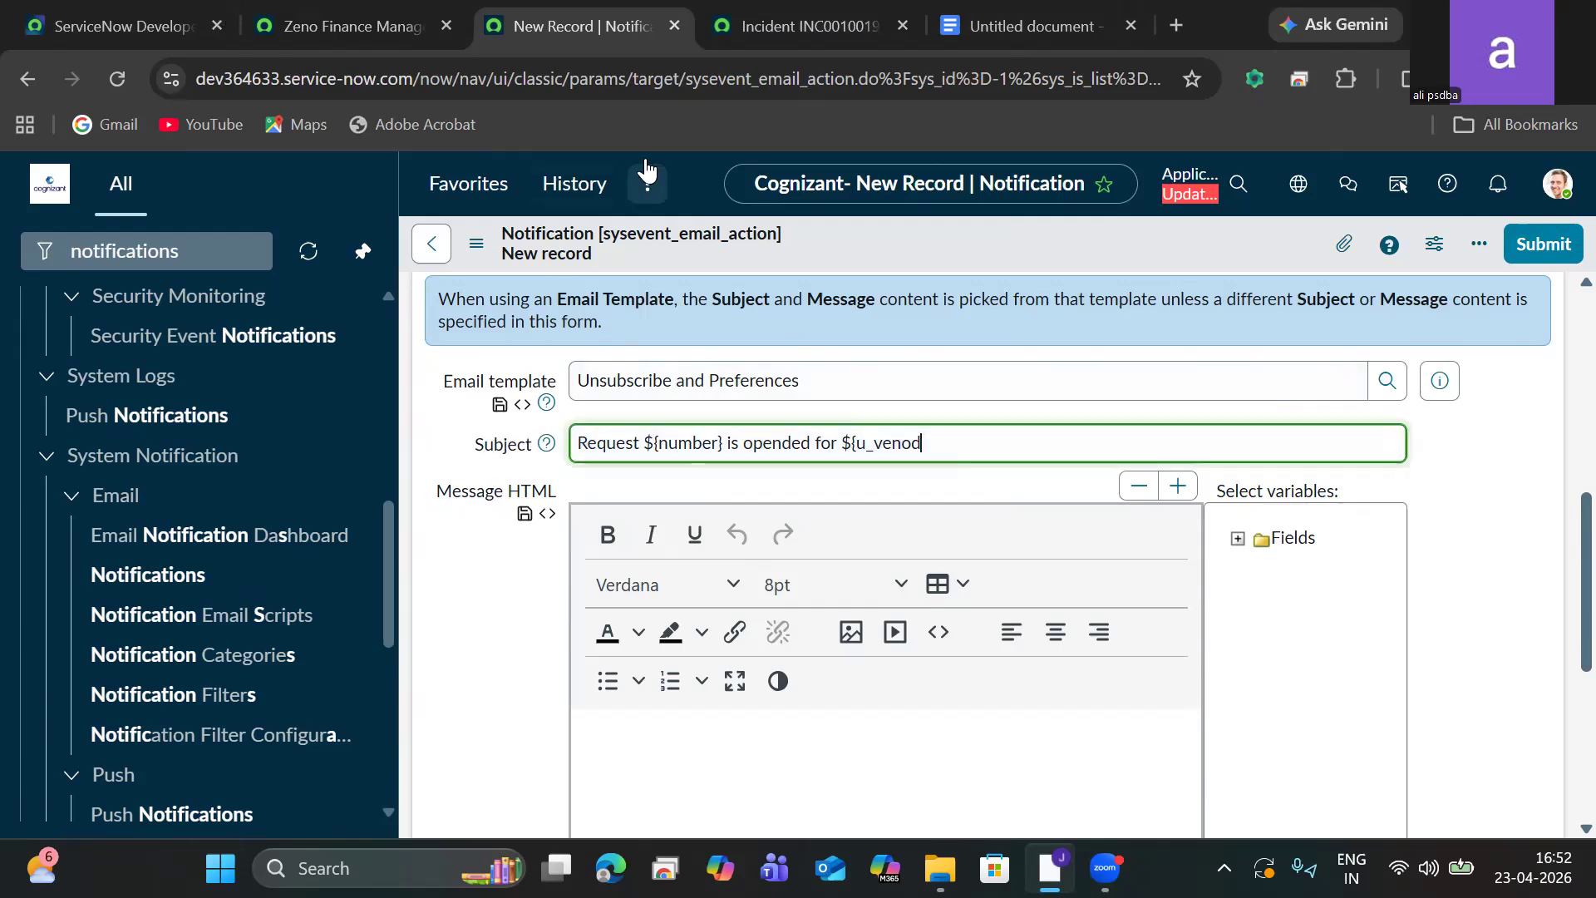
Switch to the existing Zeno Finance Management incident notification and view it from the top.
{"action": "key", "text": "ctrl+shift+Tab"}
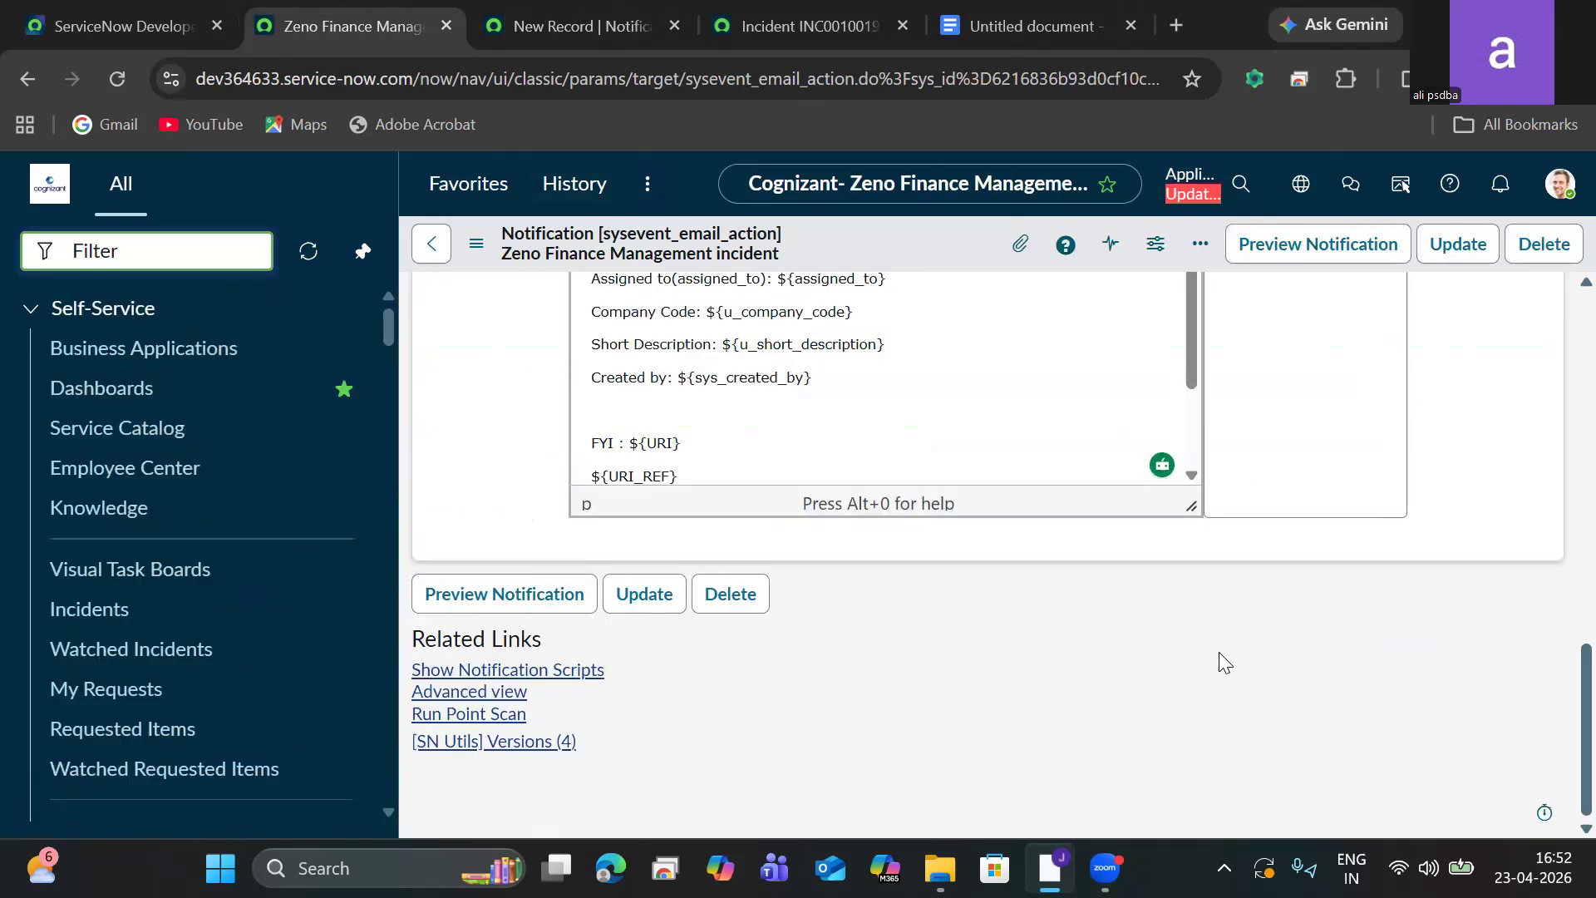
{"action": "left_click_drag", "start_coordinate": [1558, 705], "coordinate": [1549, 329]}
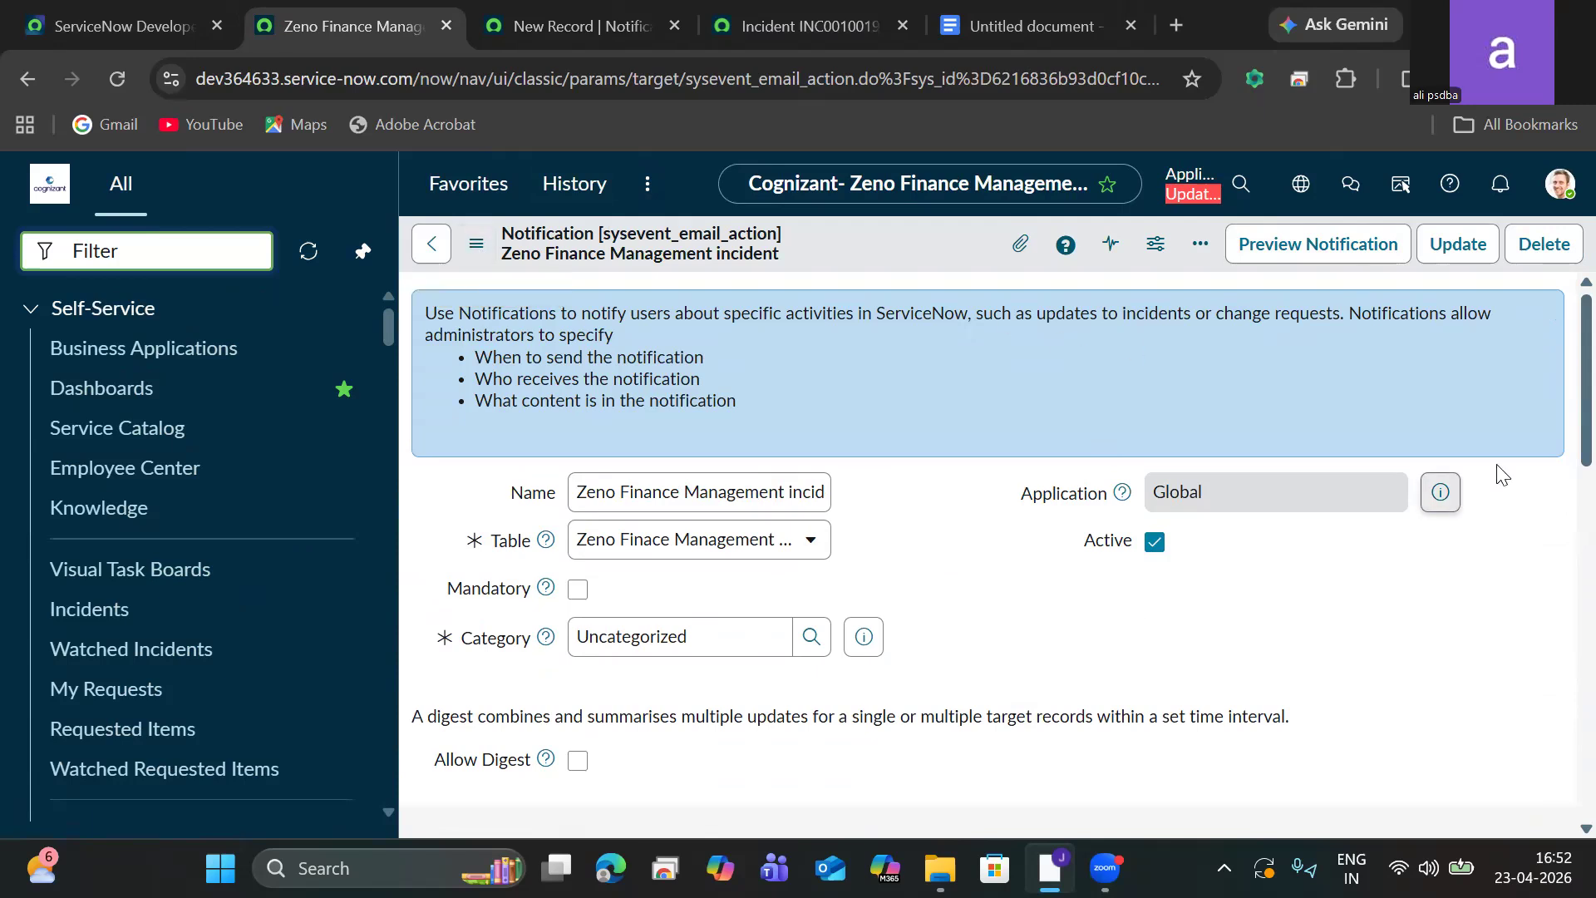
Preview the Zeno Finance Management incident notification and review its rendered subject and body.
{"action": "scroll", "coordinate": [1560, 515], "scroll_direction": "down", "scroll_amount": 6}
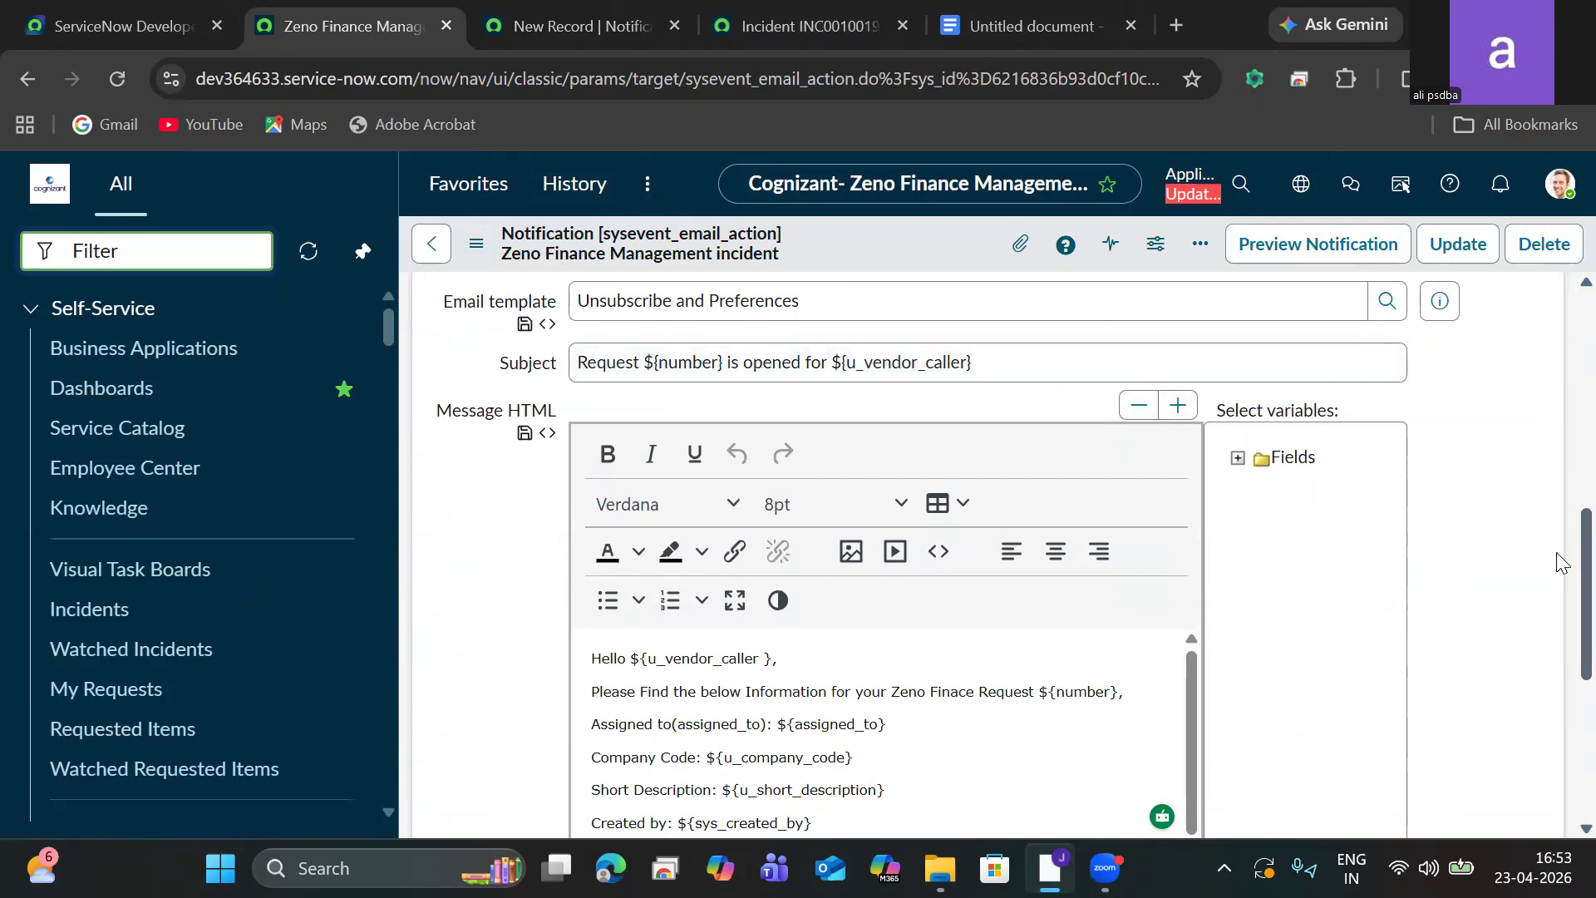
{"action": "scroll", "coordinate": [1563, 555], "scroll_direction": "down", "scroll_amount": 5}
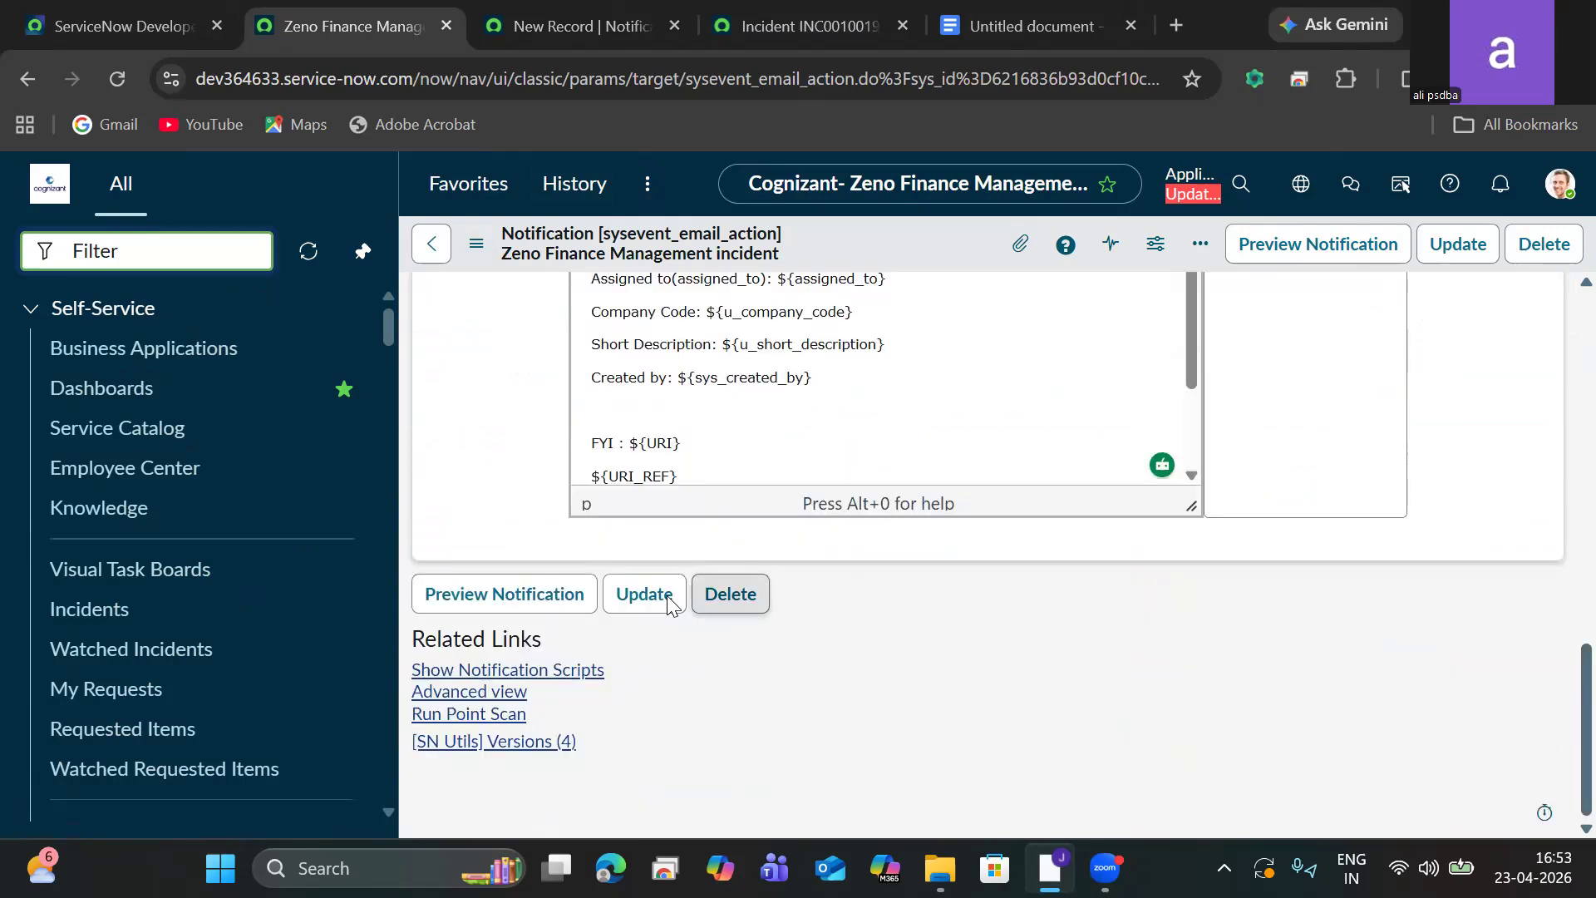
{"action": "left_click", "coordinate": [541, 593]}
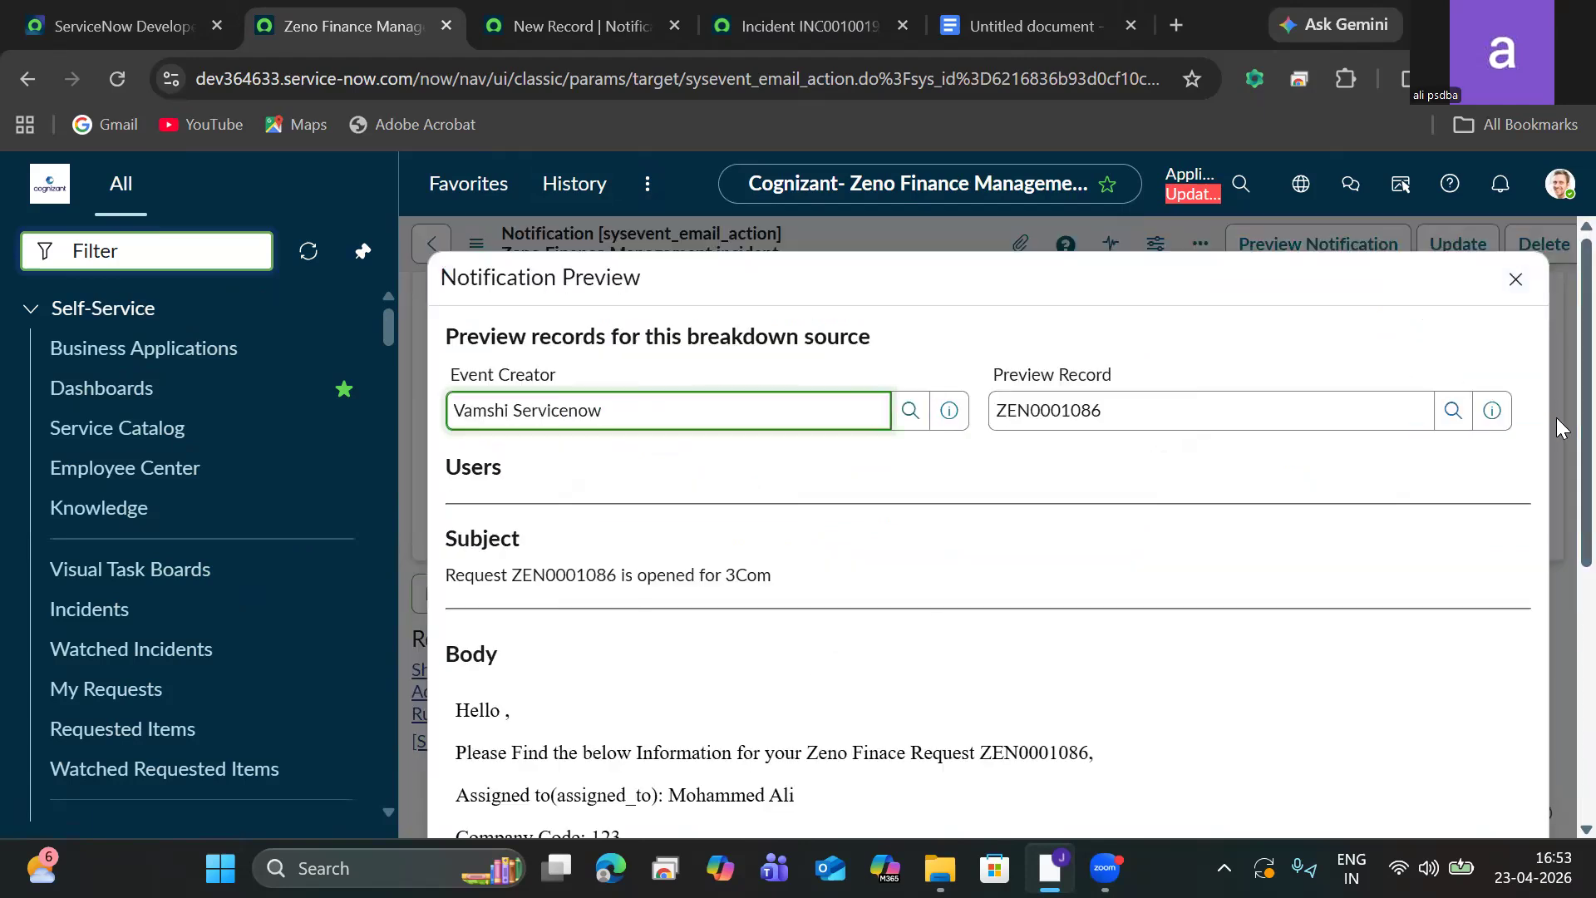
{"action": "left_click", "coordinate": [1147, 403]}
{"action": "left_click_drag", "start_coordinate": [1148, 404], "coordinate": [973, 420]}
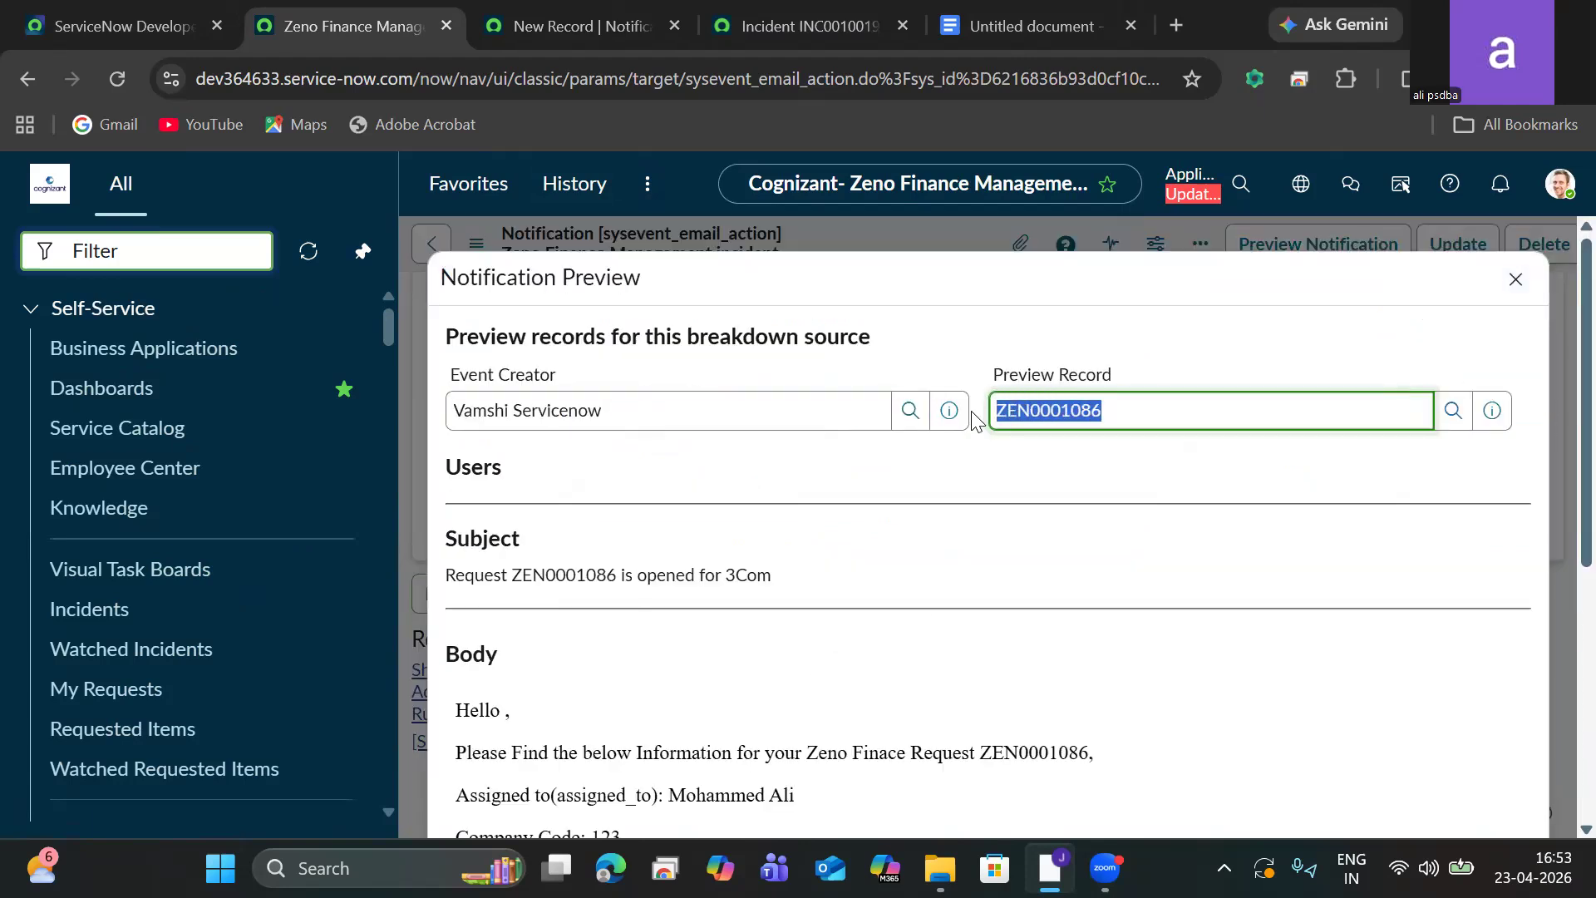
{"action": "left_click", "coordinate": [1557, 457]}
{"action": "scroll", "coordinate": [1557, 465], "scroll_direction": "down", "scroll_amount": 3}
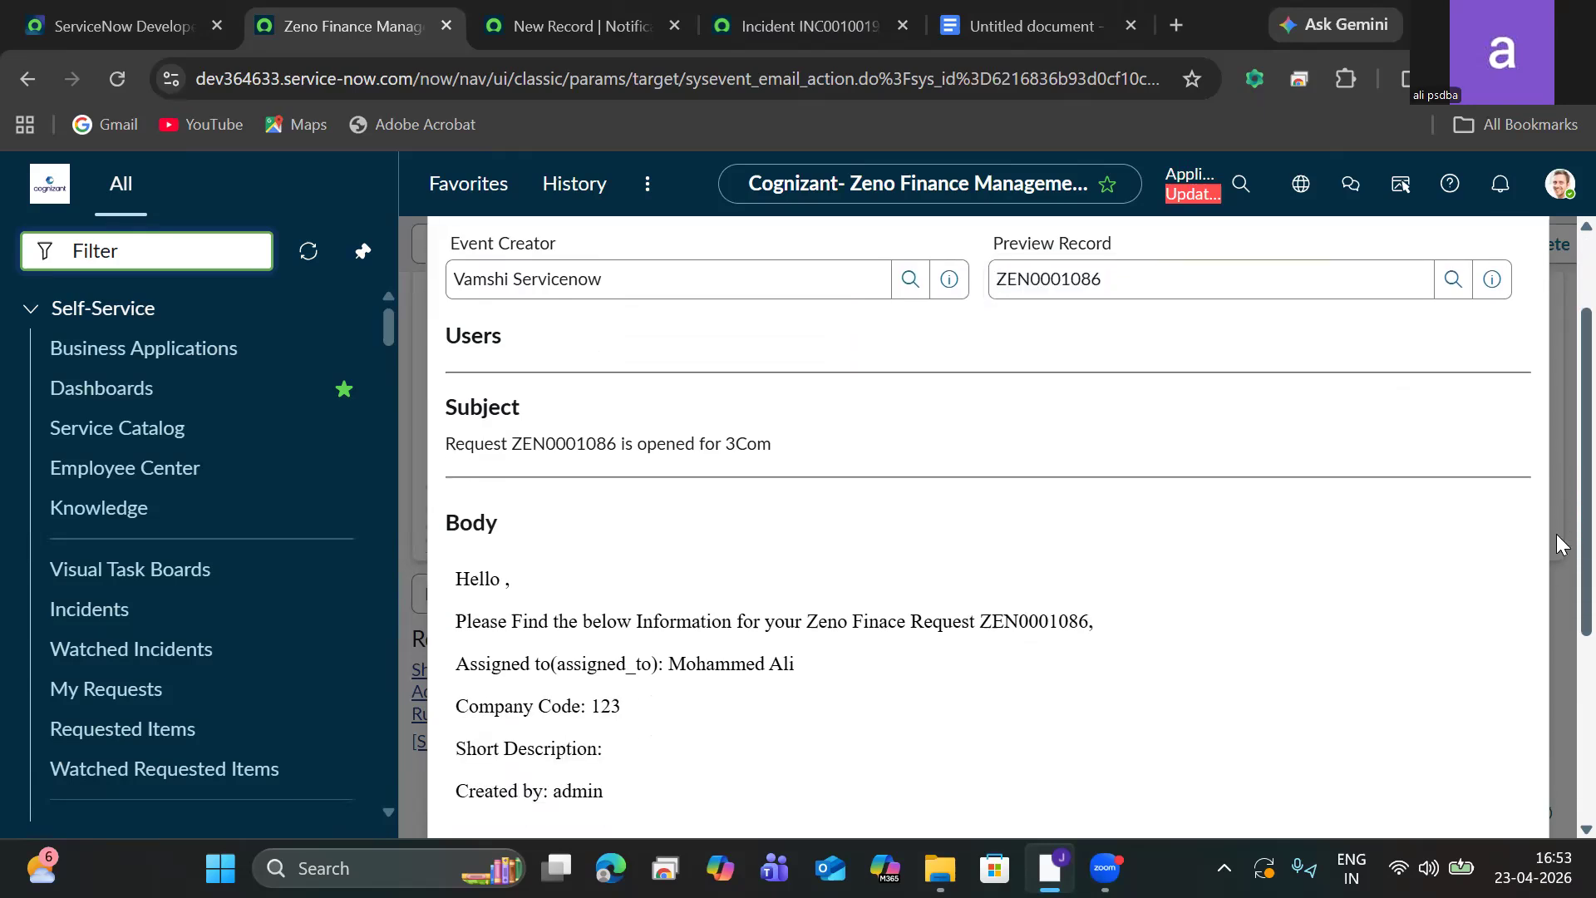
{"action": "scroll", "coordinate": [1558, 603], "scroll_direction": "down", "scroll_amount": 1}
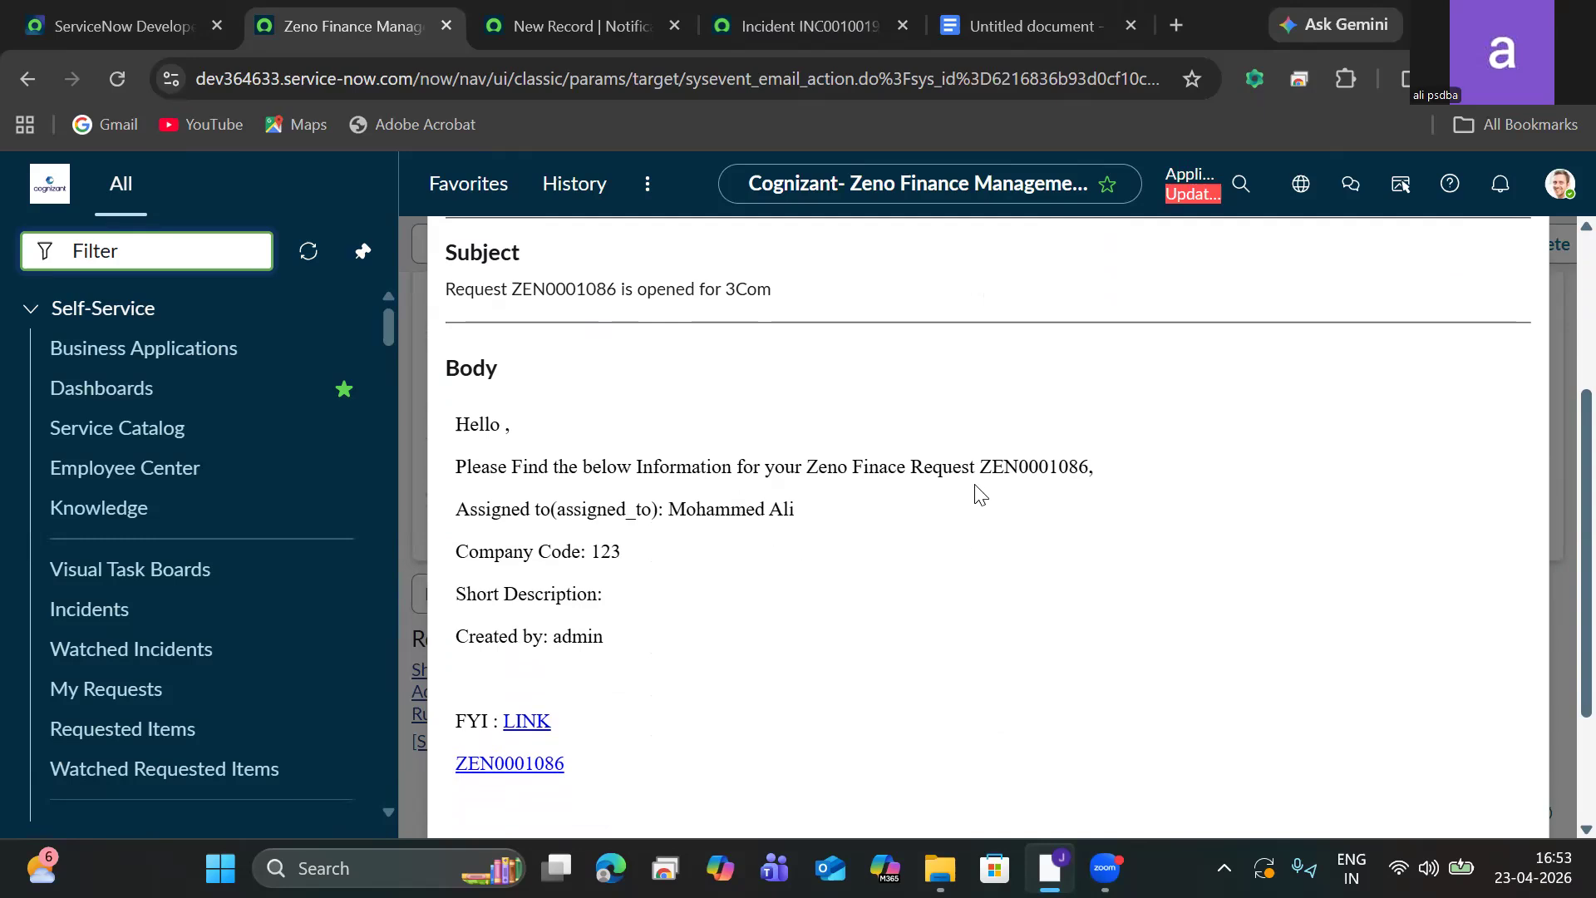
{"action": "left_click_drag", "start_coordinate": [982, 467], "coordinate": [1113, 476]}
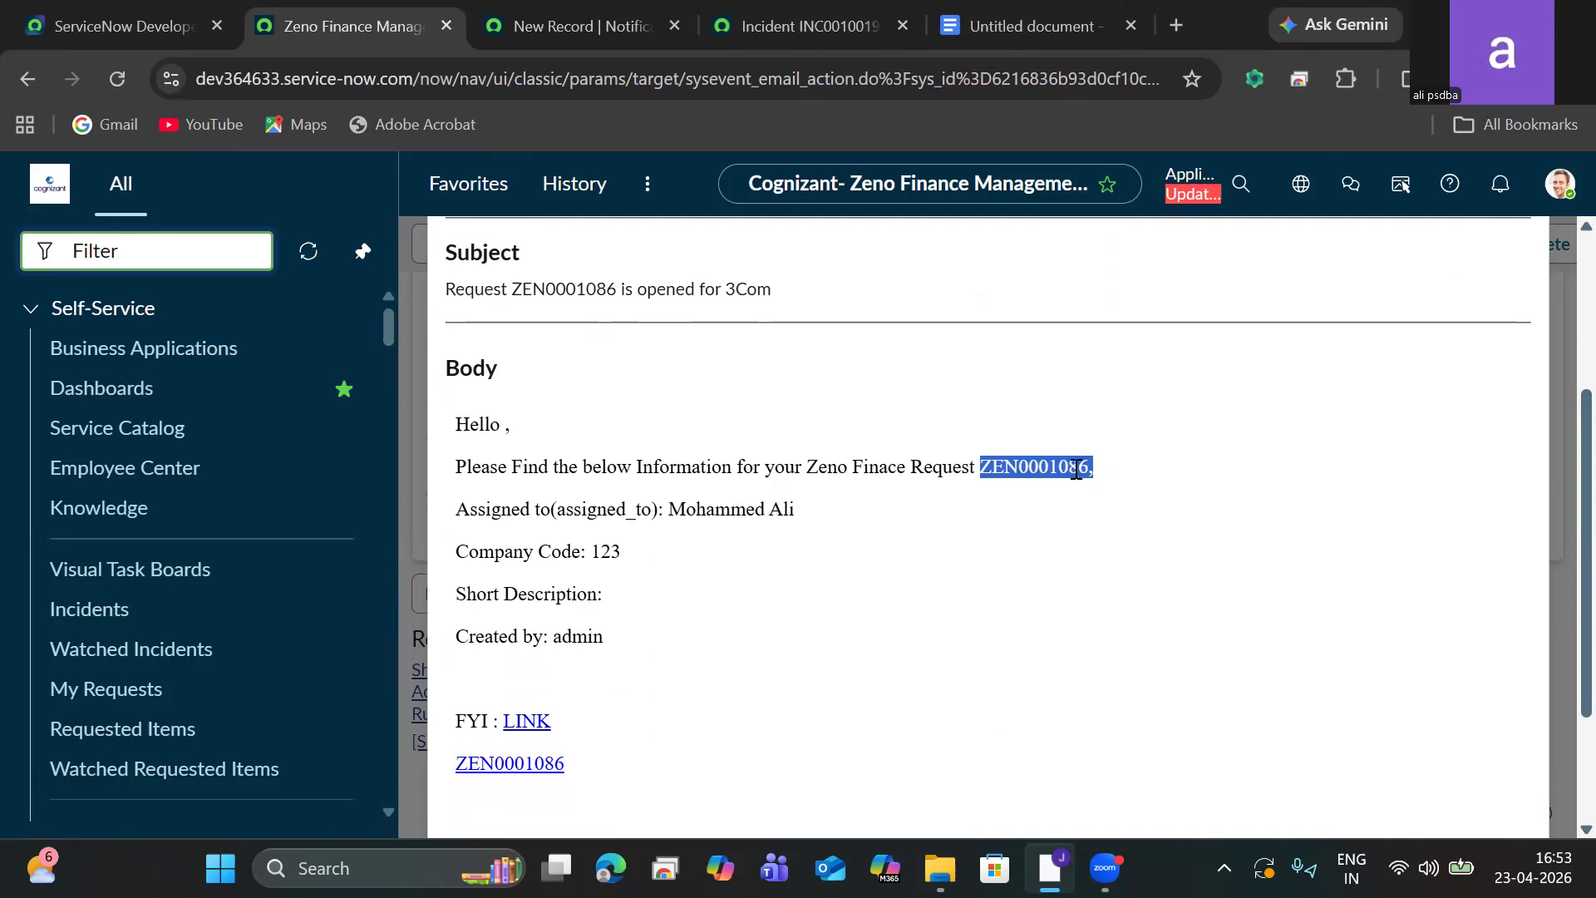
{"action": "left_click", "coordinate": [674, 509]}
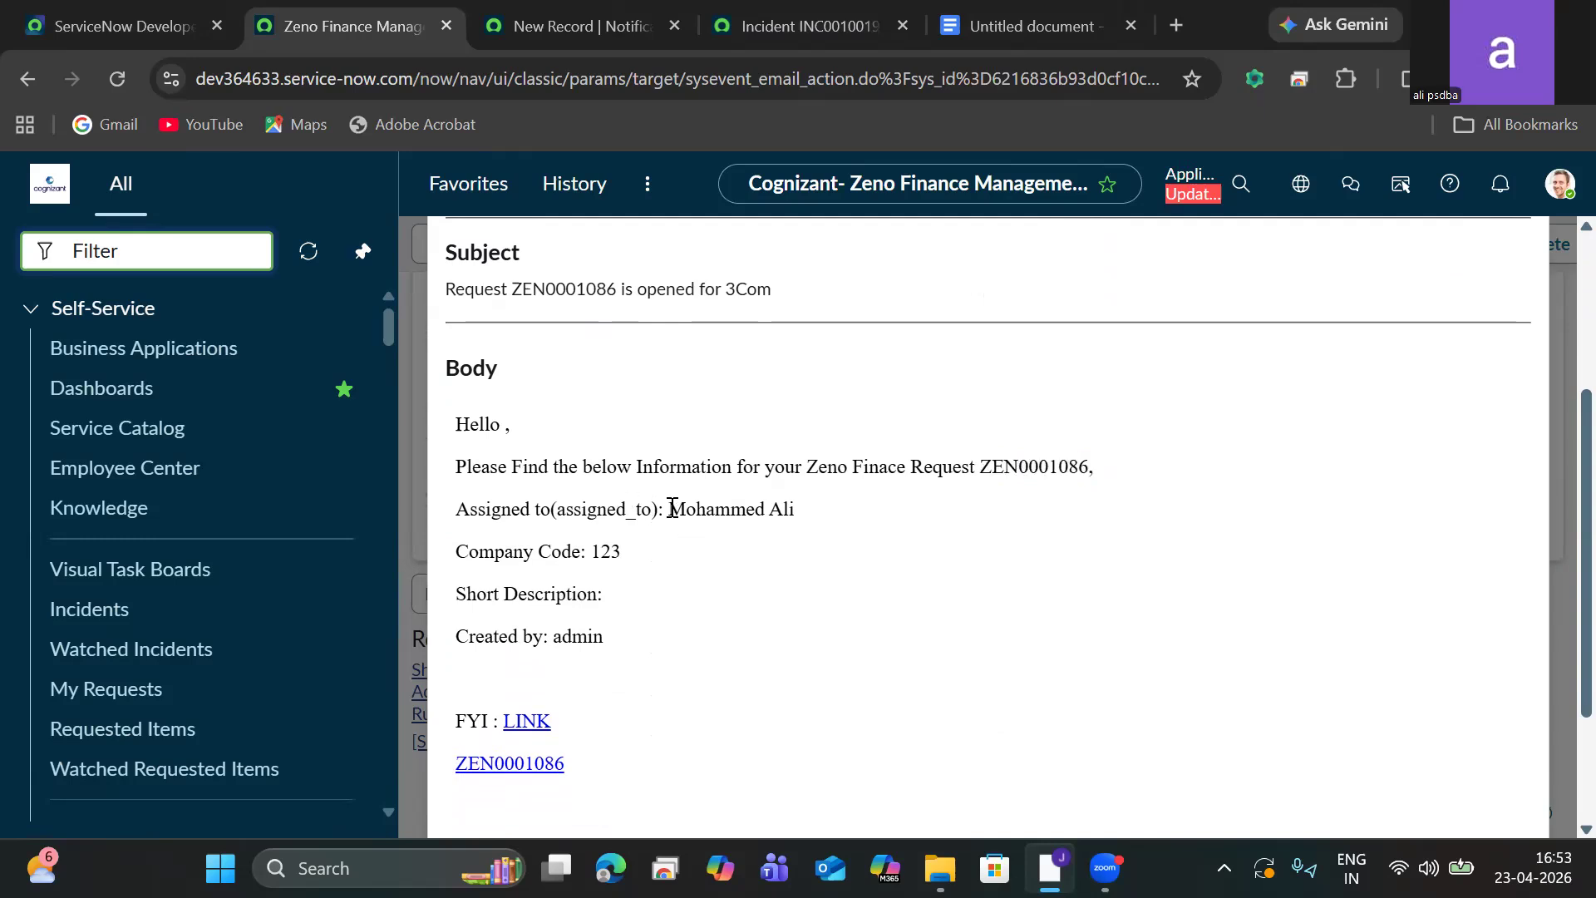
{"action": "left_click_drag", "start_coordinate": [674, 509], "coordinate": [821, 506]}
{"action": "left_click_drag", "start_coordinate": [625, 552], "coordinate": [539, 552]}
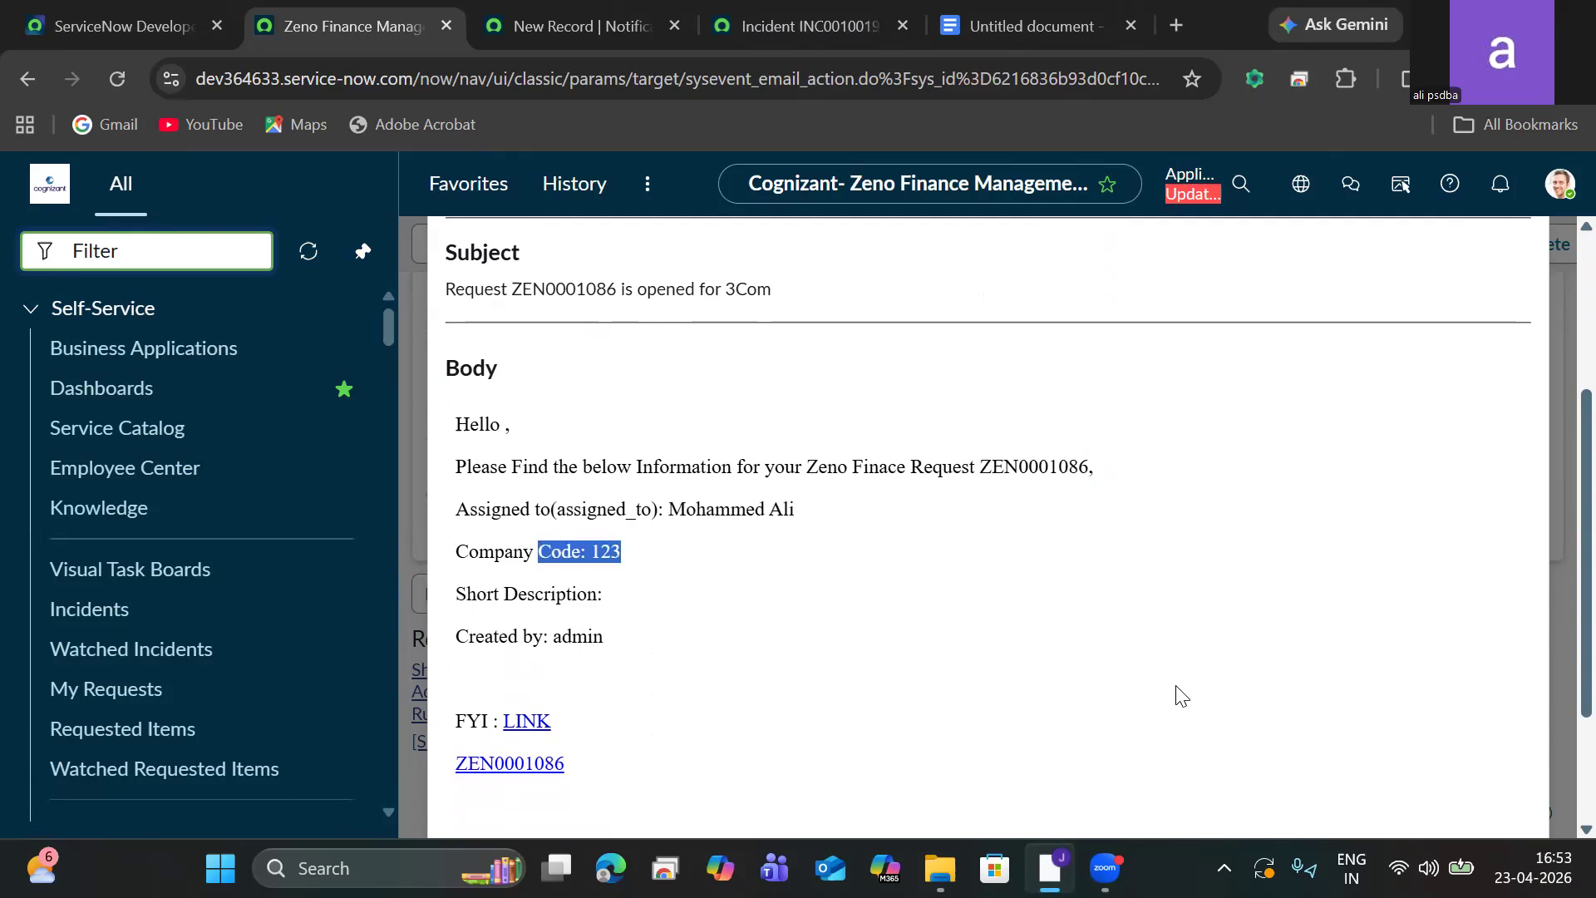
{"action": "left_click_drag", "start_coordinate": [1586, 492], "coordinate": [1516, 259]}
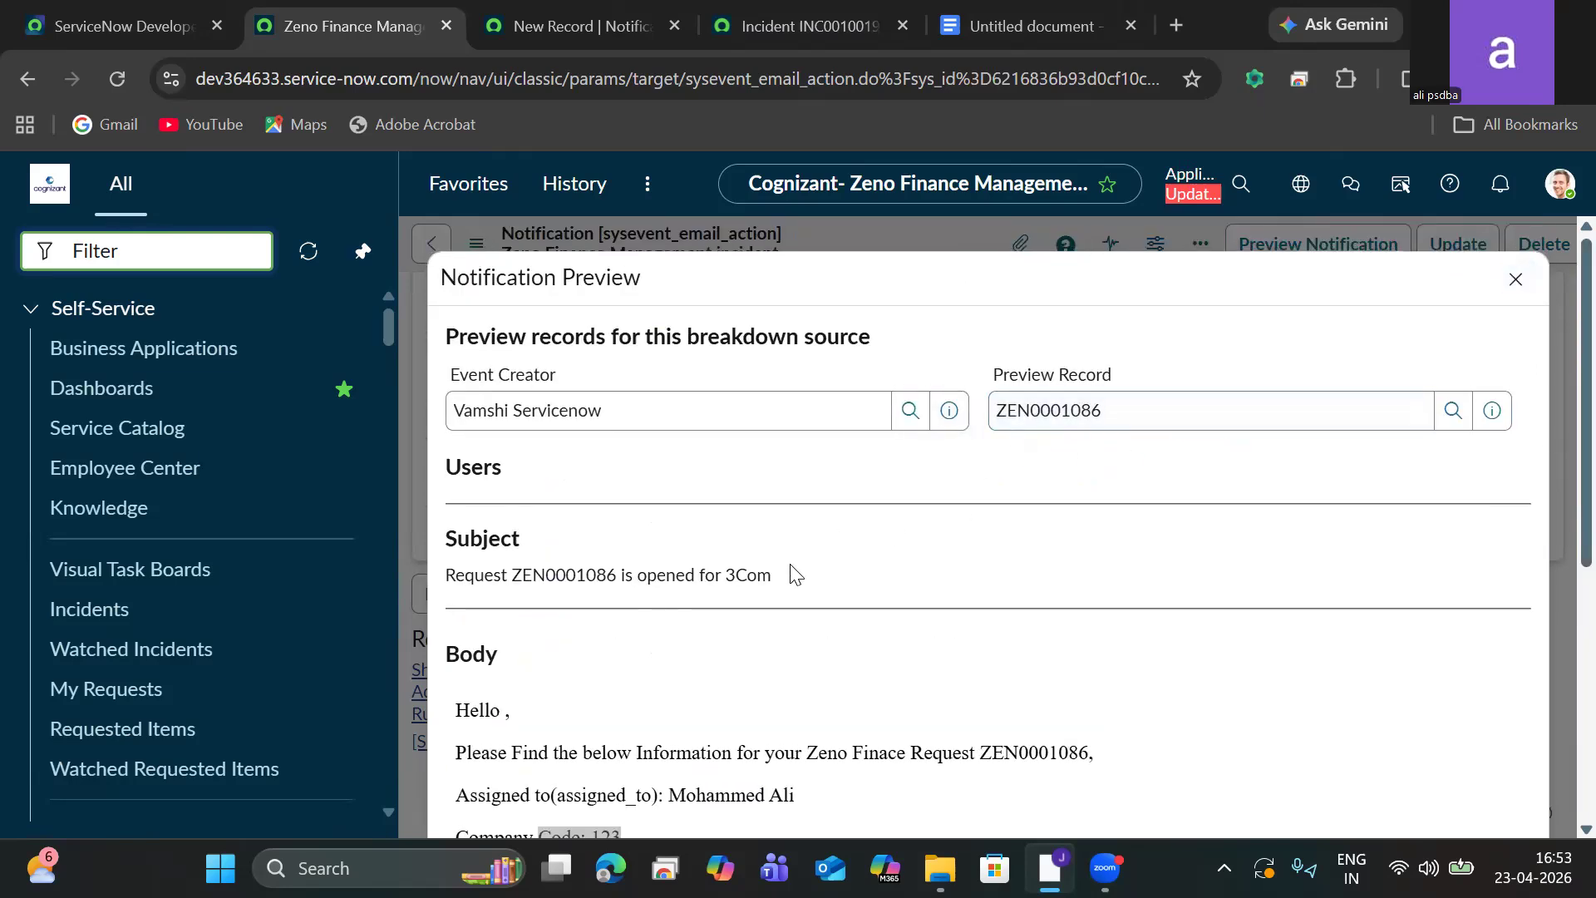
{"action": "triple_click", "coordinate": [447, 589]}
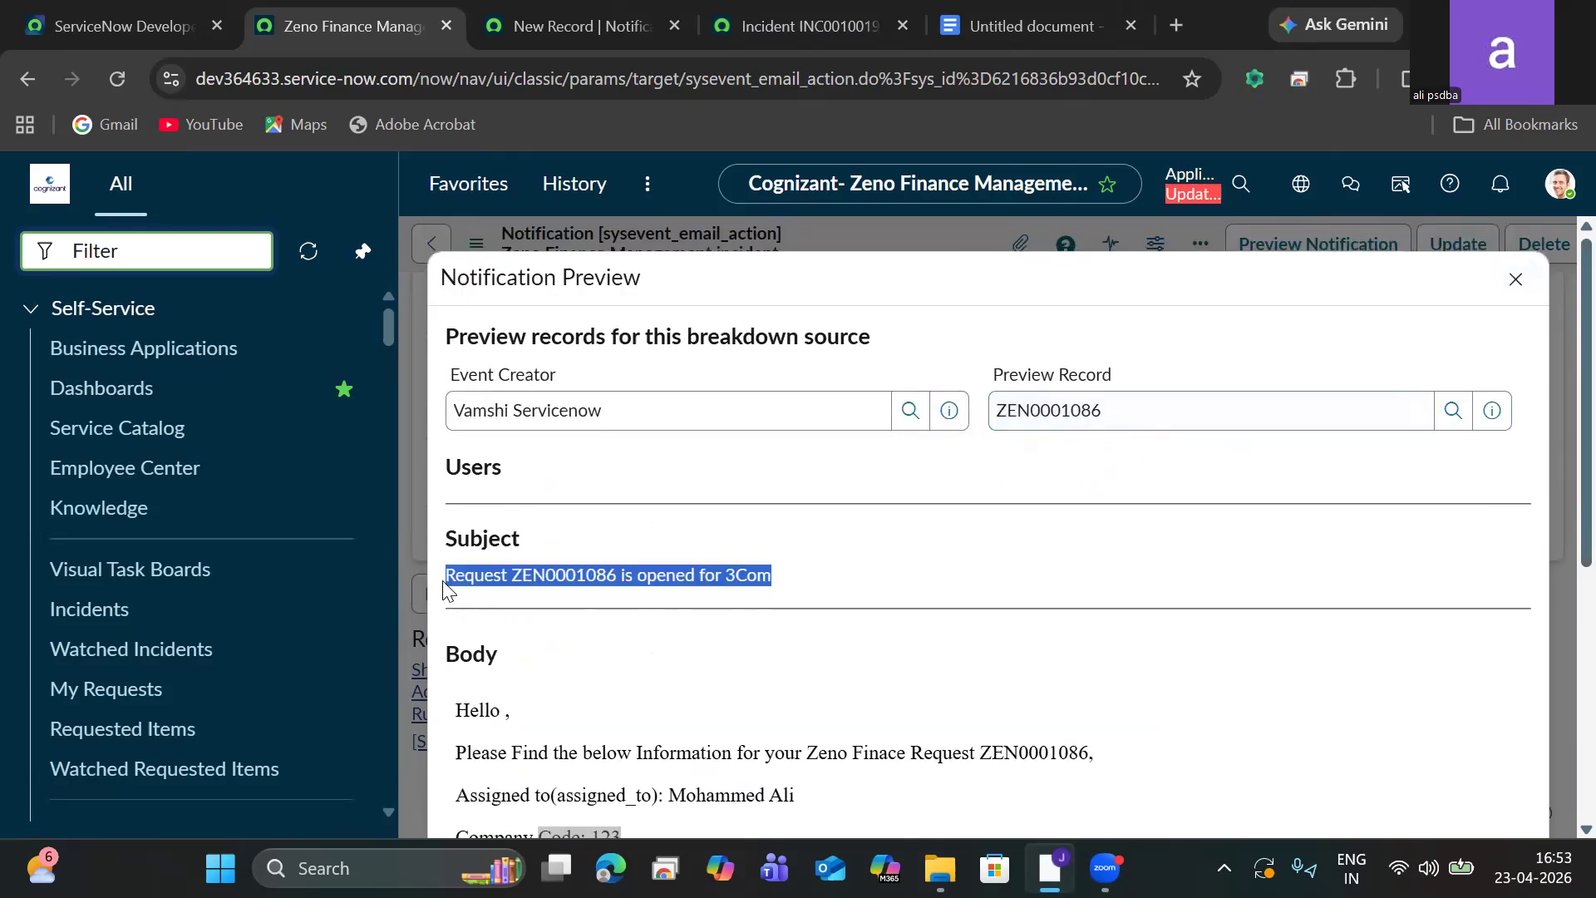
{"action": "left_click", "coordinate": [784, 586]}
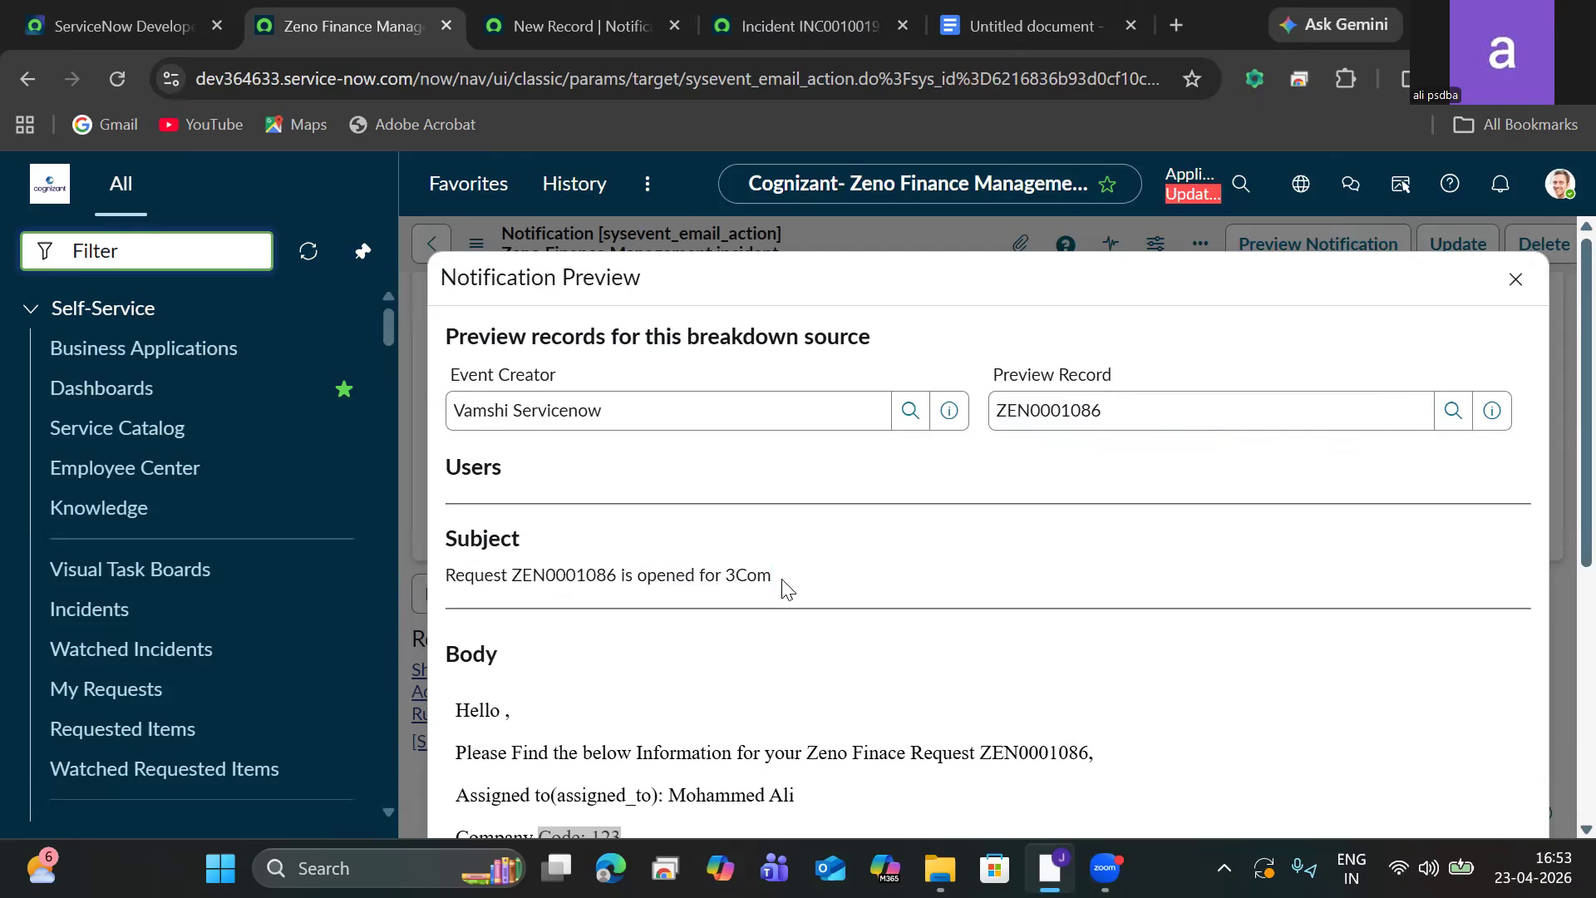
{"action": "triple_click", "coordinate": [744, 574]}
{"action": "left_click", "coordinate": [596, 546]}
{"action": "left_click", "coordinate": [1517, 280]}
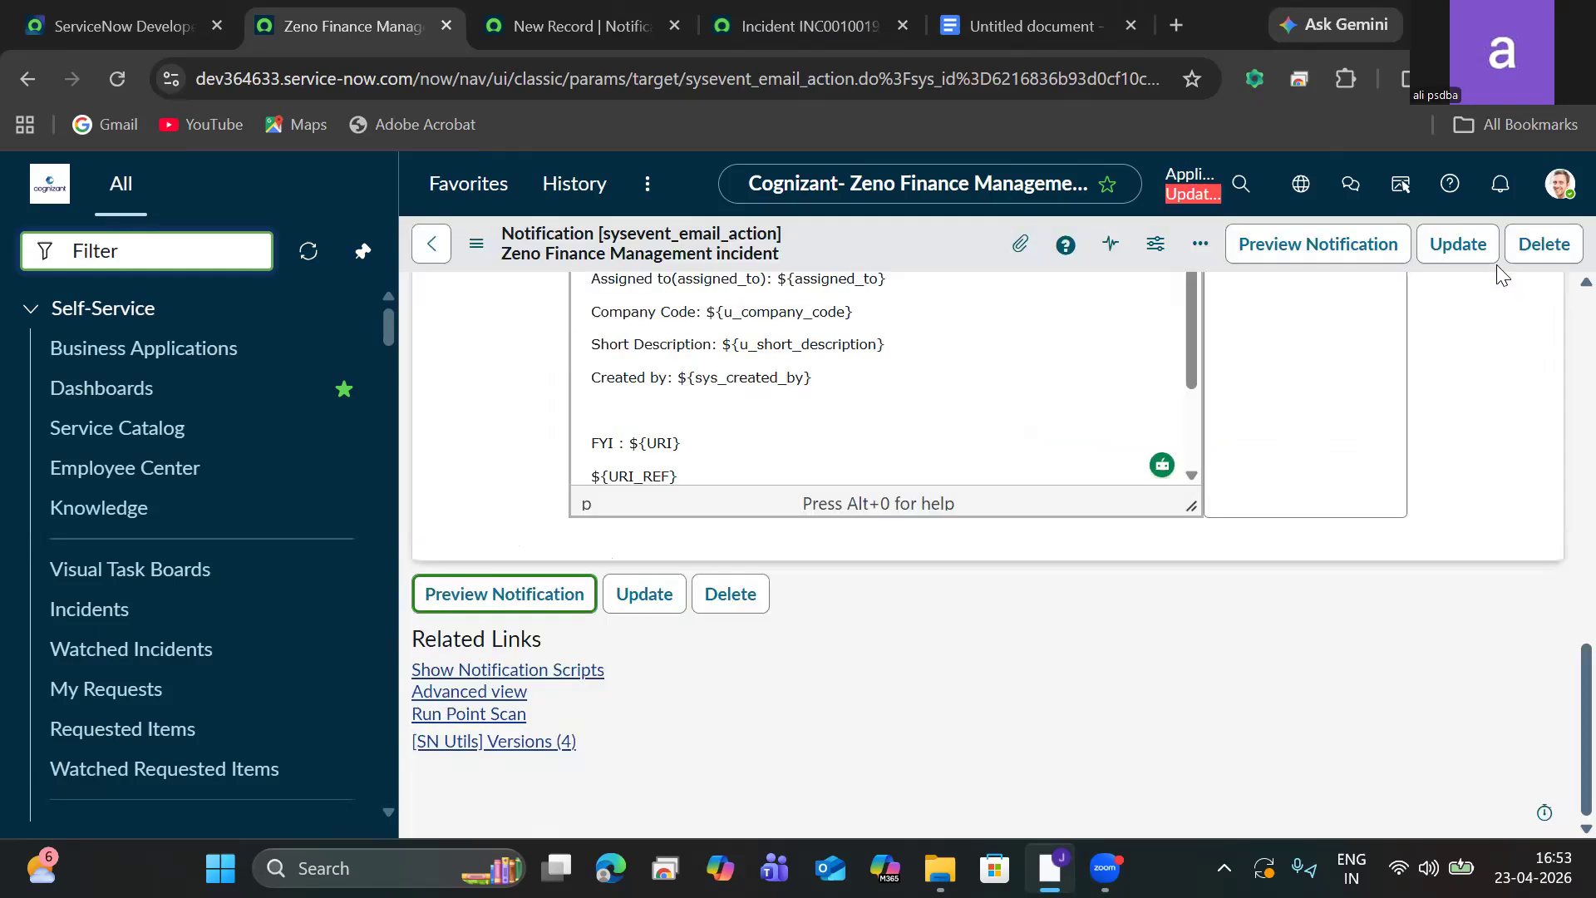
Save the notification, then filter the notifications list by names starting with Zeno and open the Zeno Finance Management incident notification.
{"action": "left_click", "coordinate": [1485, 254]}
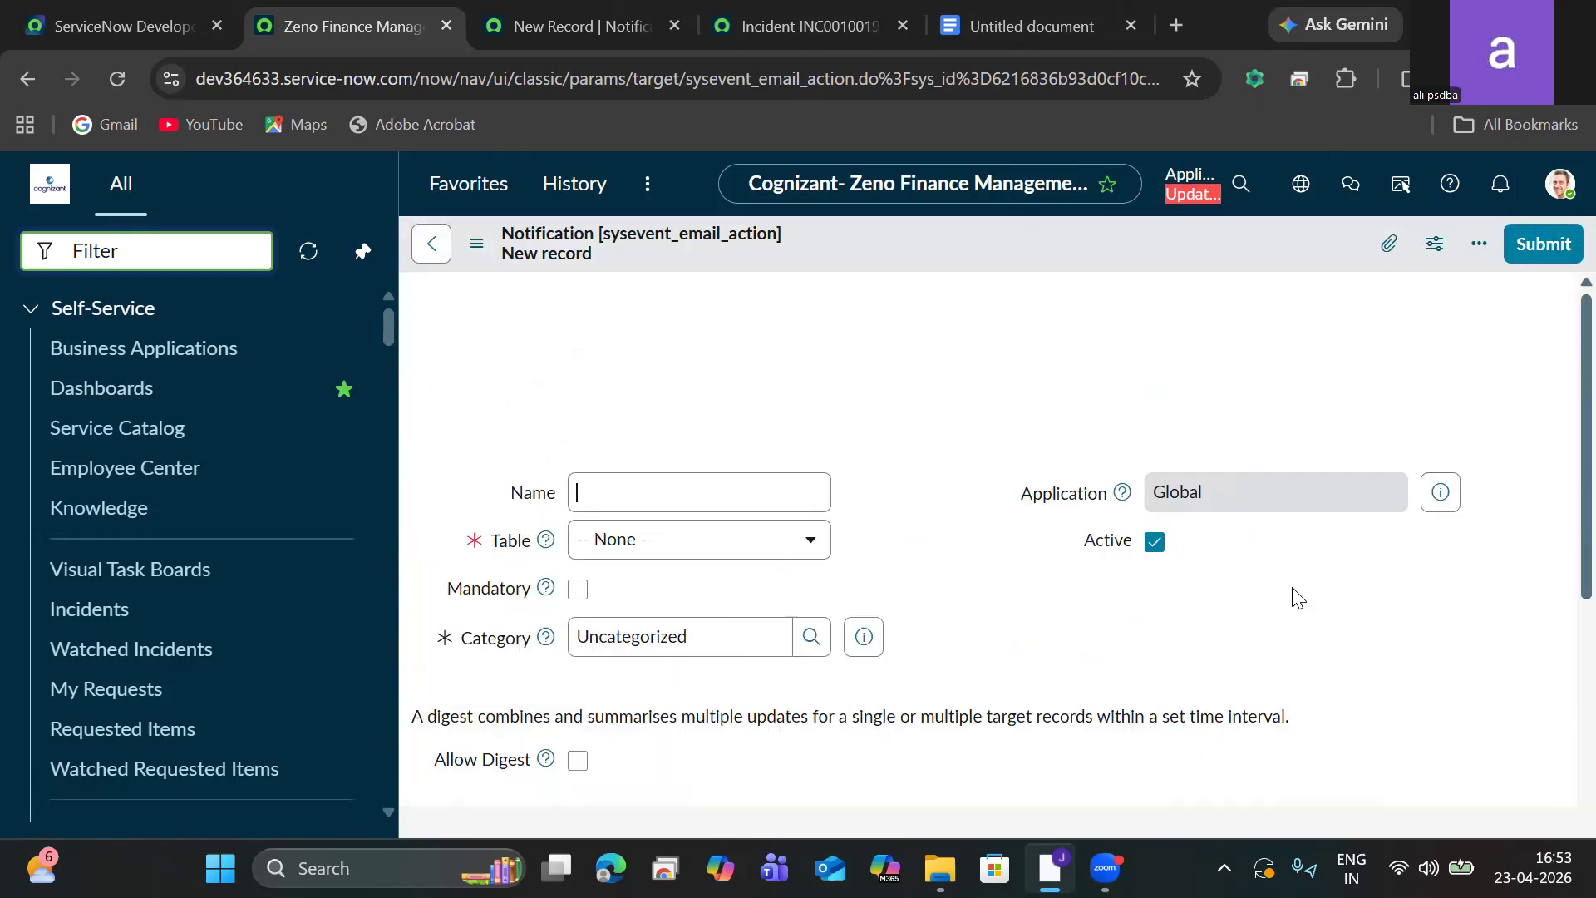
{"action": "left_click", "coordinate": [428, 250]}
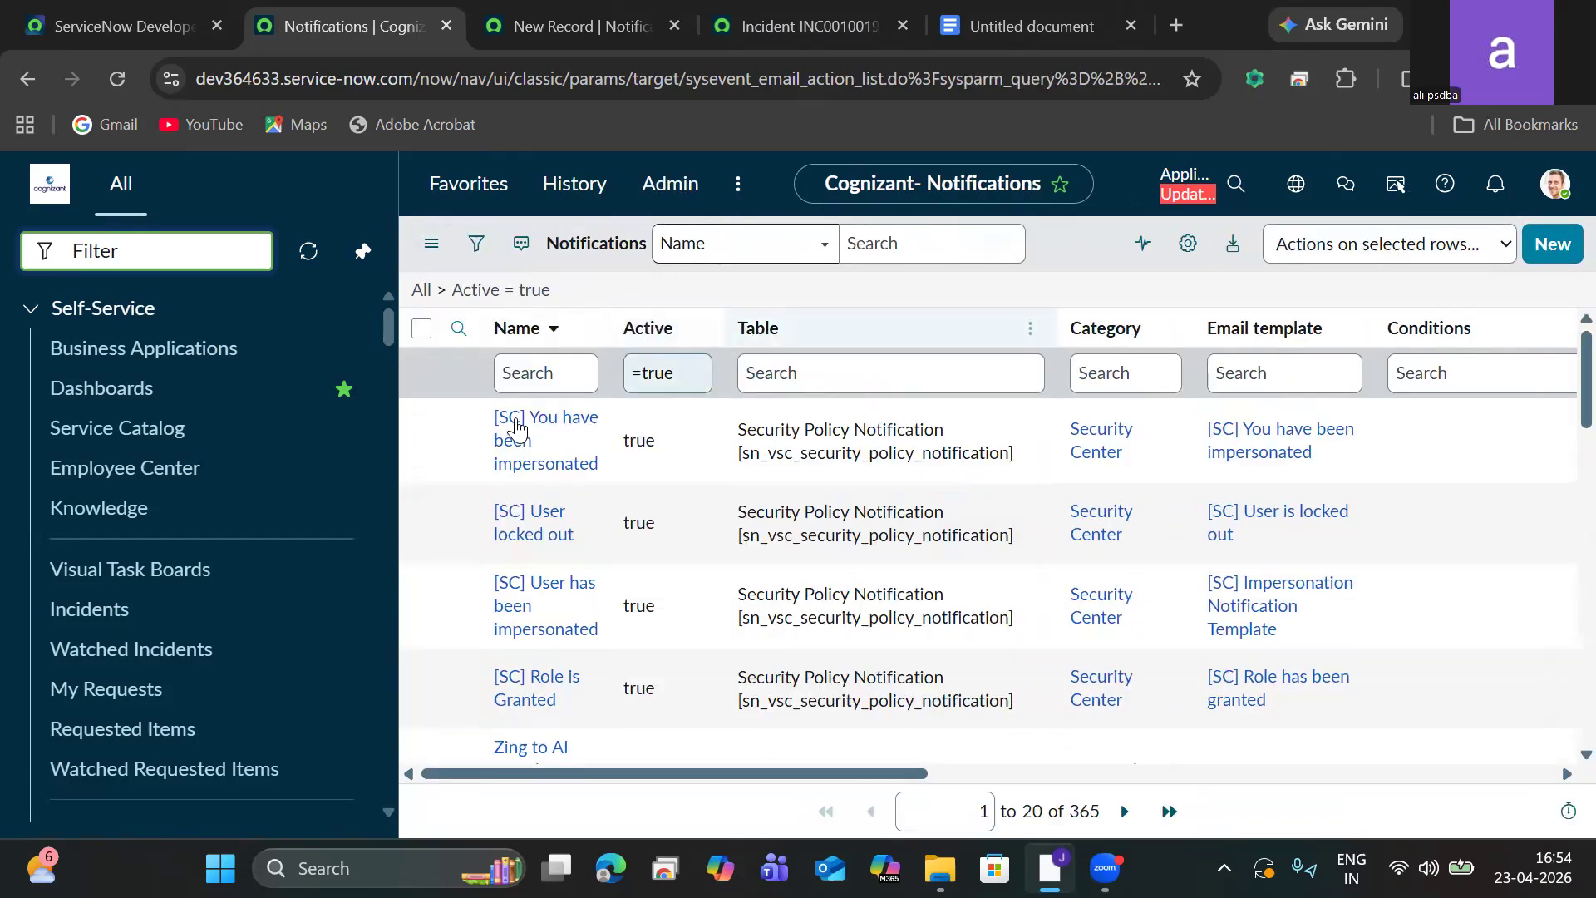
{"action": "left_click", "coordinate": [508, 376]}
{"action": "type", "text": "Z"}
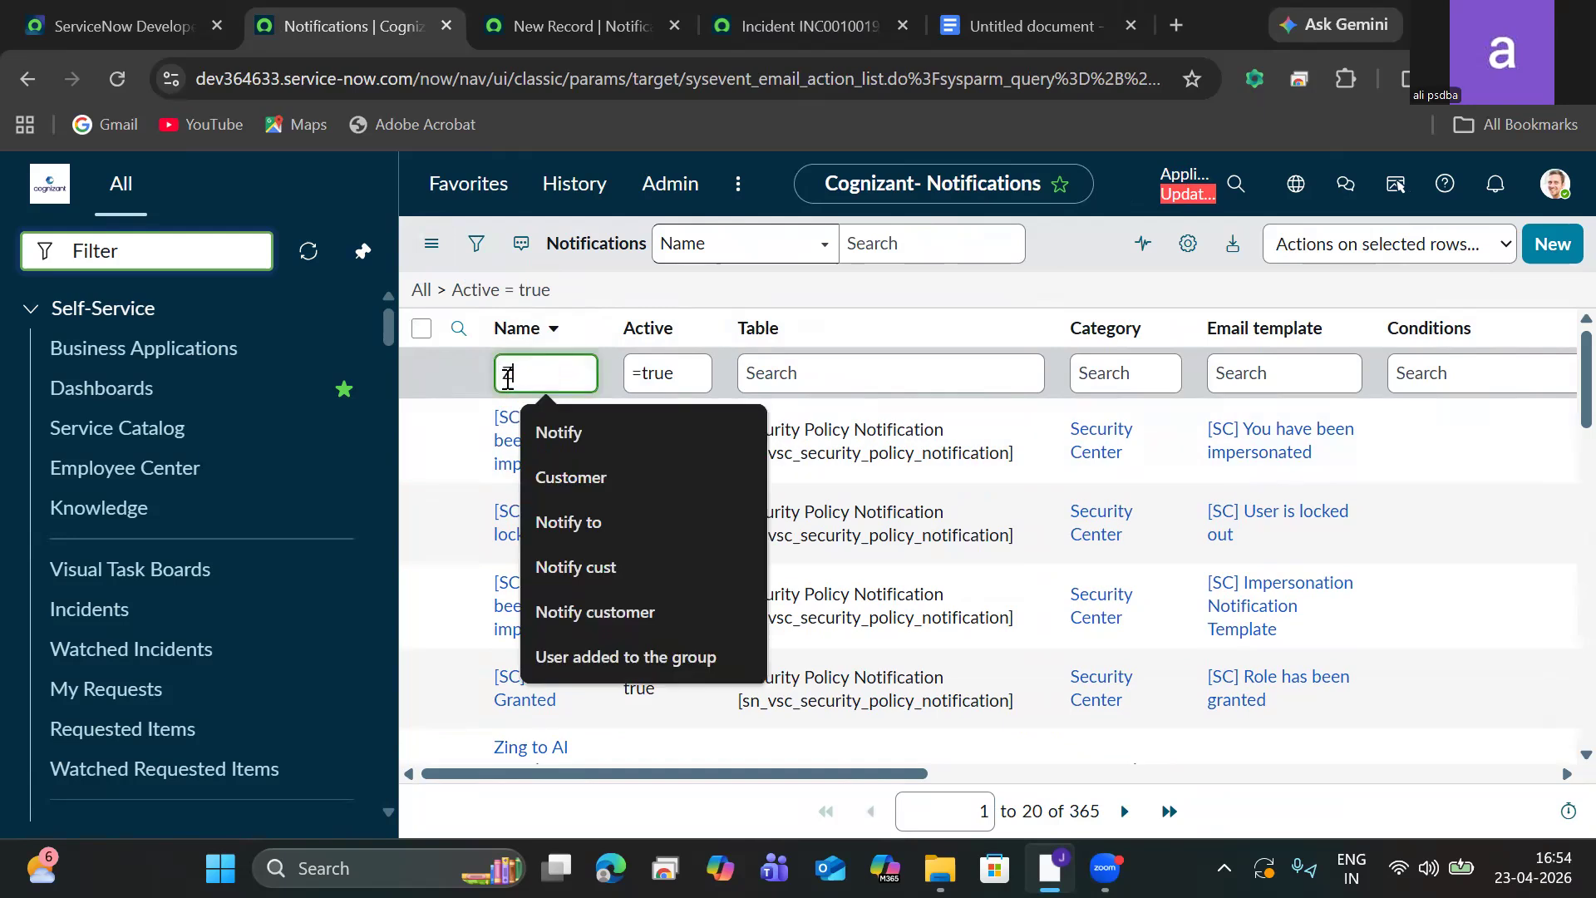
{"action": "type", "text": "eno"}
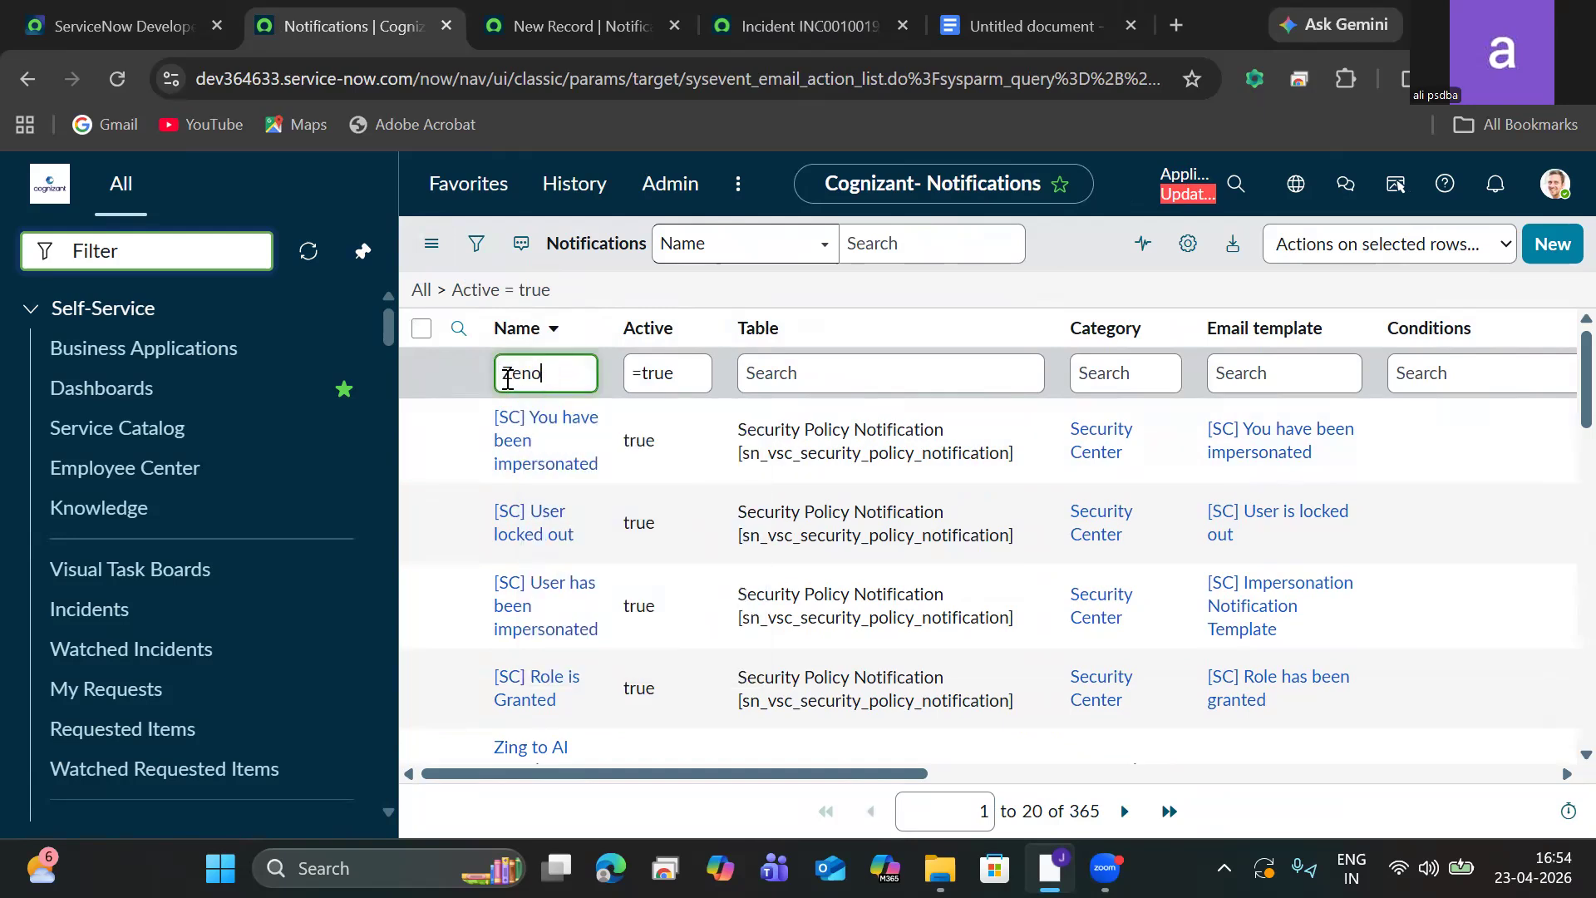
{"action": "key", "text": "Return"}
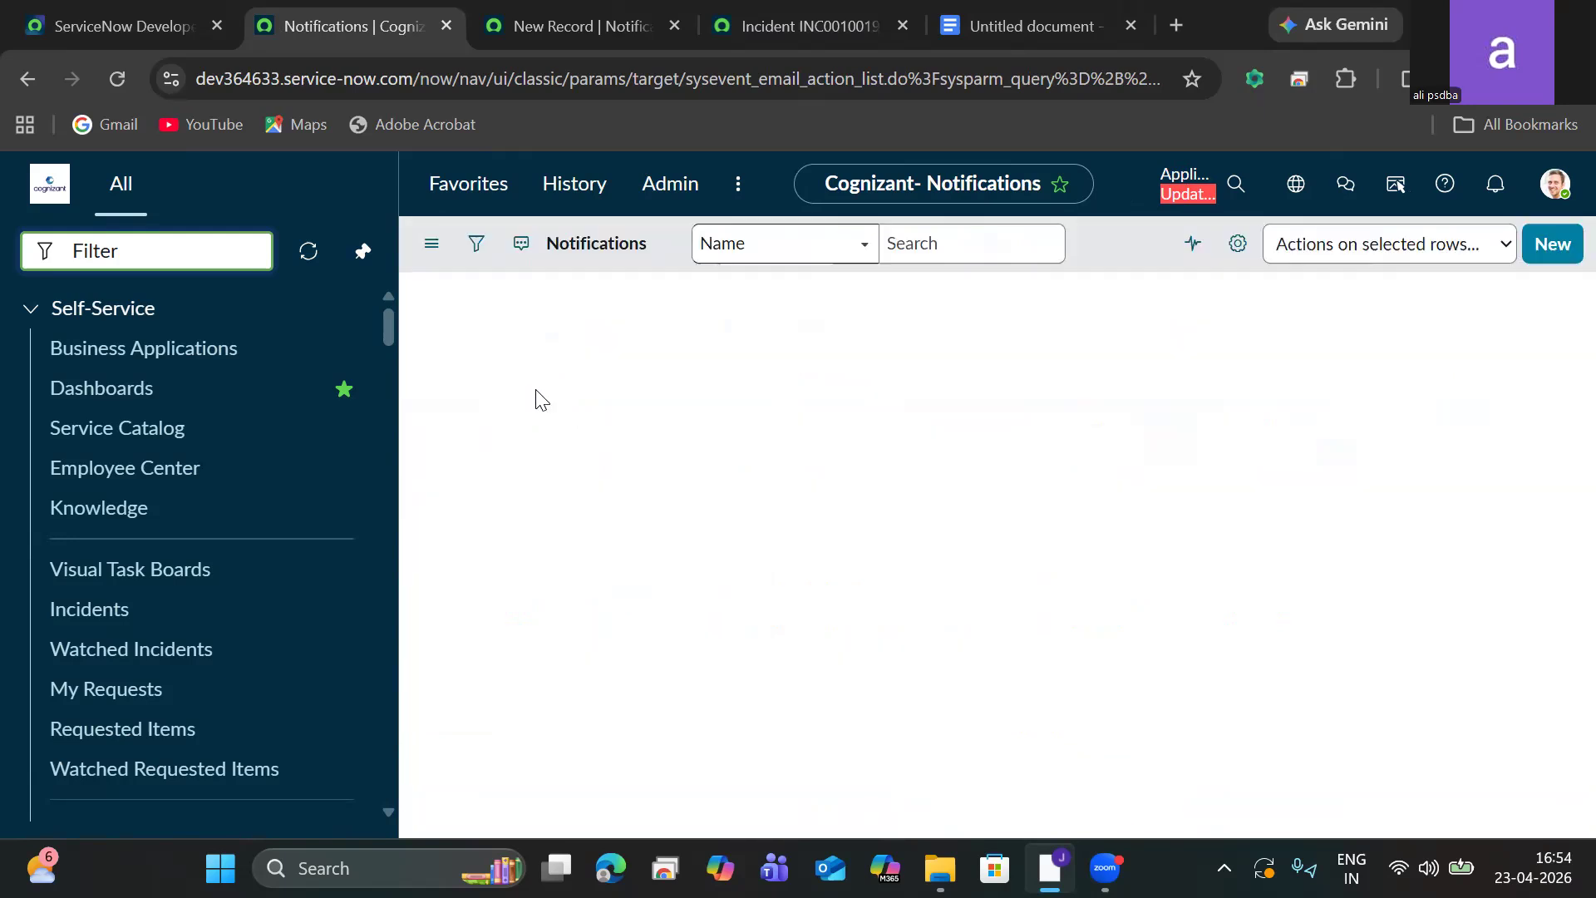
{"action": "left_click", "coordinate": [536, 422]}
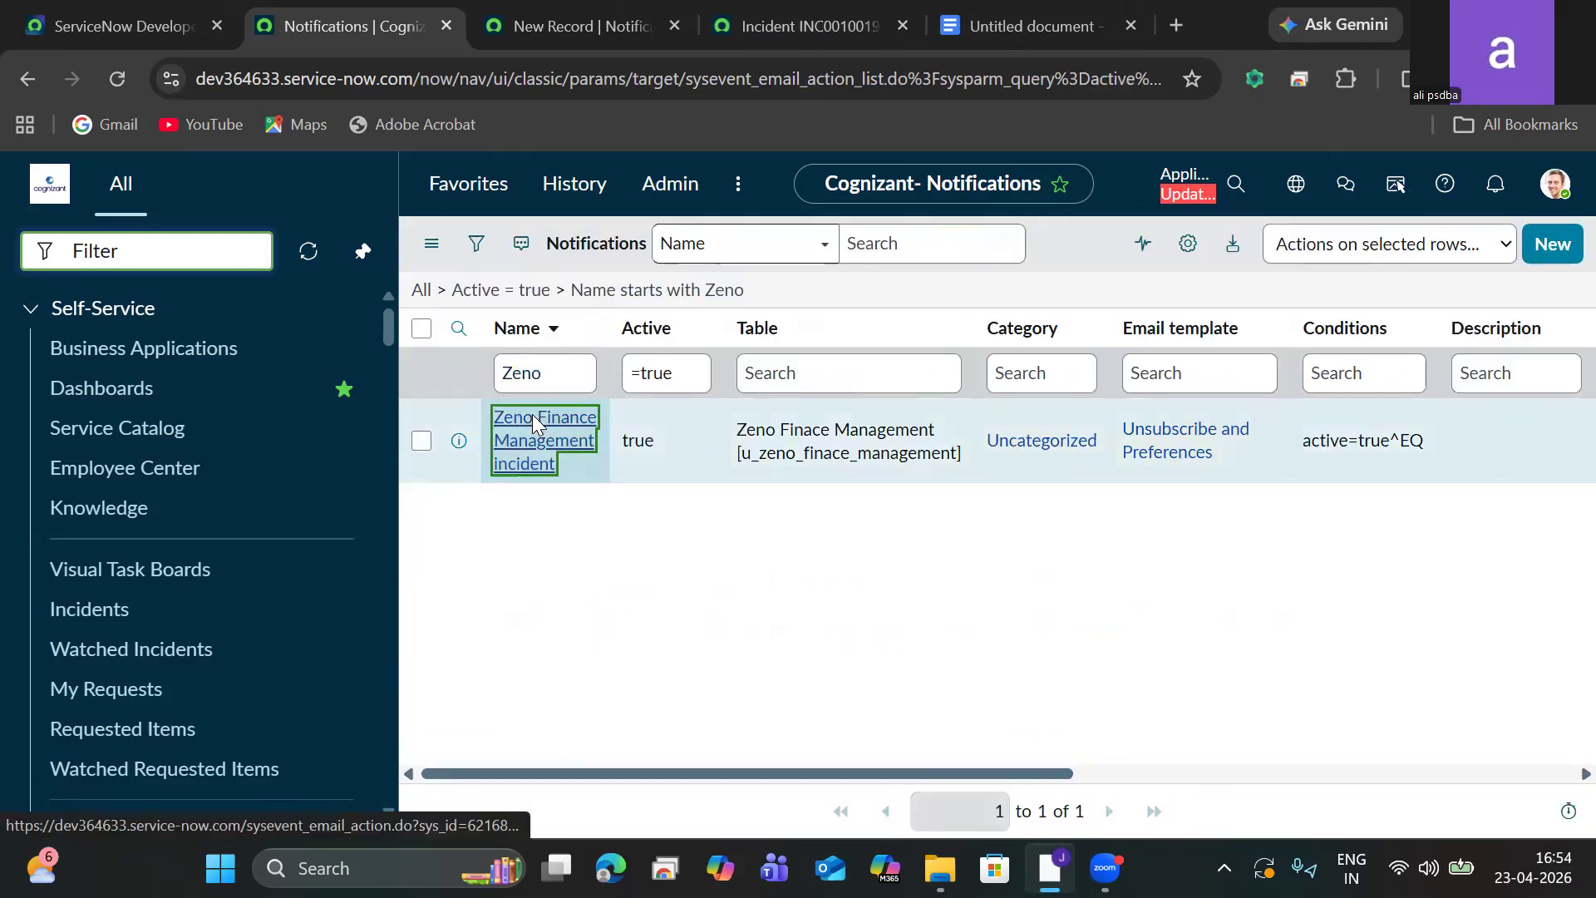
{"action": "left_click", "coordinate": [534, 425]}
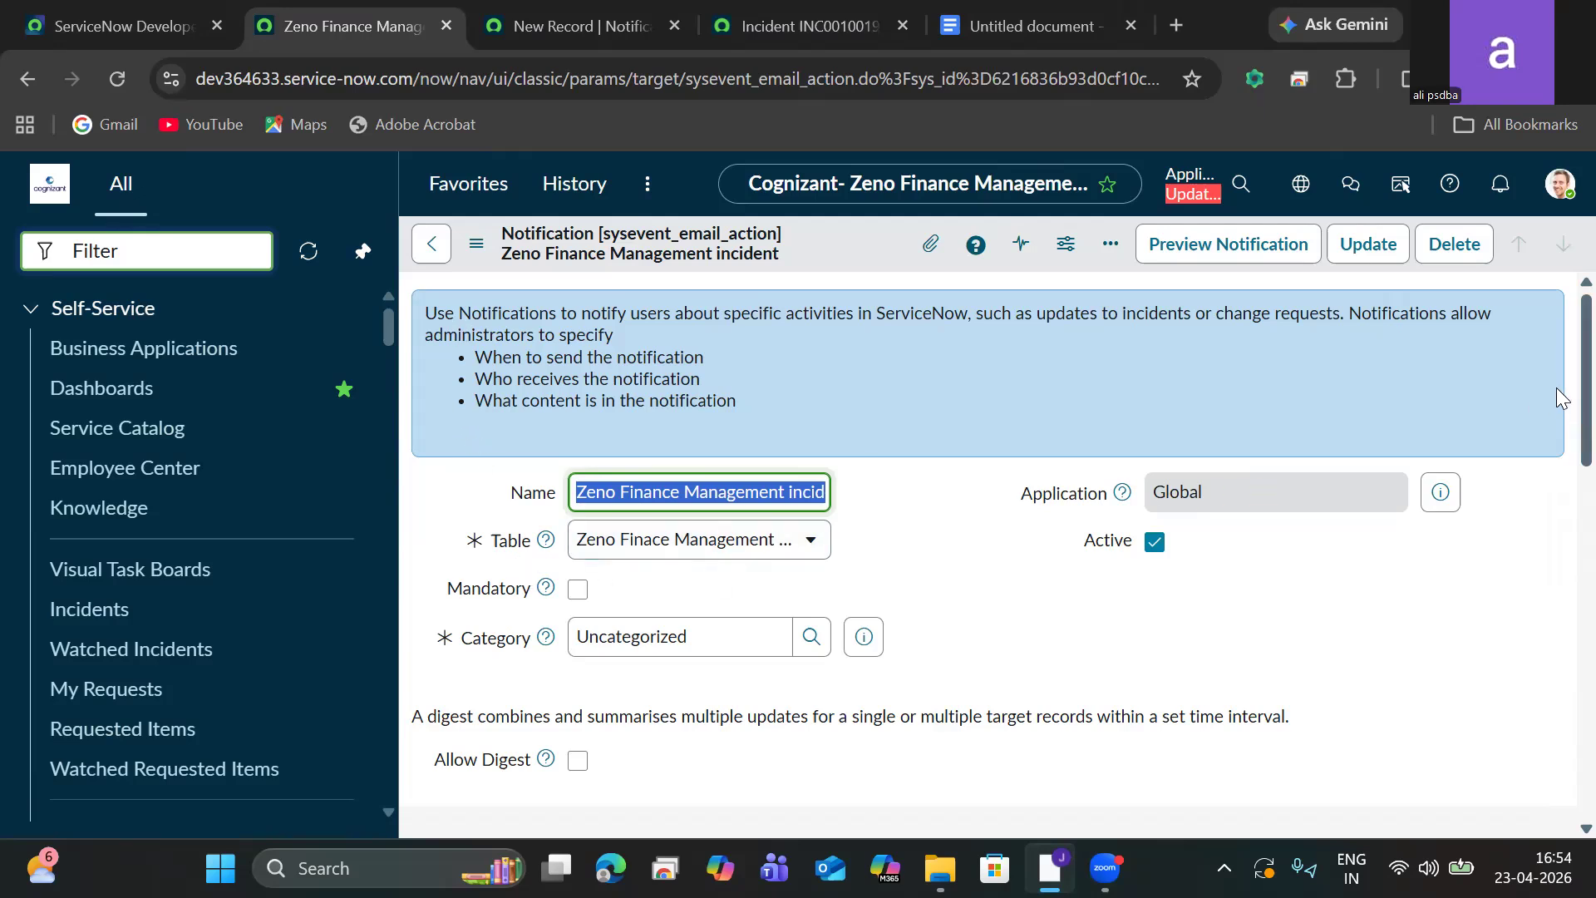
Review the notification's message content and its recipient settings.
{"action": "scroll", "coordinate": [1556, 389], "scroll_direction": "down", "scroll_amount": 1}
{"action": "scroll", "coordinate": [1557, 362], "scroll_direction": "up", "scroll_amount": 1}
{"action": "scroll", "coordinate": [1558, 455], "scroll_direction": "down", "scroll_amount": 1}
{"action": "scroll", "coordinate": [1557, 456], "scroll_direction": "down", "scroll_amount": 3}
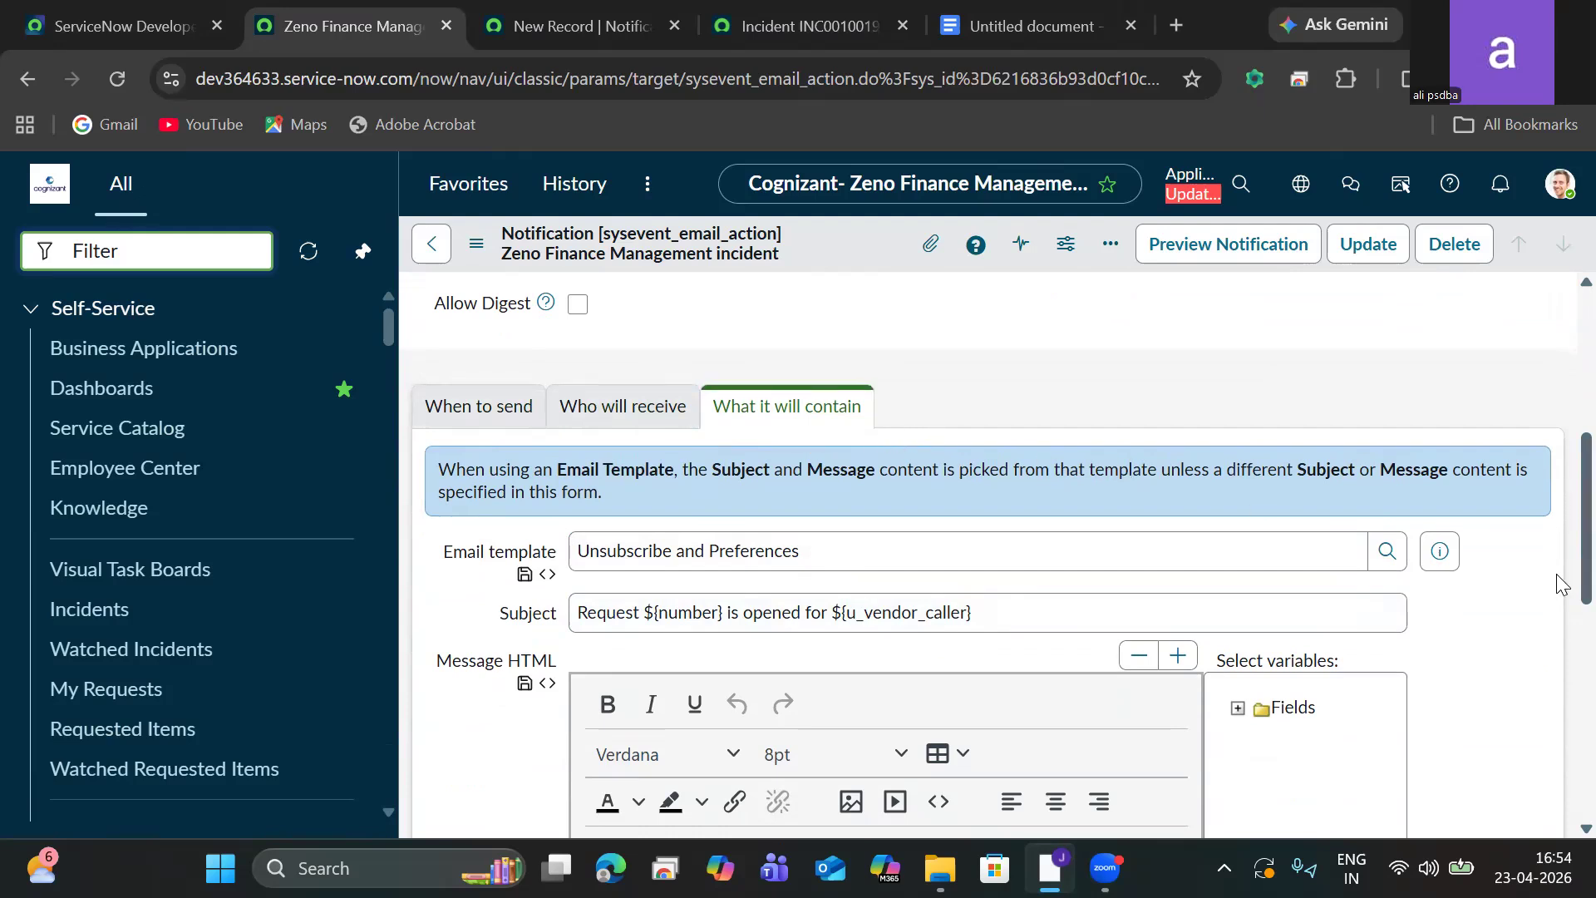
{"action": "scroll", "coordinate": [1557, 532], "scroll_direction": "down", "scroll_amount": 7}
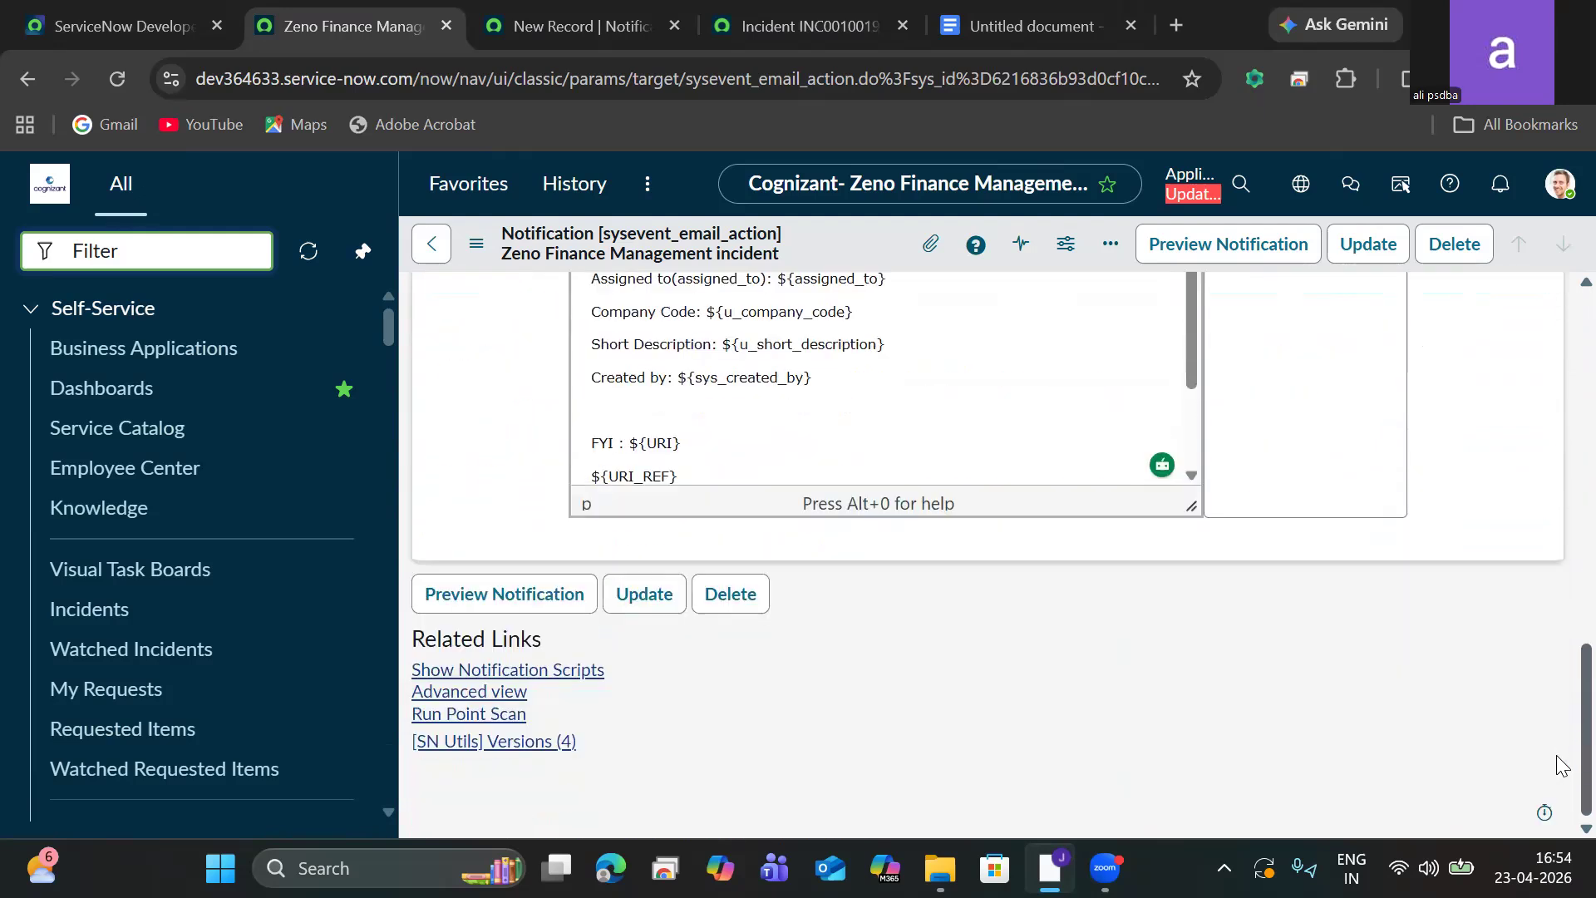
{"action": "scroll", "coordinate": [1546, 707], "scroll_direction": "up", "scroll_amount": 6}
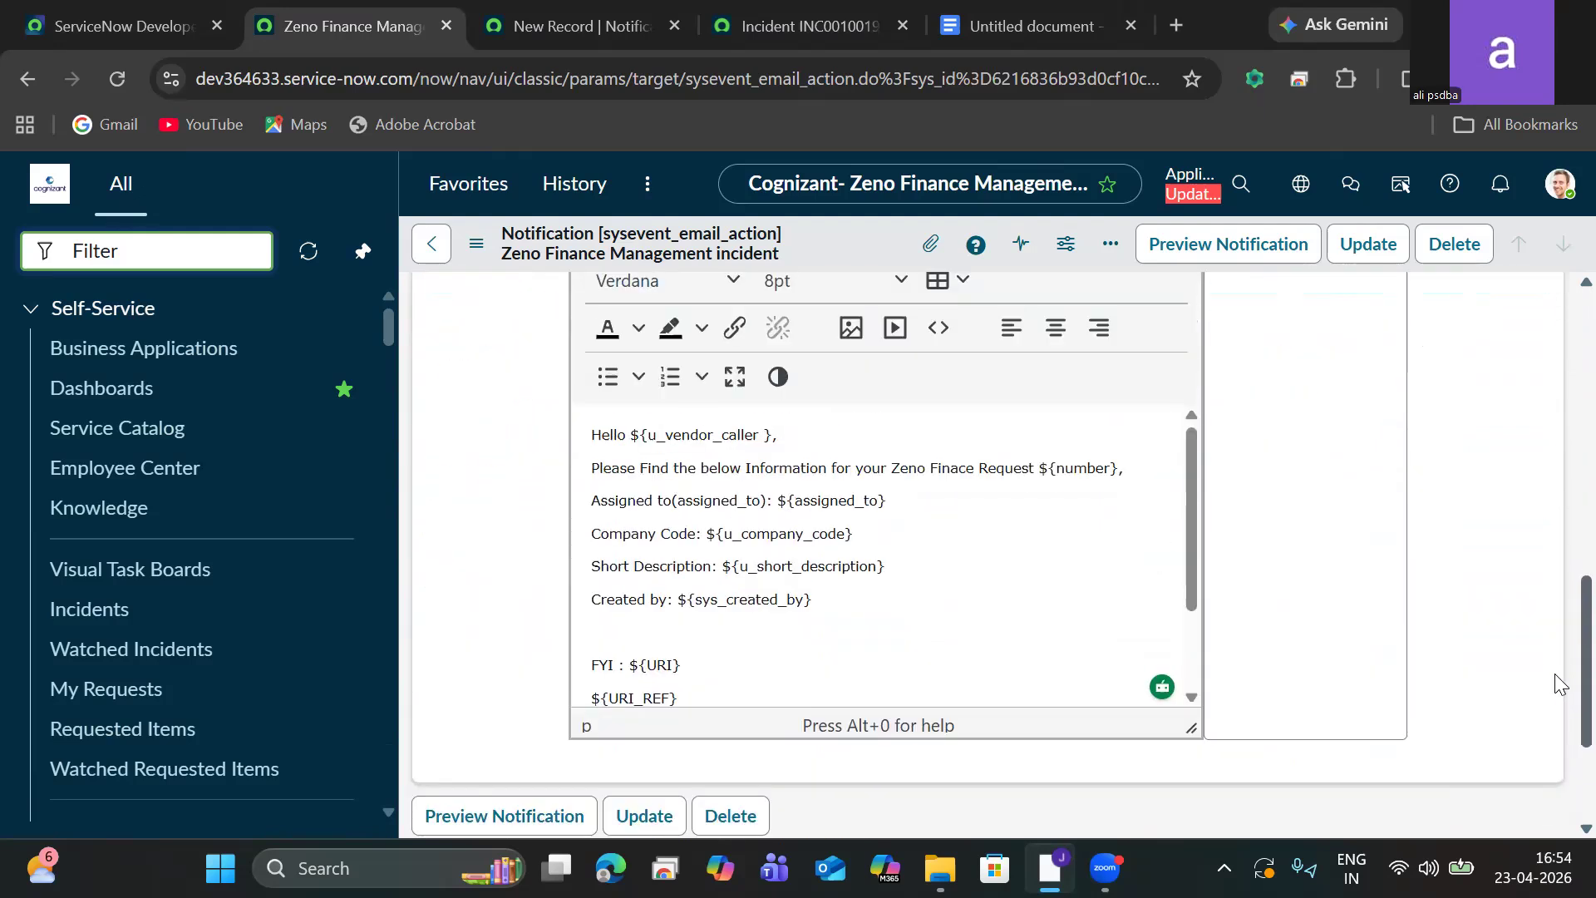
{"action": "scroll", "coordinate": [1509, 597], "scroll_direction": "up", "scroll_amount": 3}
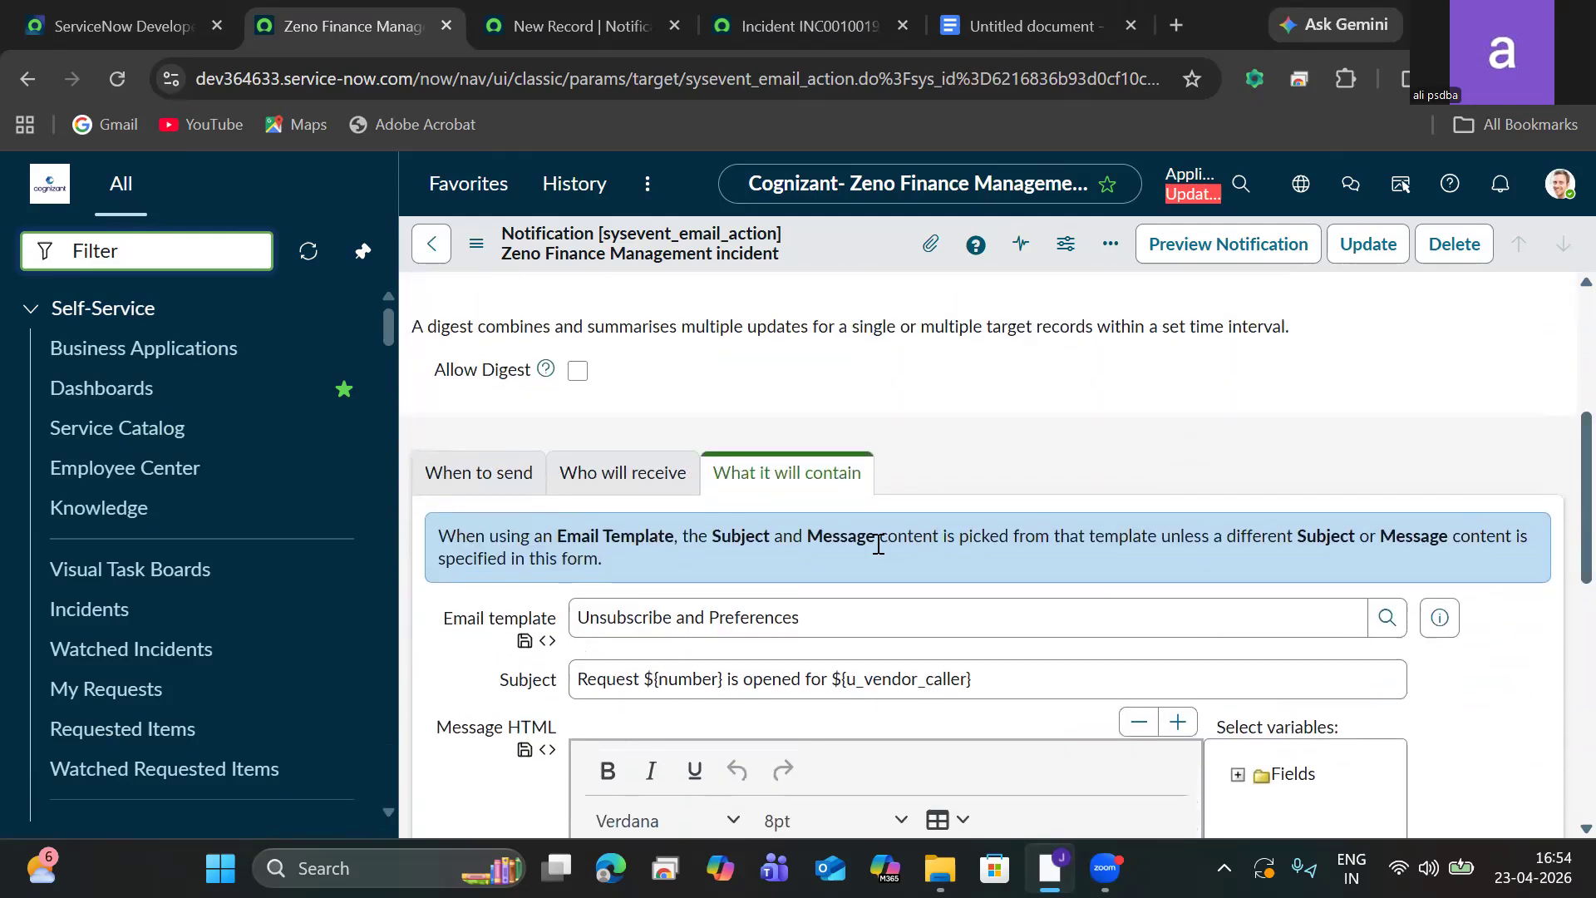
{"action": "left_click", "coordinate": [618, 493]}
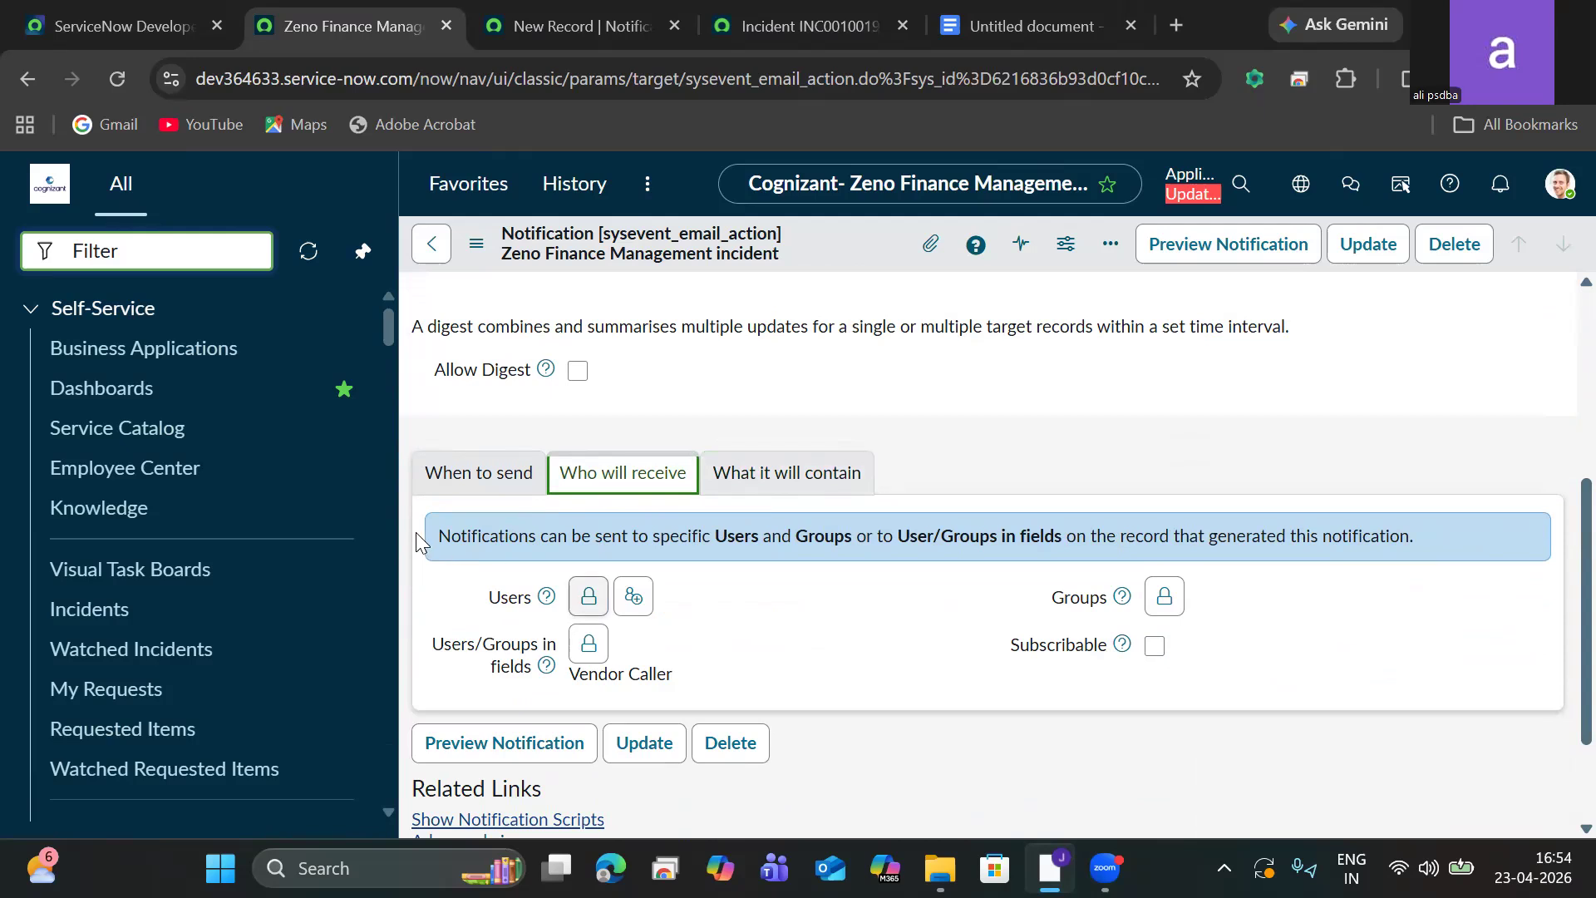
Enable the Updated option so the notification is sent when a record is inserted or updated.
{"action": "left_click", "coordinate": [462, 474]}
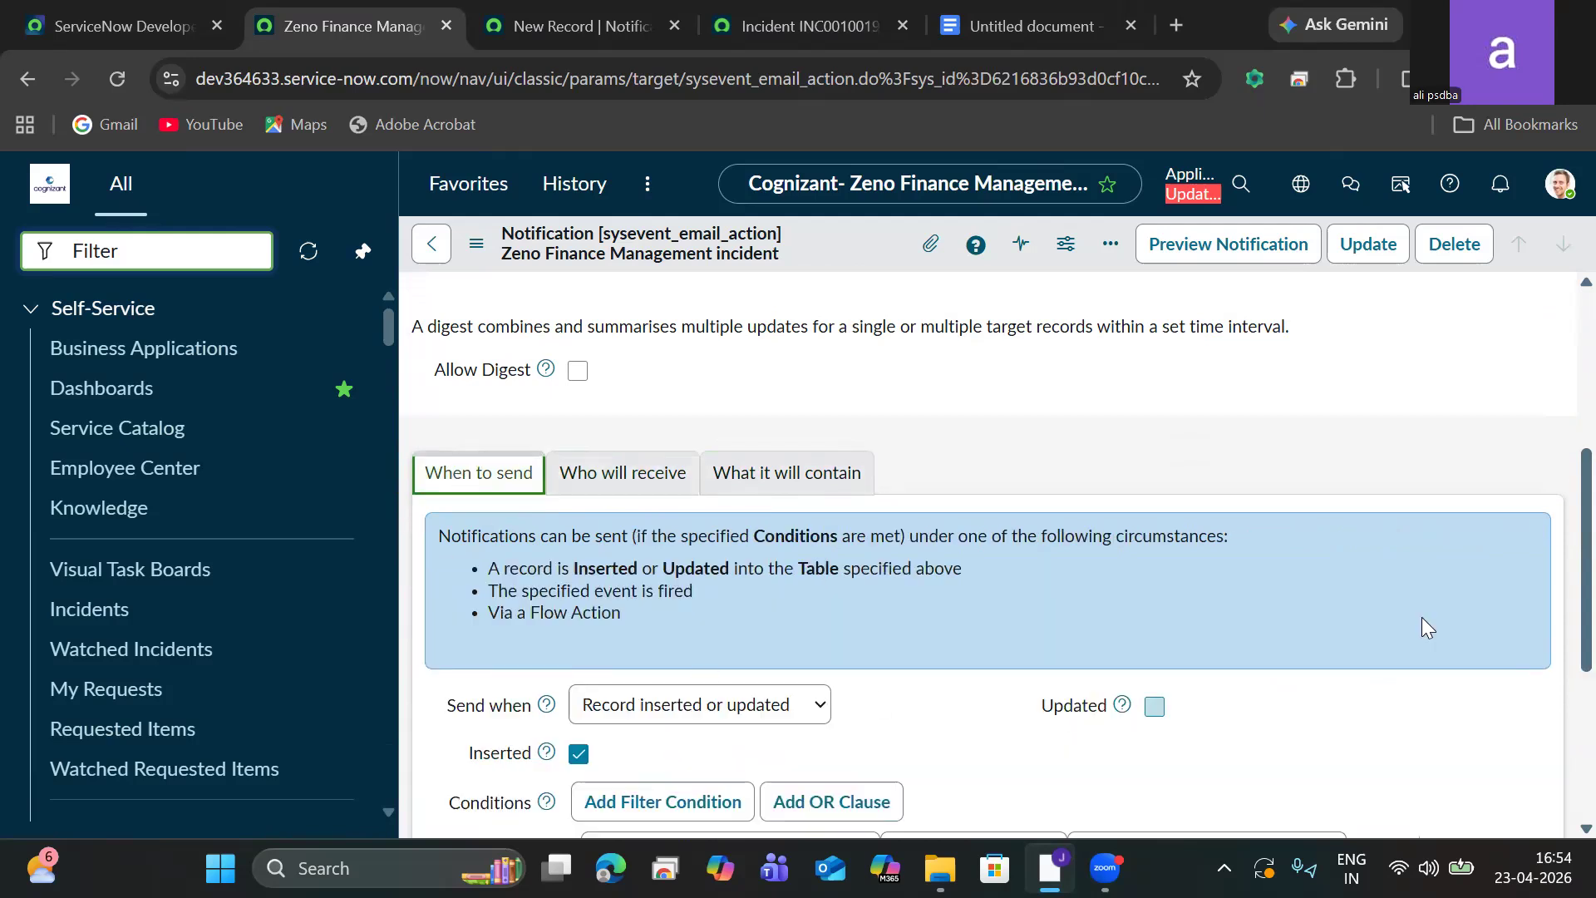
{"action": "scroll", "coordinate": [1561, 549], "scroll_direction": "down", "scroll_amount": 5}
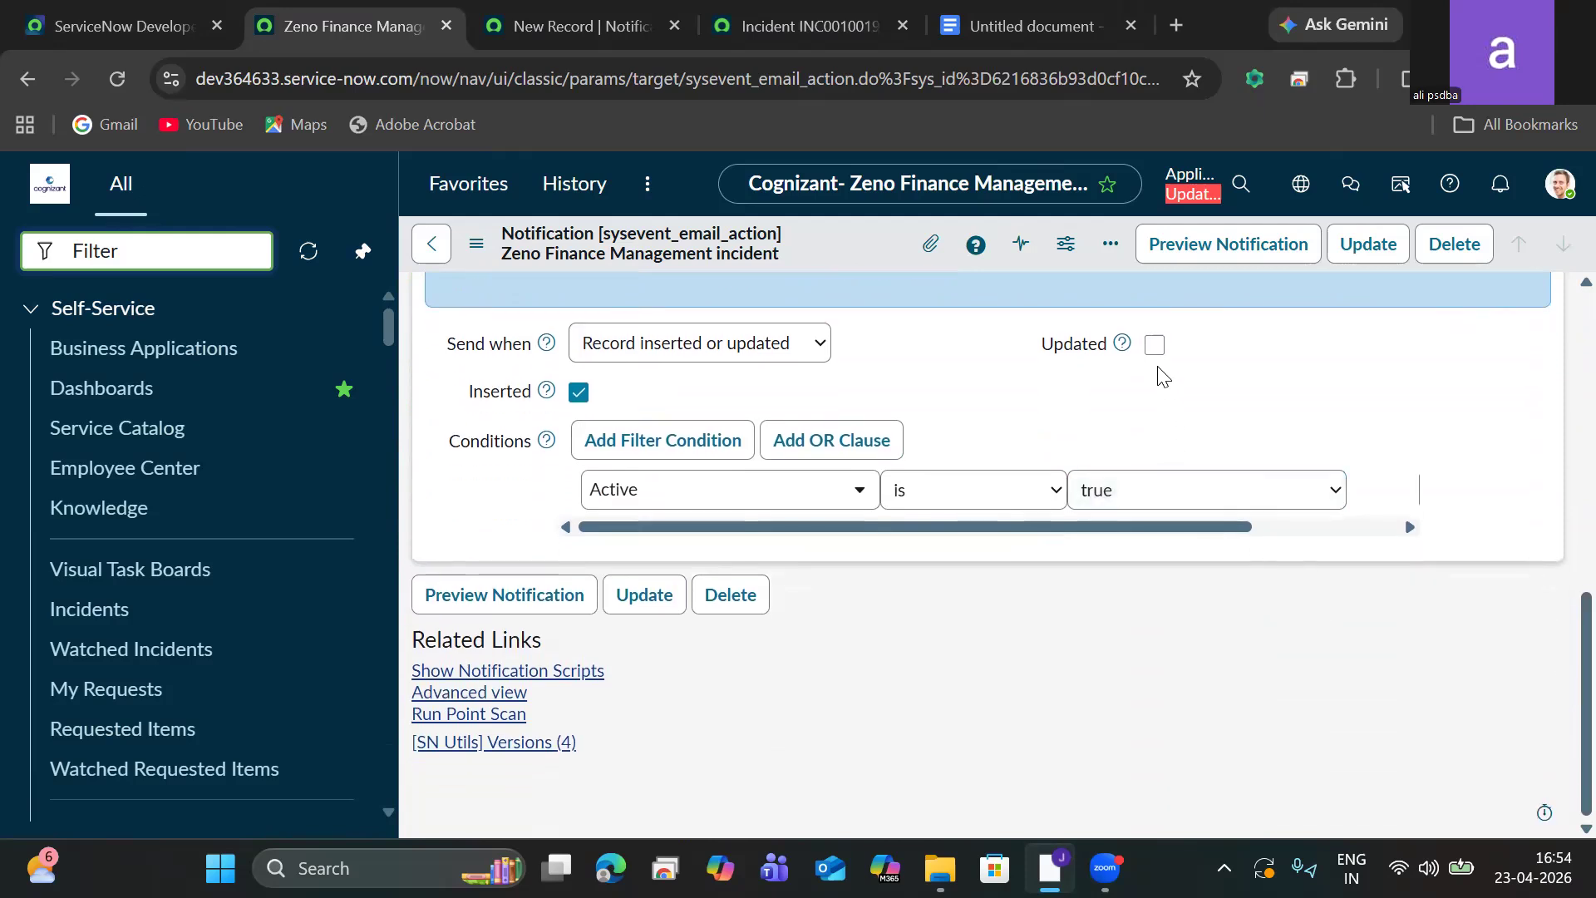
{"action": "left_click", "coordinate": [1155, 345]}
{"action": "scroll", "coordinate": [1557, 735], "scroll_direction": "up", "scroll_amount": 1}
{"action": "scroll", "coordinate": [1556, 638], "scroll_direction": "down", "scroll_amount": 1}
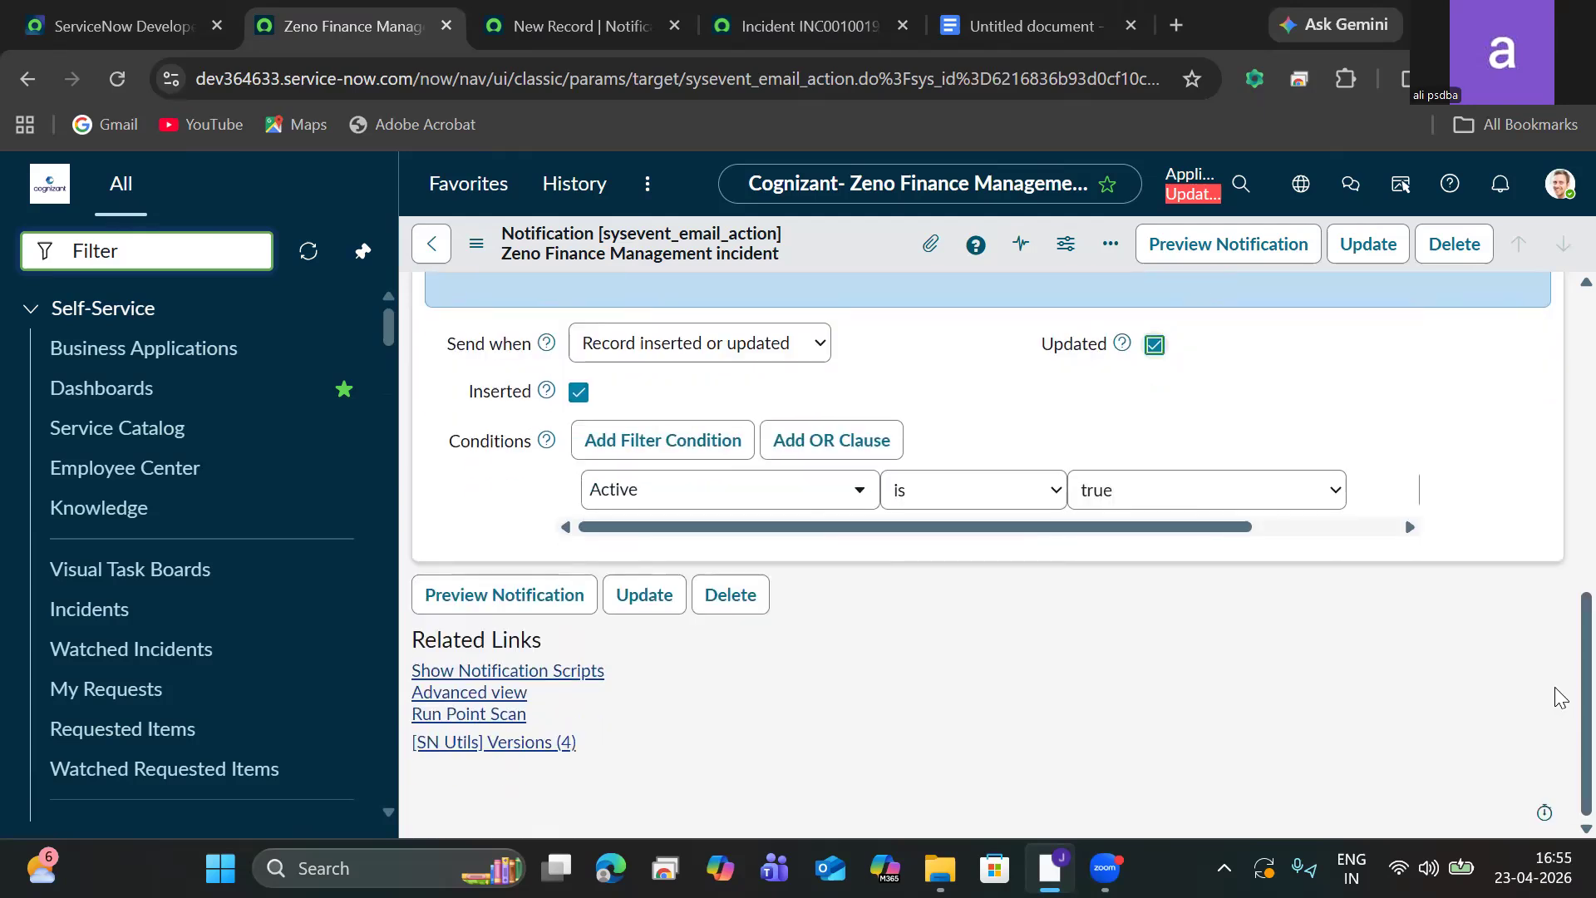
Switch the notification form to Advanced view and examine its type and send-when settings.
{"action": "left_click", "coordinate": [443, 693]}
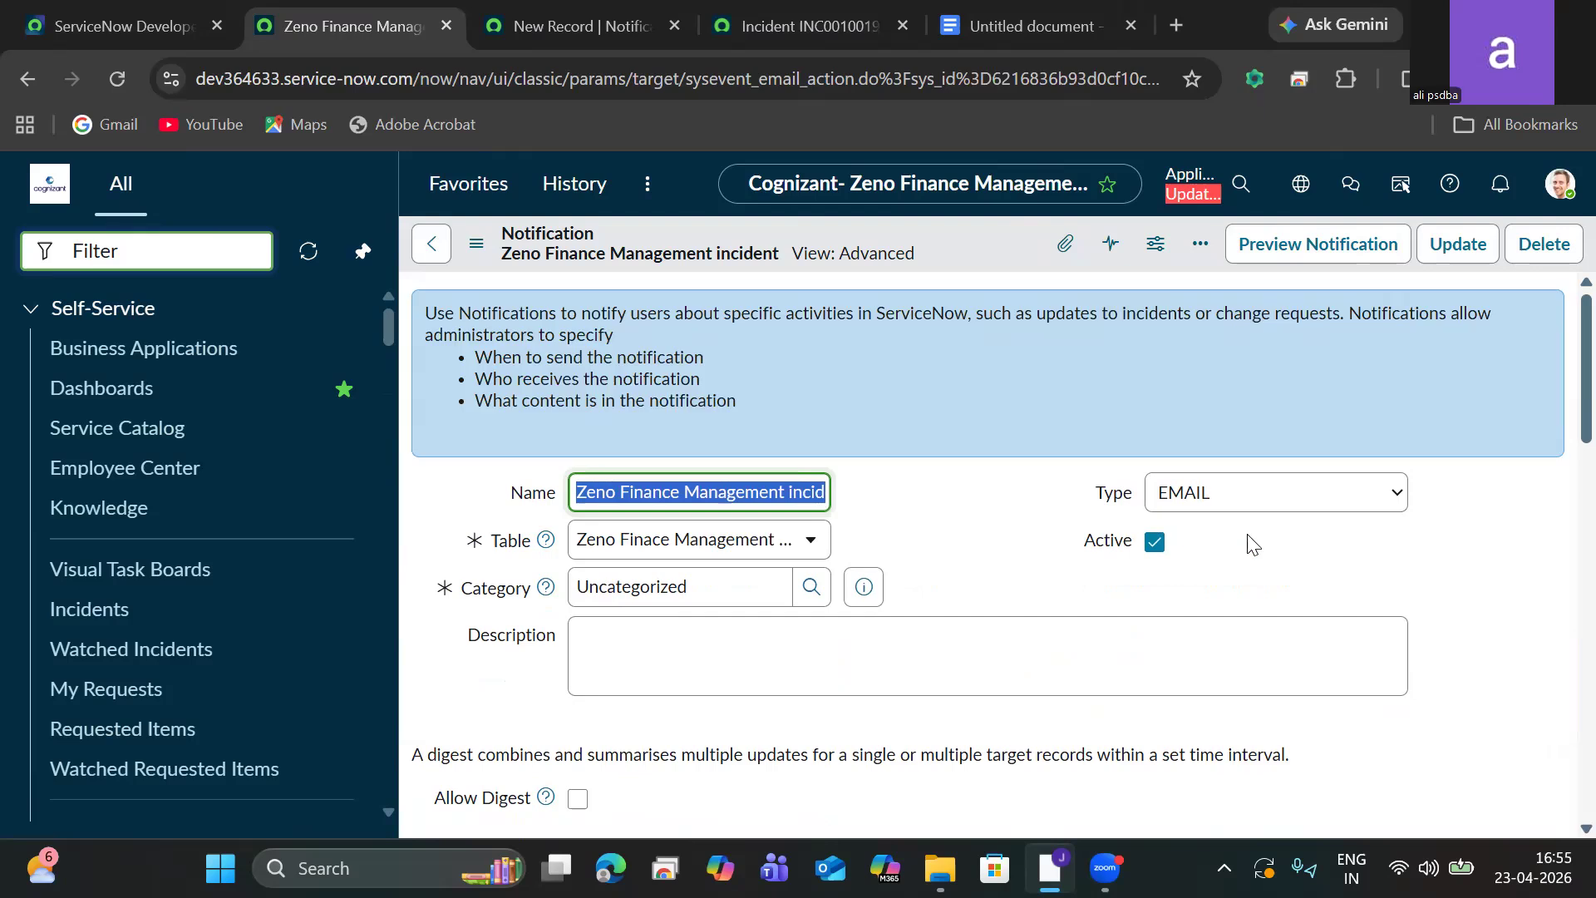
{"action": "scroll", "coordinate": [1559, 374], "scroll_direction": "down", "scroll_amount": 2}
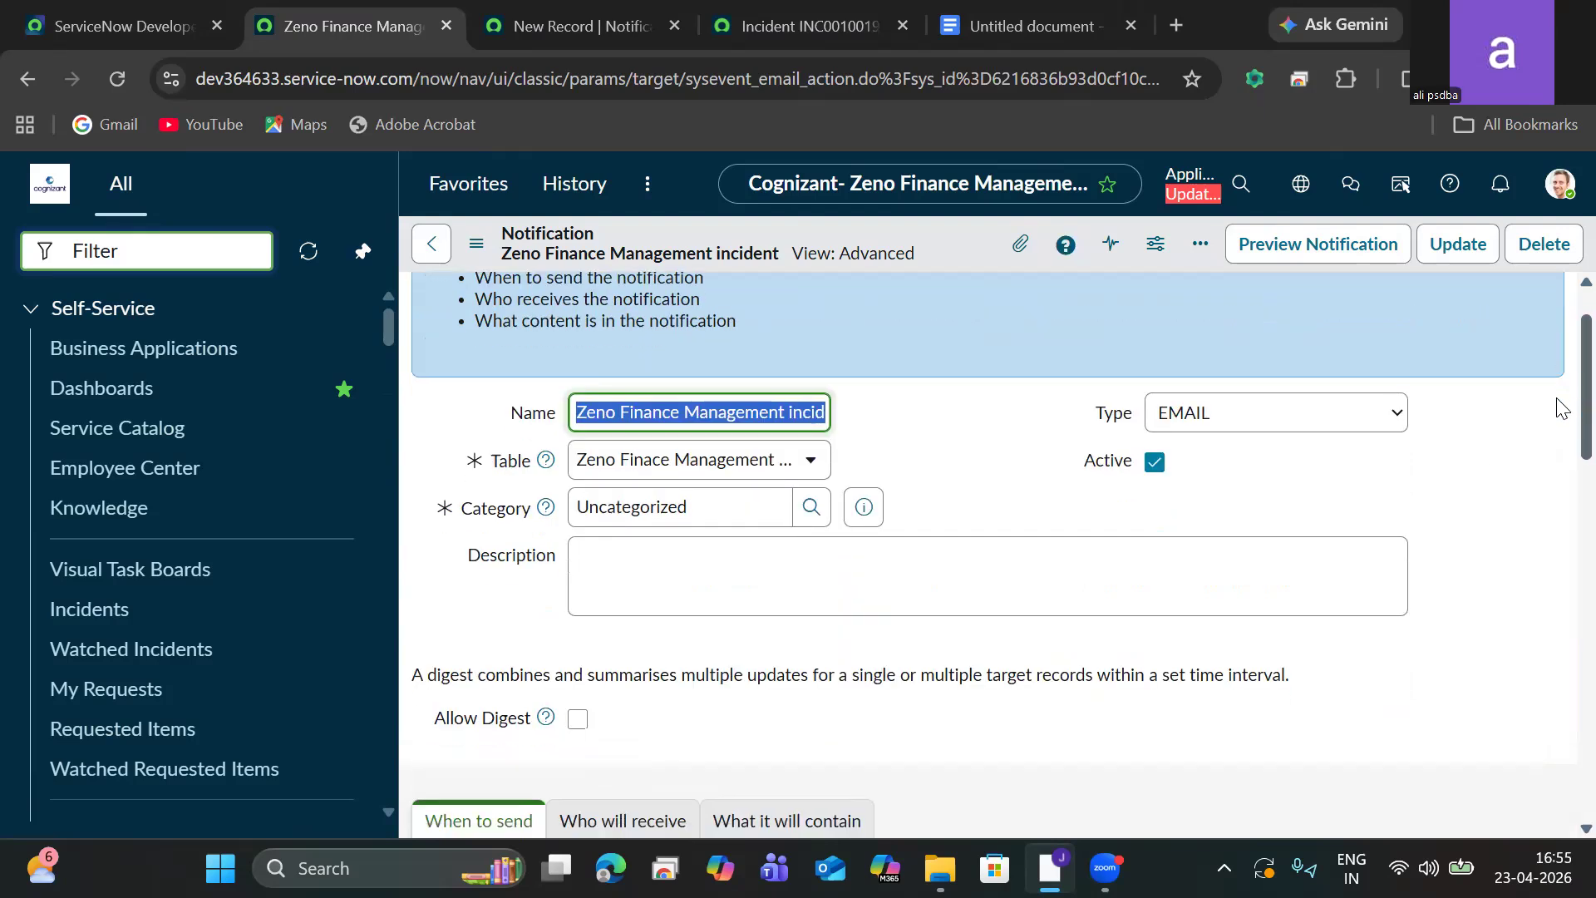
{"action": "left_click_drag", "start_coordinate": [1558, 416], "coordinate": [1553, 368]}
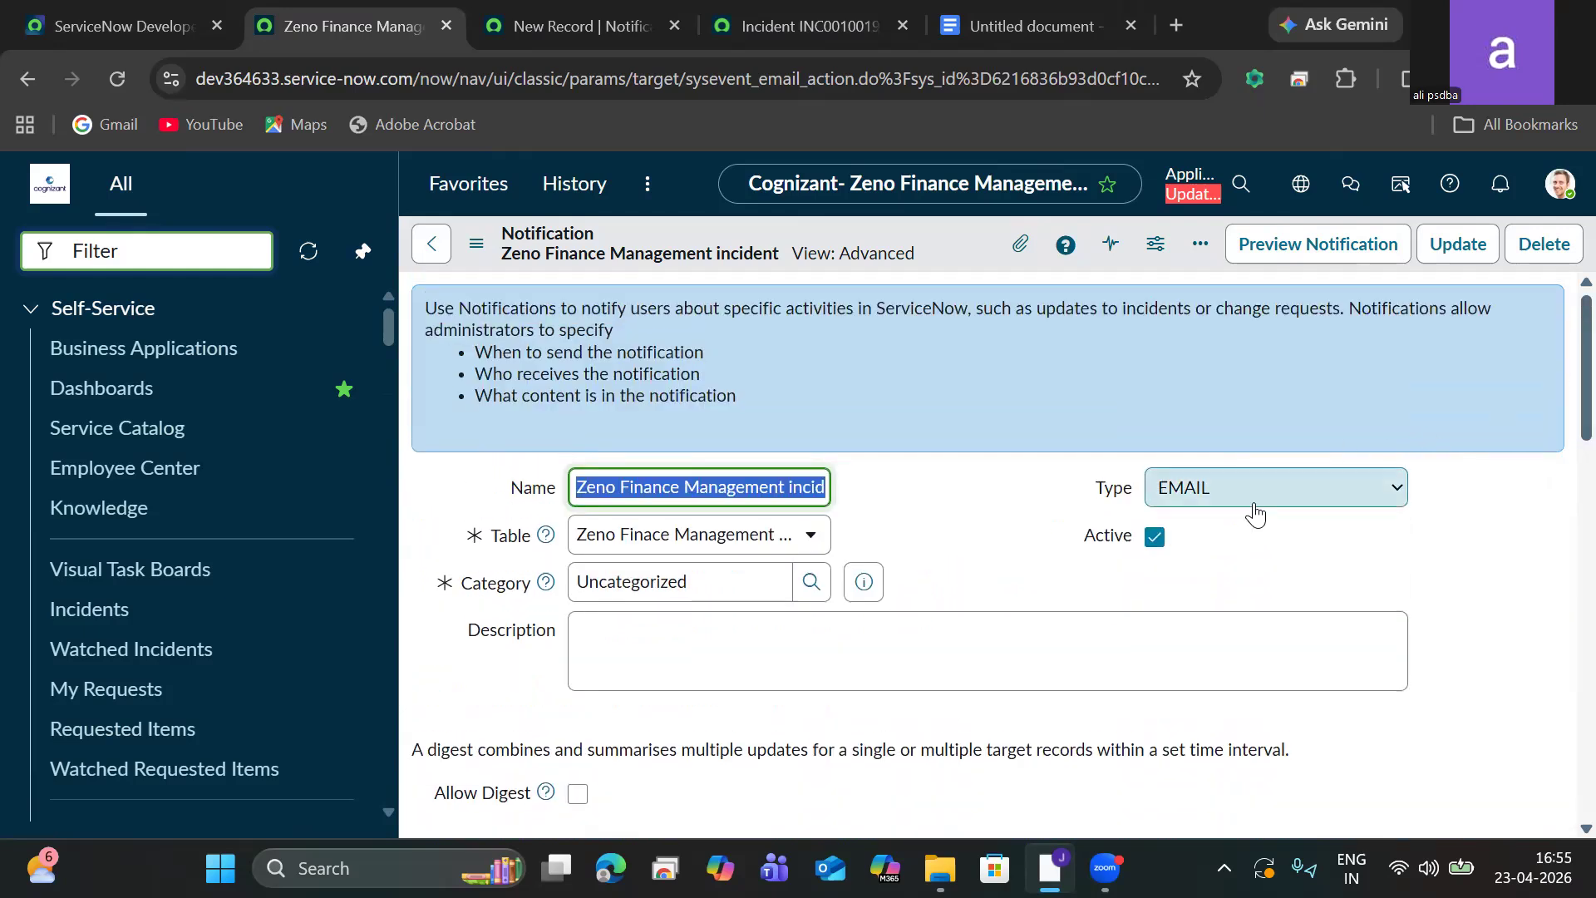
{"action": "left_click", "coordinate": [1250, 509]}
{"action": "left_click", "coordinate": [1250, 509]}
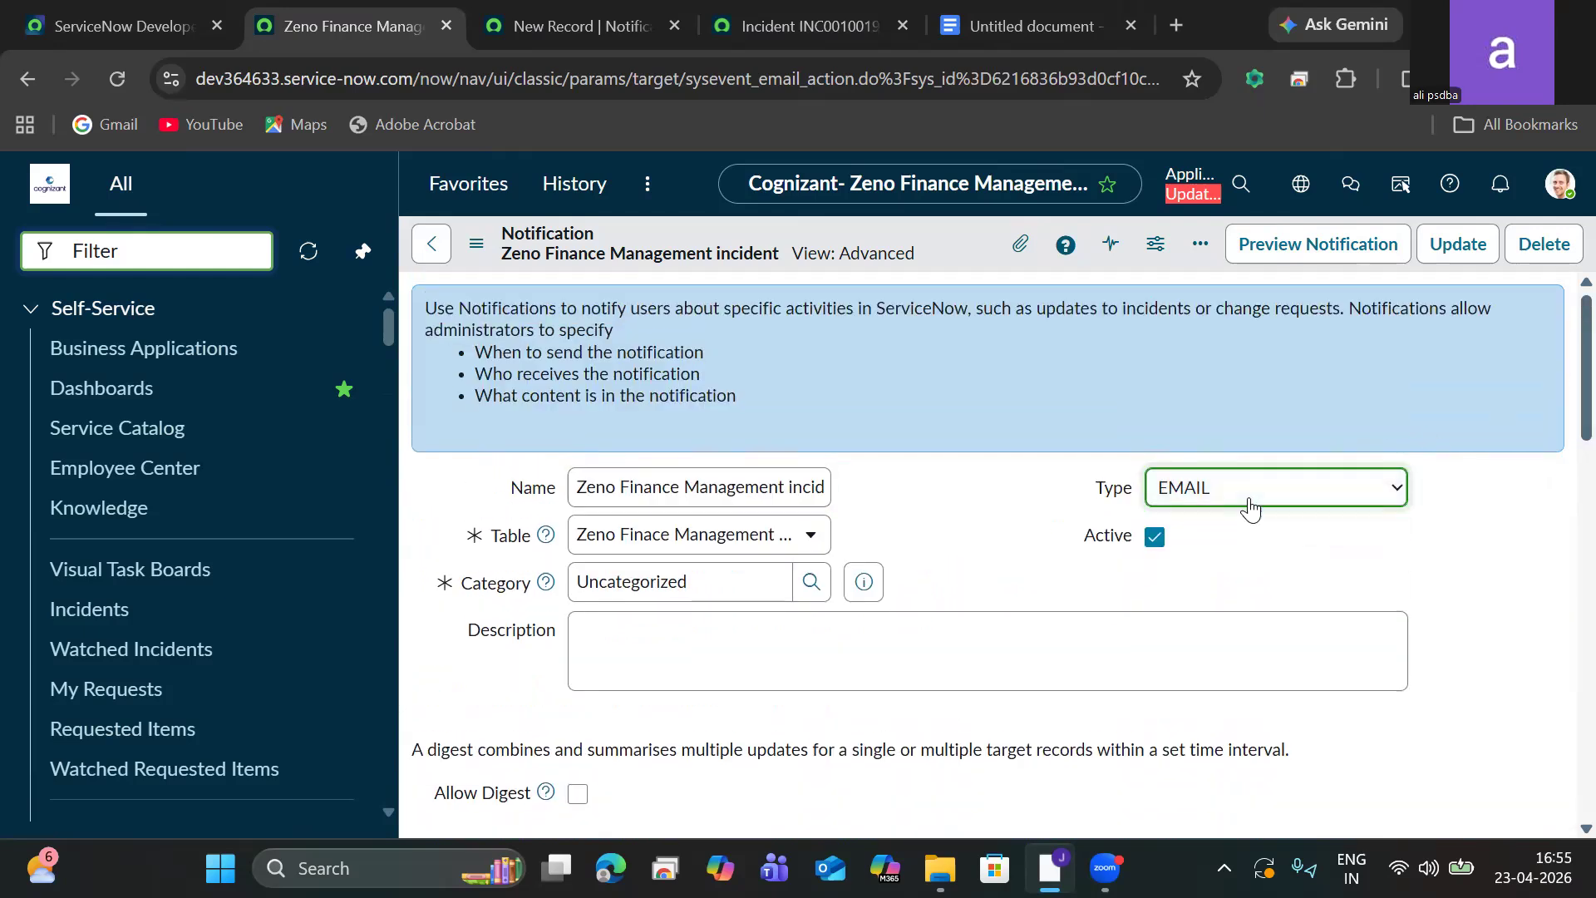
{"action": "left_click_drag", "start_coordinate": [1556, 411], "coordinate": [1500, 582]}
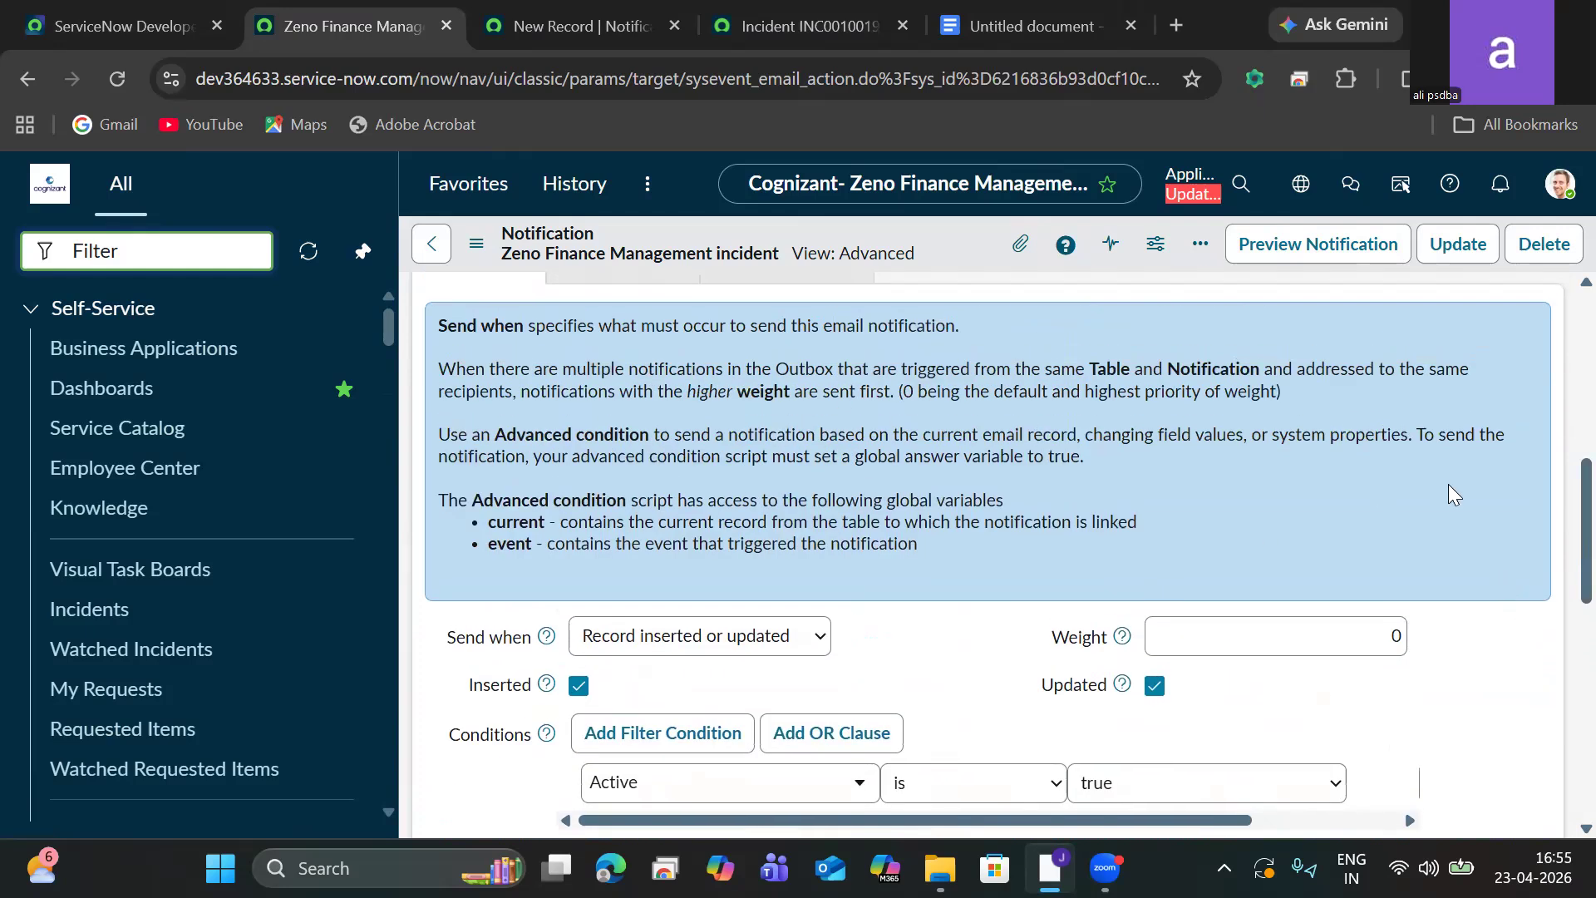
{"action": "scroll", "coordinate": [1557, 526], "scroll_direction": "up", "scroll_amount": 1}
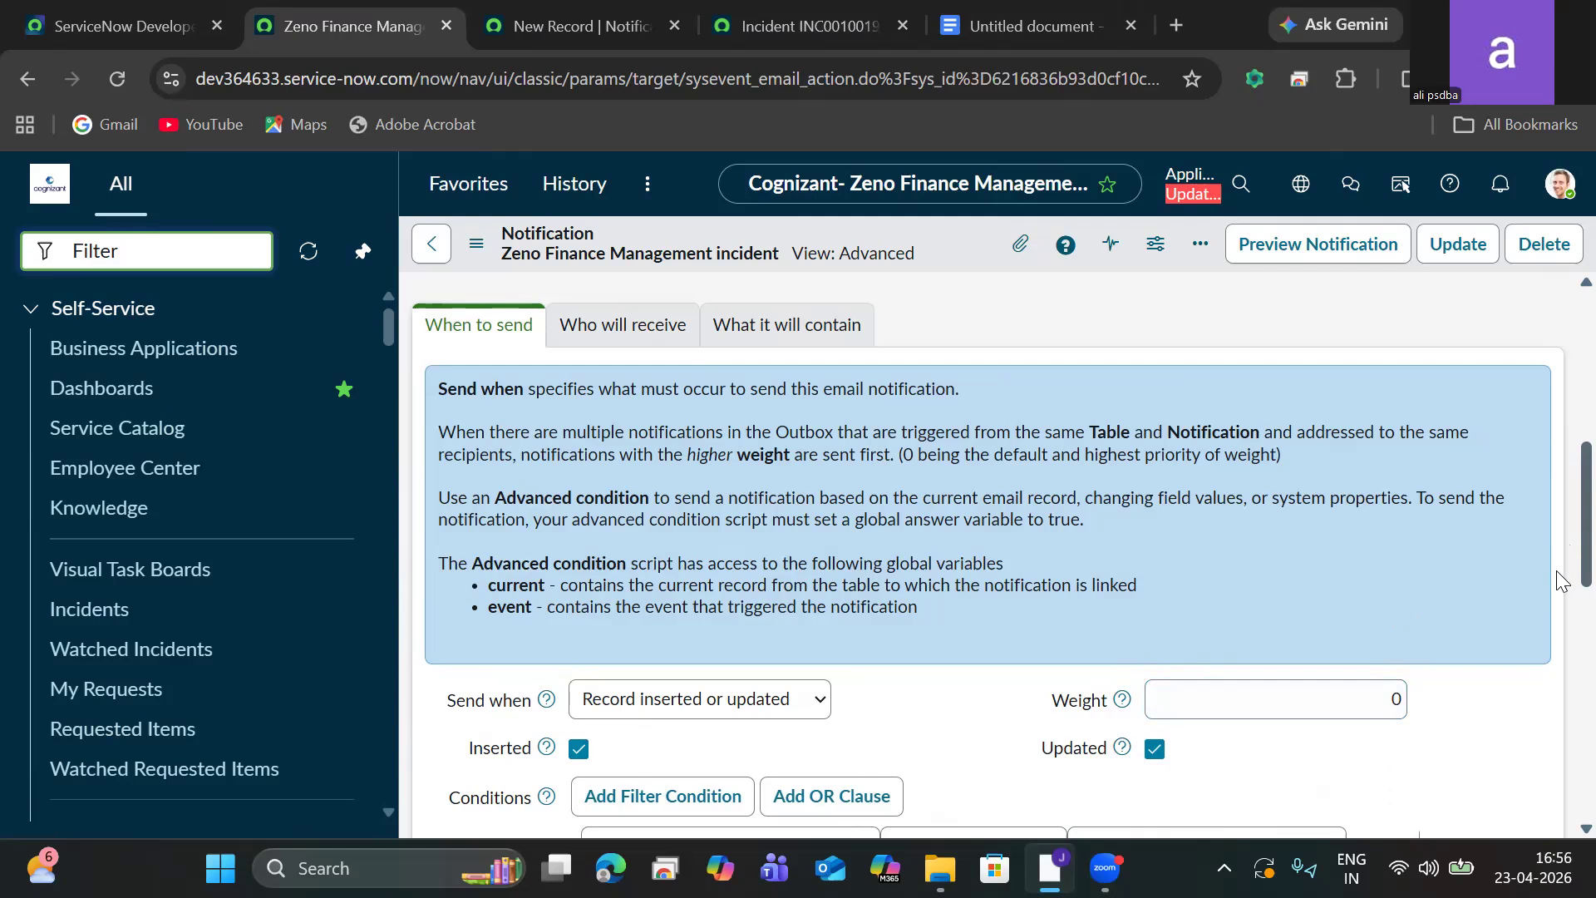
Enable Exclude delegates in the notification's Who will receive settings.
{"action": "scroll", "coordinate": [1557, 599], "scroll_direction": "down", "scroll_amount": 3}
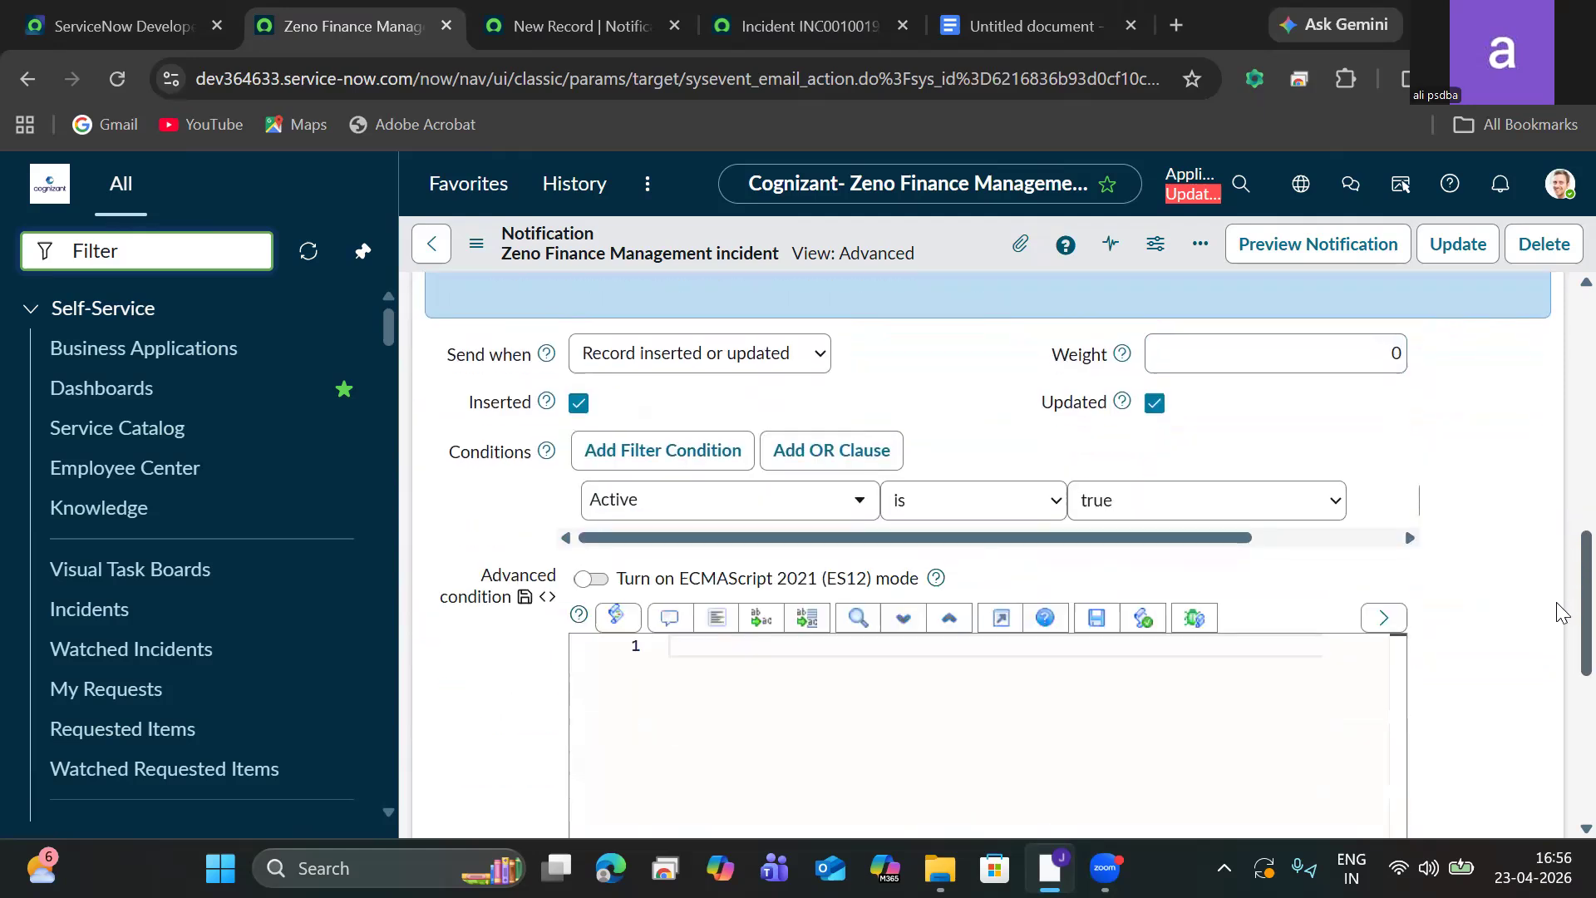
{"action": "scroll", "coordinate": [1531, 451], "scroll_direction": "up", "scroll_amount": 7}
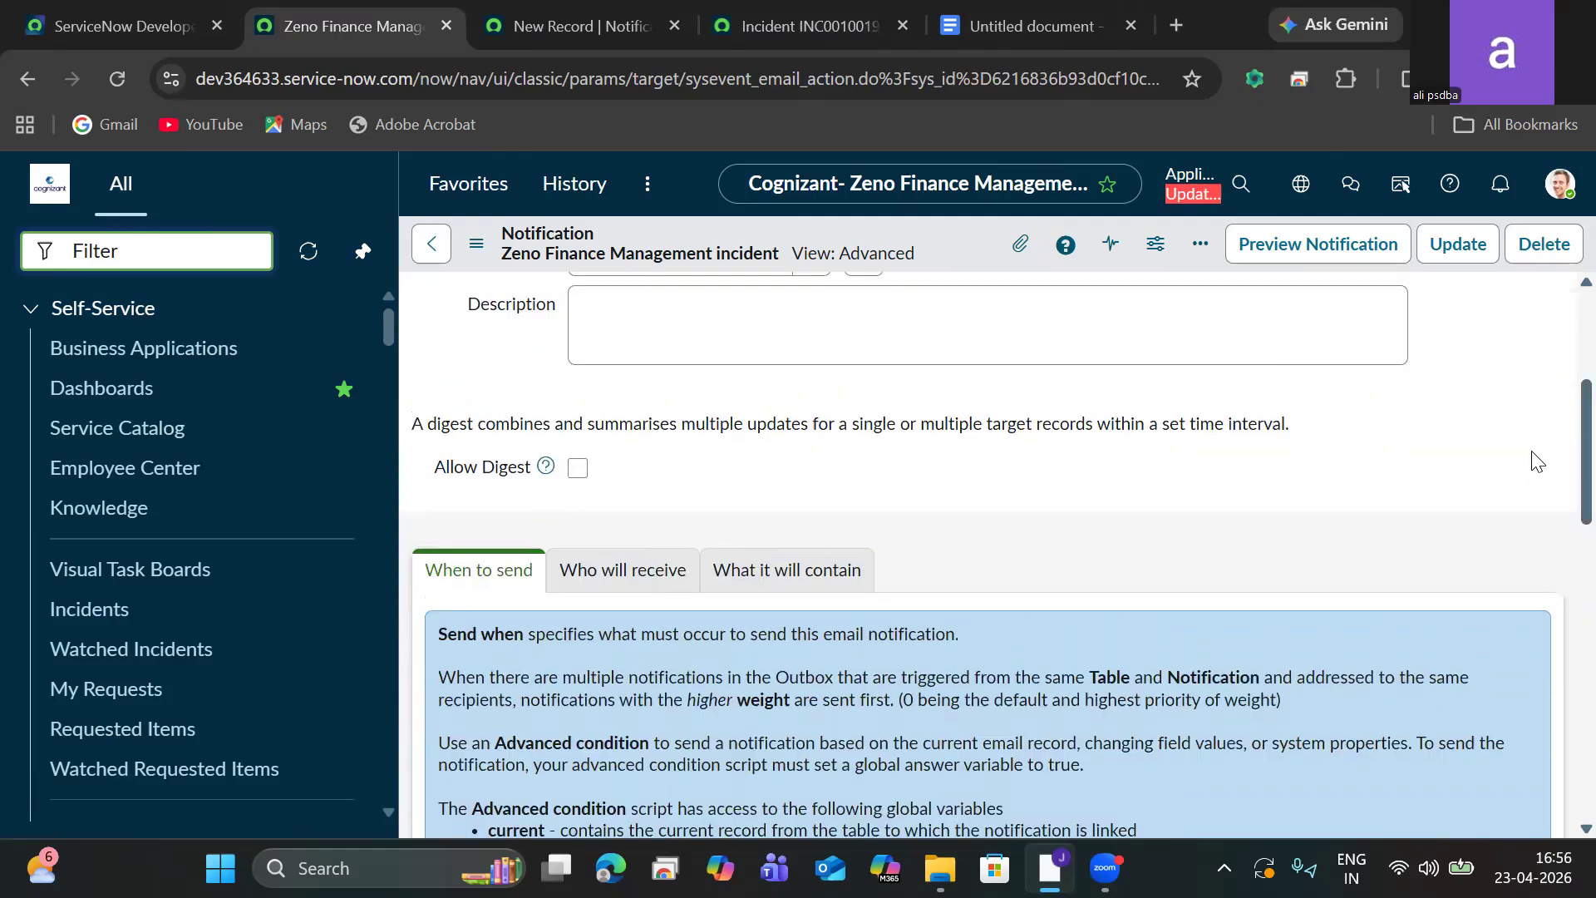
{"action": "left_click", "coordinate": [574, 569]}
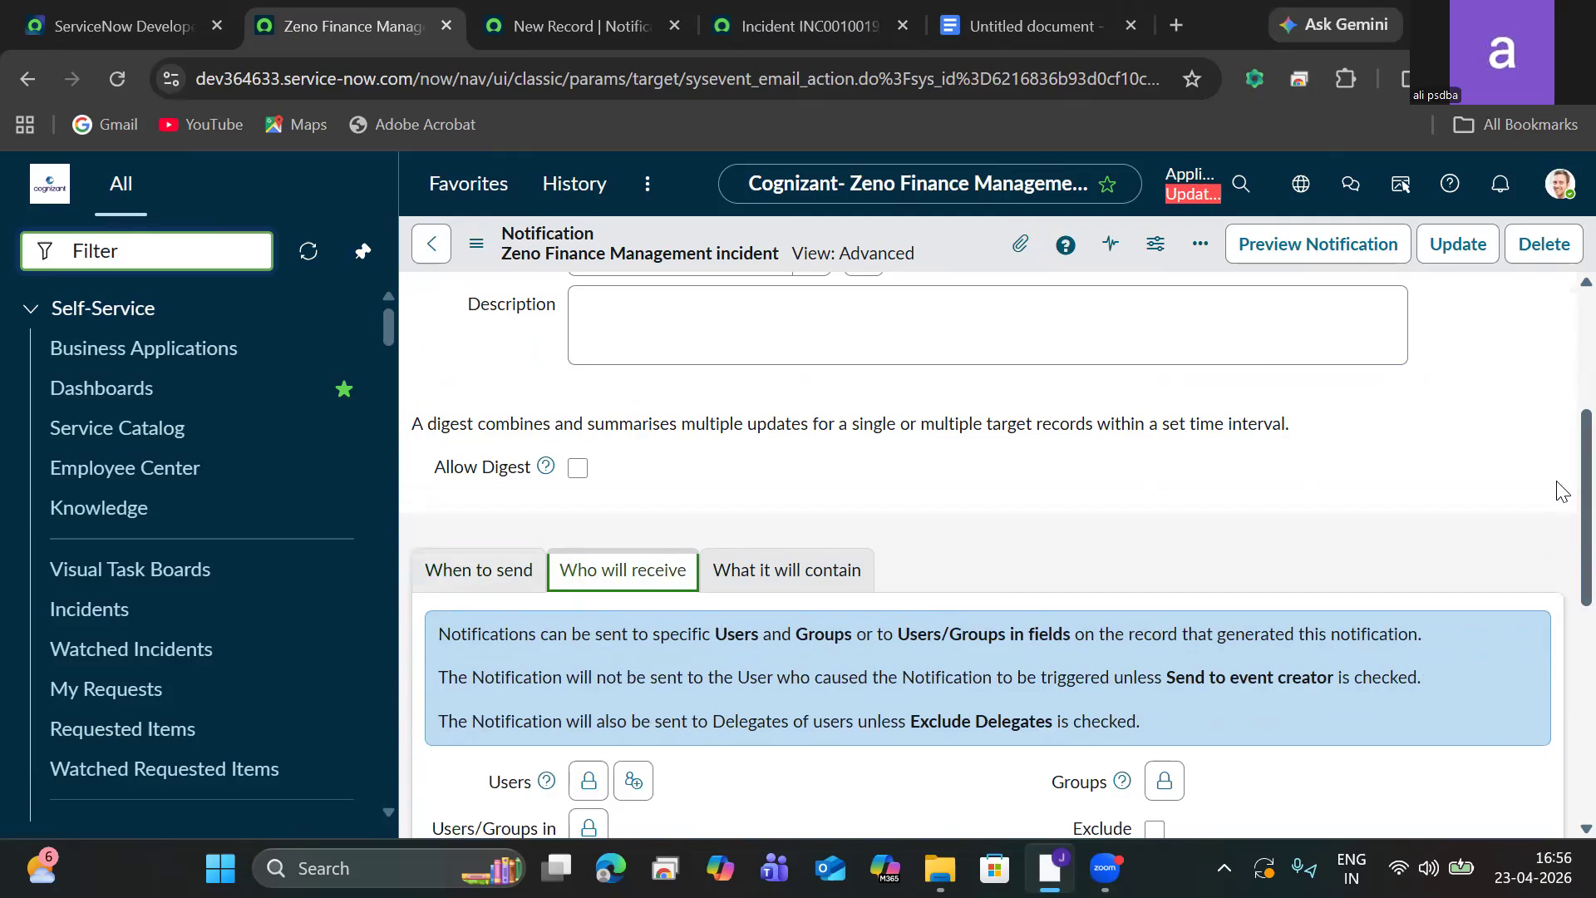
{"action": "scroll", "coordinate": [1560, 516], "scroll_direction": "down", "scroll_amount": 2}
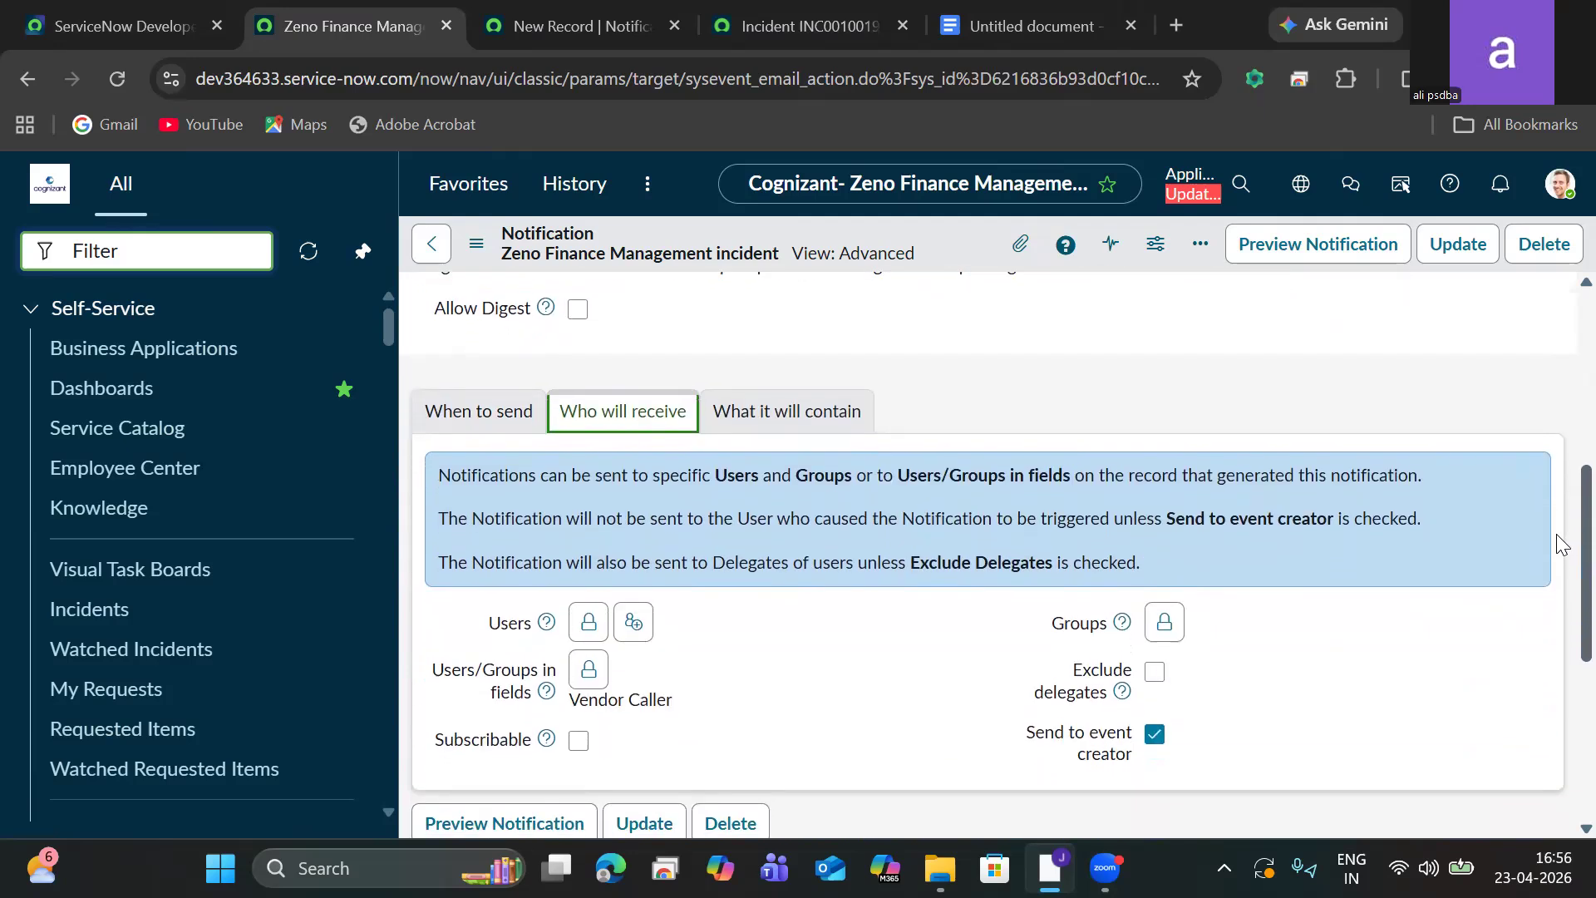
{"action": "scroll", "coordinate": [1558, 546], "scroll_direction": "down", "scroll_amount": 1}
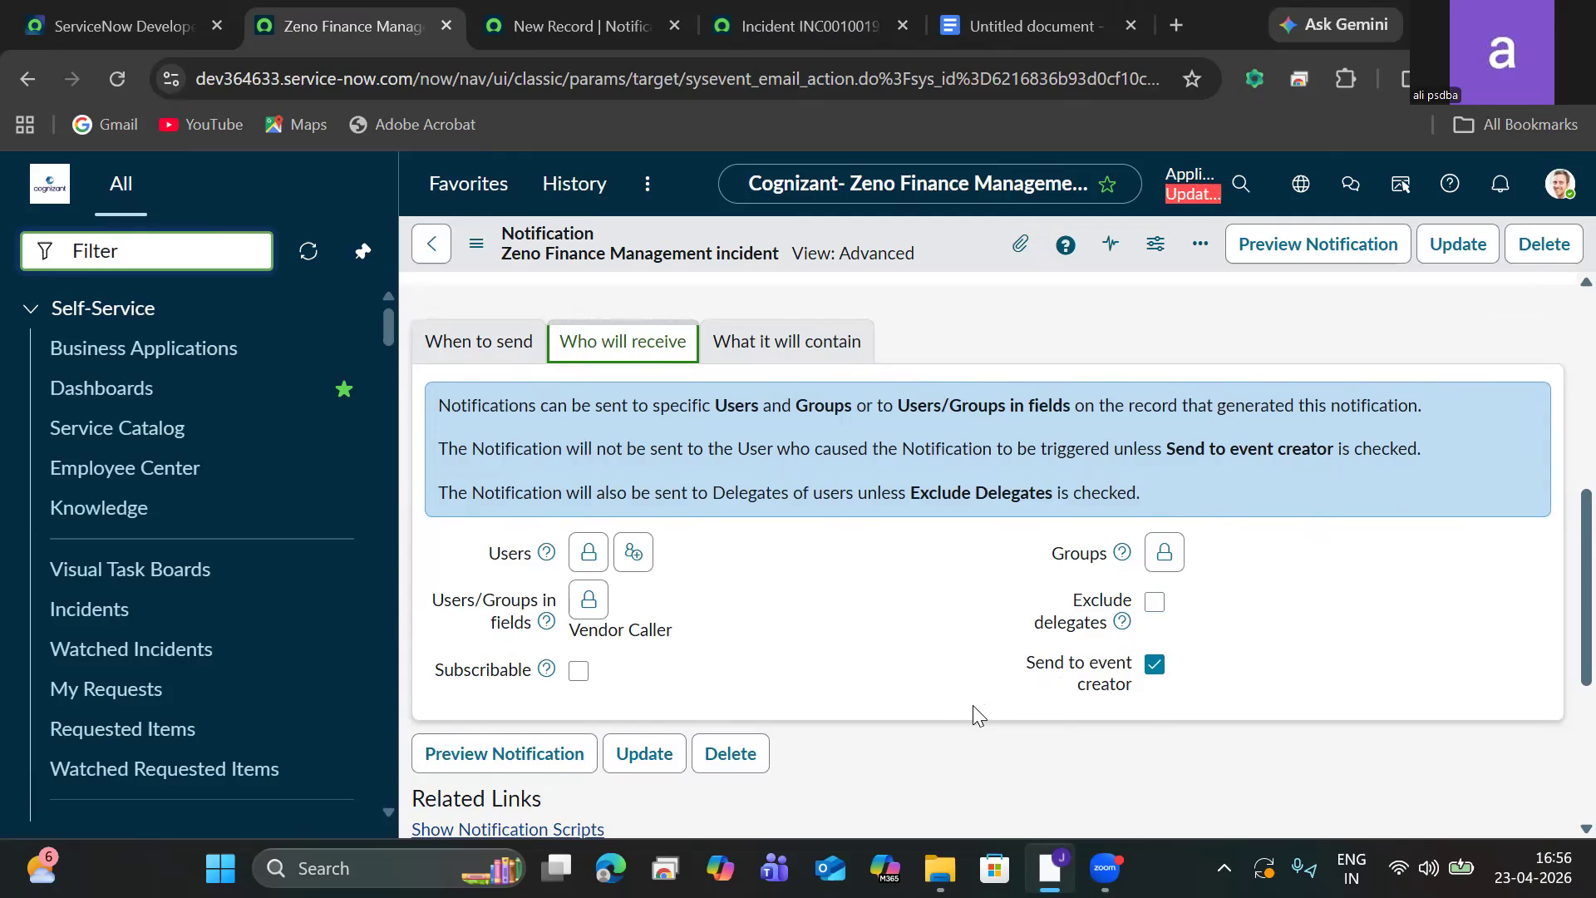
{"action": "left_click", "coordinate": [1158, 608]}
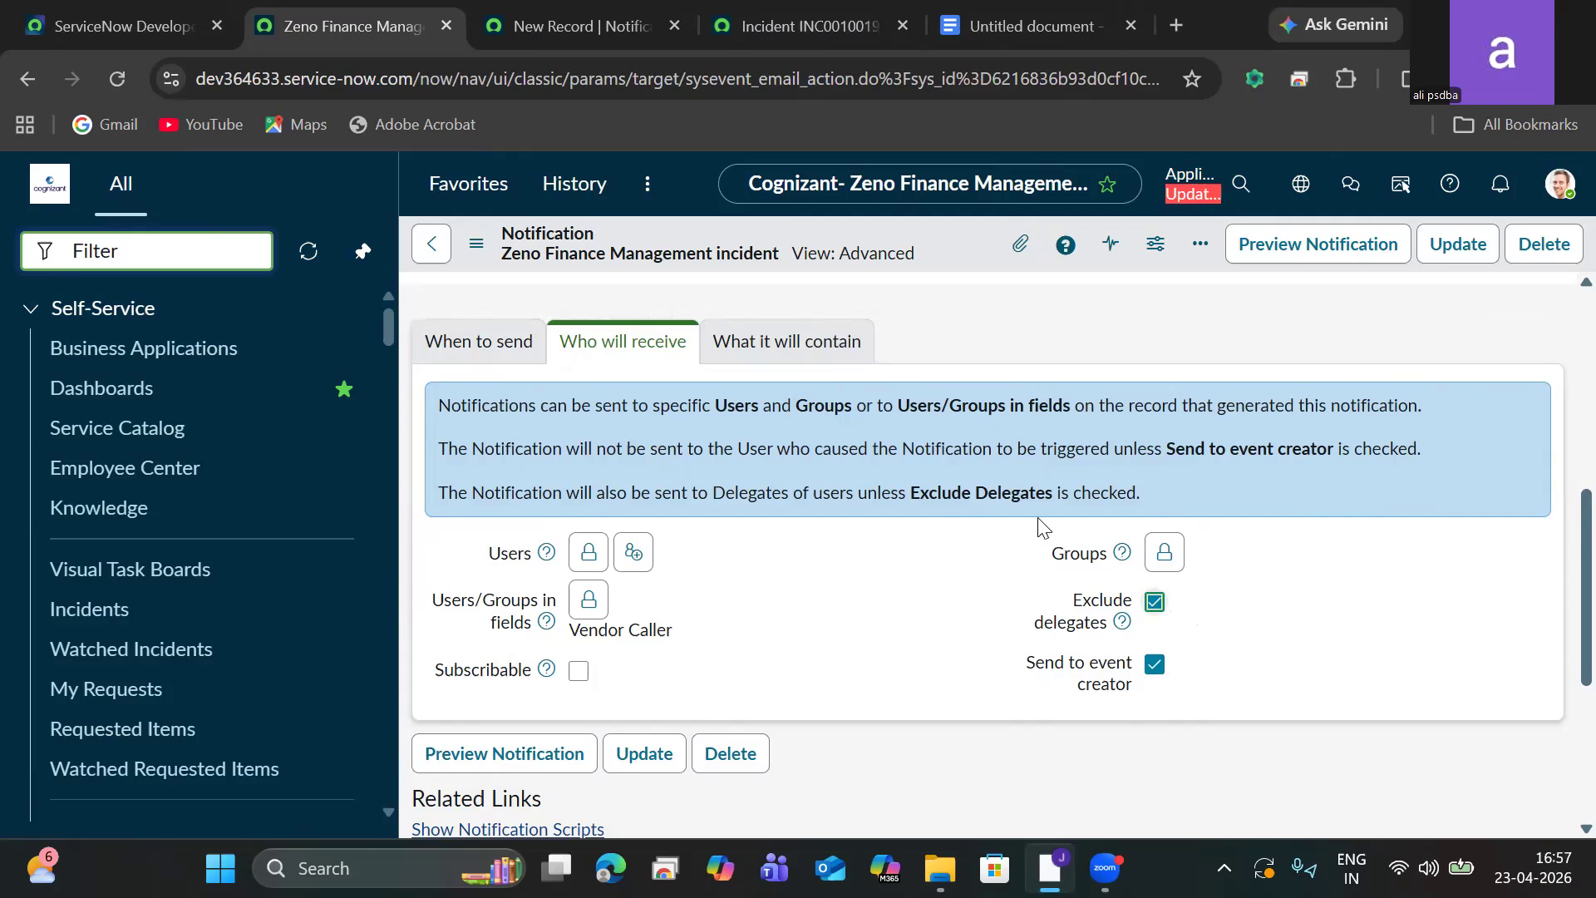
Enable Include attachments in the notification's What it will contain settings.
{"action": "left_click", "coordinate": [812, 345]}
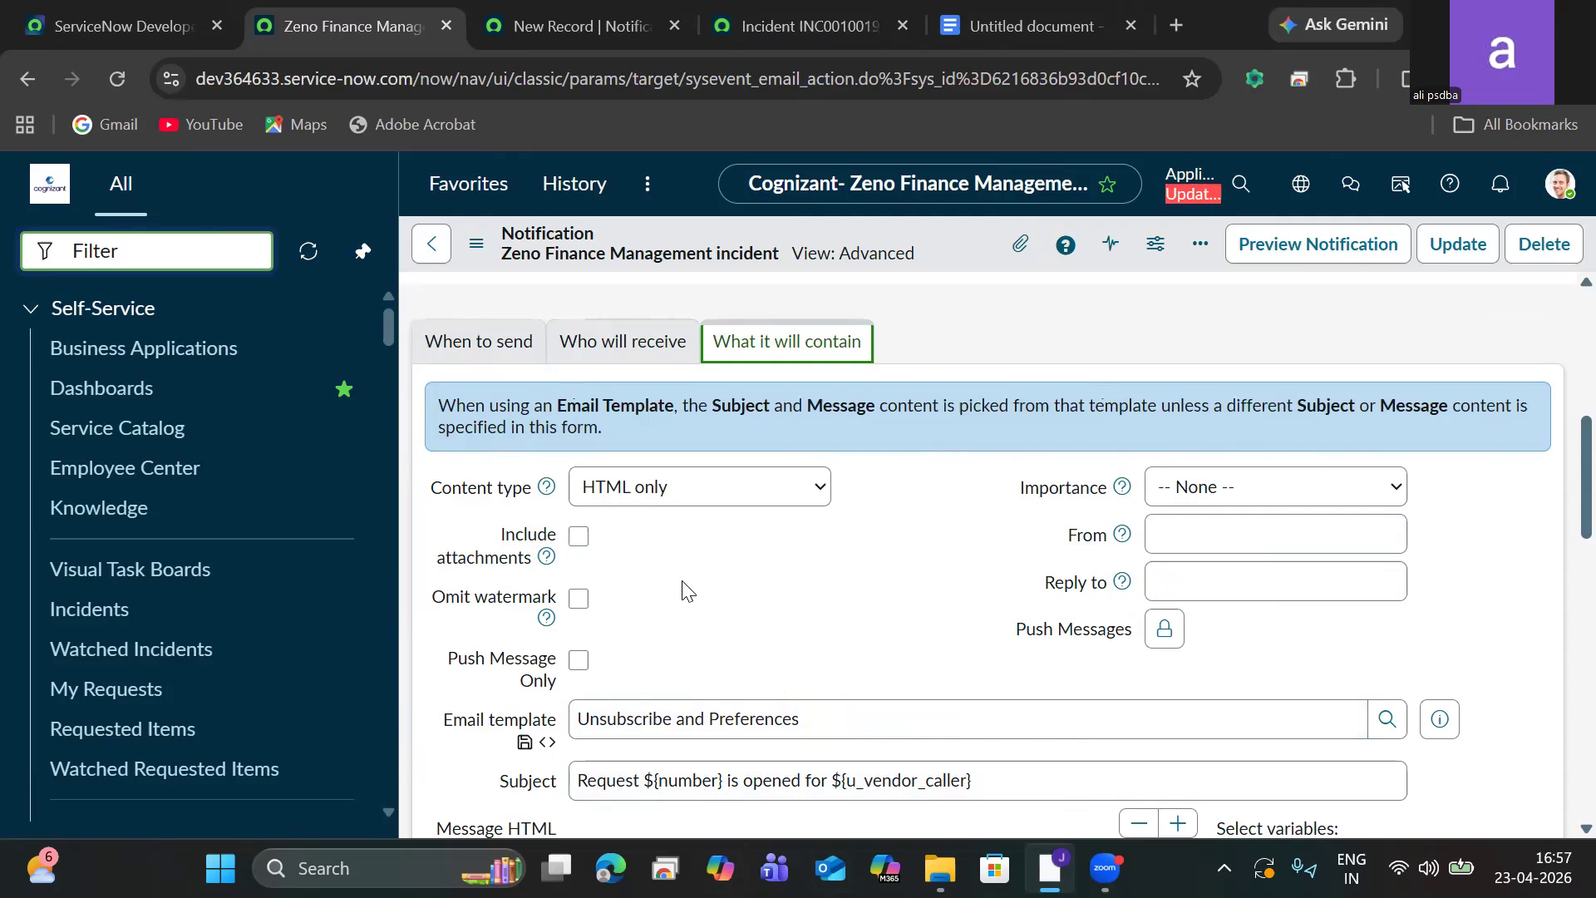
{"action": "left_click", "coordinate": [578, 539]}
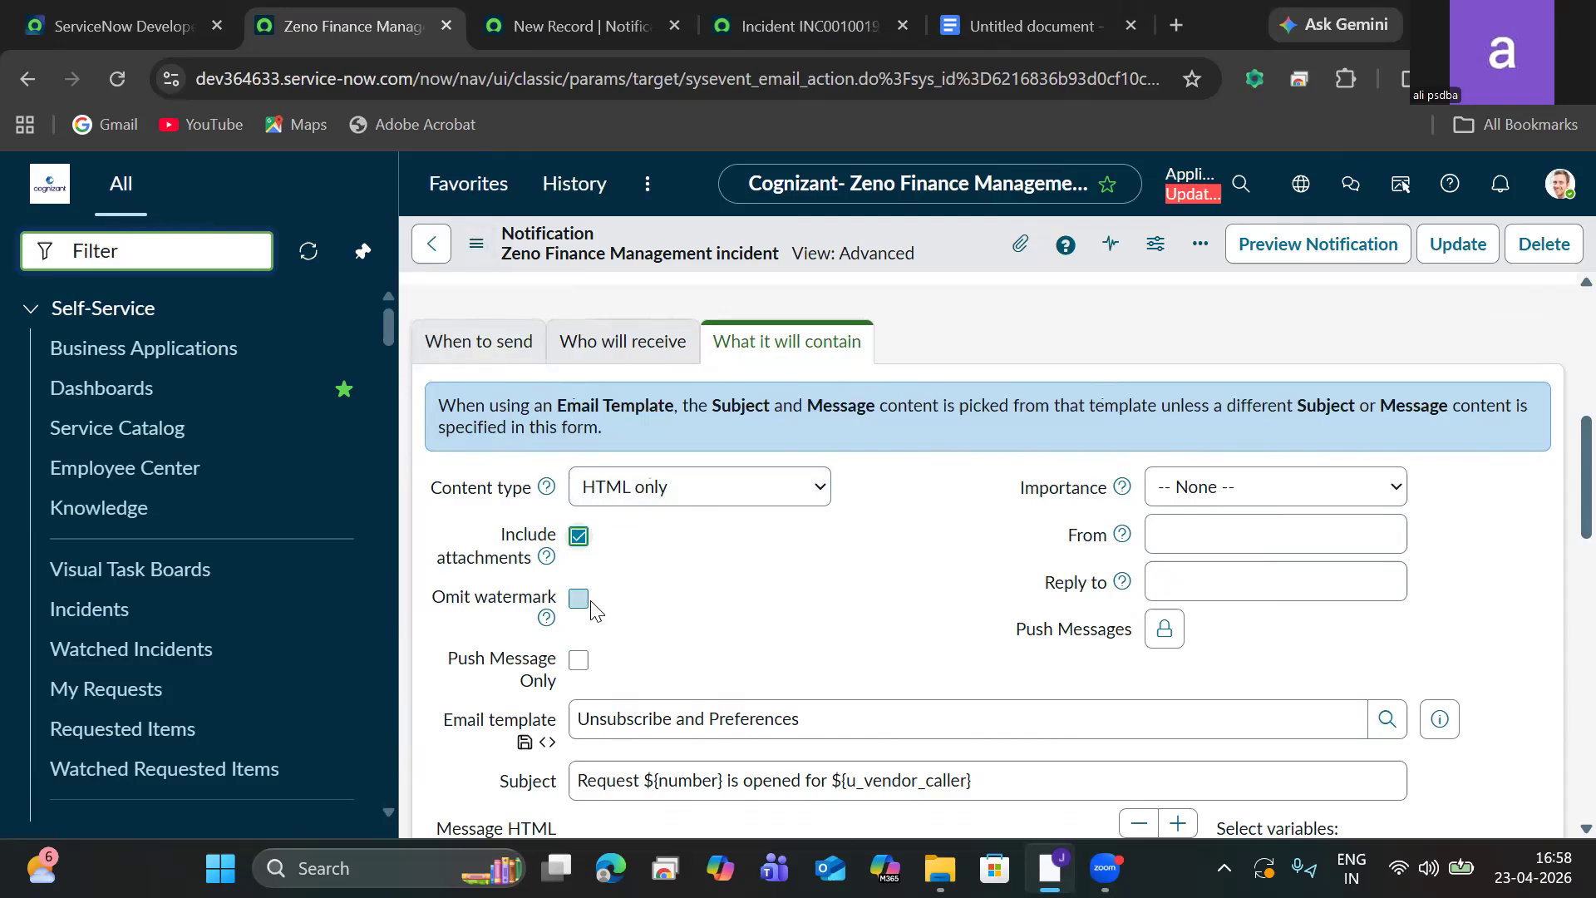
{"action": "left_click", "coordinate": [1285, 585]}
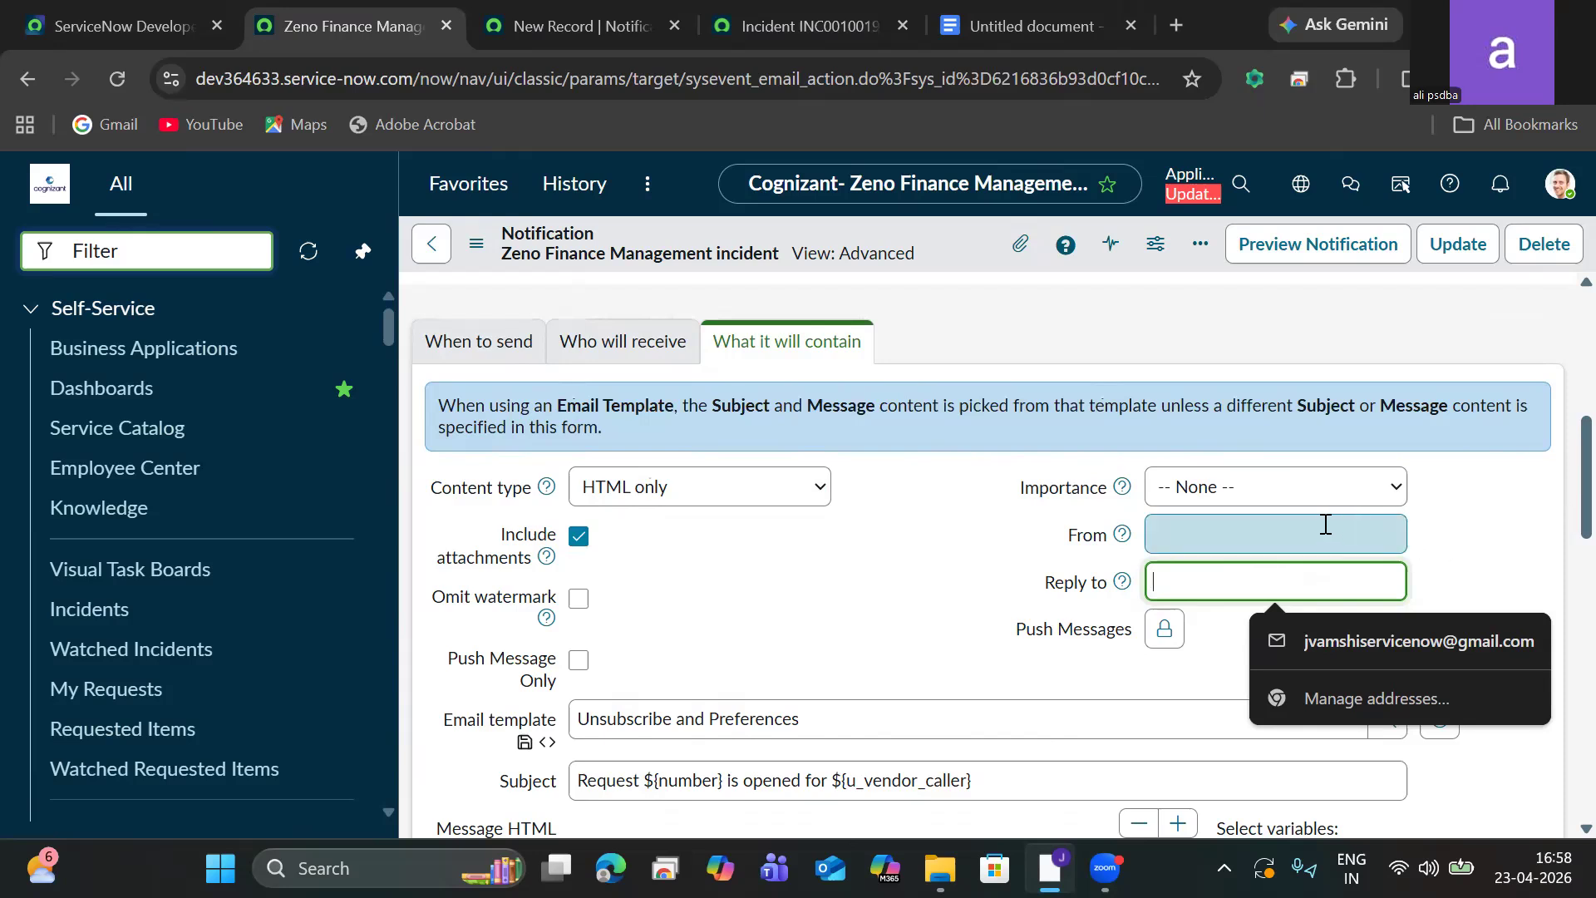
Return to the notifications list and reopen the Zeno Finance Management incident notification.
{"action": "scroll", "coordinate": [1557, 499], "scroll_direction": "down", "scroll_amount": 5}
{"action": "scroll", "coordinate": [1558, 582], "scroll_direction": "down", "scroll_amount": 2}
{"action": "scroll", "coordinate": [1546, 515], "scroll_direction": "up", "scroll_amount": 9}
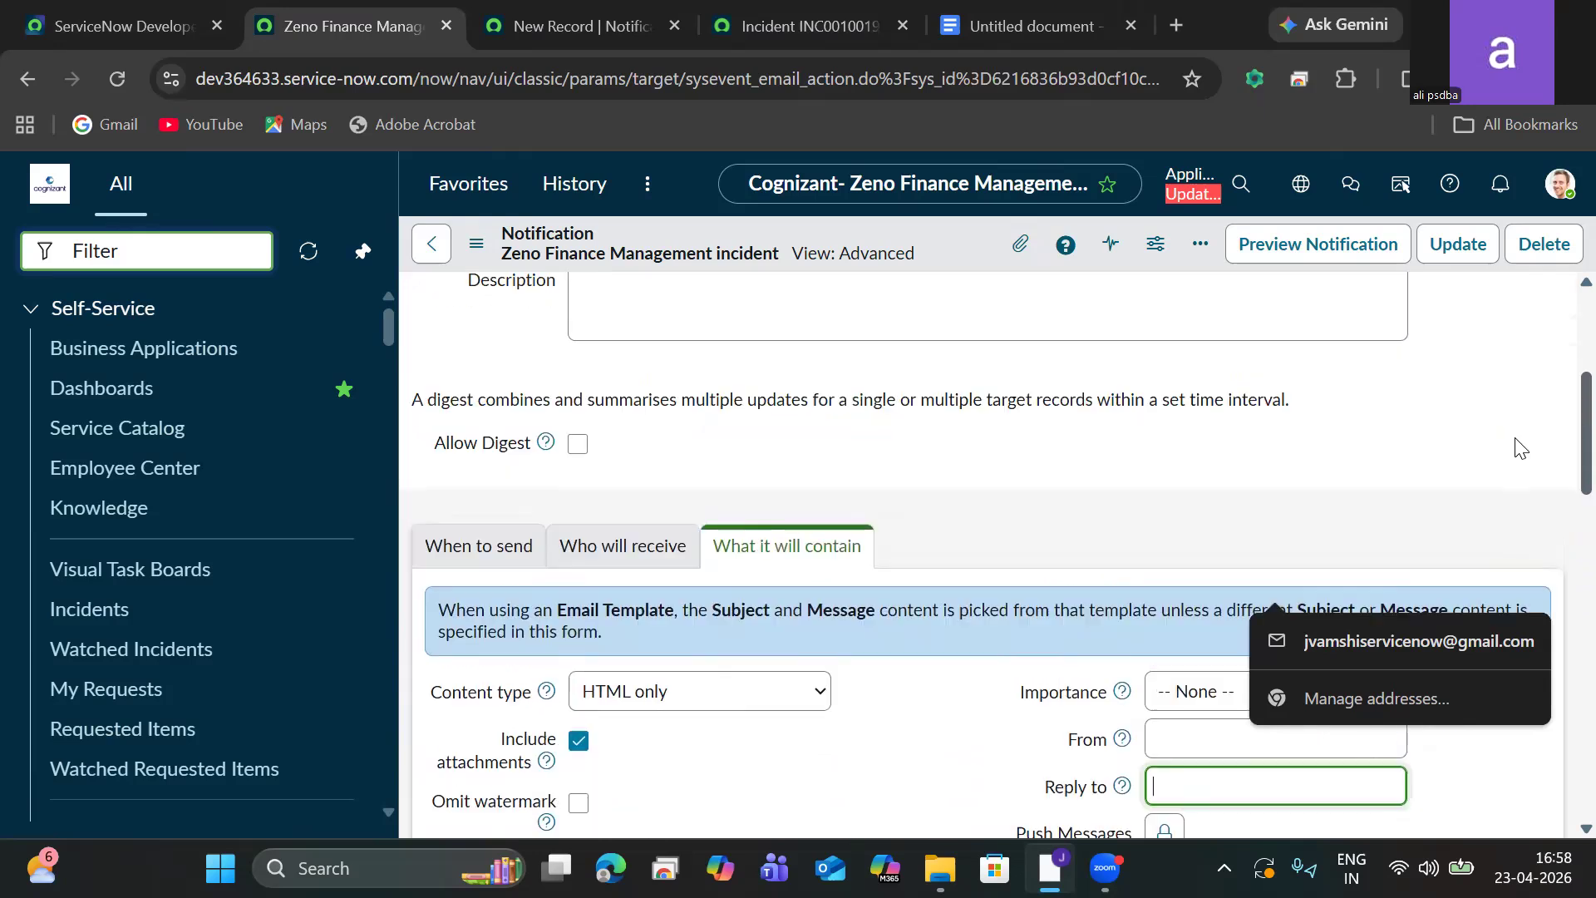
{"action": "left_click", "coordinate": [580, 573]}
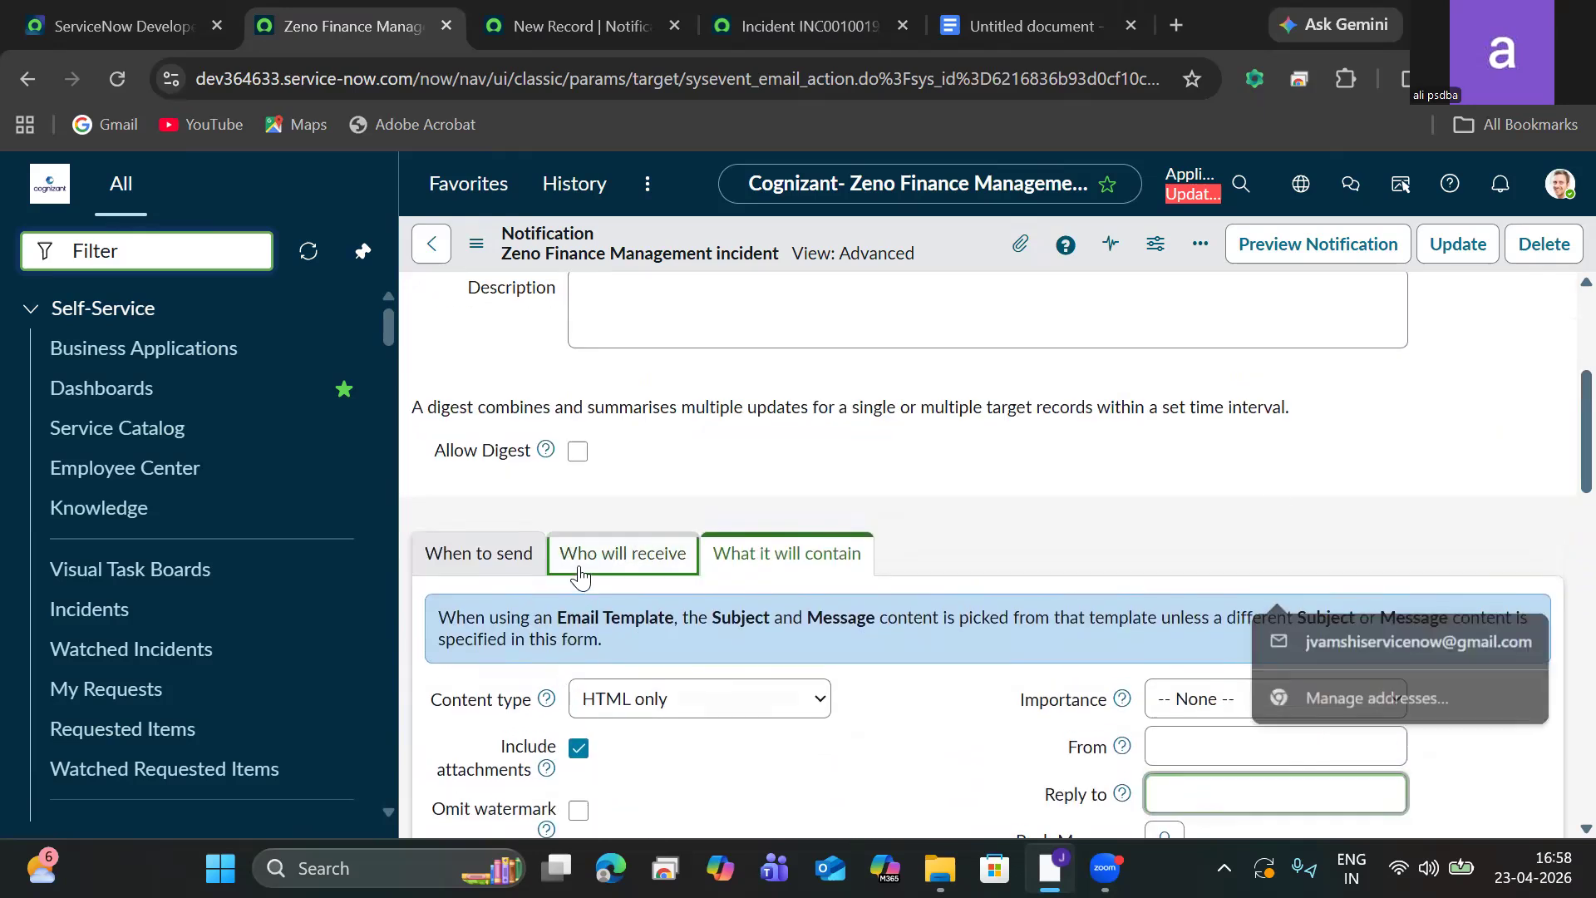
{"action": "left_click", "coordinate": [503, 572]}
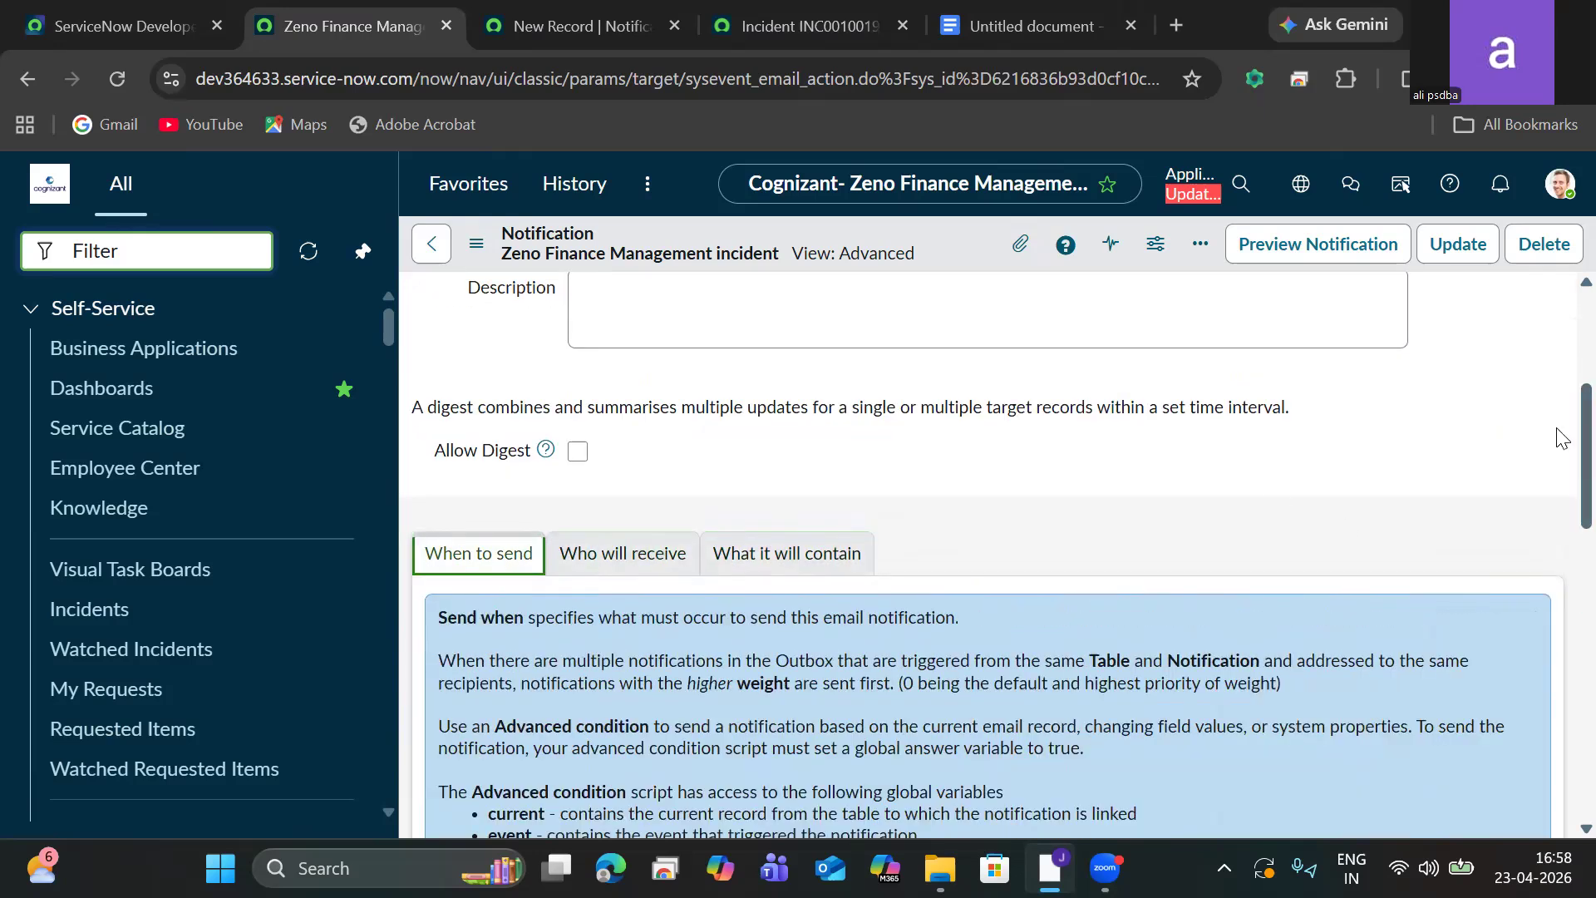
{"action": "scroll", "coordinate": [1561, 438], "scroll_direction": "up", "scroll_amount": 4}
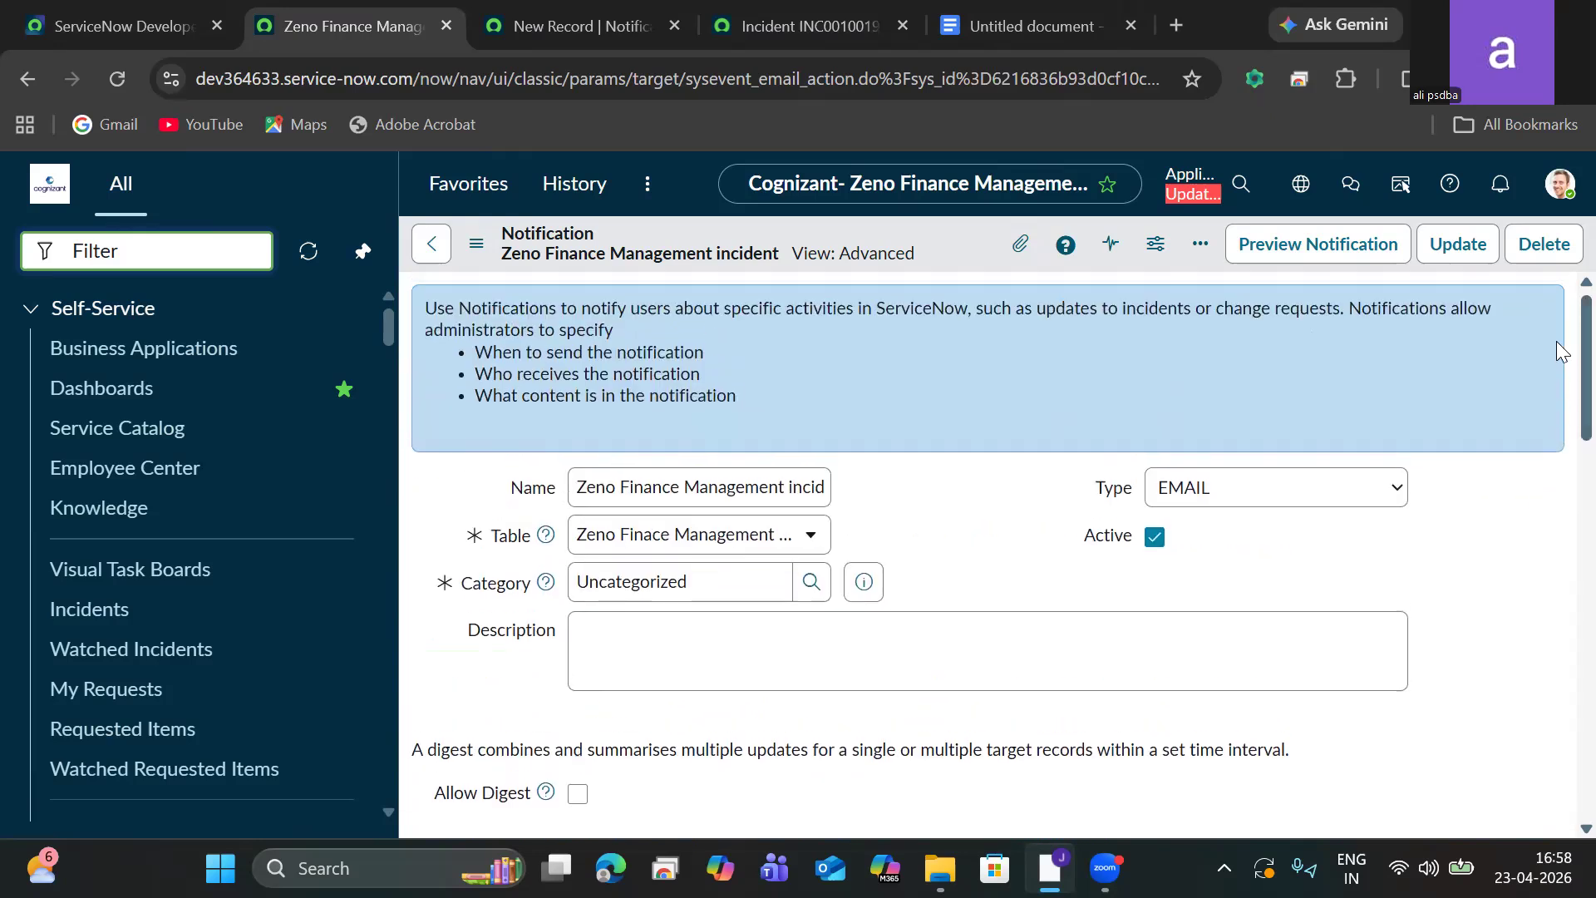
{"action": "left_click", "coordinate": [428, 243]}
{"action": "left_click", "coordinate": [959, 630]}
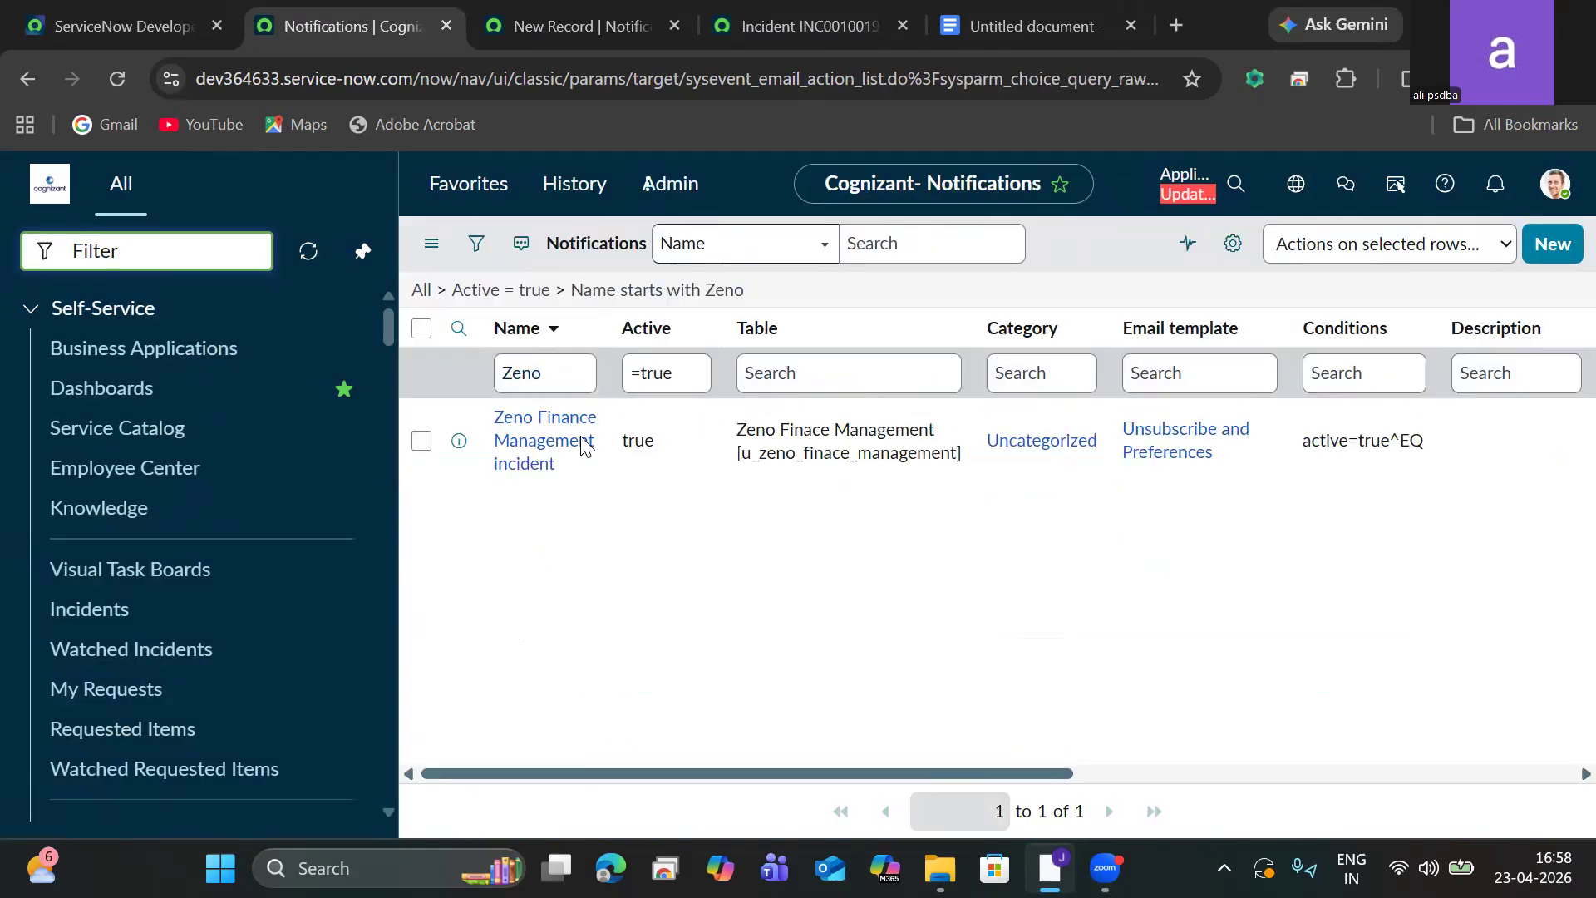
{"action": "left_click", "coordinate": [503, 447]}
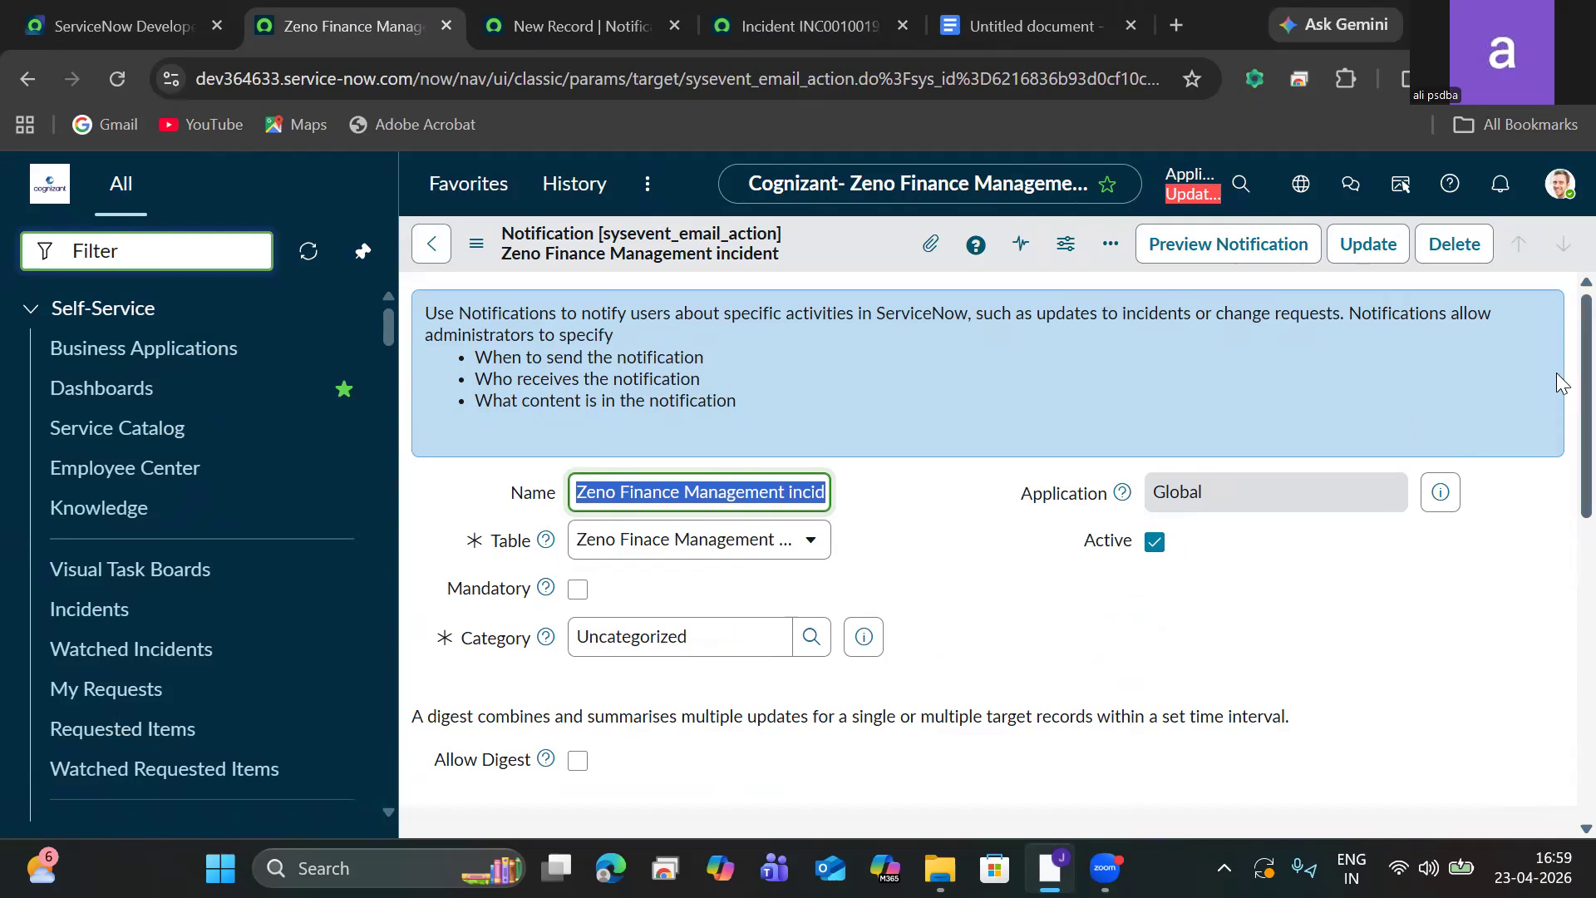
Start creating a new email template from the notification's email template lookup.
{"action": "scroll", "coordinate": [1557, 373], "scroll_direction": "down", "scroll_amount": 6}
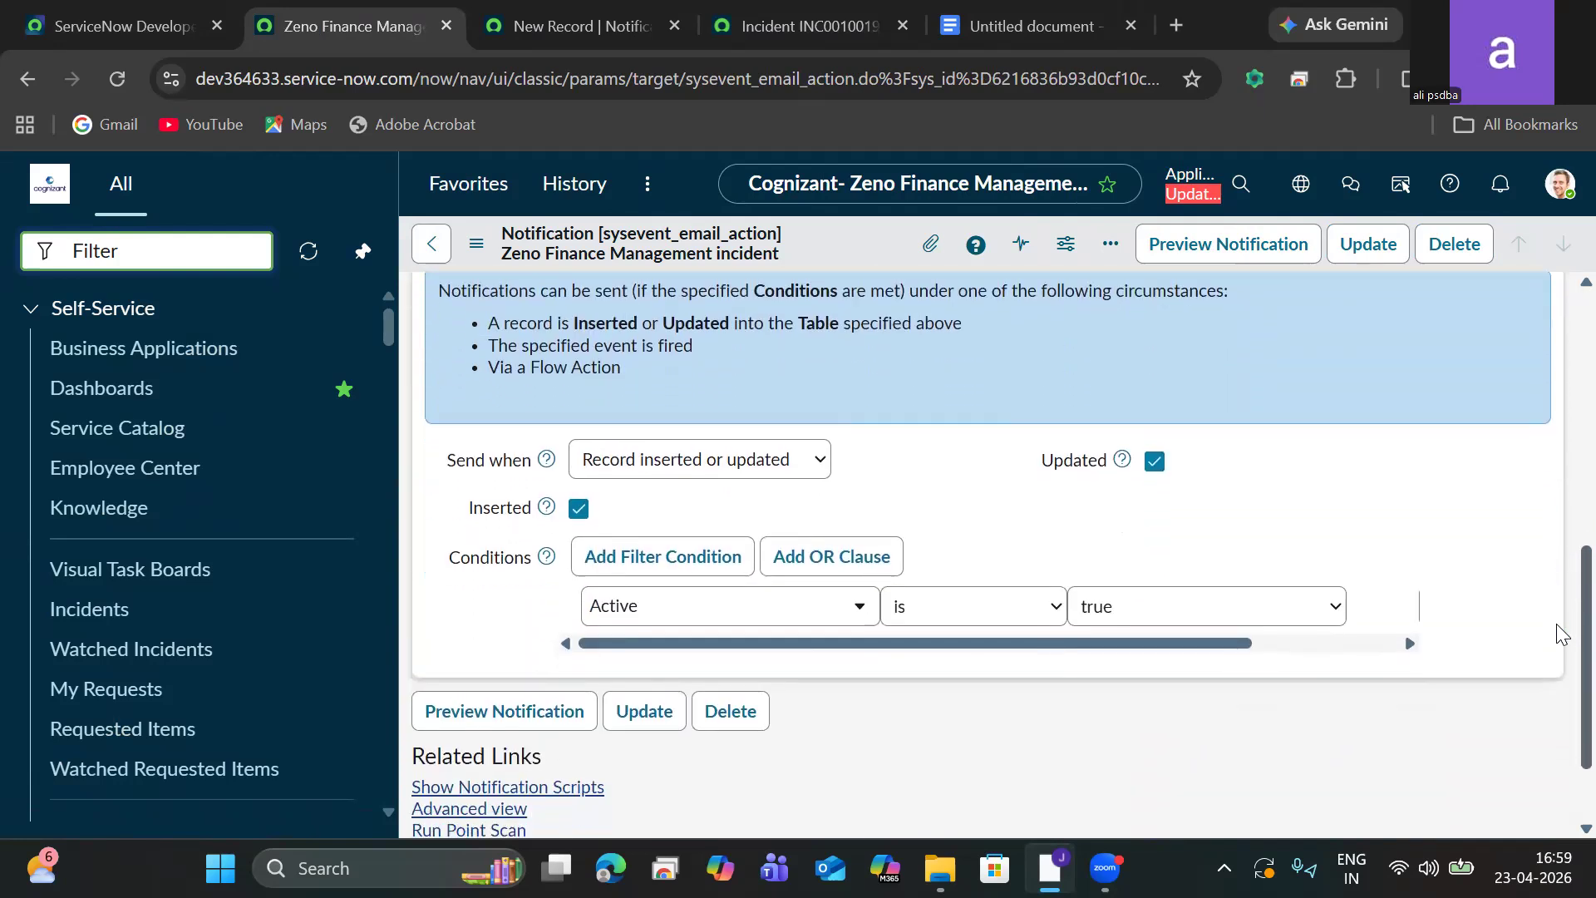
{"action": "scroll", "coordinate": [1556, 623], "scroll_direction": "up", "scroll_amount": 3}
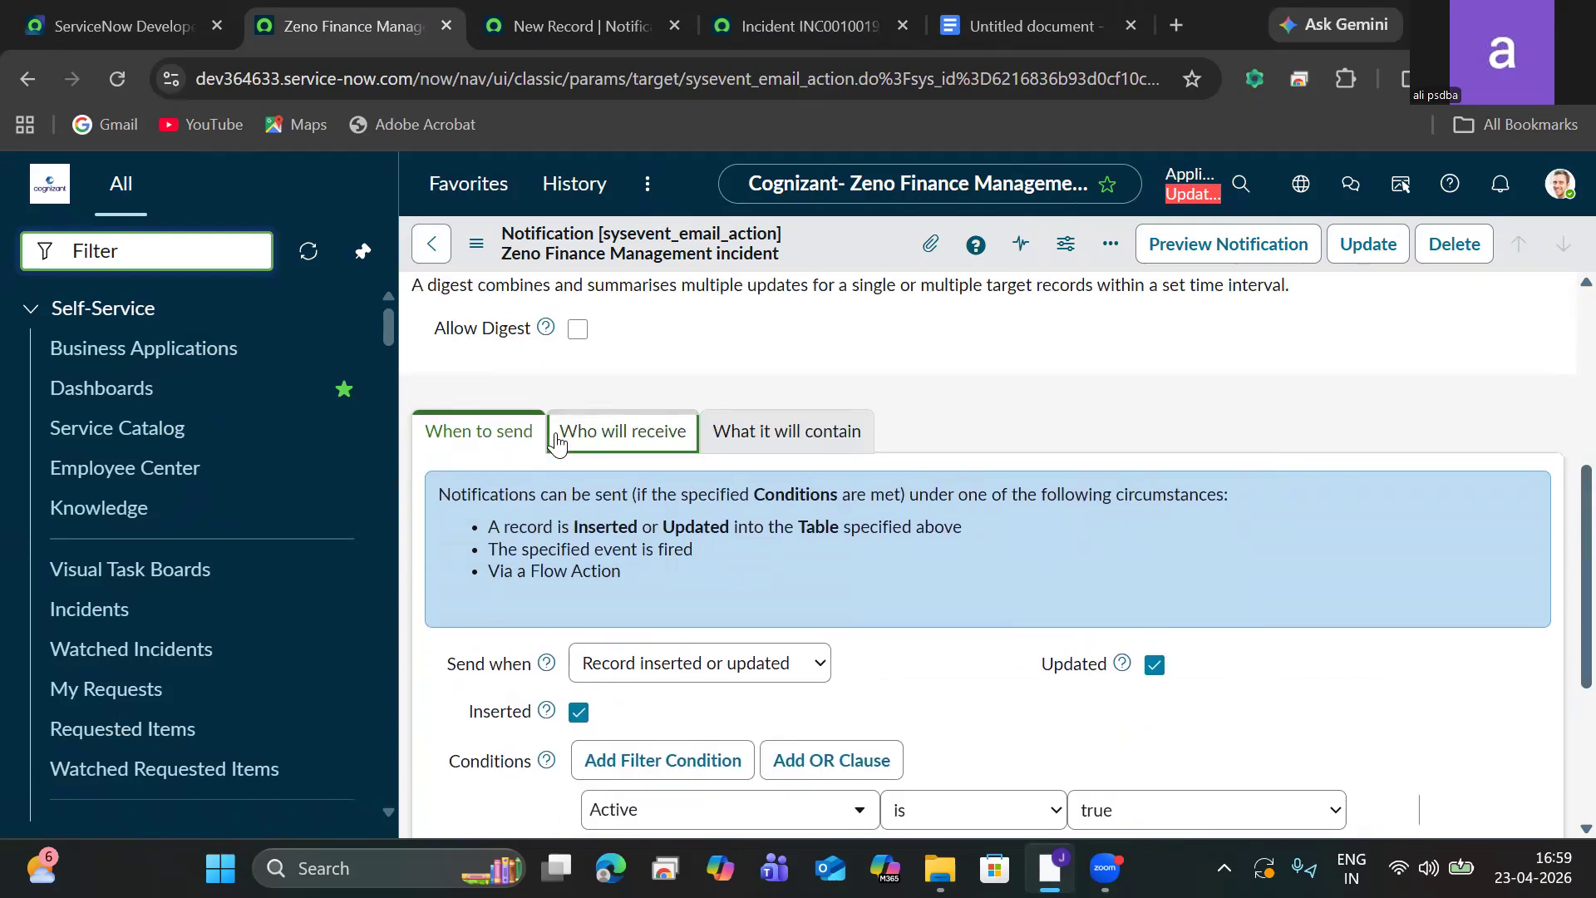
{"action": "left_click", "coordinate": [557, 445]}
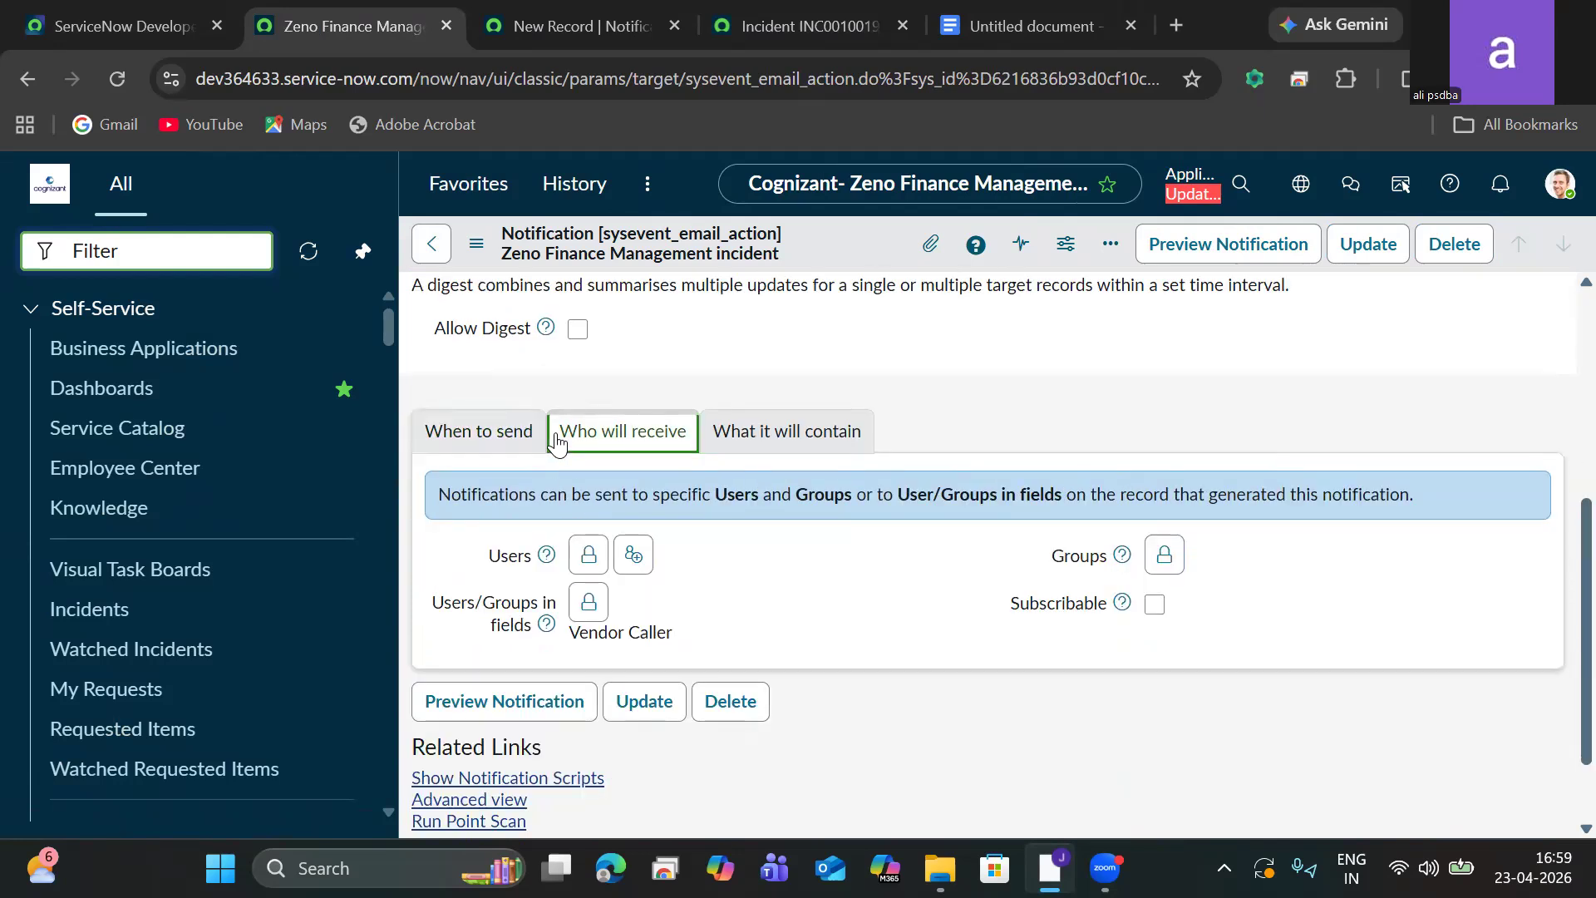
{"action": "left_click", "coordinate": [771, 446]}
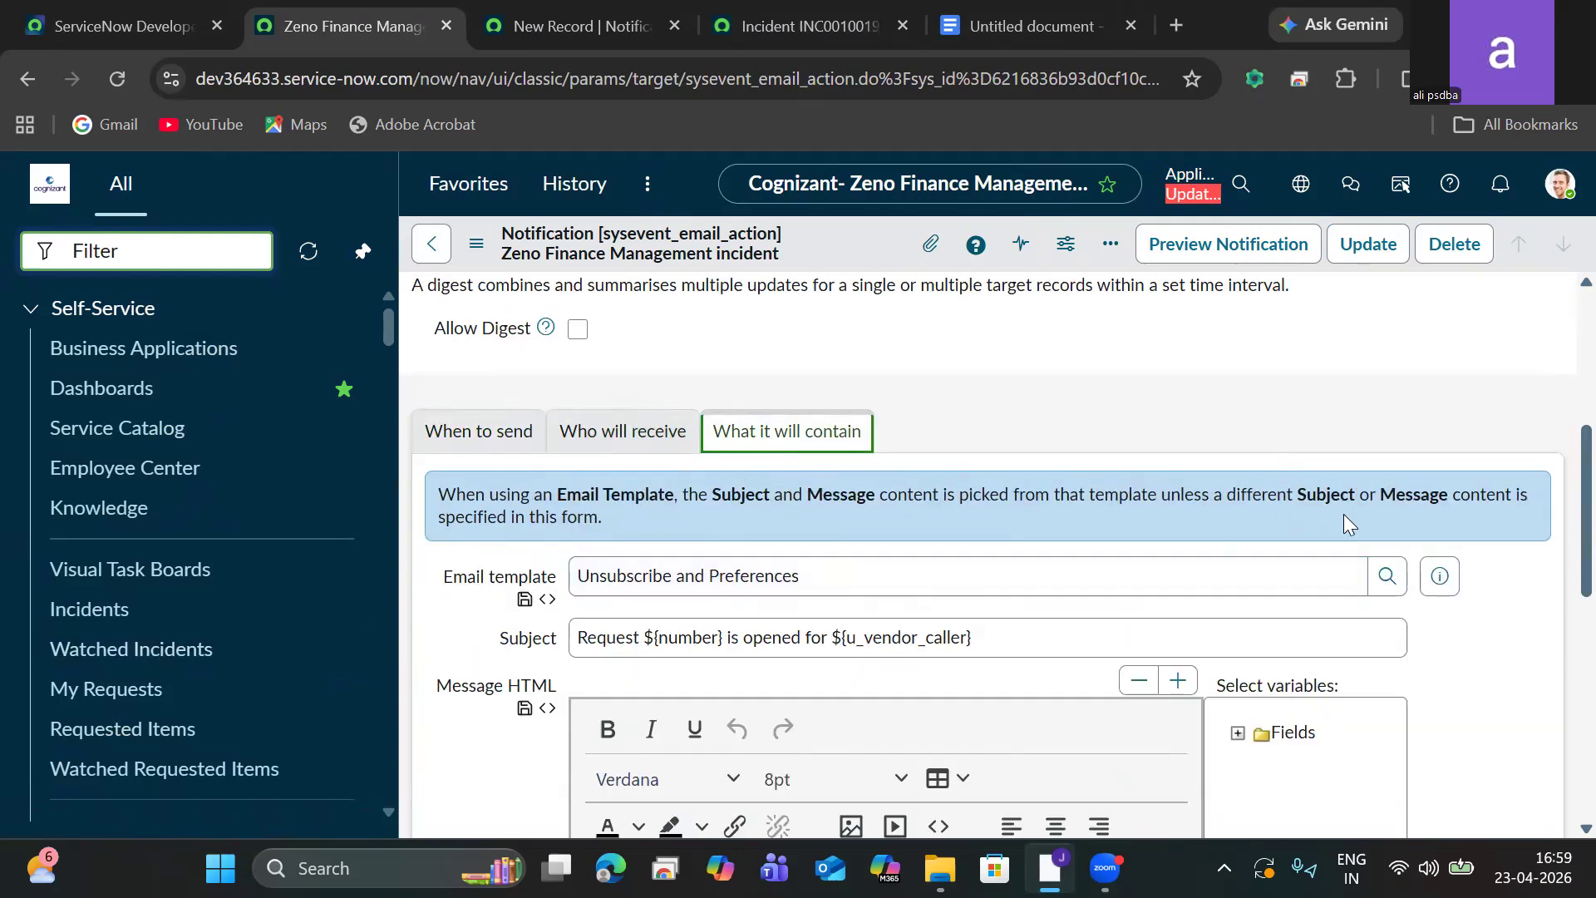
{"action": "left_click", "coordinate": [1387, 576]}
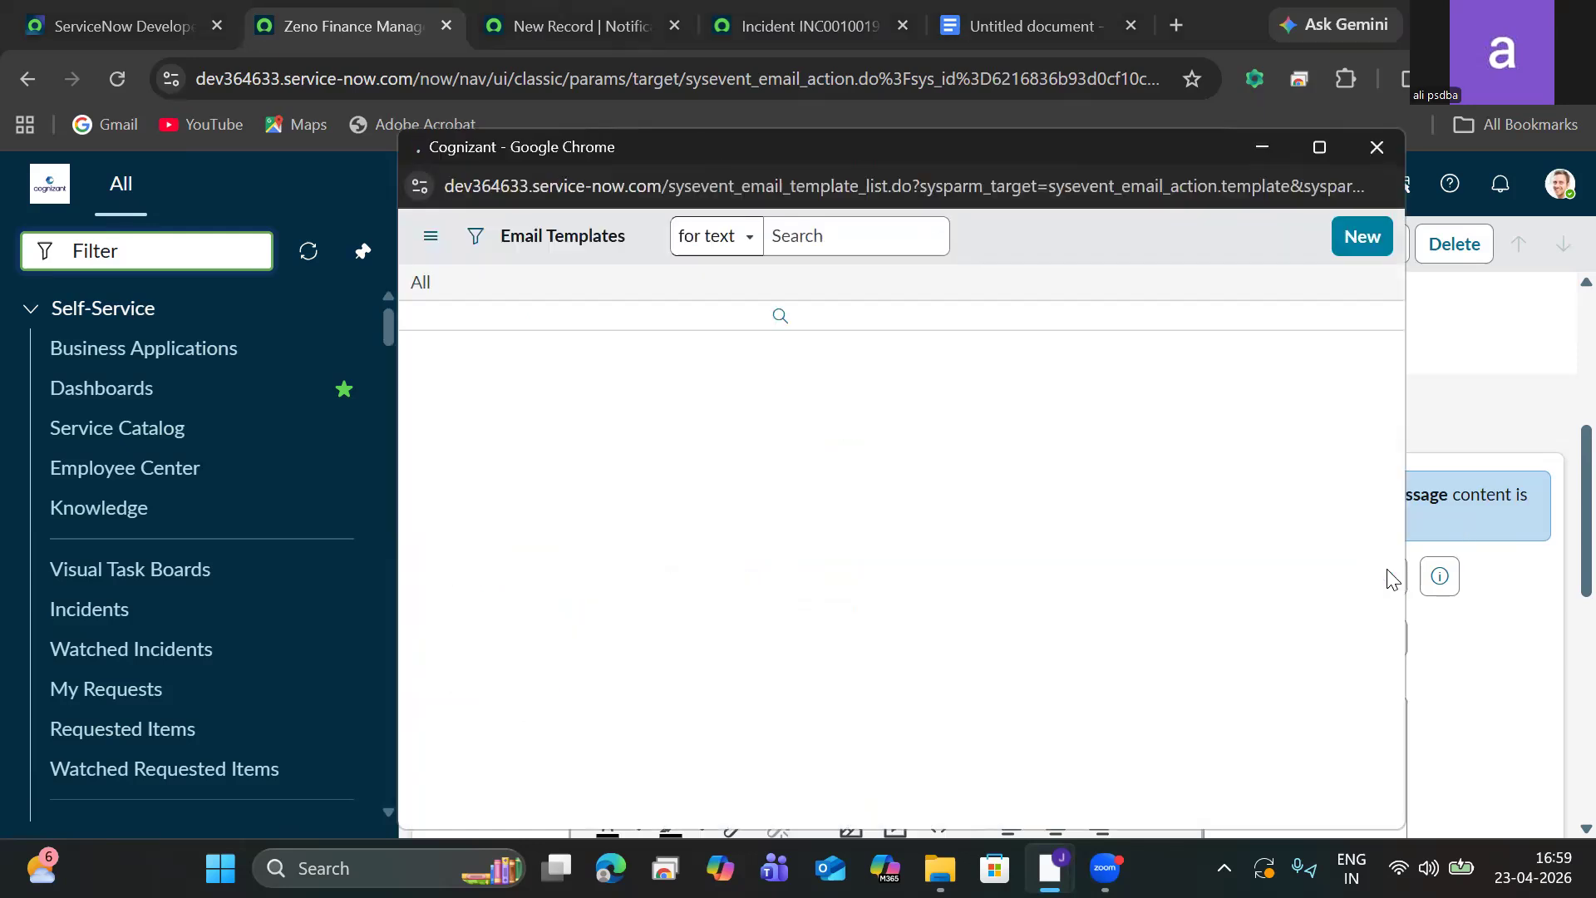
{"action": "left_click", "coordinate": [1377, 240]}
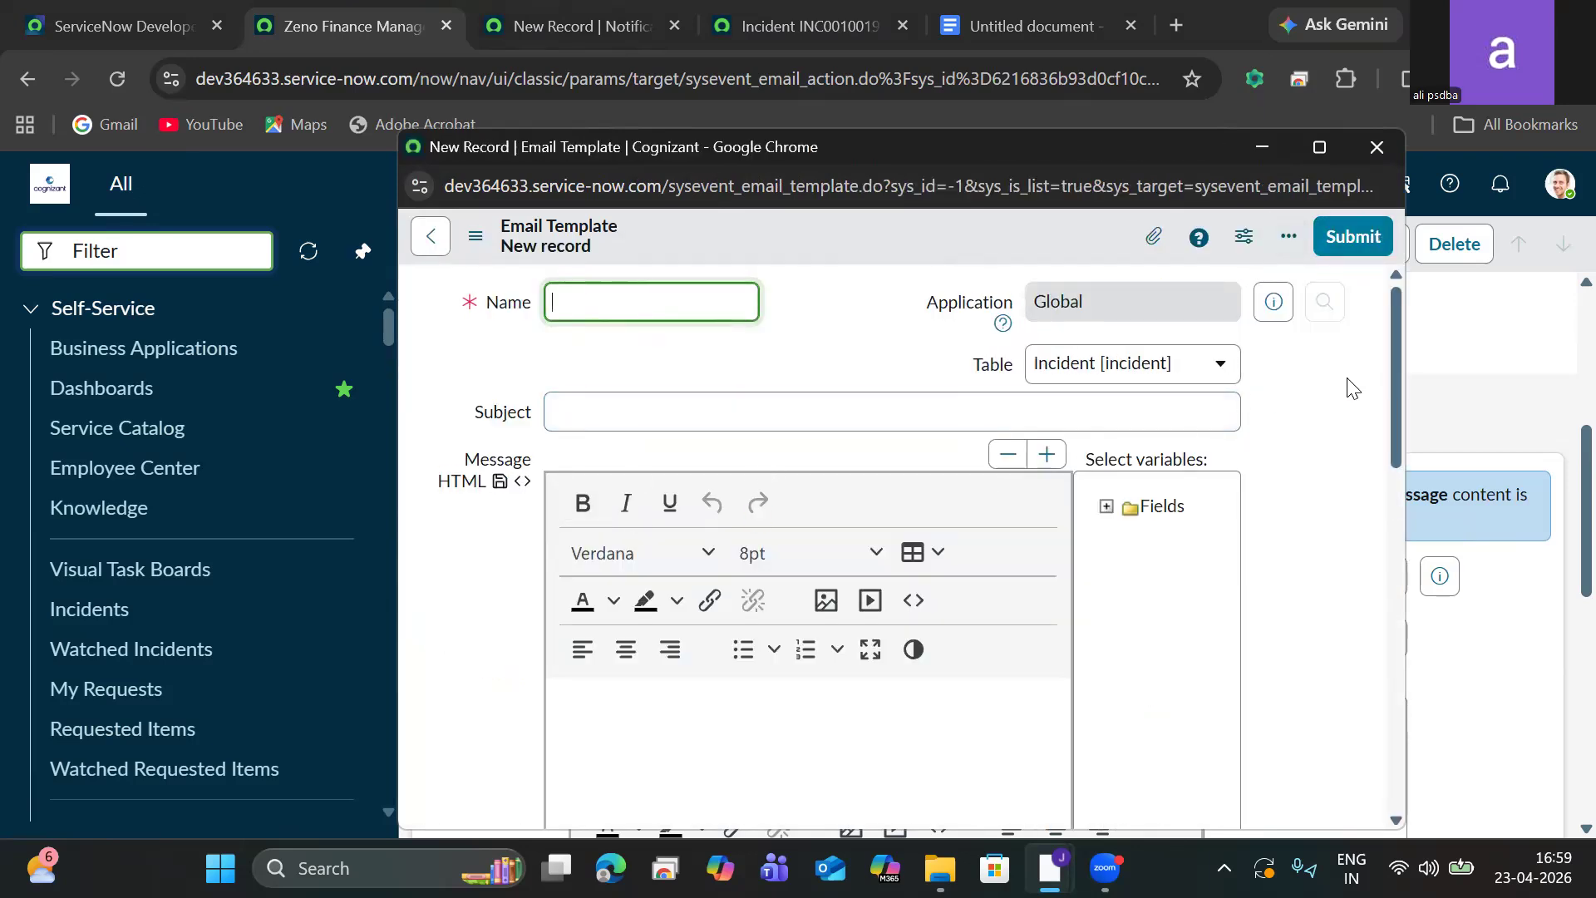
{"action": "left_click_drag", "start_coordinate": [1392, 367], "coordinate": [1386, 550]}
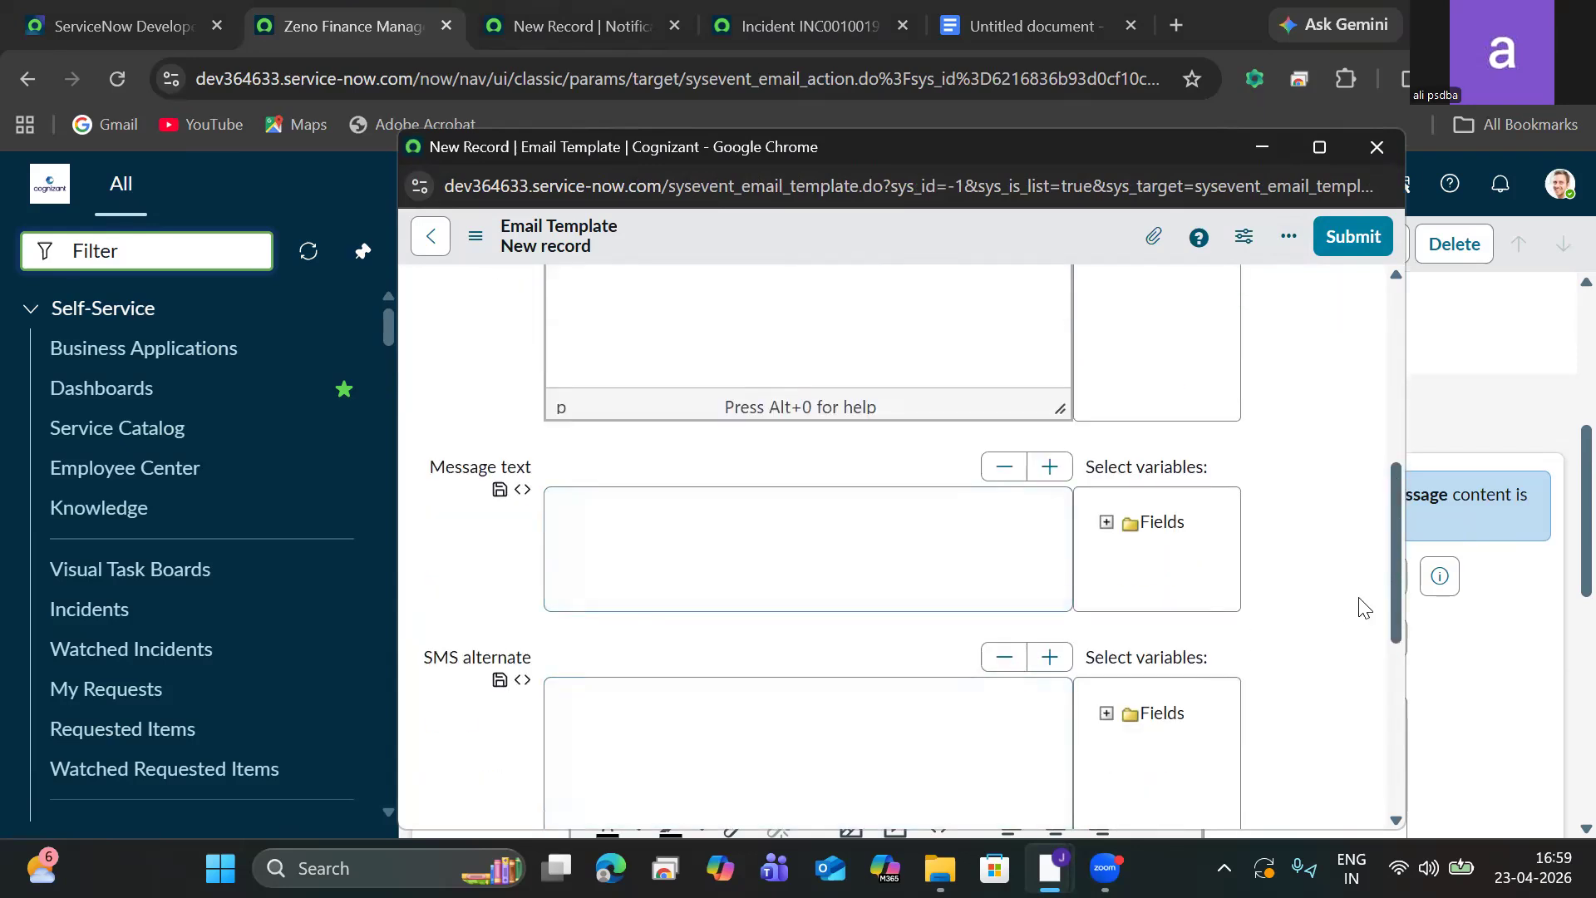
{"action": "left_click_drag", "start_coordinate": [1394, 577], "coordinate": [1285, 354]}
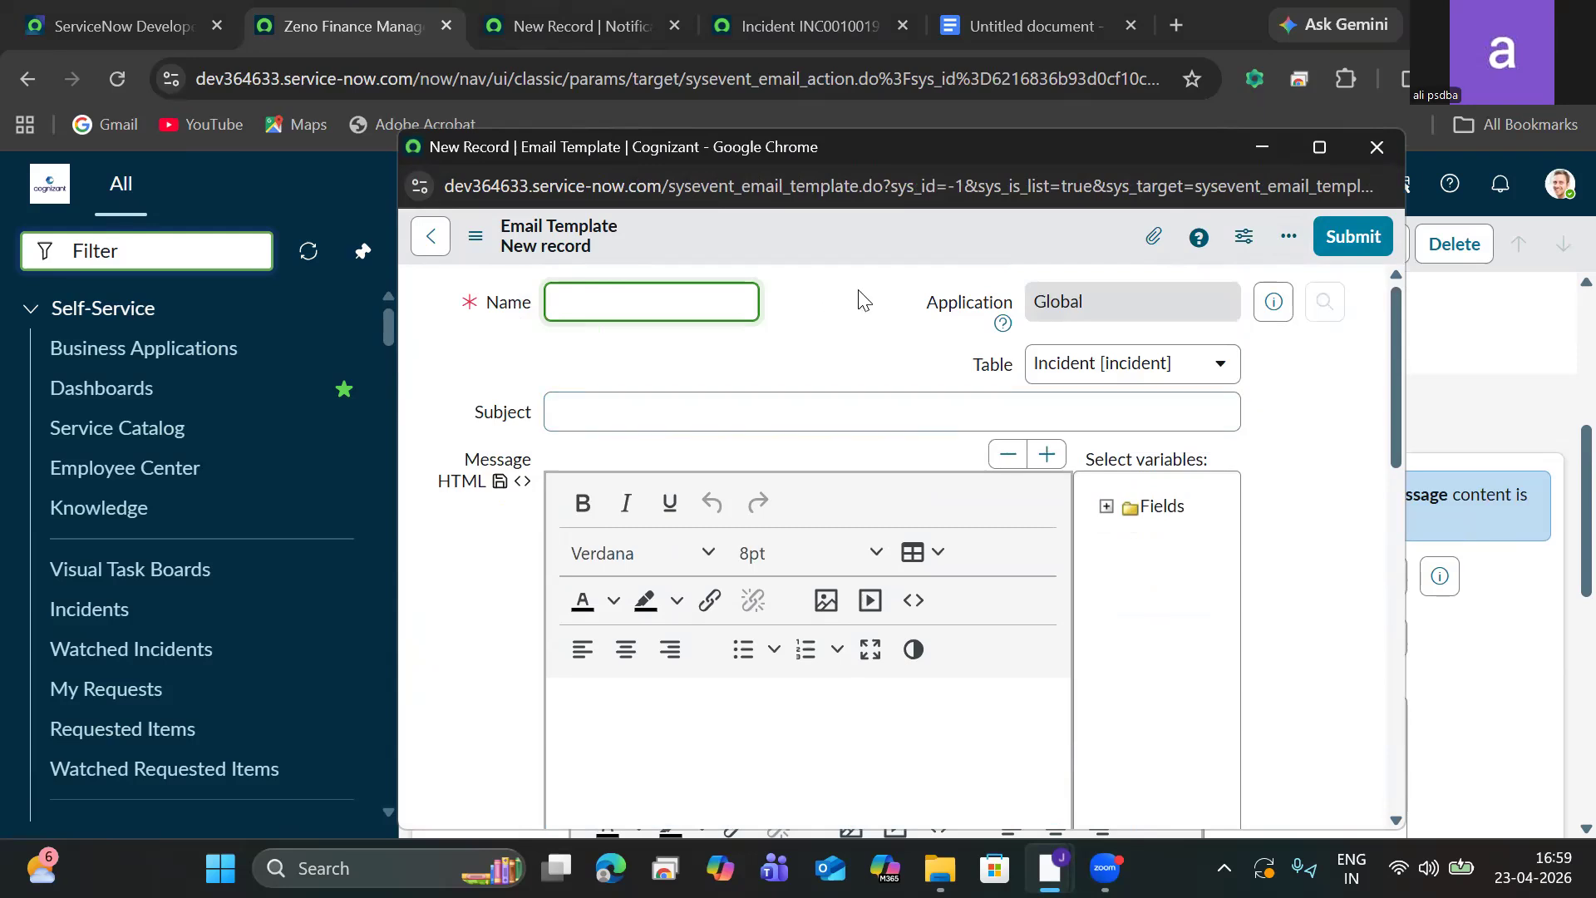